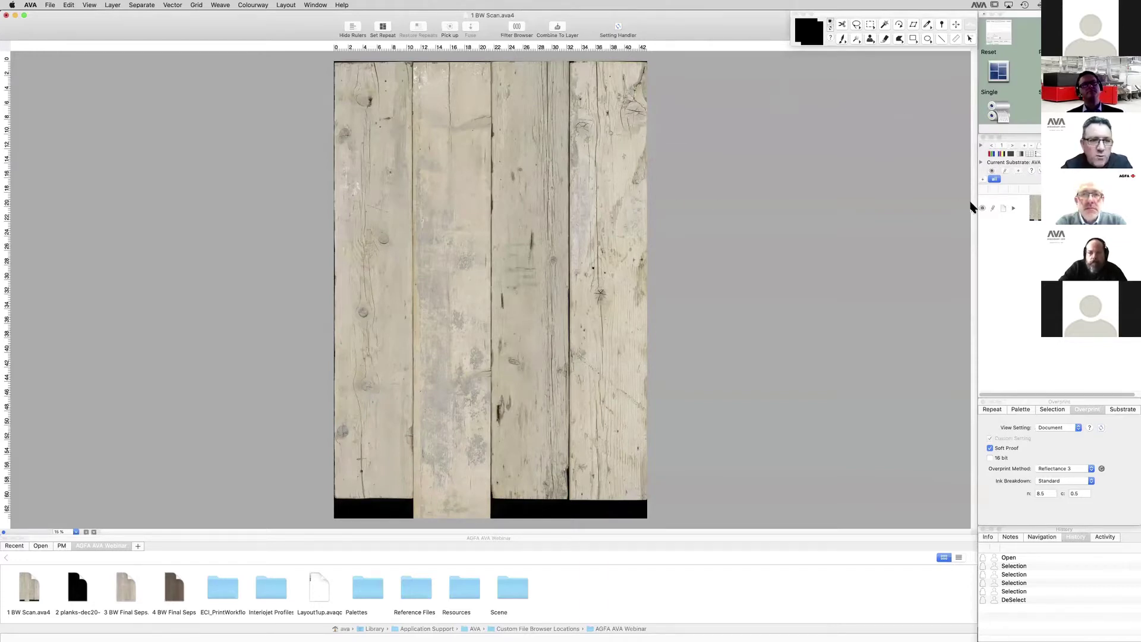
Step: Make a rectangular selection over the first plank, 9.8425 inch wide and 59.055 inch high
{"action": "left_click", "coordinate": [508, 152], "text": "super"}
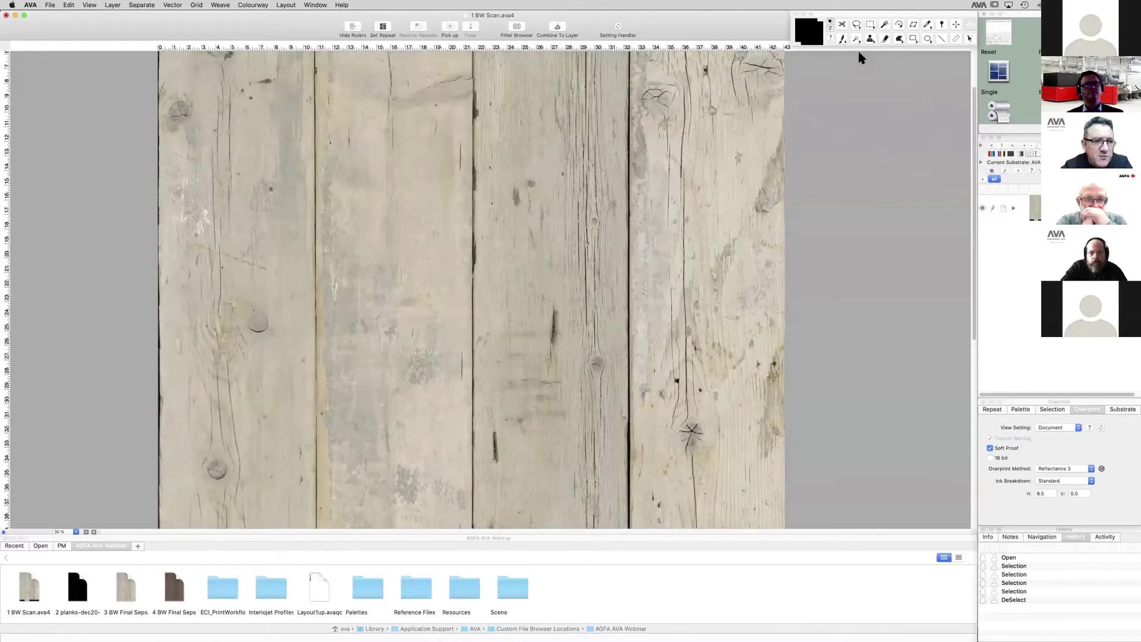
{"action": "double_click", "coordinate": [871, 25]}
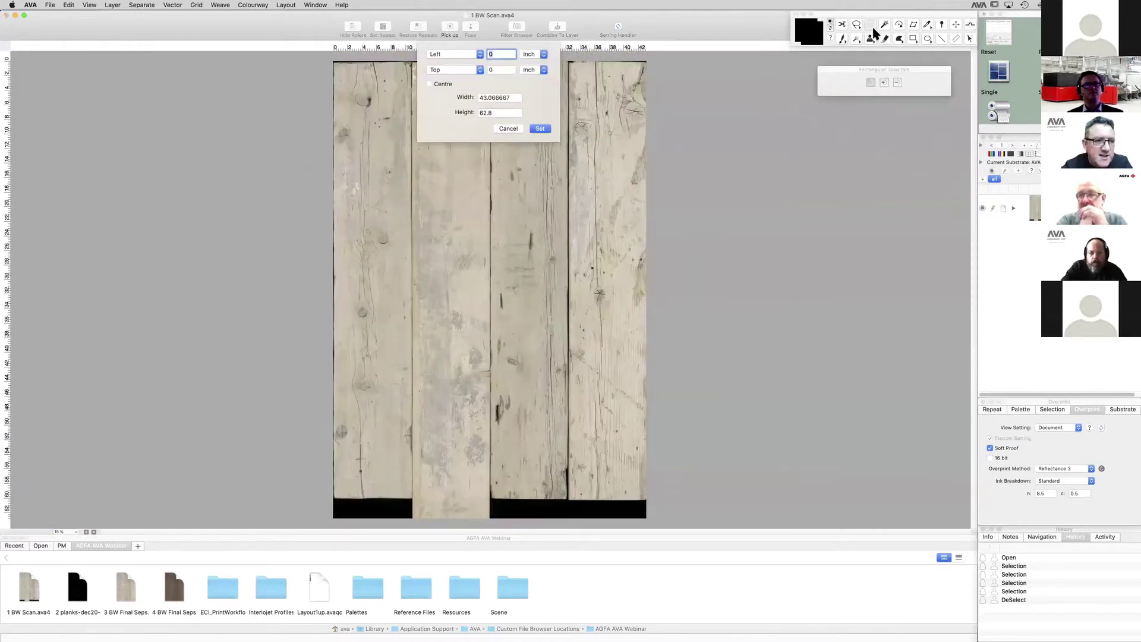
{"action": "double_click", "coordinate": [509, 98]}
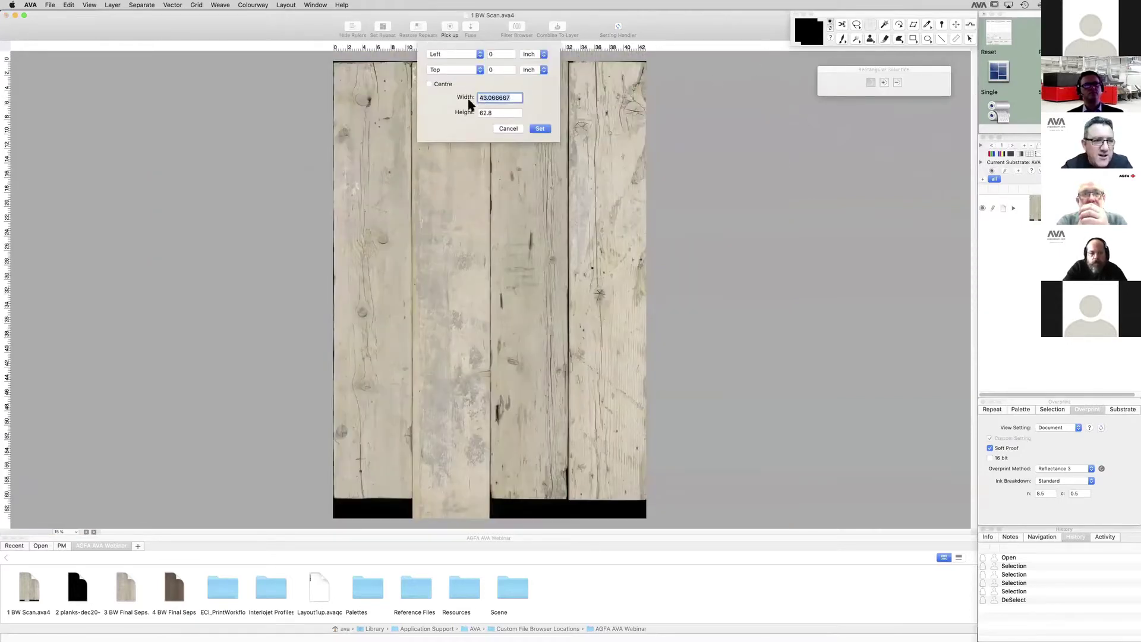
{"action": "type", "text": "9.8425"}
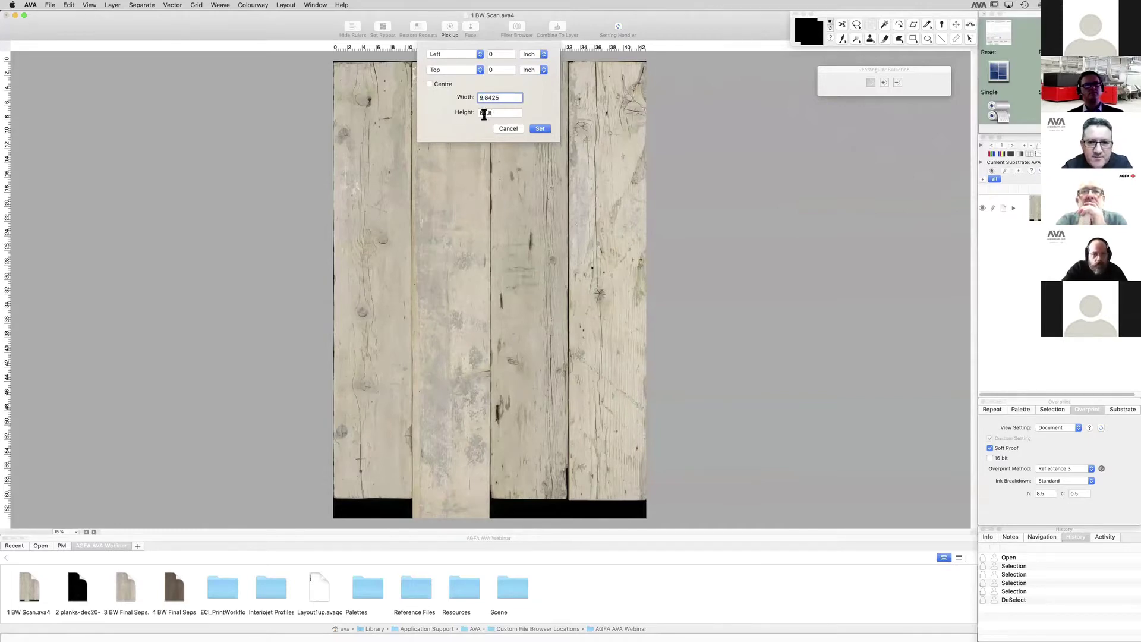
{"action": "double_click", "coordinate": [484, 113]}
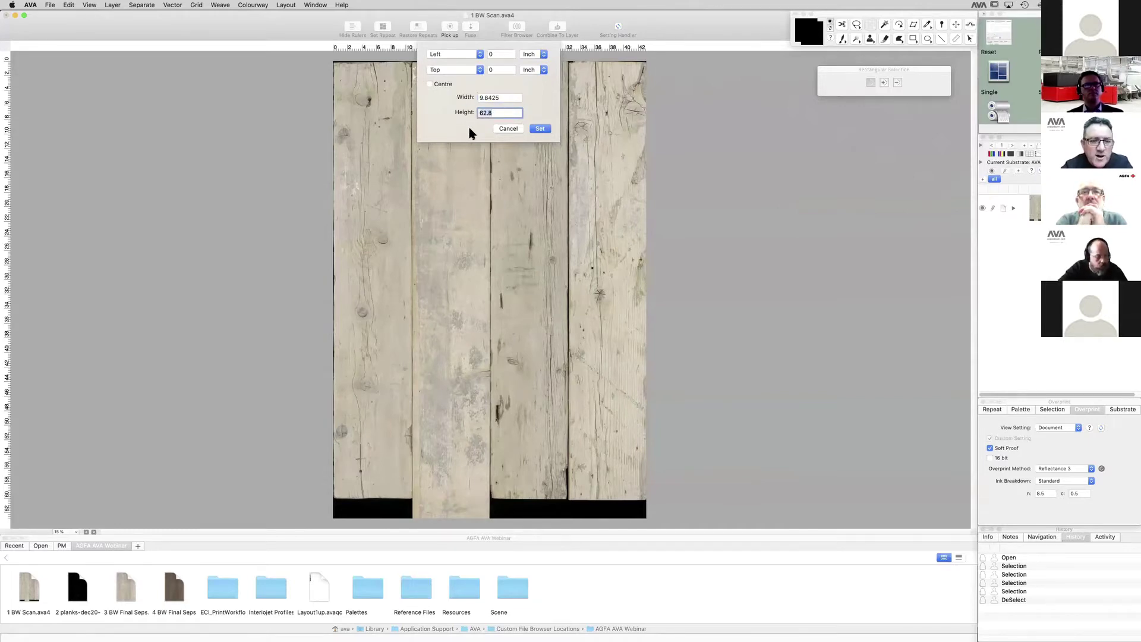
{"action": "type", "text": "59.055"}
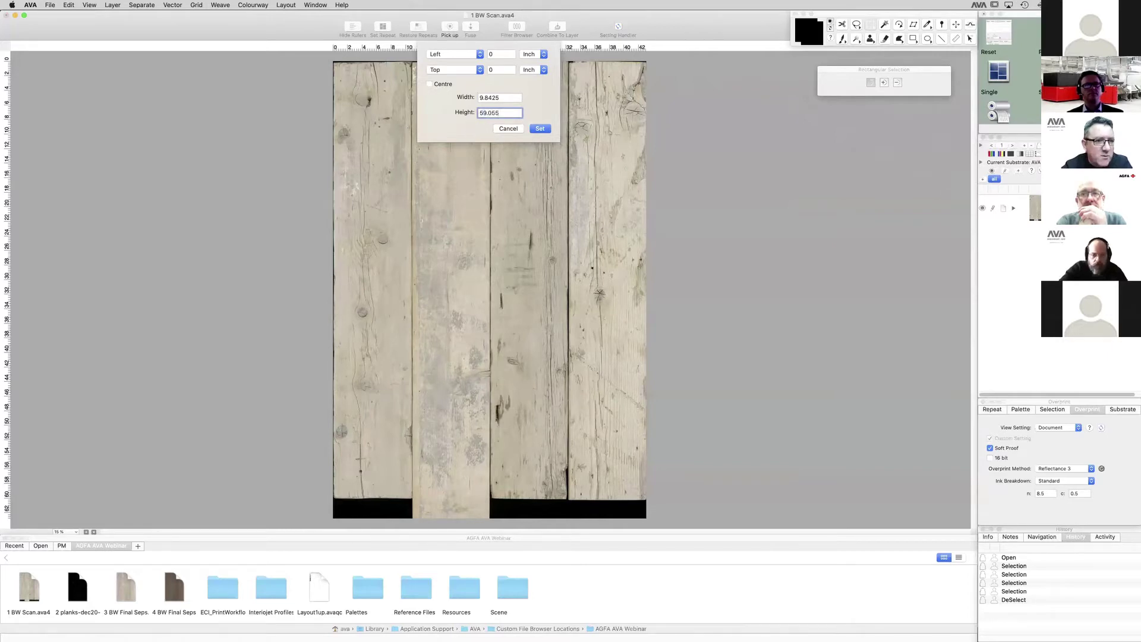
{"action": "key", "text": "Return"}
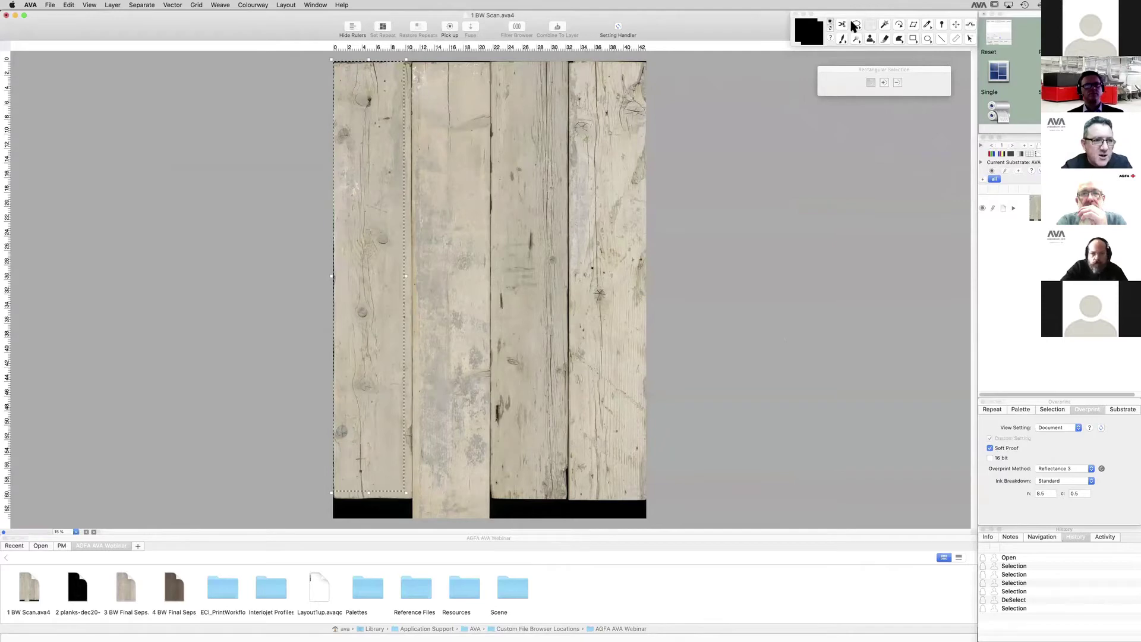
Step: Offset the plank selection 0.5 inch from the left and 0.5 inch from the top of the scan
{"action": "double_click", "coordinate": [870, 26]}
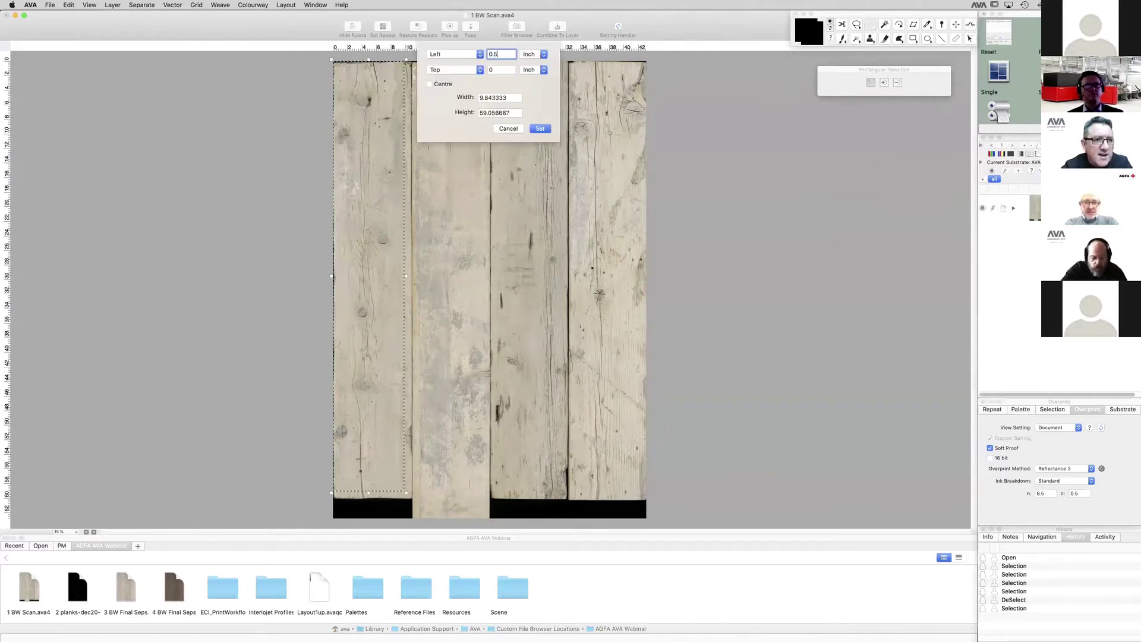
{"action": "key", "text": "Tab"}
{"action": "type", "text": "0.5"}
{"action": "key", "text": "Return"}
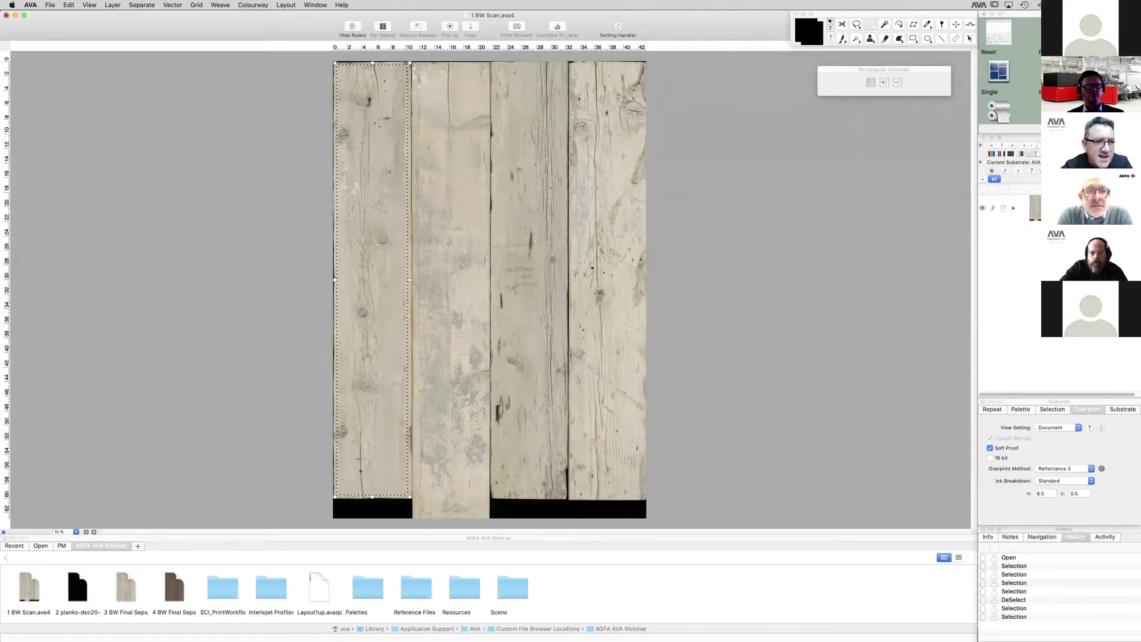
Step: Create a blank repeat layout document and show its grid at 9.842 inch across by 14.764 inch down
{"action": "left_click", "coordinate": [1056, 33]}
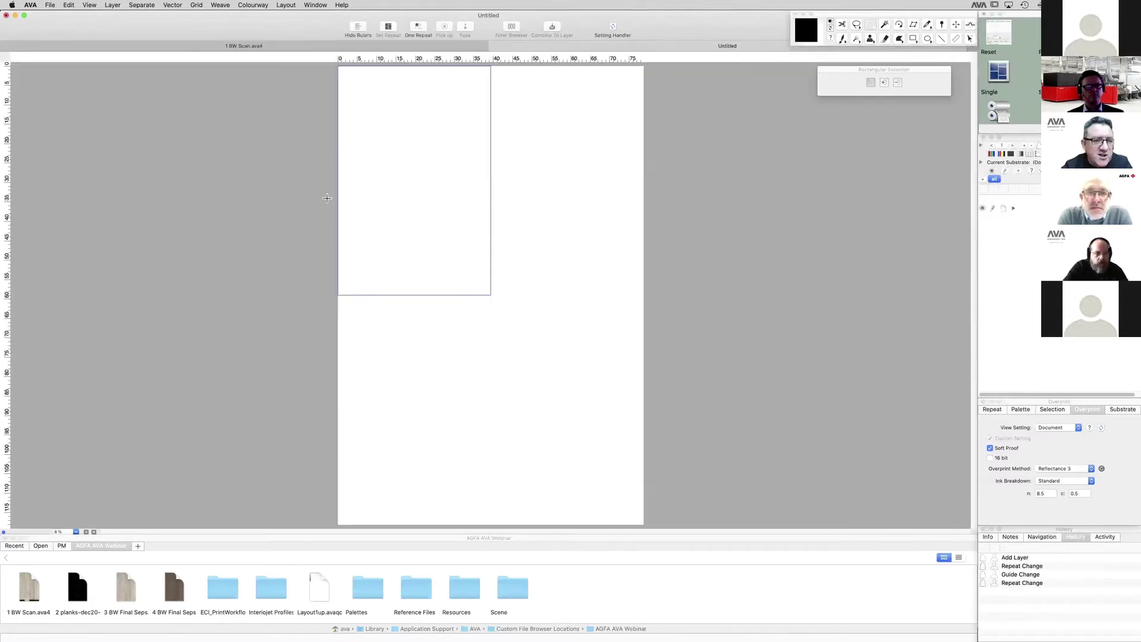
{"action": "left_click", "coordinate": [88, 5]}
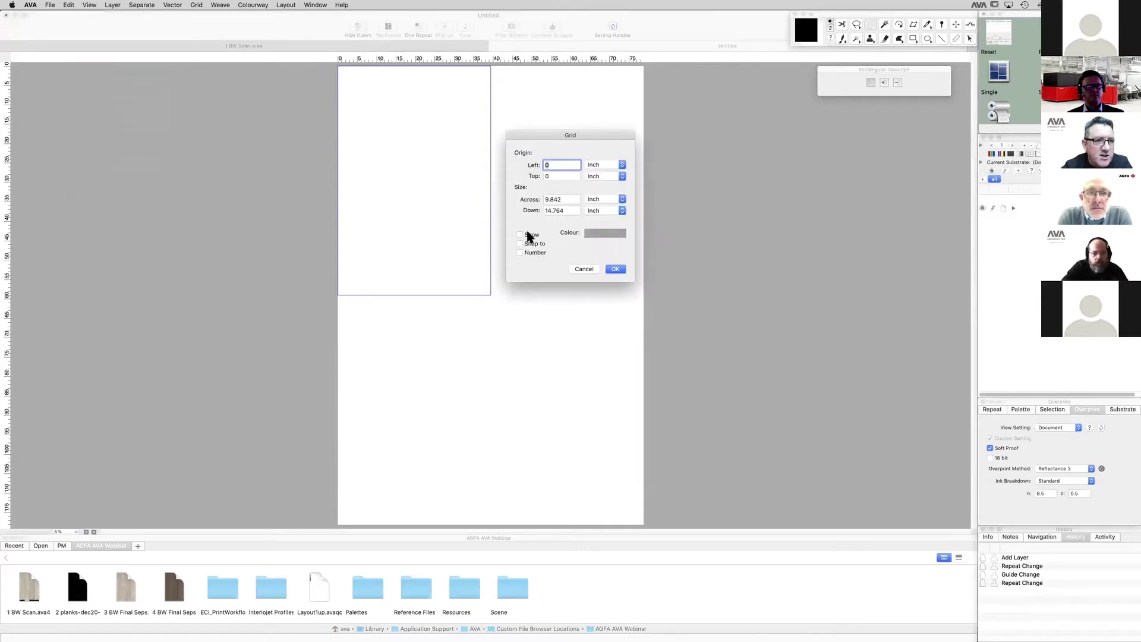
{"action": "left_click", "coordinate": [616, 270]}
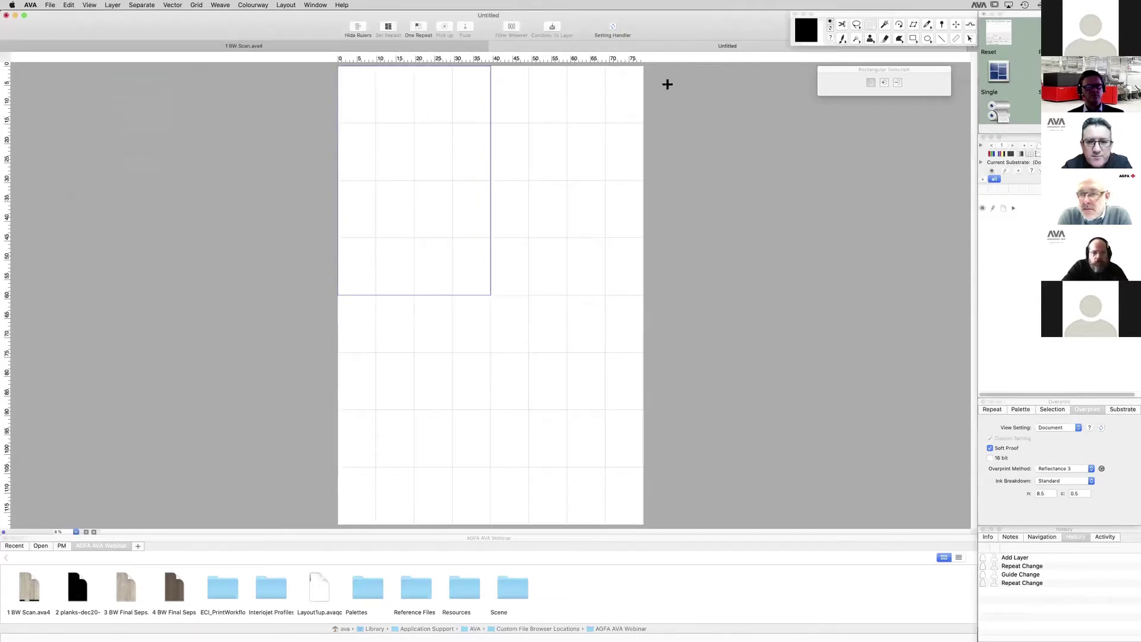
Step: Copy the selected area of the first plank in the 1 BW Scan document
{"action": "left_click", "coordinate": [428, 46]}
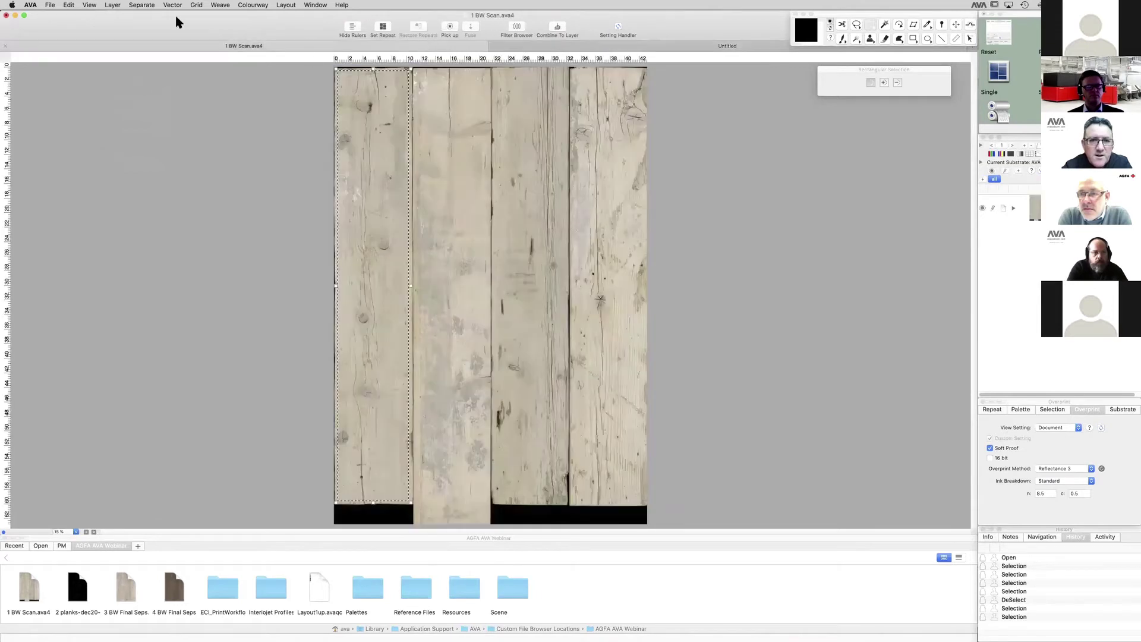
{"action": "left_click", "coordinate": [69, 5]}
{"action": "left_click", "coordinate": [77, 47]}
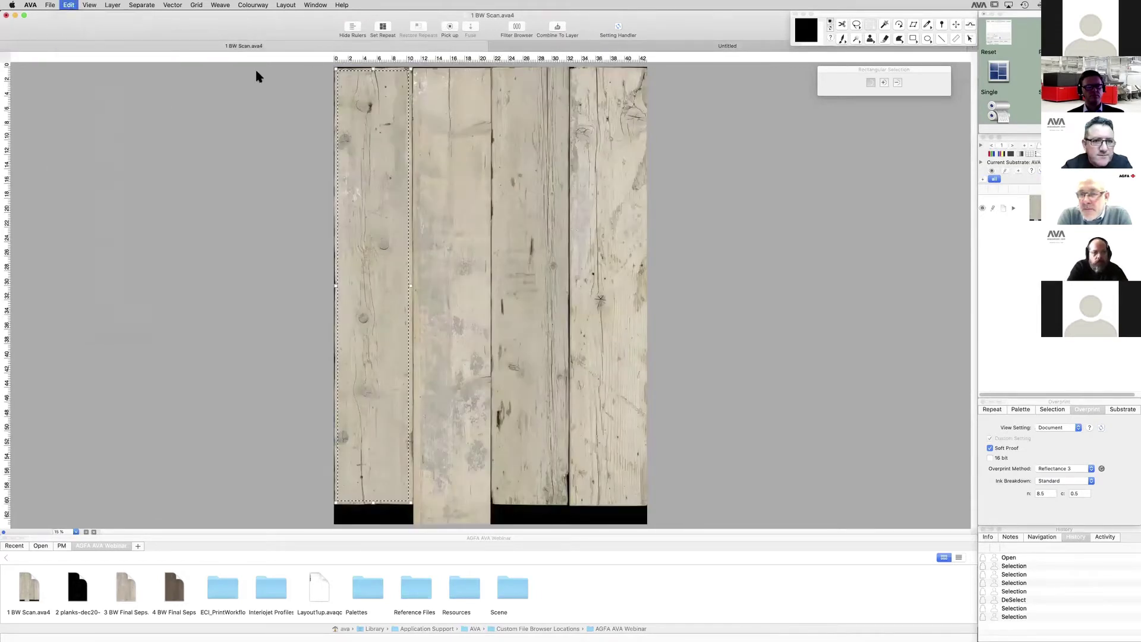
{"action": "left_click", "coordinate": [531, 58]}
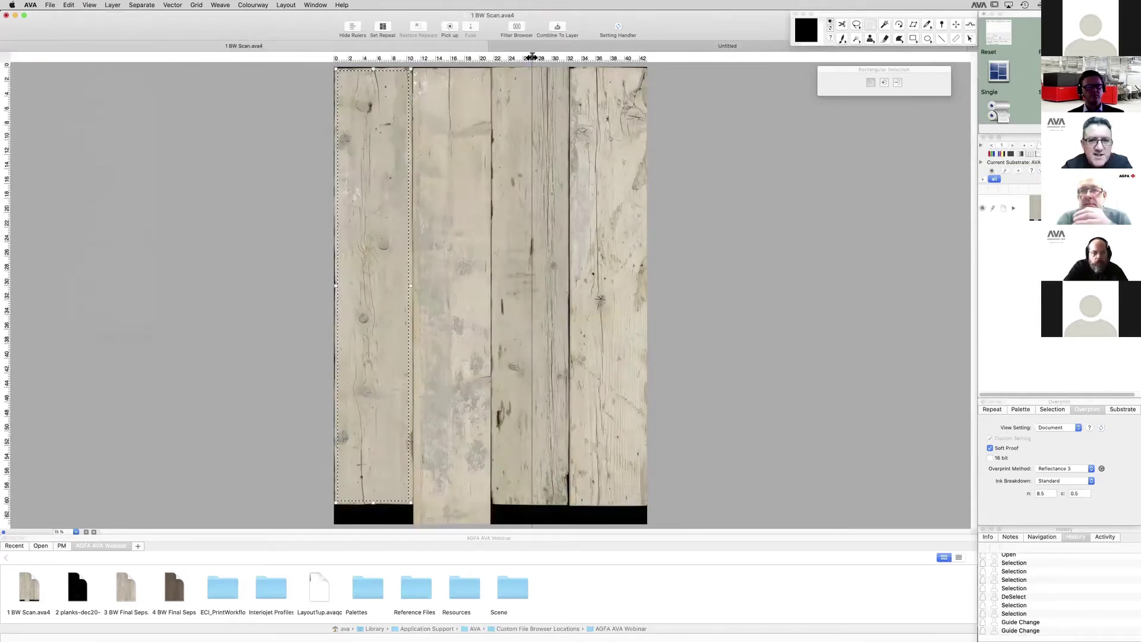
{"action": "right_click", "coordinate": [533, 61]}
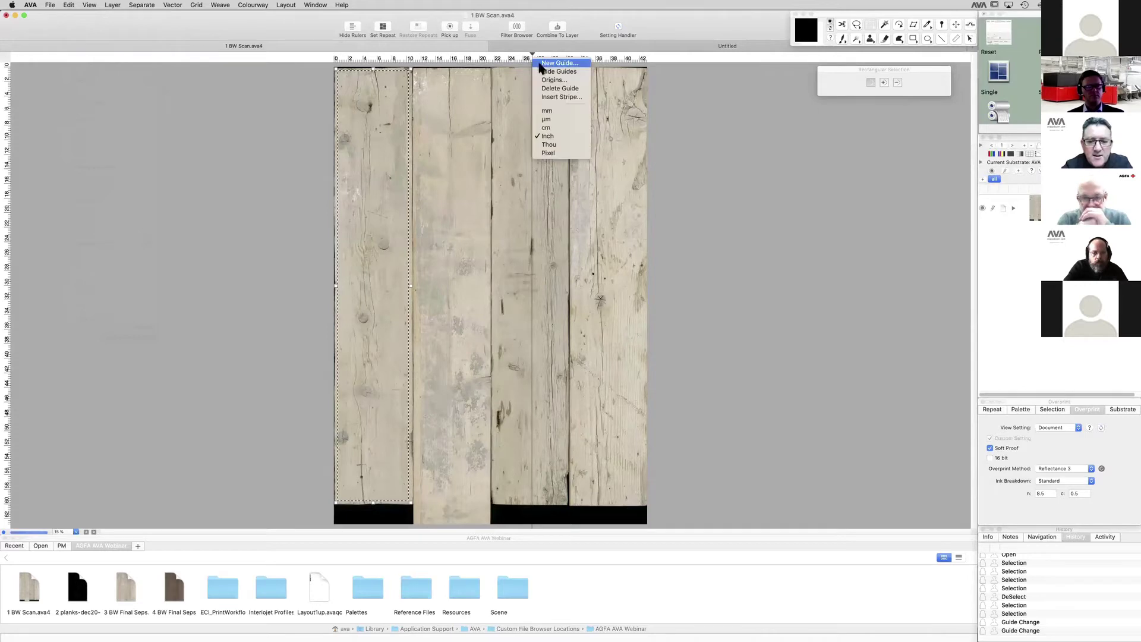
{"action": "left_click", "coordinate": [560, 88]}
Step: Paste the copied first plank into the untitled layout document as a layer
{"action": "left_click", "coordinate": [553, 46]}
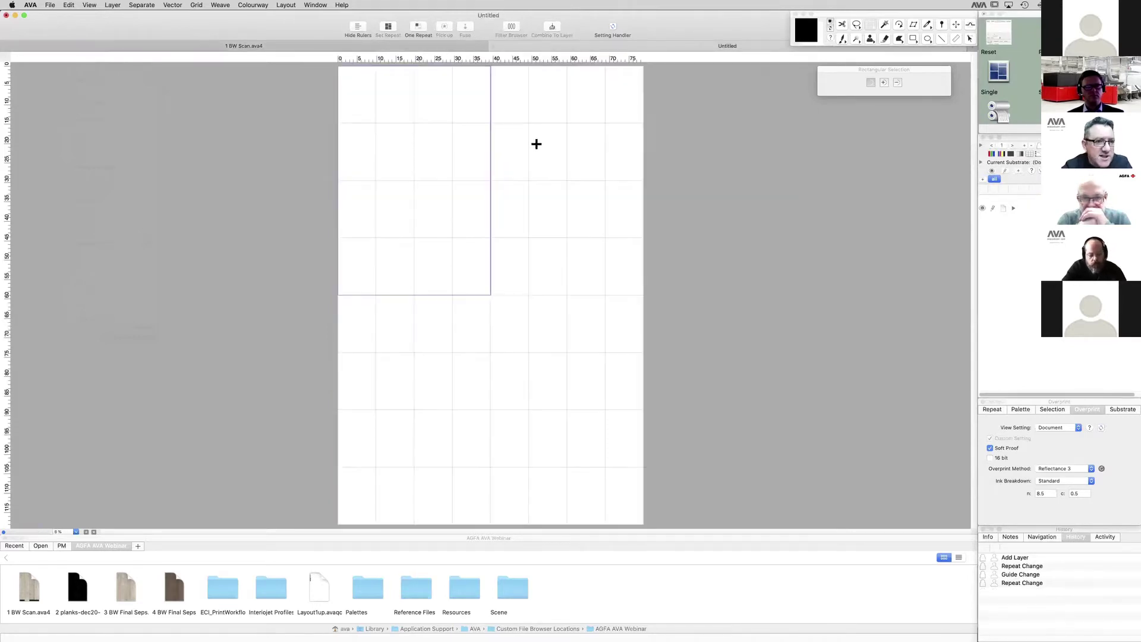
{"action": "key", "text": "super+v"}
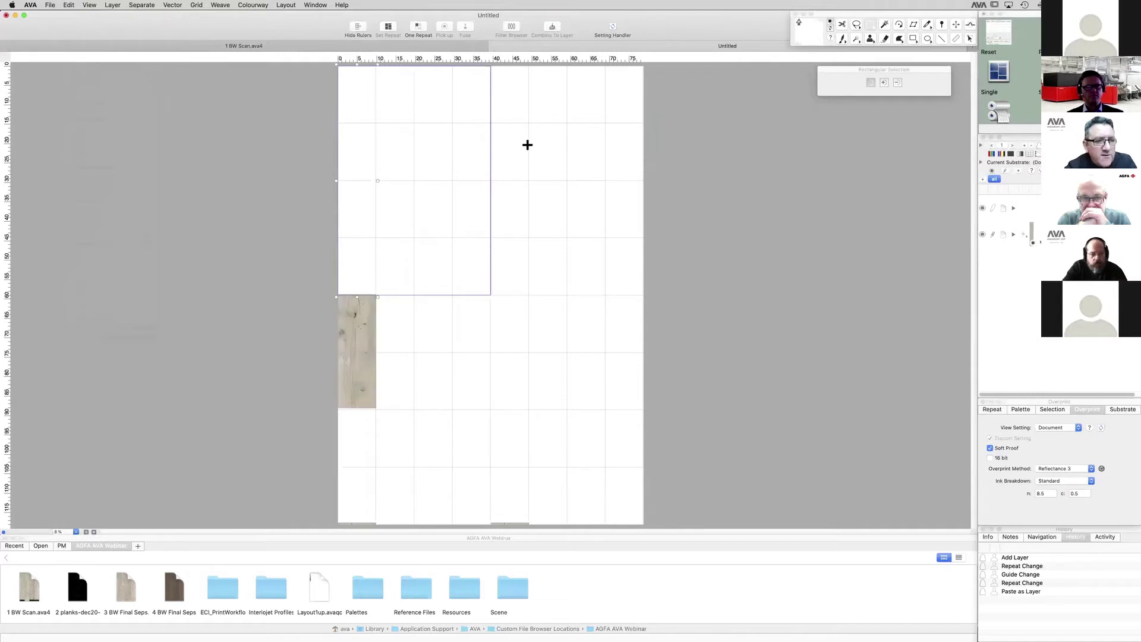
Step: Load the saved Plank 2 selection in the scan and paste its copy into the untitled layout as a layer
{"action": "left_click", "coordinate": [430, 47]}
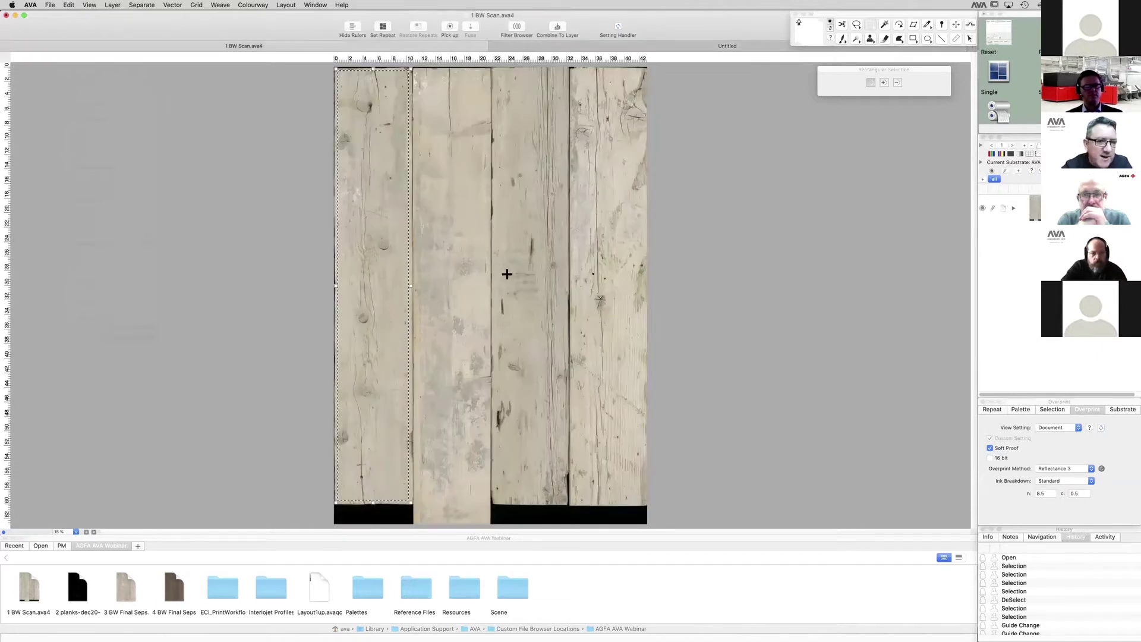
{"action": "left_click", "coordinate": [1042, 410]}
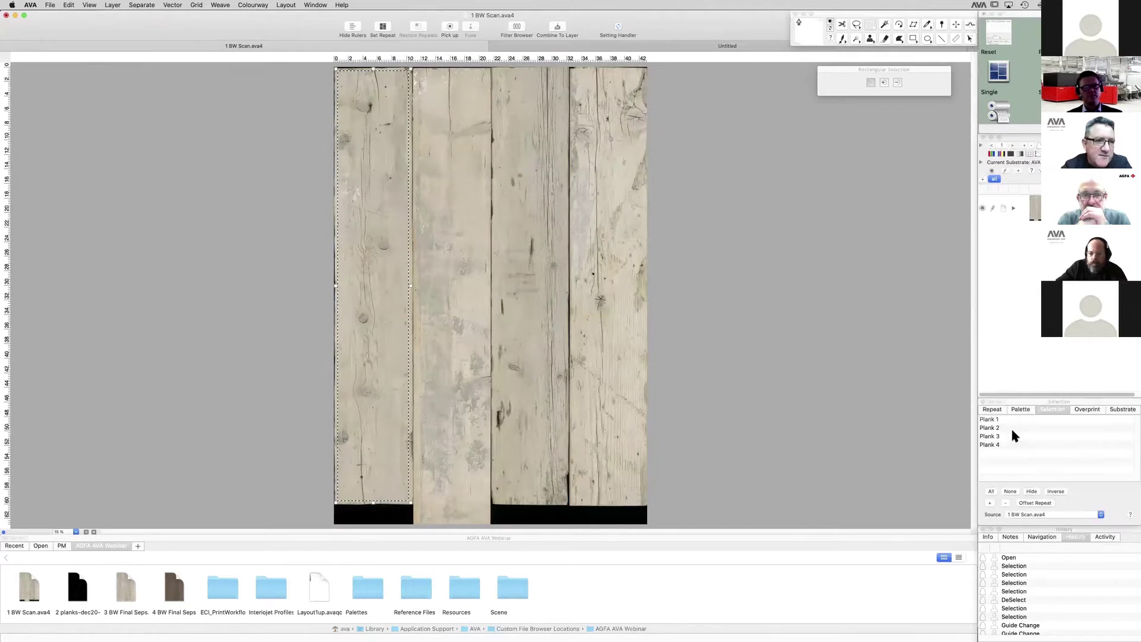
{"action": "left_click", "coordinate": [992, 428]}
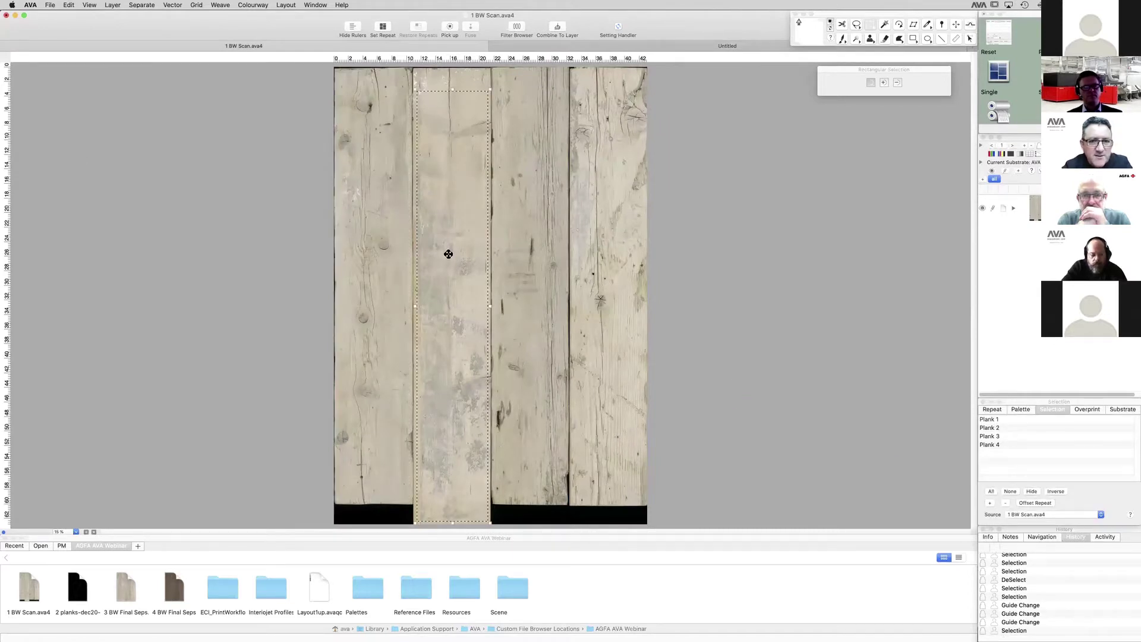
{"action": "left_click", "coordinate": [575, 47]}
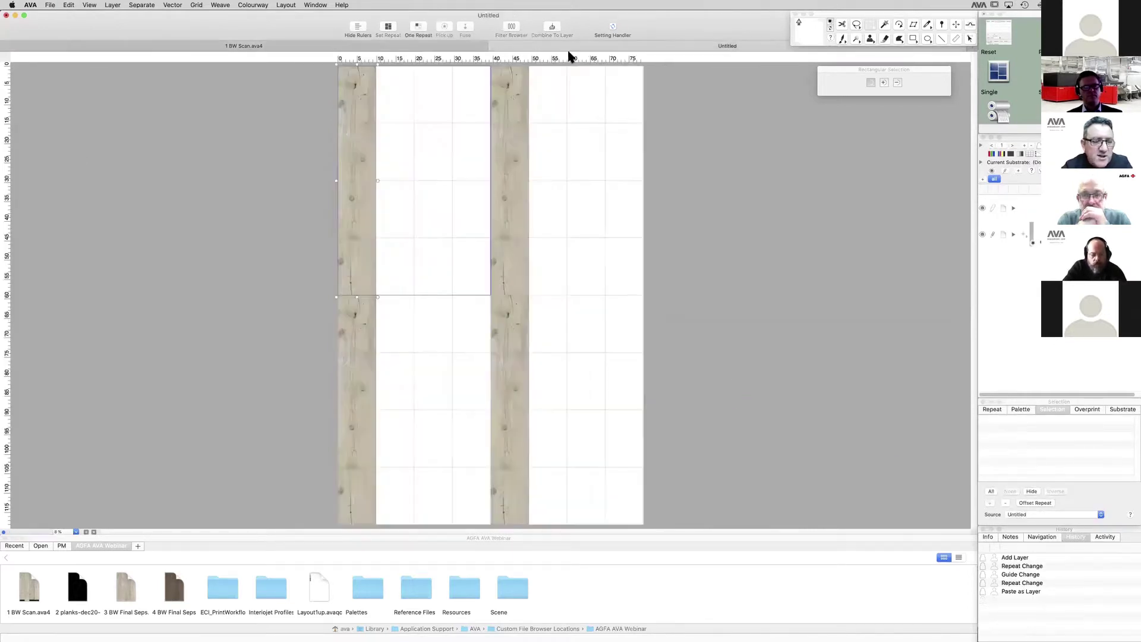
{"action": "key", "text": "super+v"}
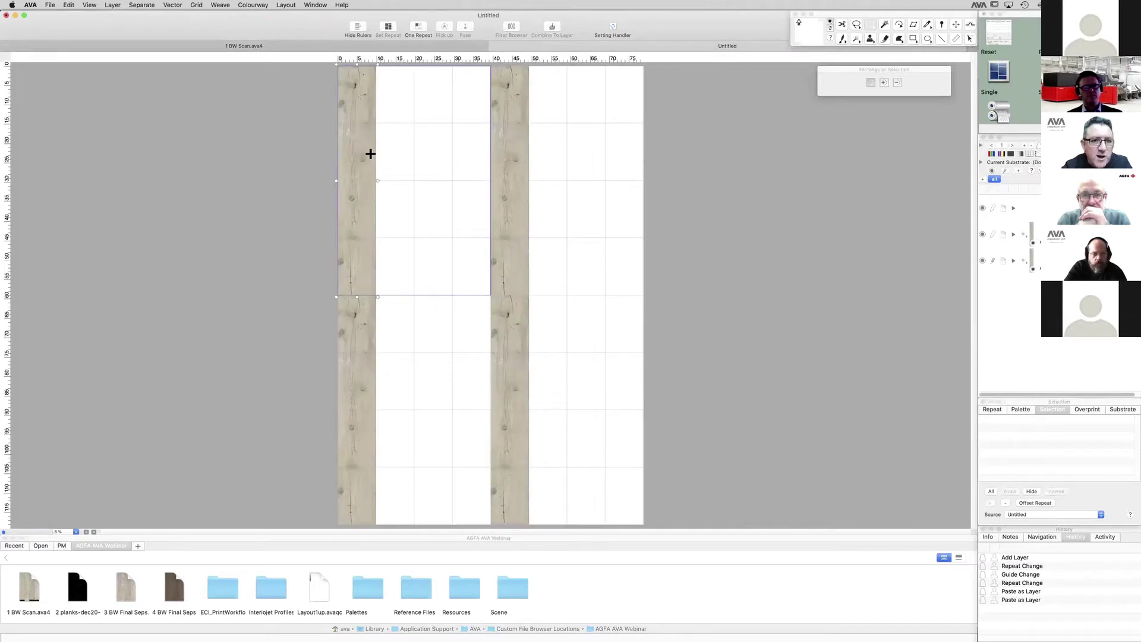
Step: Move the Plank 2 layer into the second grid column, offset two grid rows down, and check it by toggling its visibility
{"action": "key", "text": "m"}
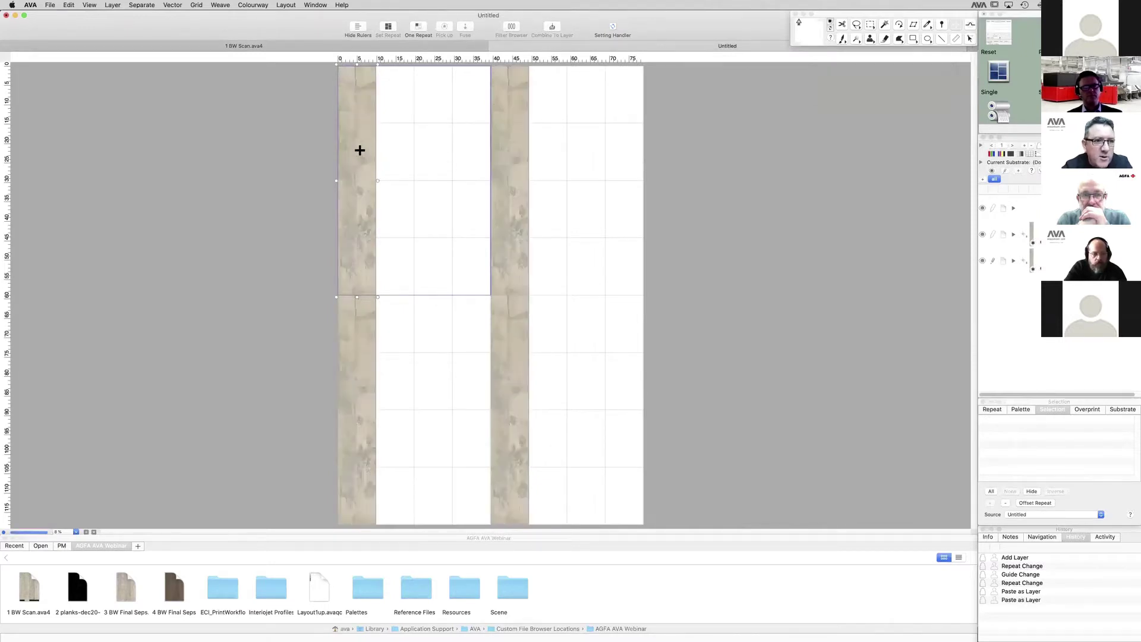
{"action": "left_click_drag", "start_coordinate": [359, 150], "coordinate": [415, 362]}
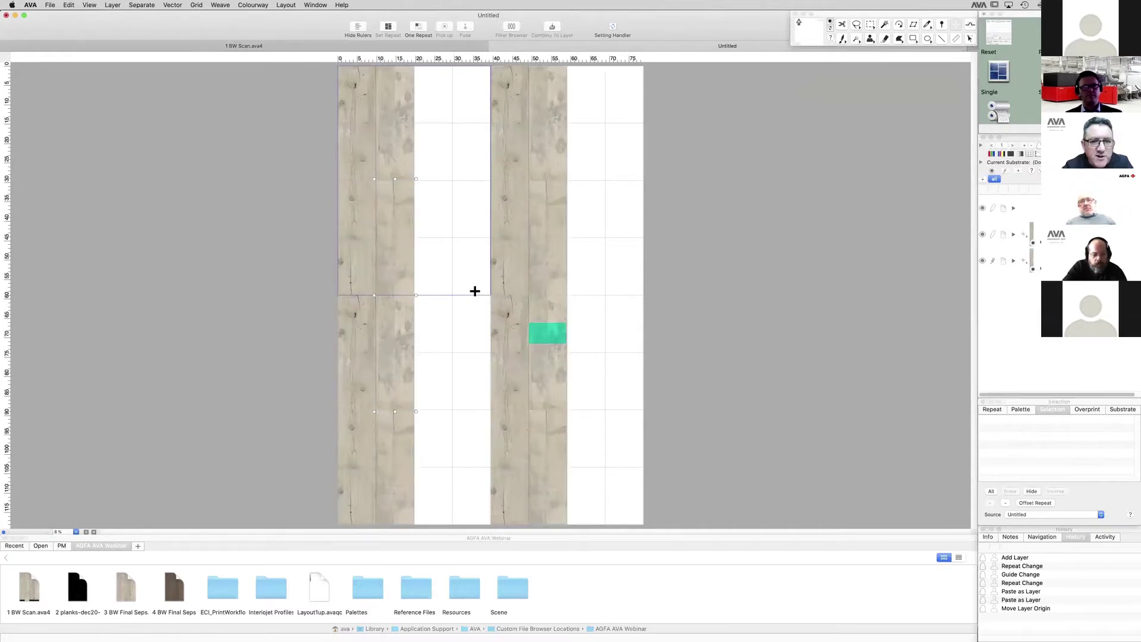
{"action": "key", "text": "super+plus"}
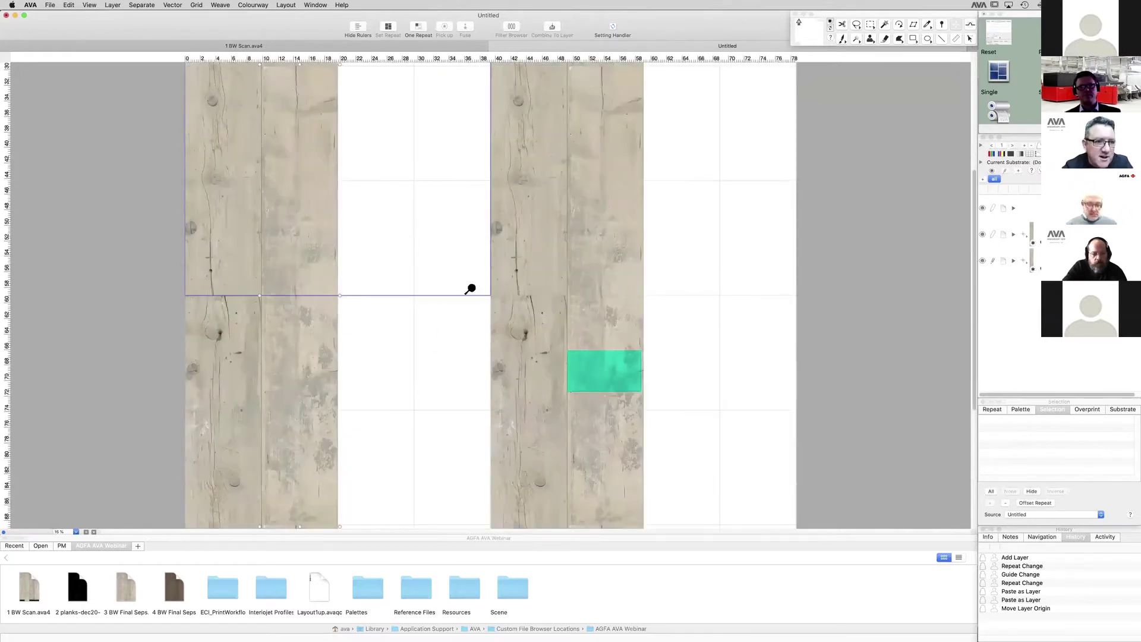
{"action": "left_click", "coordinate": [470, 289], "text": "alt"}
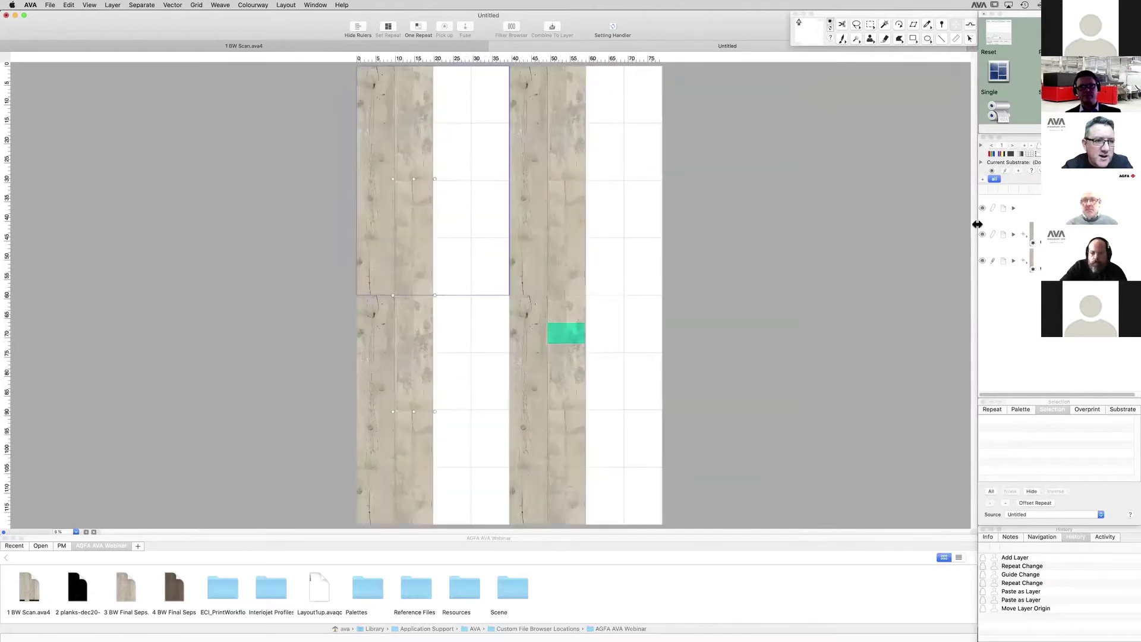
{"action": "left_click", "coordinate": [983, 260]}
{"action": "left_click", "coordinate": [984, 260]}
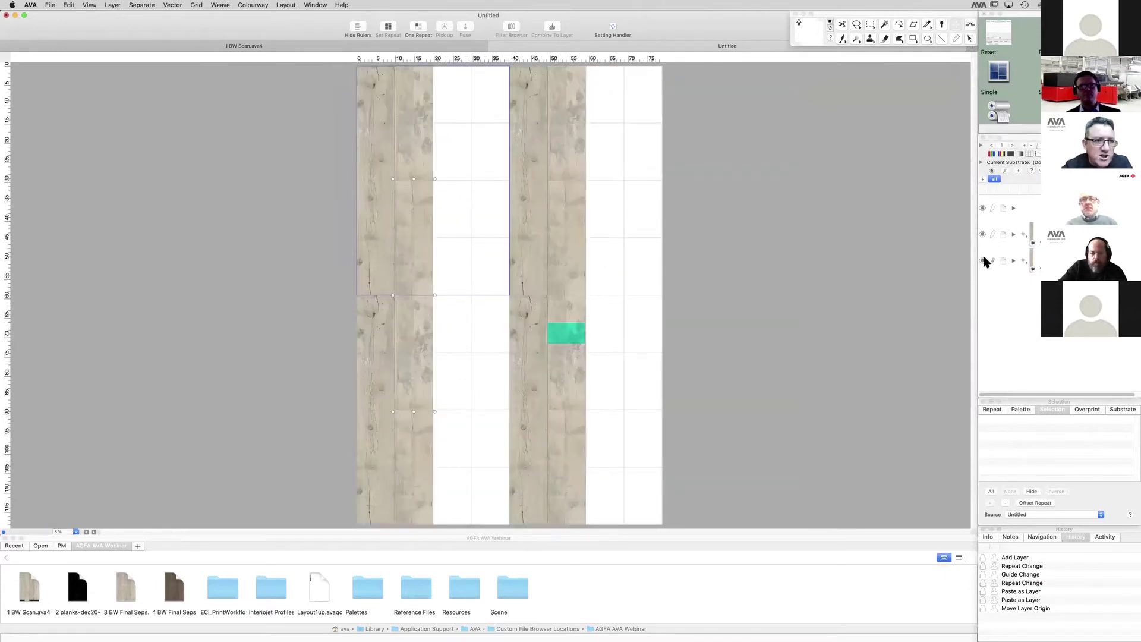
{"action": "left_click", "coordinate": [983, 261]}
{"action": "left_click", "coordinate": [982, 260]}
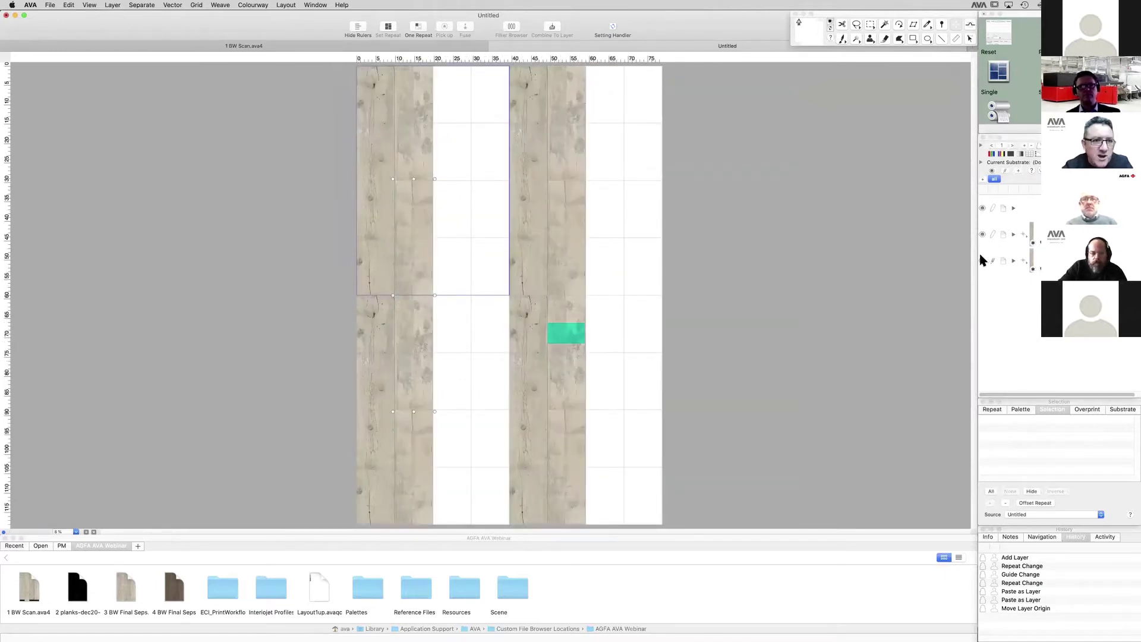
Step: Copy the saved Plank 3 selection into the layout as a layer and place it in the third grid column, three grid rows down
{"action": "left_click", "coordinate": [365, 45]}
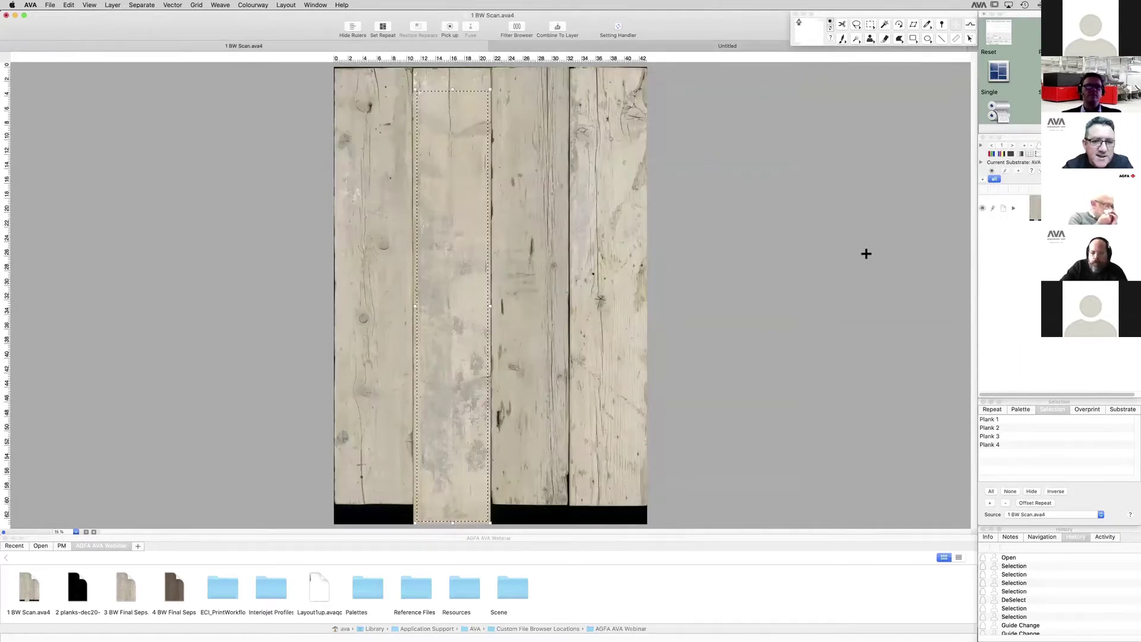
{"action": "left_click_drag", "start_coordinate": [993, 436], "coordinate": [593, 245]}
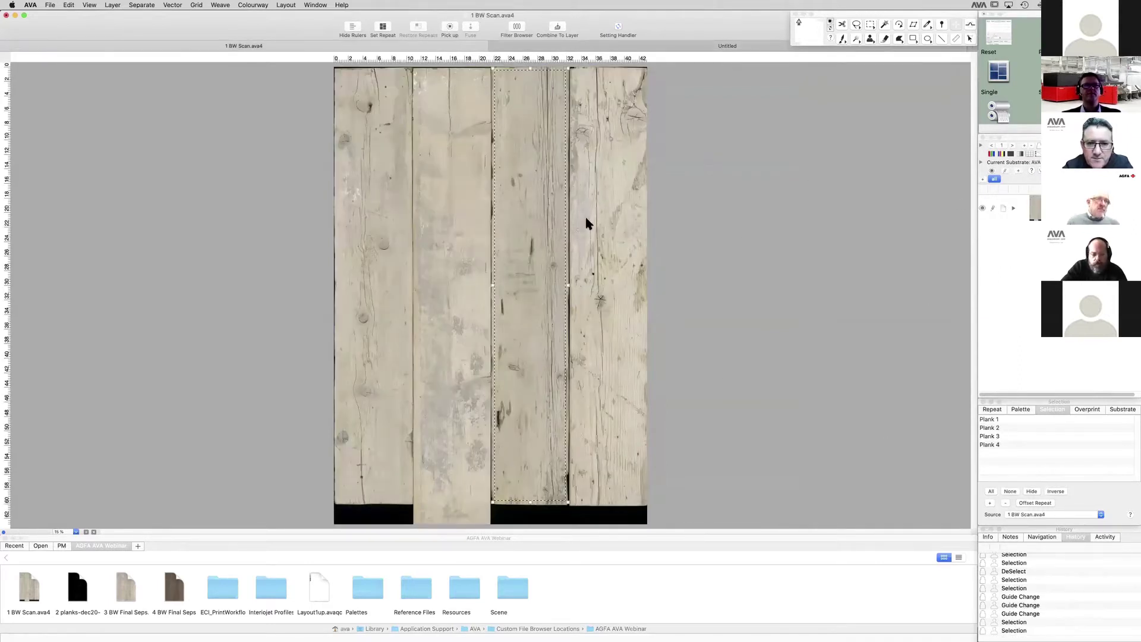
{"action": "left_click", "coordinate": [616, 45]}
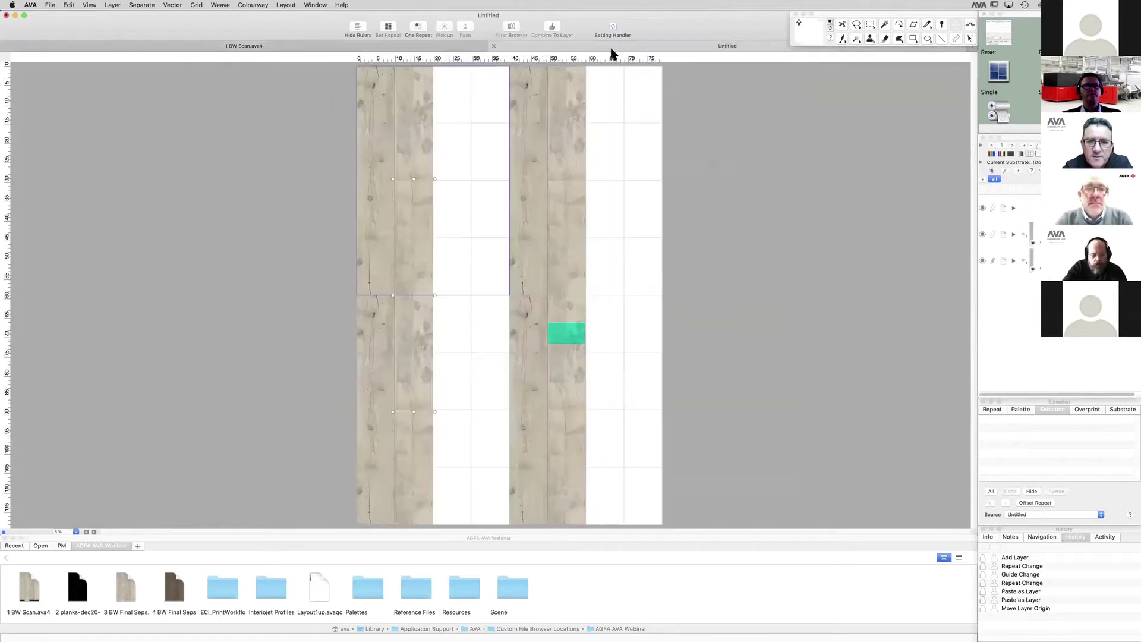
{"action": "key", "text": "super+v"}
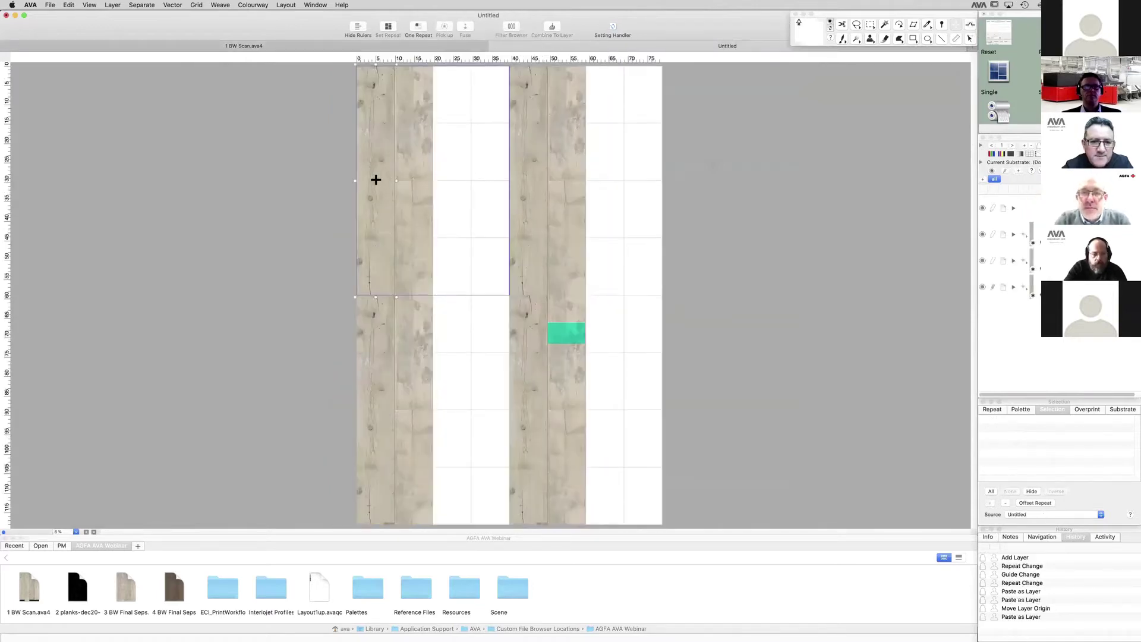
{"action": "left_click_drag", "start_coordinate": [465, 293], "coordinate": [450, 331]}
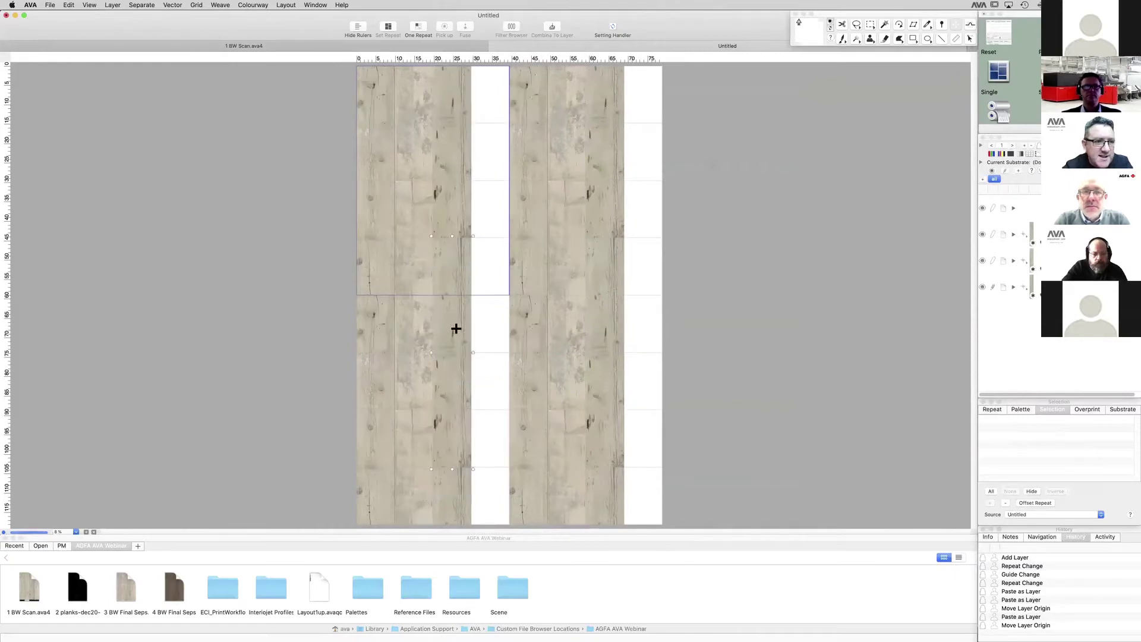
Step: Copy the scan's saved Plank 4 selection into the untitled layout as a layer and place it in the fourth grid column
{"action": "left_click", "coordinate": [475, 48]}
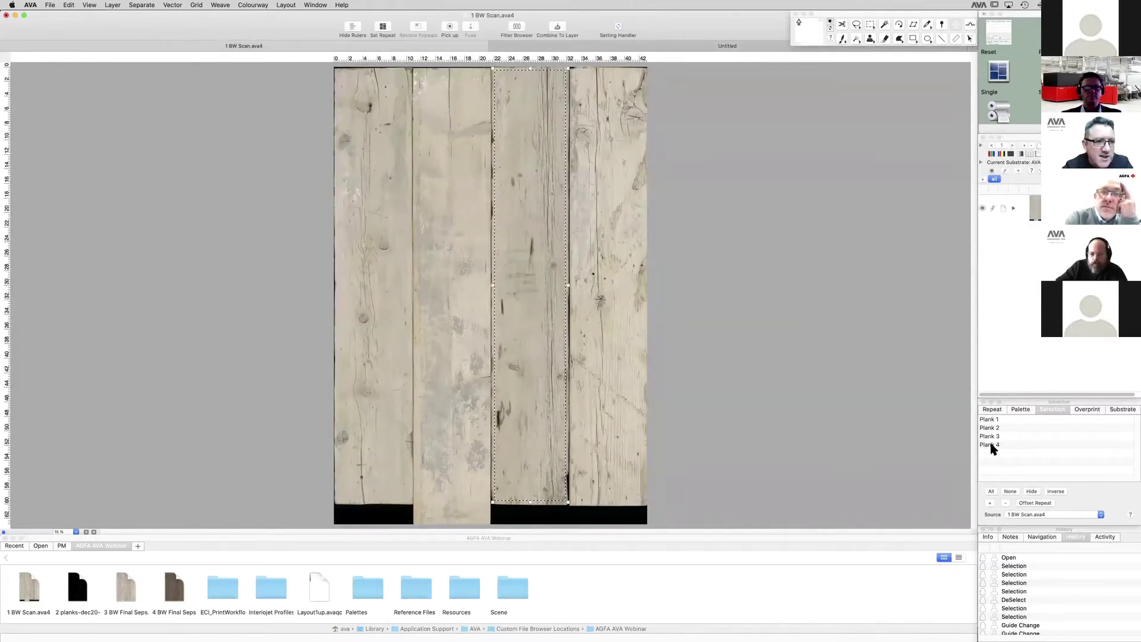
{"action": "left_click", "coordinate": [989, 445]}
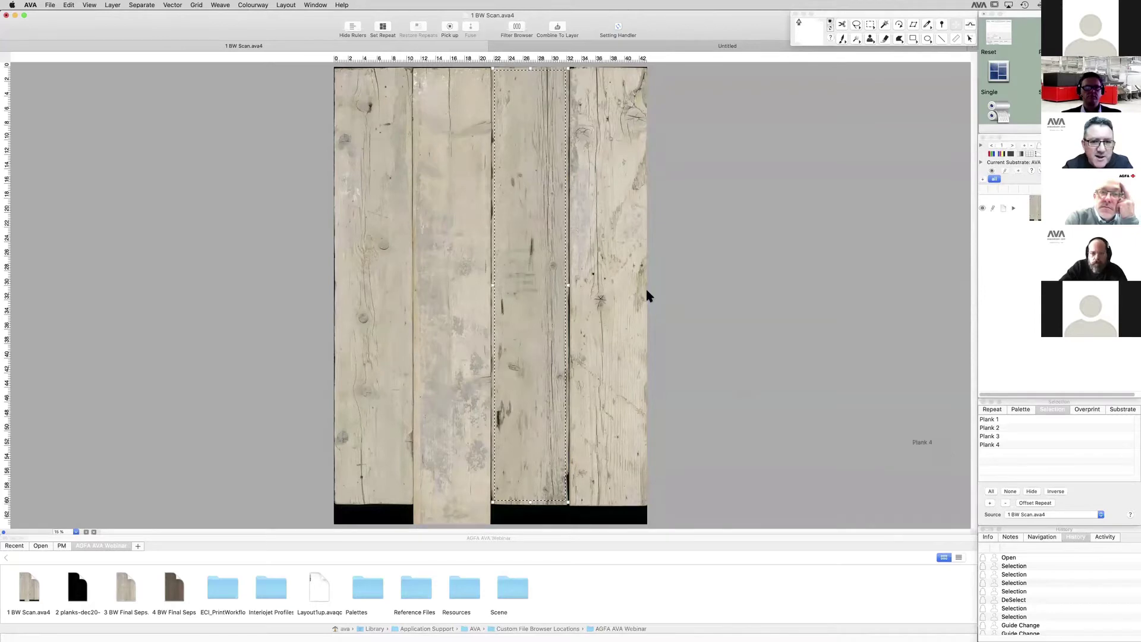
{"action": "left_click", "coordinate": [676, 48]}
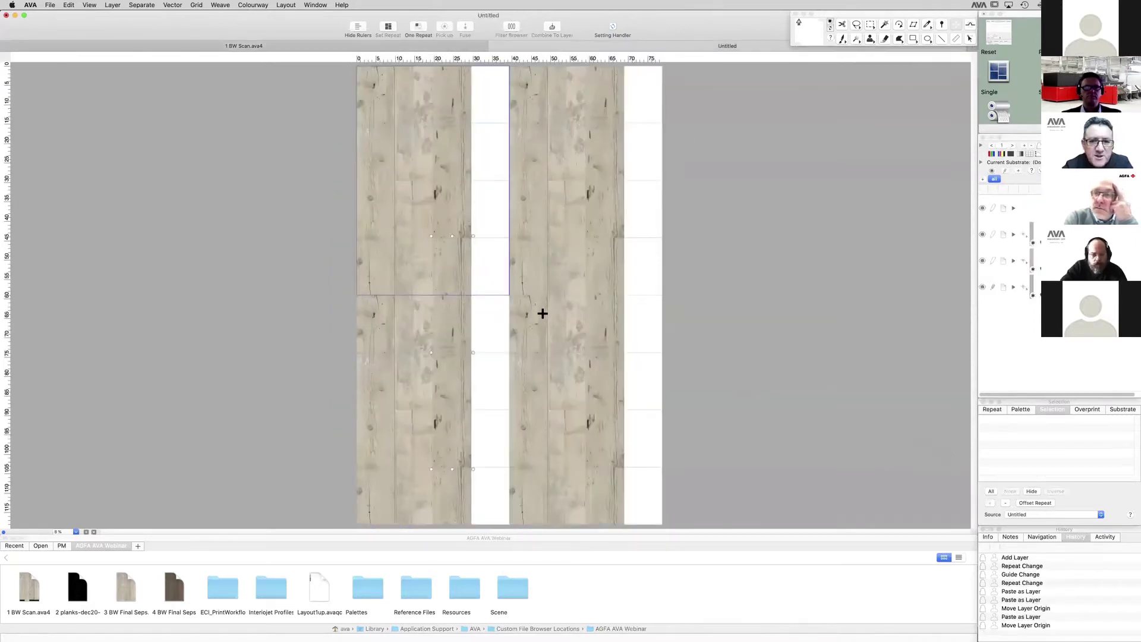
{"action": "key", "text": "super+v"}
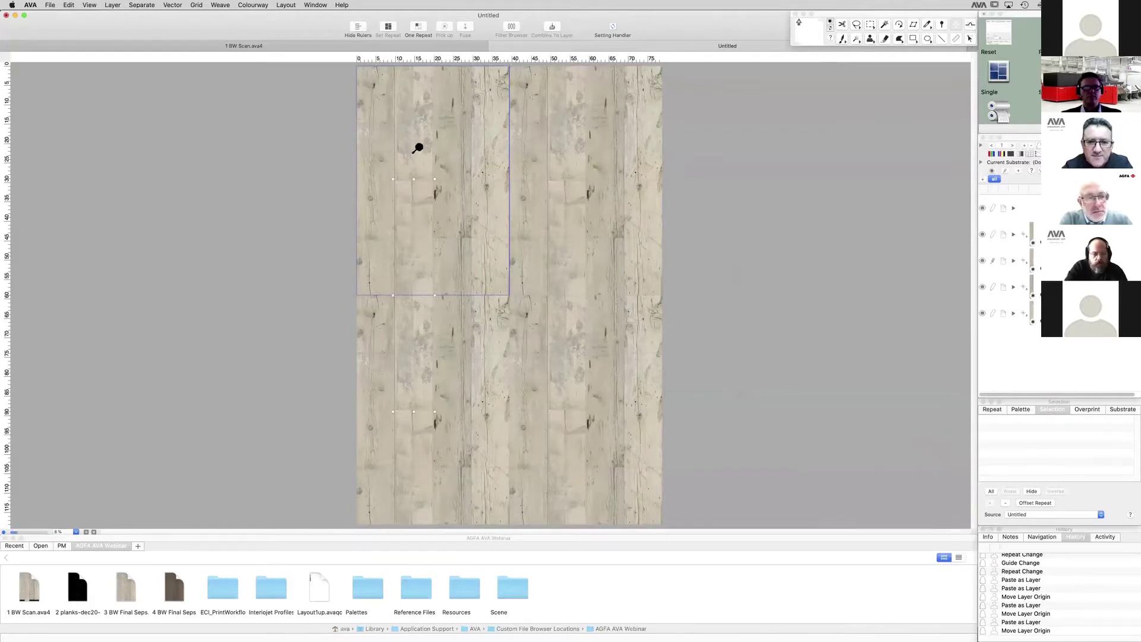
Step: Flip the second-column plank layer horizontally and the third-column plank layer vertically
{"action": "key", "text": "super+equal"}
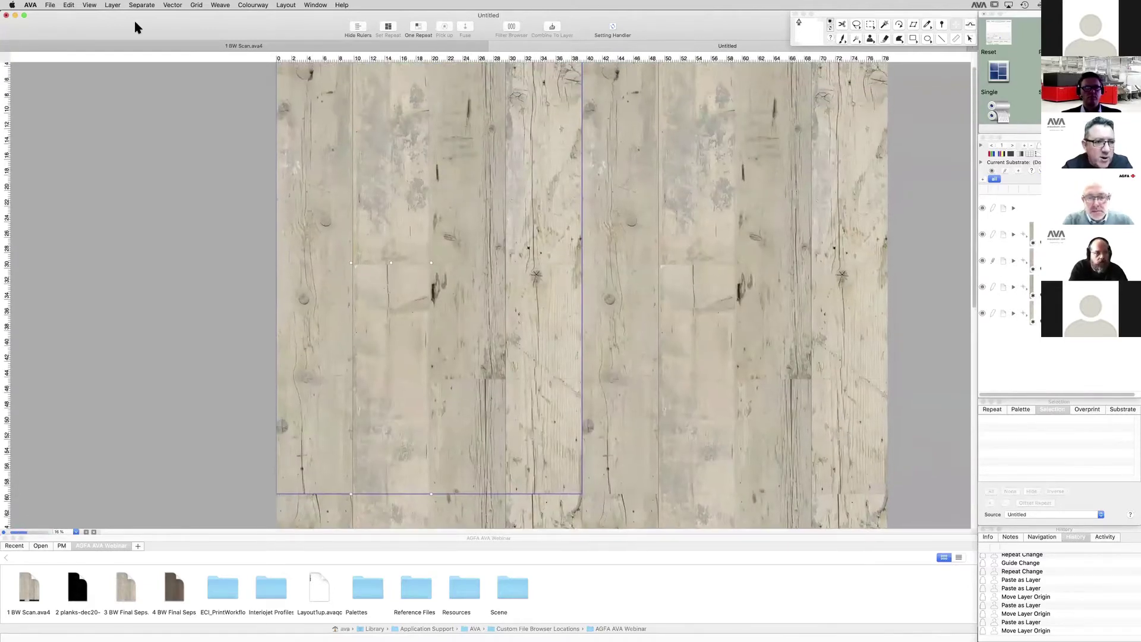
{"action": "left_click", "coordinate": [69, 4]}
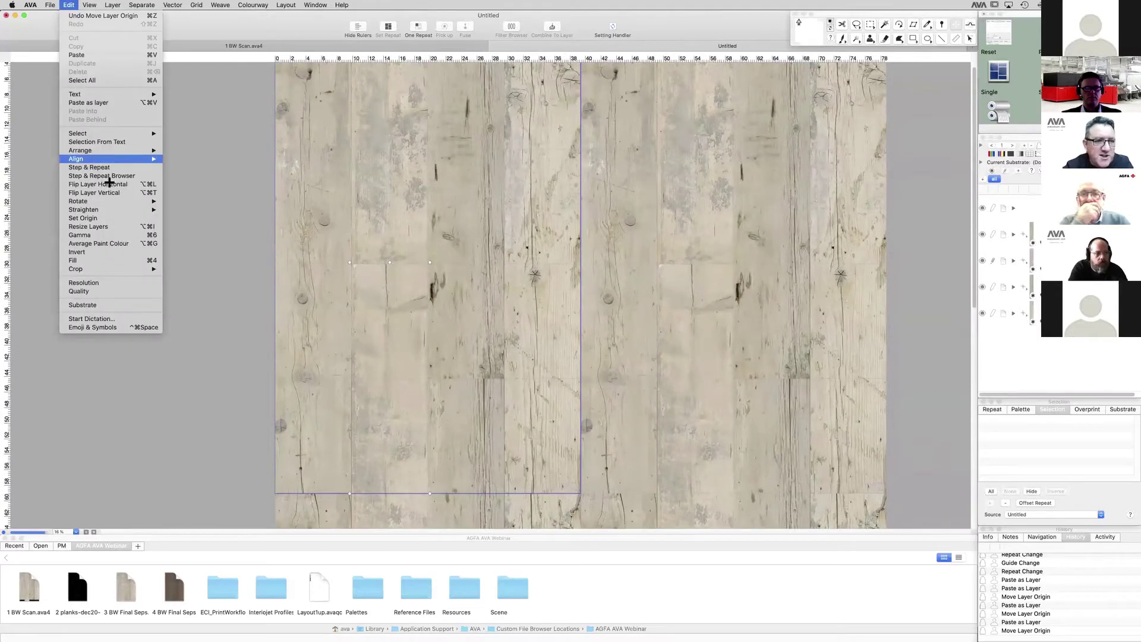
{"action": "left_click", "coordinate": [107, 183]}
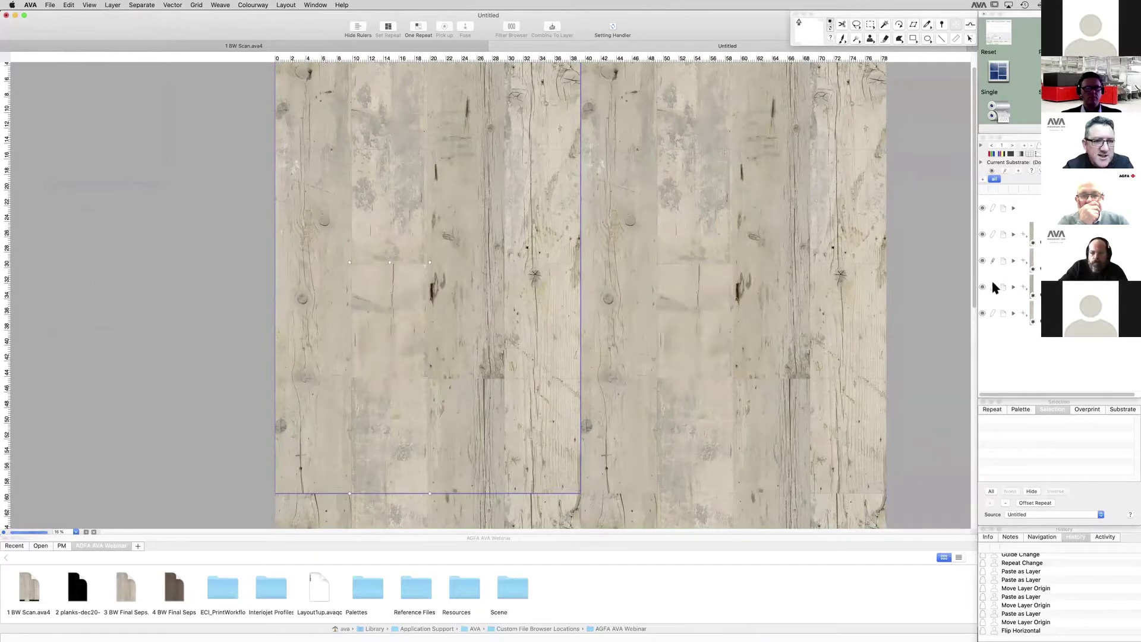
{"action": "left_click", "coordinate": [74, 6]}
{"action": "key", "text": "alt"}
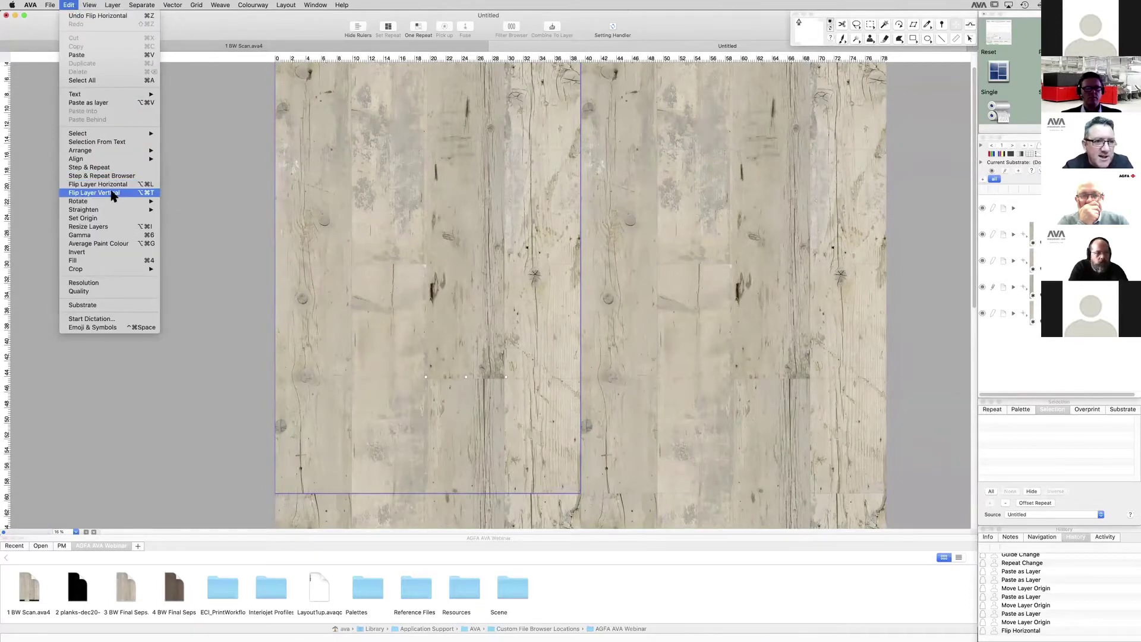
{"action": "key", "text": "alt+super+t"}
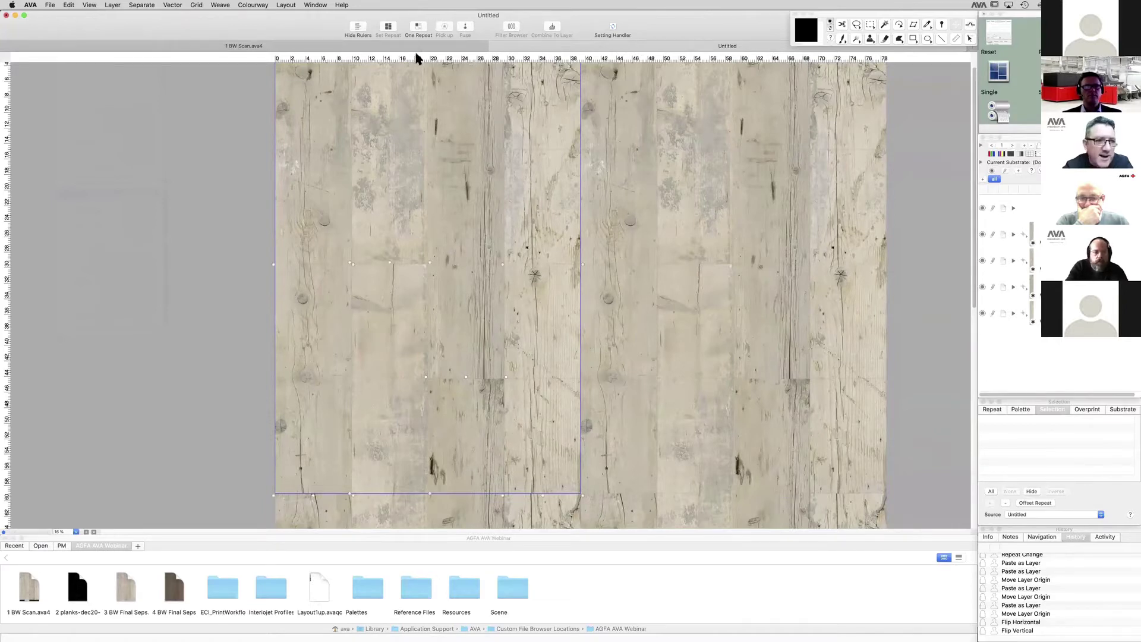
Step: Isolate the Plank 2 layer, restore every layer's visibility, and merge all the plank layers into a single layer
{"action": "left_click", "coordinate": [985, 237], "text": "alt"}
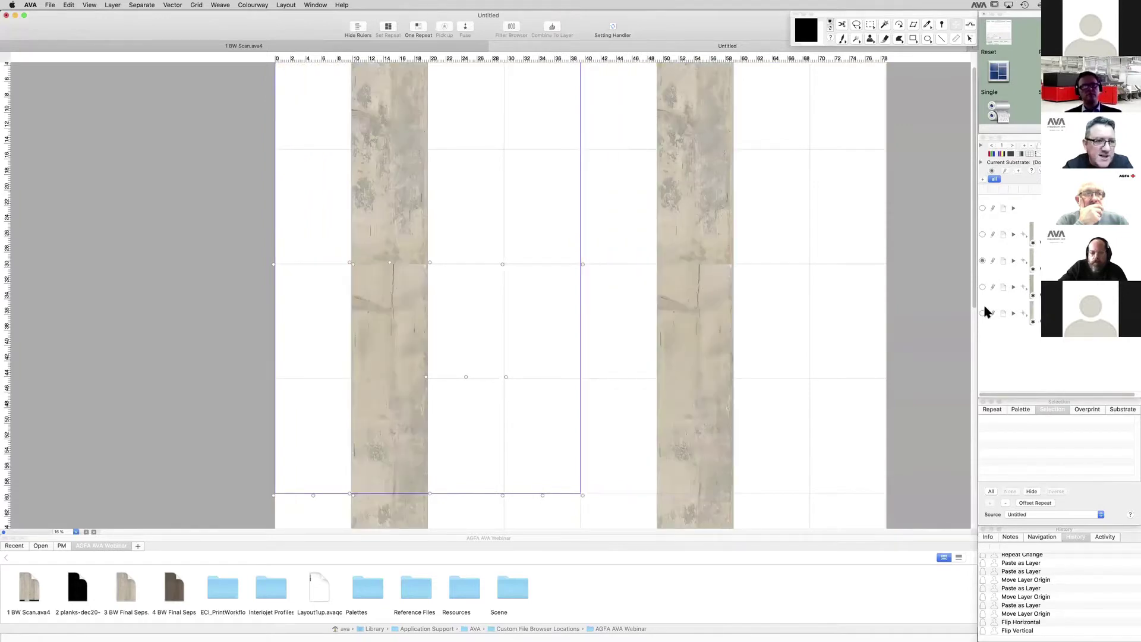
{"action": "left_click", "coordinate": [983, 308], "text": "alt"}
{"action": "left_click_drag", "start_coordinate": [982, 209], "coordinate": [979, 359]}
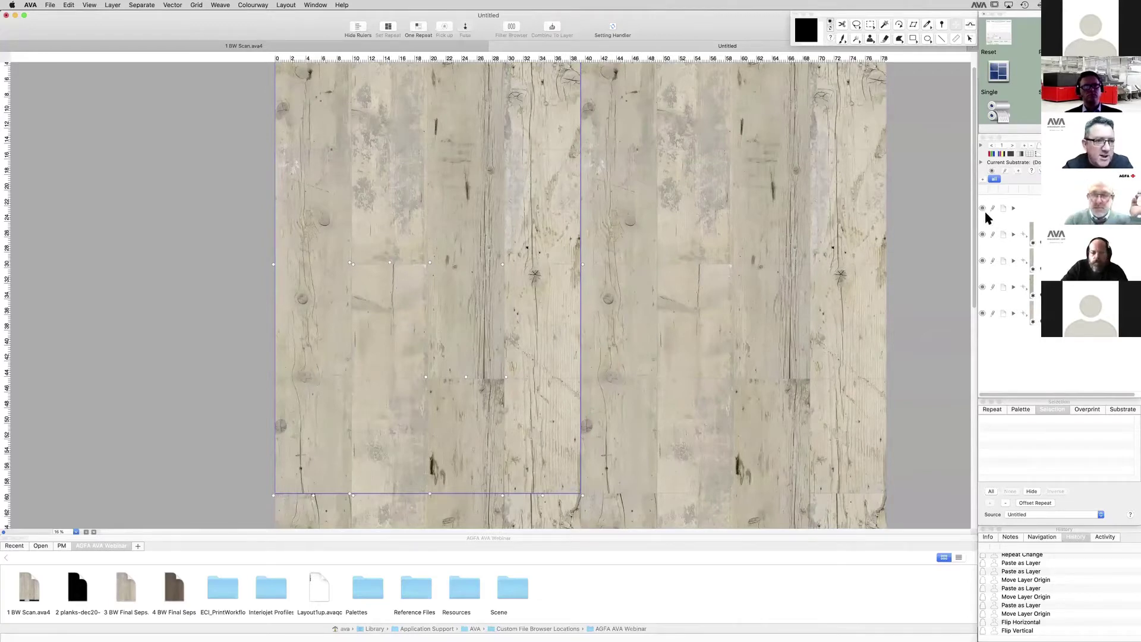
{"action": "key", "text": "Delete"}
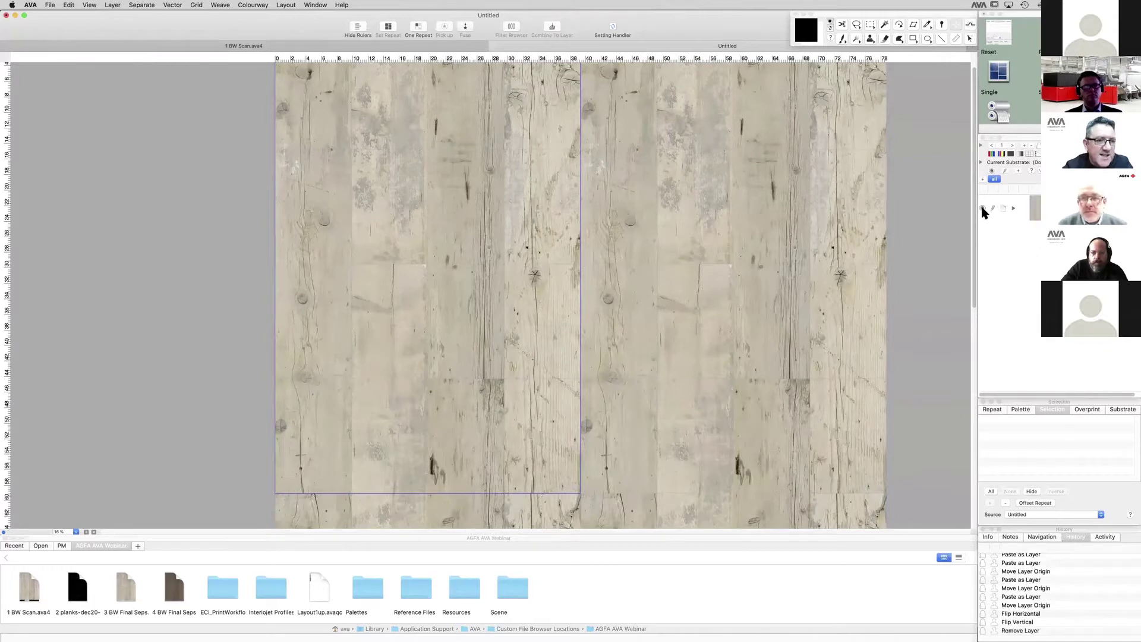
{"action": "left_click", "coordinate": [983, 208]}
{"action": "left_click", "coordinate": [983, 209]}
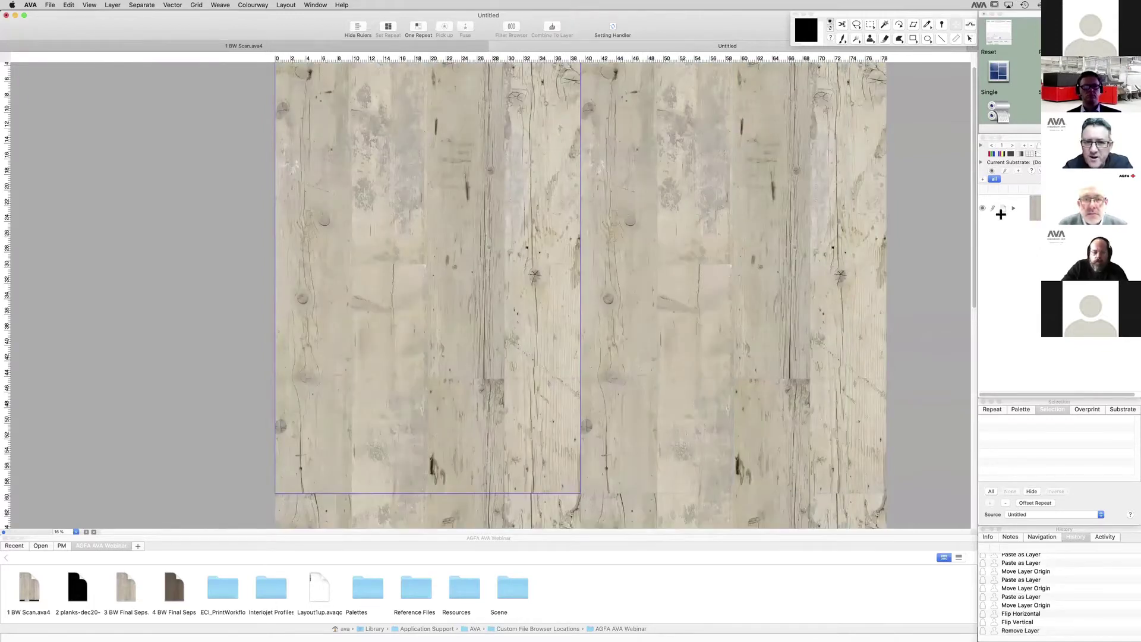
Step: Sample a source point on the fourth plank with the Carbon Copy tool and paint the copied grain lower on the same plank
{"action": "left_click", "coordinate": [870, 39]}
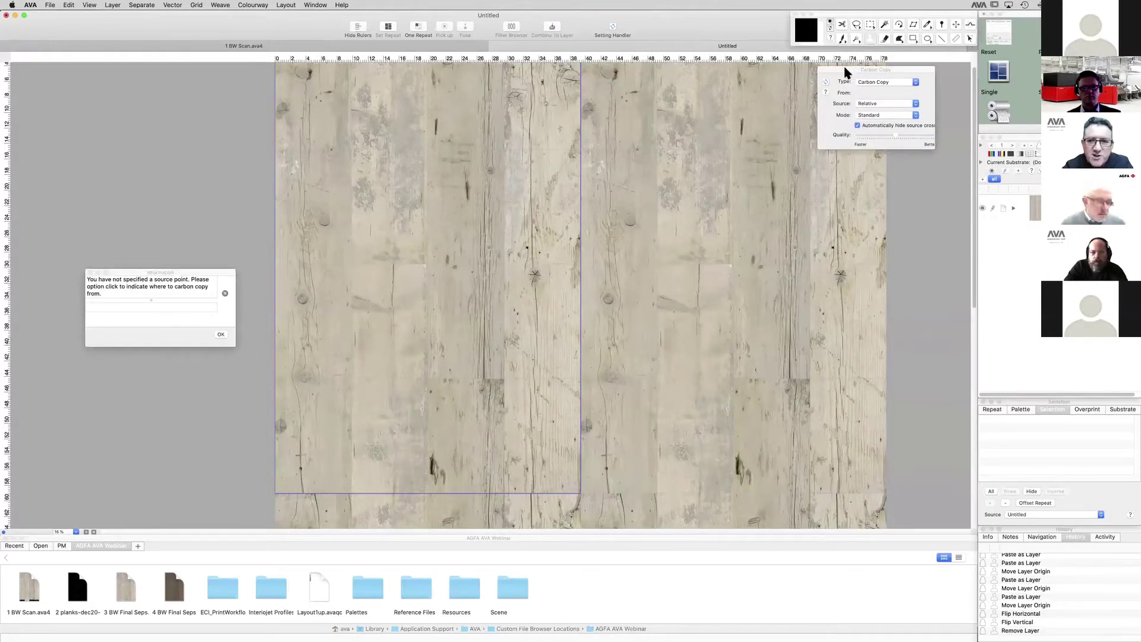
{"action": "left_click", "coordinate": [221, 334]}
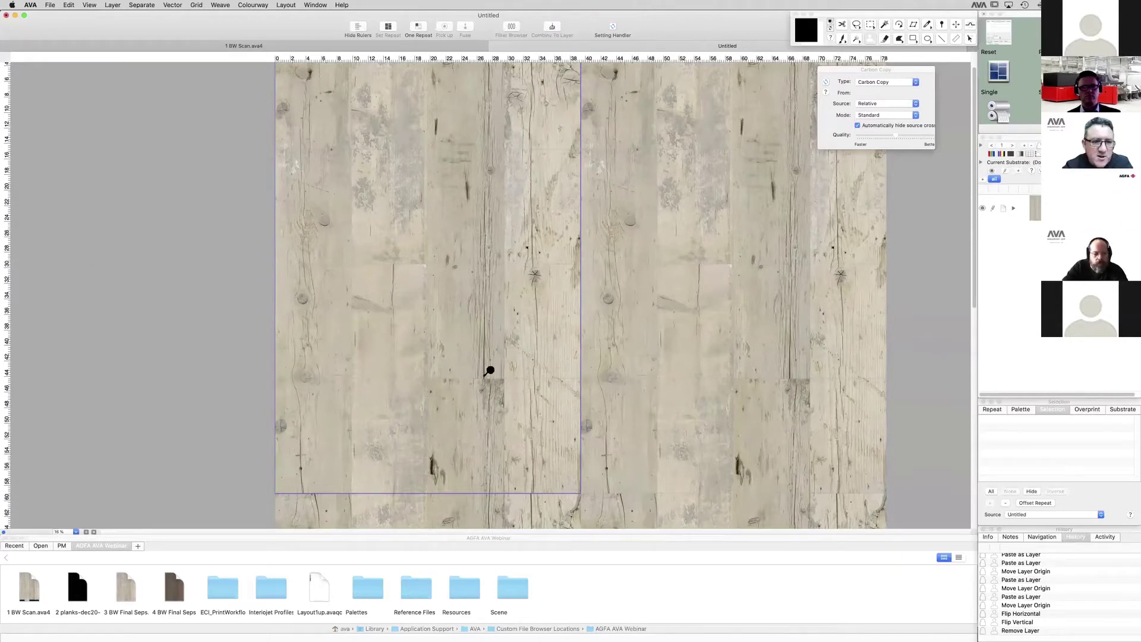
{"action": "left_click", "coordinate": [551, 329]}
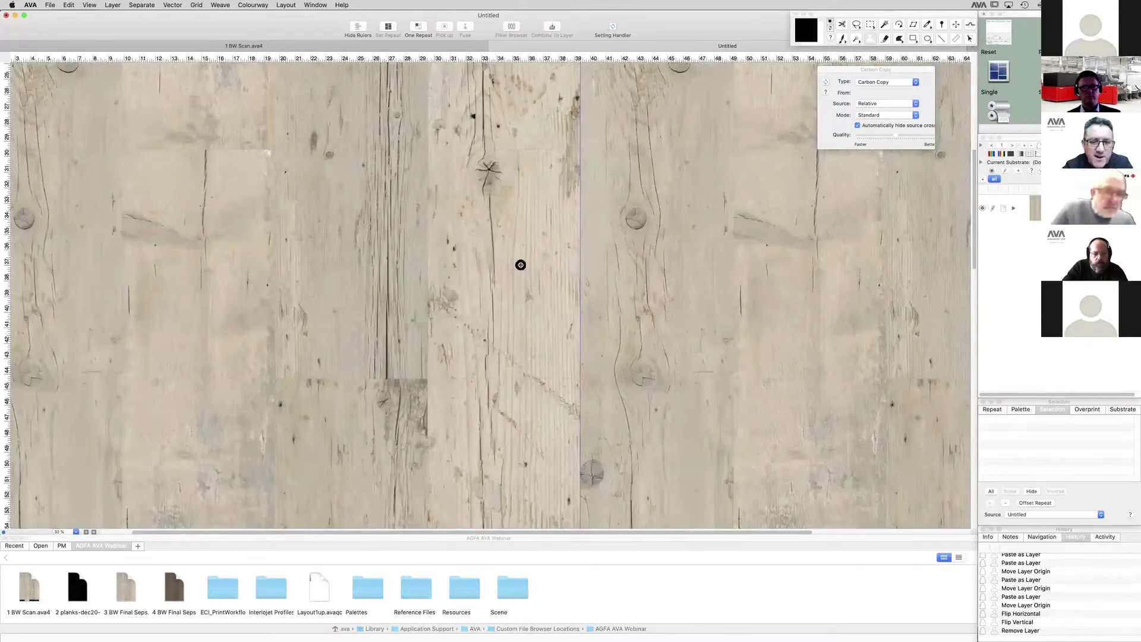
{"action": "left_click", "coordinate": [519, 265], "text": "alt"}
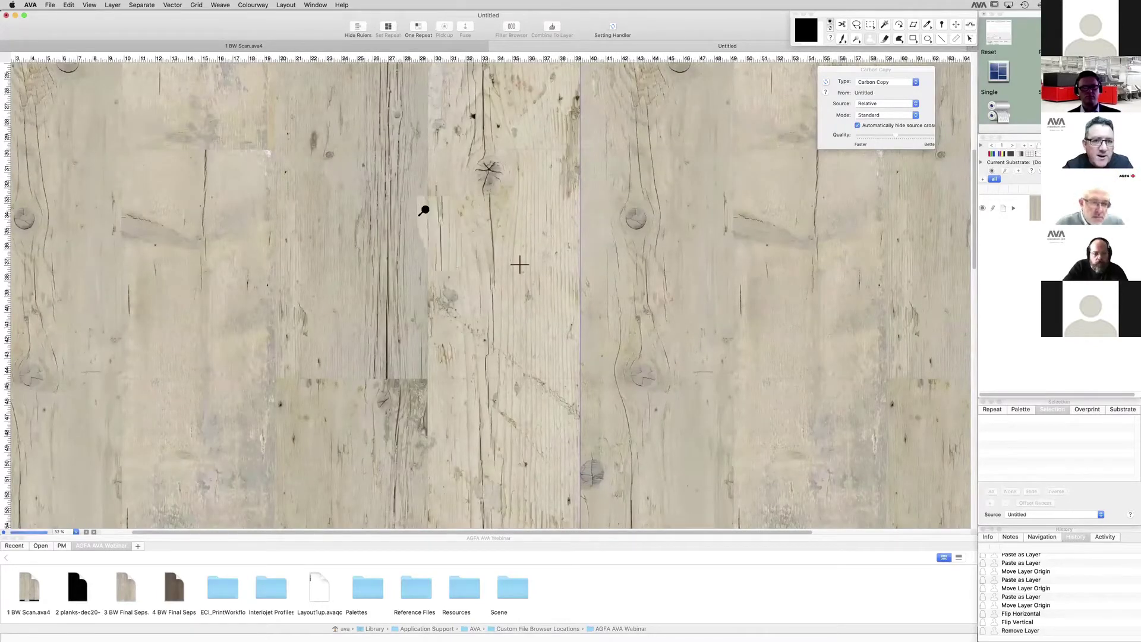
{"action": "scroll", "coordinate": [431, 232], "scroll_direction": "down", "scroll_amount": 5}
{"action": "scroll", "coordinate": [431, 232], "scroll_direction": "right", "scroll_amount": 3}
{"action": "key", "text": "super+minus"}
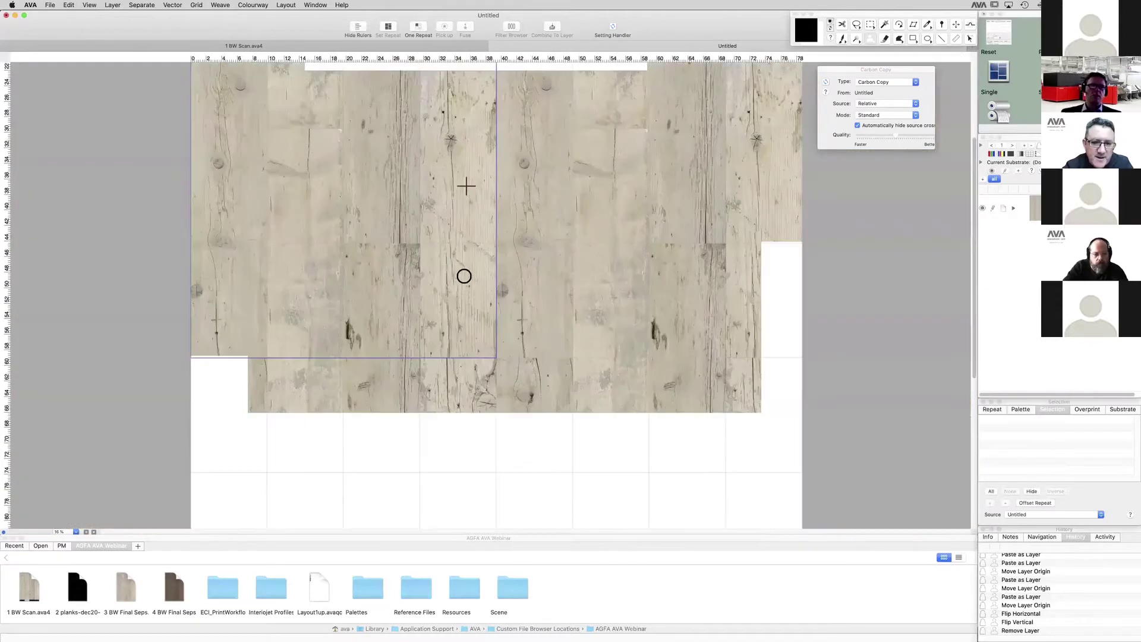
{"action": "left_click", "coordinate": [466, 201], "text": "alt"}
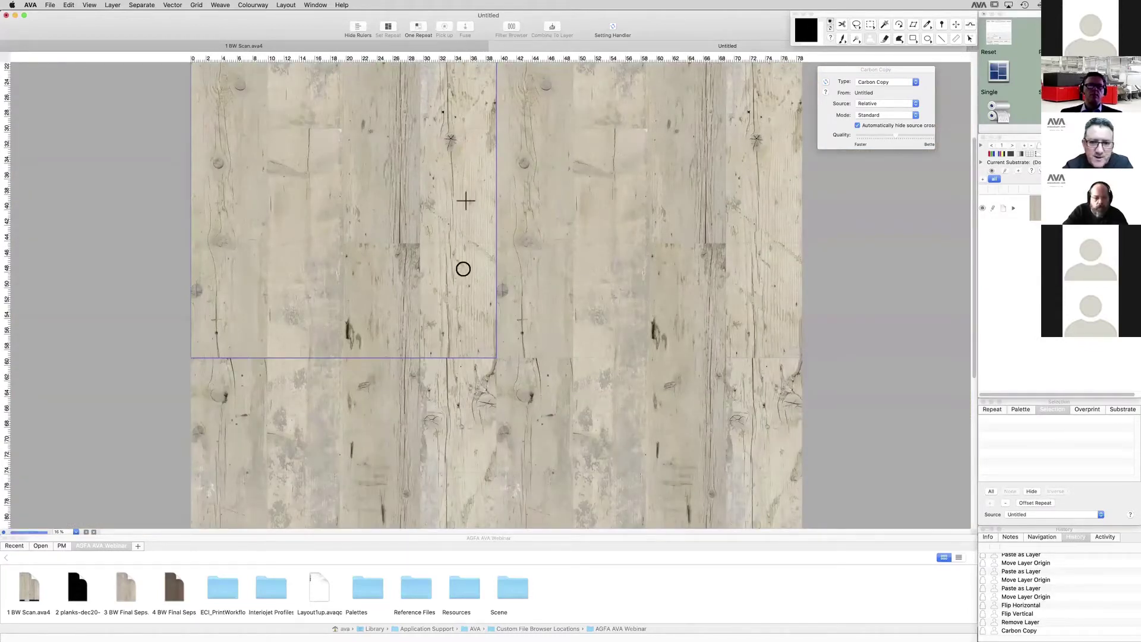
{"action": "left_click_drag", "start_coordinate": [464, 269], "coordinate": [469, 287]}
Step: Turn off snapping to the grid in the layout's grid settings
{"action": "left_click", "coordinate": [90, 6]}
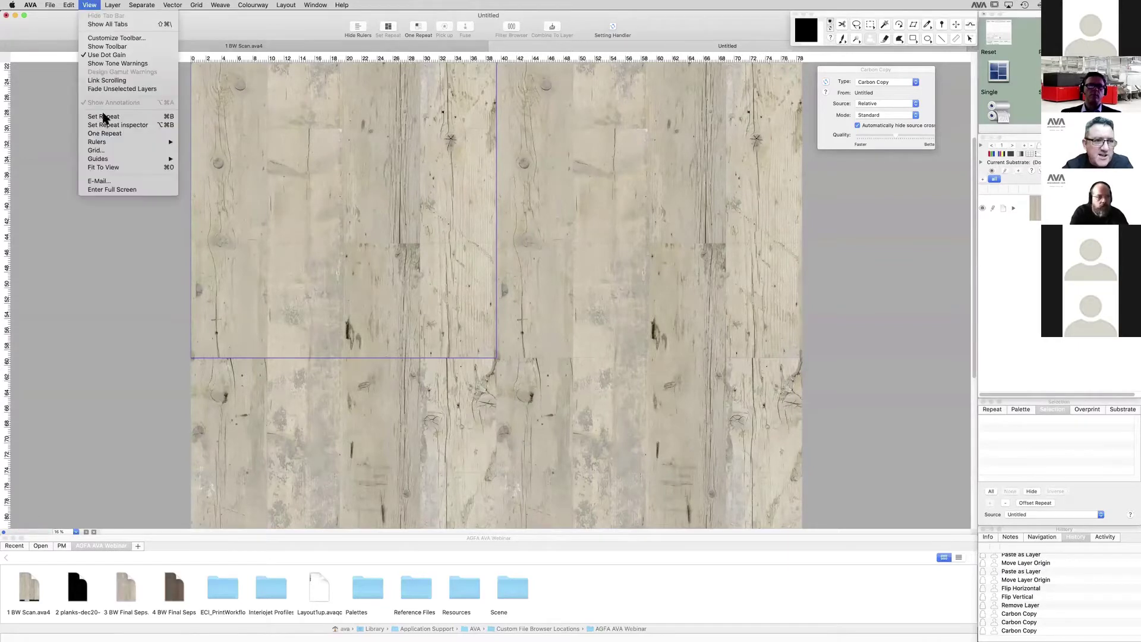
{"action": "left_click", "coordinate": [107, 143]}
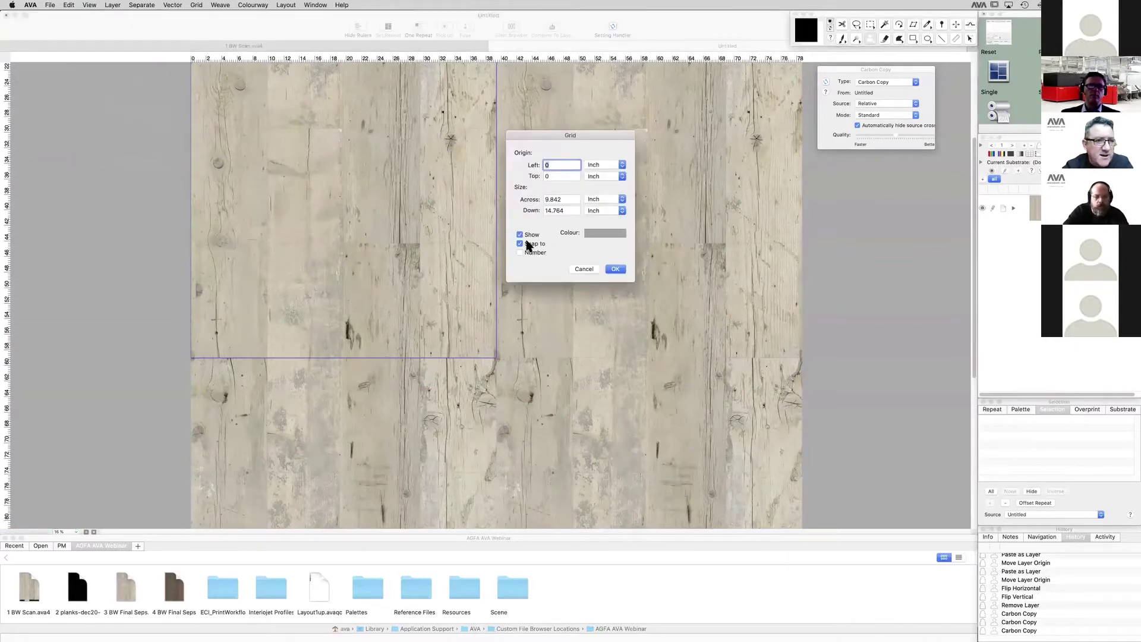
{"action": "key", "text": "Escape"}
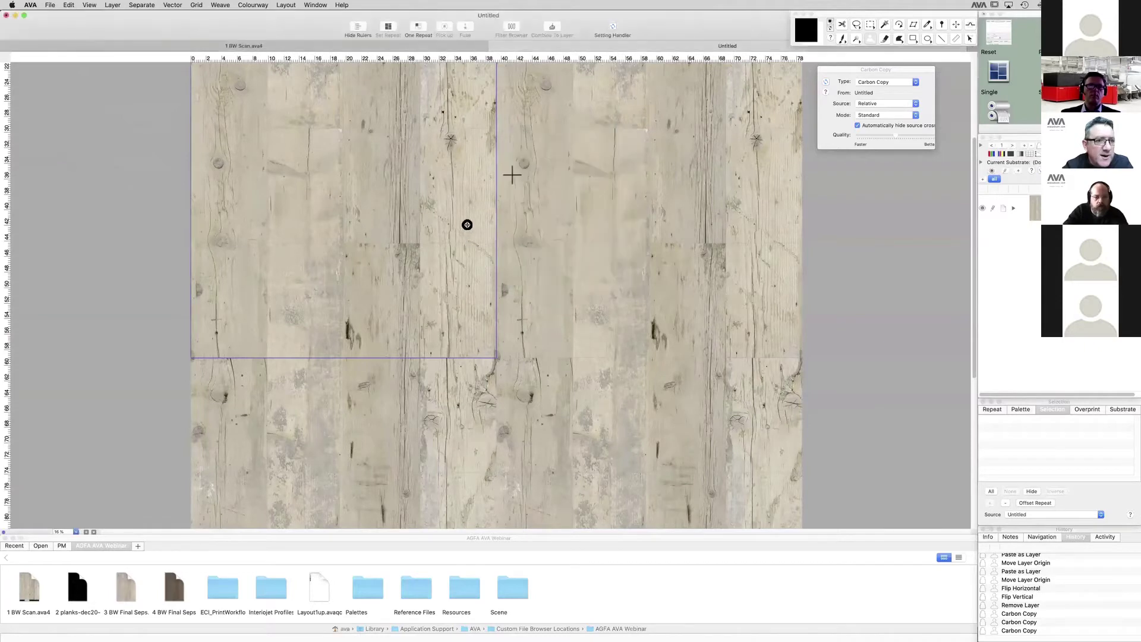
Step: Retouch the fourth plank with more Carbon Copy strokes, and sample a fresh source on the third plank to paint its lower part
{"action": "left_click_drag", "start_coordinate": [469, 303], "coordinate": [471, 334]}
{"action": "mouse_move", "coordinate": [467, 273]}
{"action": "left_mouse_down"}
{"action": "mouse_move", "coordinate": [455, 333]}
{"action": "mouse_move", "coordinate": [475, 303]}
{"action": "mouse_move", "coordinate": [476, 326]}
{"action": "left_mouse_up"}
{"action": "mouse_move", "coordinate": [476, 272]}
{"action": "left_mouse_down"}
{"action": "mouse_move", "coordinate": [480, 317]}
{"action": "mouse_move", "coordinate": [464, 283]}
{"action": "left_mouse_up"}
{"action": "left_click_drag", "start_coordinate": [443, 214], "coordinate": [496, 306]}
{"action": "left_click", "coordinate": [372, 378], "text": "alt"}
{"action": "mouse_move", "coordinate": [376, 303]}
{"action": "left_mouse_down"}
{"action": "mouse_move", "coordinate": [364, 326]}
{"action": "mouse_move", "coordinate": [370, 317]}
{"action": "mouse_move", "coordinate": [379, 325]}
{"action": "mouse_move", "coordinate": [359, 296]}
{"action": "mouse_move", "coordinate": [382, 293]}
{"action": "left_mouse_up"}
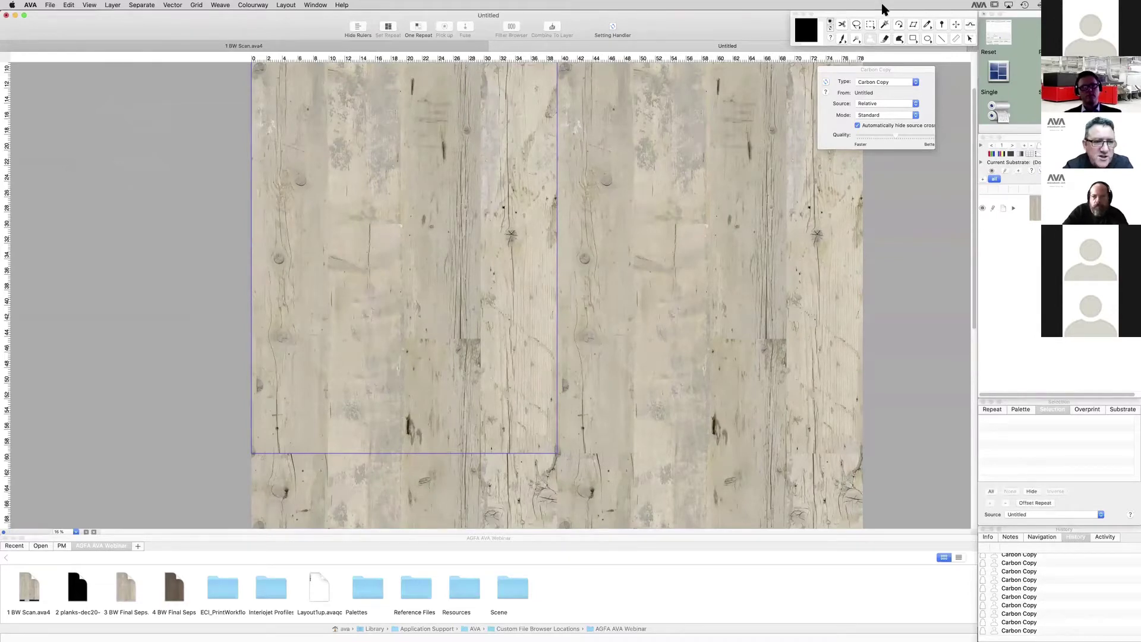
Step: Lasso freehand around the upper knot in the first plank and feather the selection by 50 pixels
{"action": "left_click", "coordinate": [854, 26]}
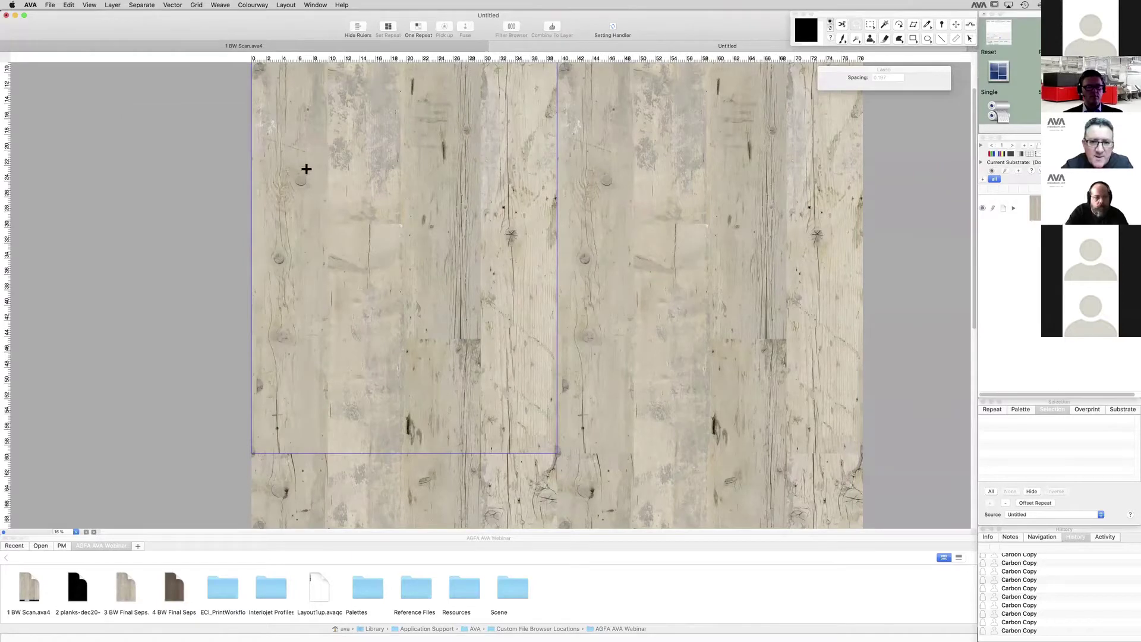
{"action": "mouse_move", "coordinate": [307, 170]}
{"action": "left_mouse_down"}
{"action": "mouse_move", "coordinate": [290, 167]}
{"action": "mouse_move", "coordinate": [305, 152]}
{"action": "mouse_move", "coordinate": [274, 157]}
{"action": "left_mouse_up"}
{"action": "left_click", "coordinate": [304, 150]}
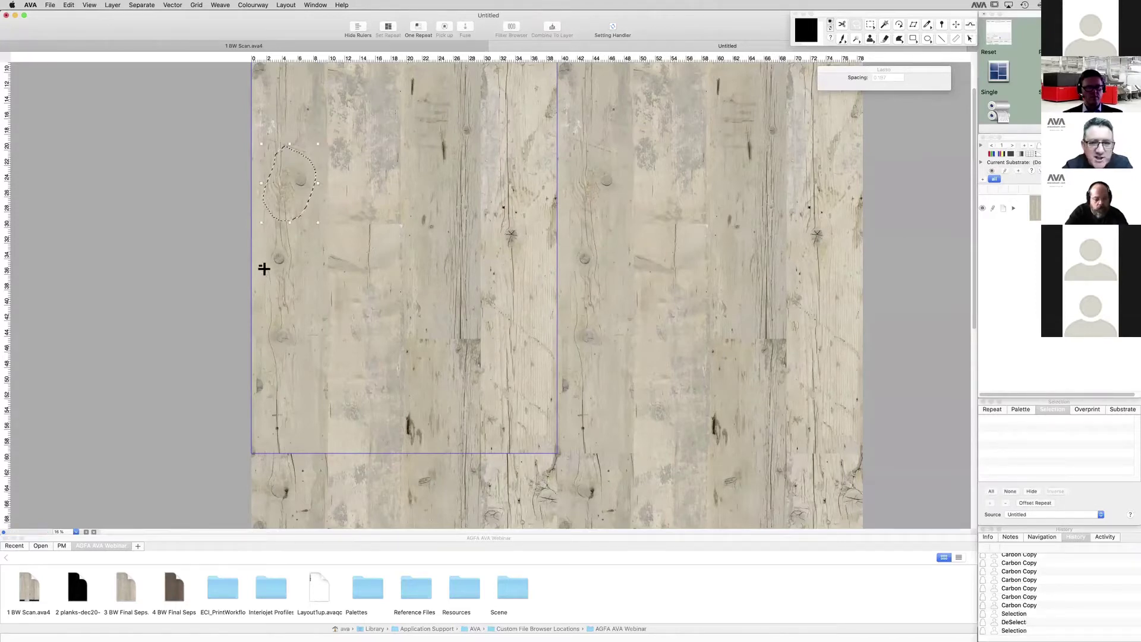
{"action": "key", "text": "super+f"}
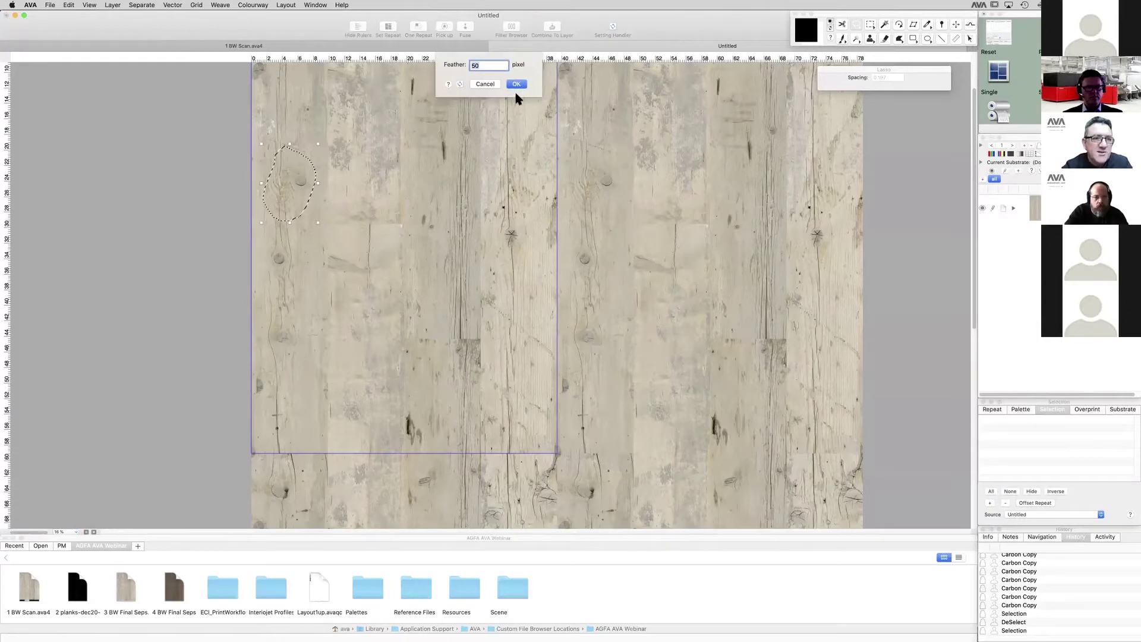
{"action": "left_click", "coordinate": [516, 85]}
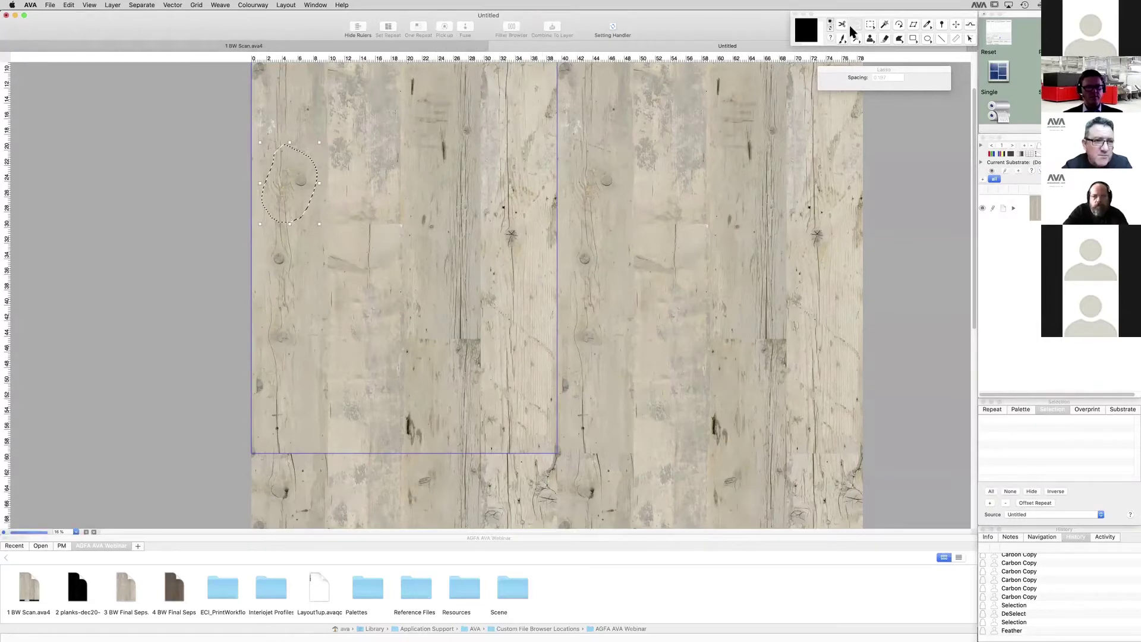
{"action": "key", "text": "super+d"}
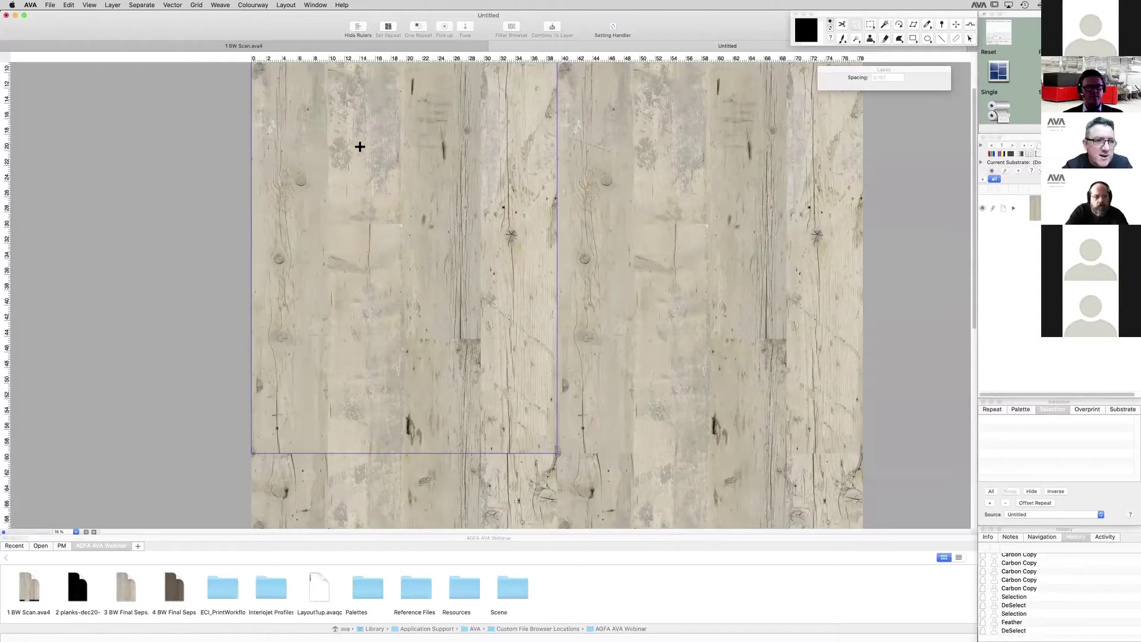
{"action": "key", "text": "super+z"}
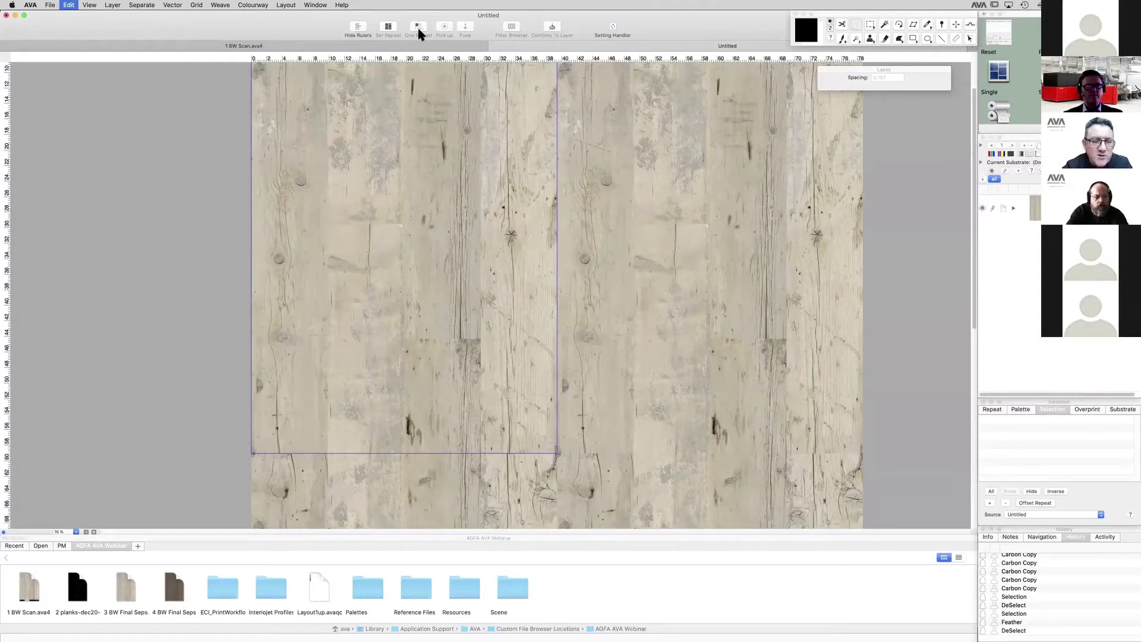
{"action": "key", "text": "super+z"}
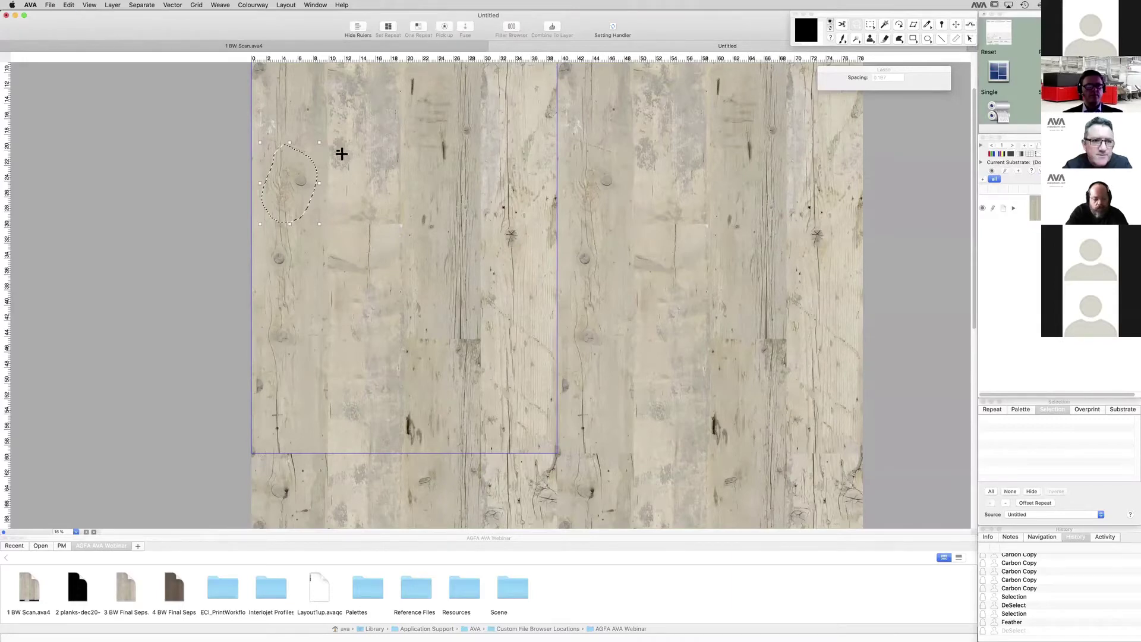
Step: Paste the feathered knot area as a layer and move it onto the third plank, just below the plank joint
{"action": "key", "text": "super+v"}
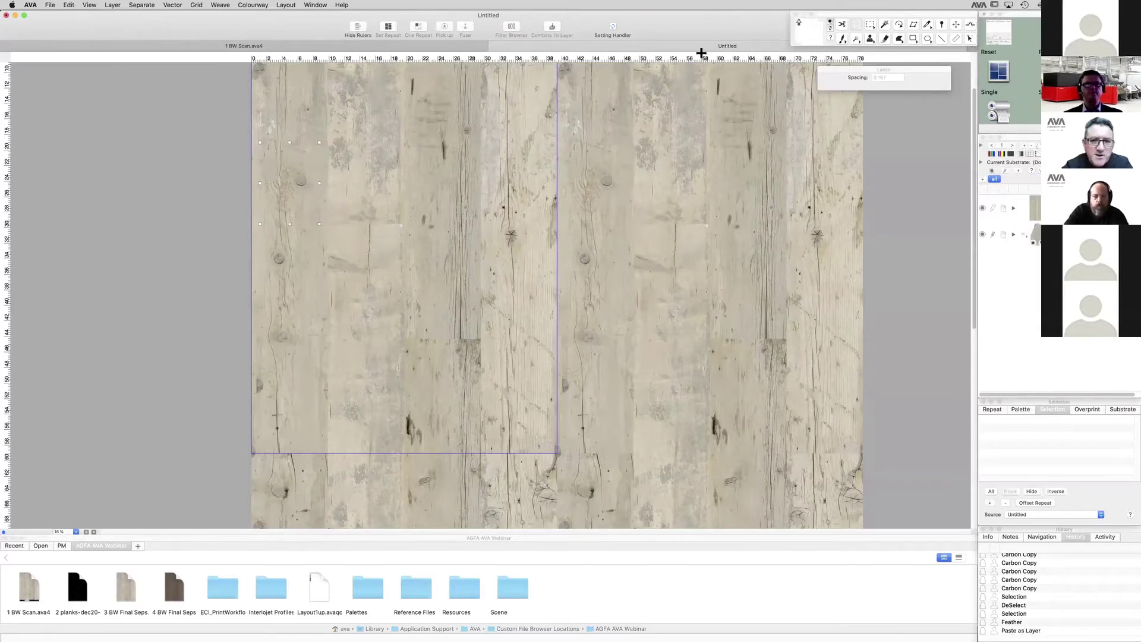
{"action": "mouse_move", "coordinate": [299, 188]}
{"action": "left_mouse_down"}
{"action": "mouse_move", "coordinate": [341, 252]}
{"action": "mouse_move", "coordinate": [479, 359]}
{"action": "mouse_move", "coordinate": [520, 373]}
{"action": "left_mouse_up"}
{"action": "left_click_drag", "start_coordinate": [480, 316], "coordinate": [446, 290]}
{"action": "left_click_drag", "start_coordinate": [442, 375], "coordinate": [436, 387]}
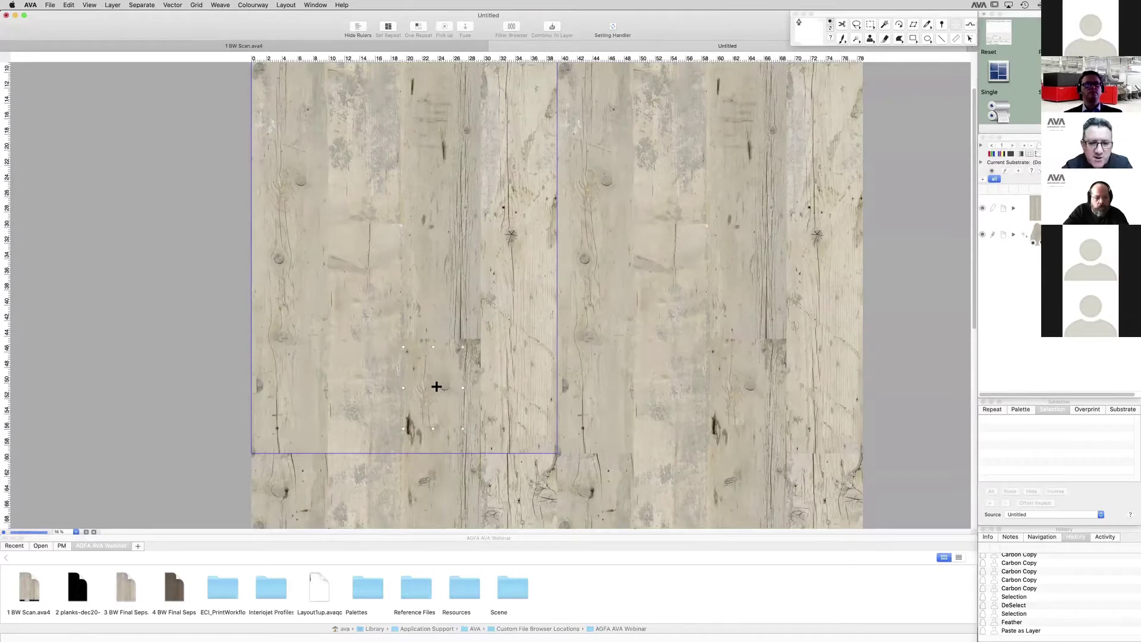
Step: Flip the pasted knot layer vertically and nudge it into position on the lower third plank
{"action": "left_click", "coordinate": [70, 6]}
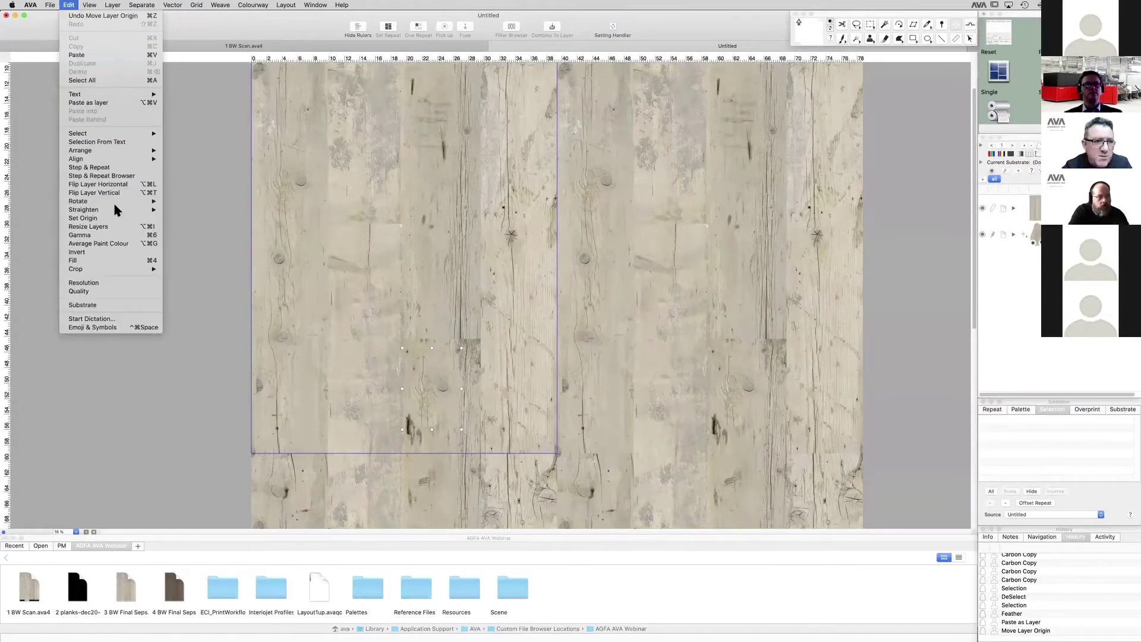
{"action": "left_click", "coordinate": [113, 194]}
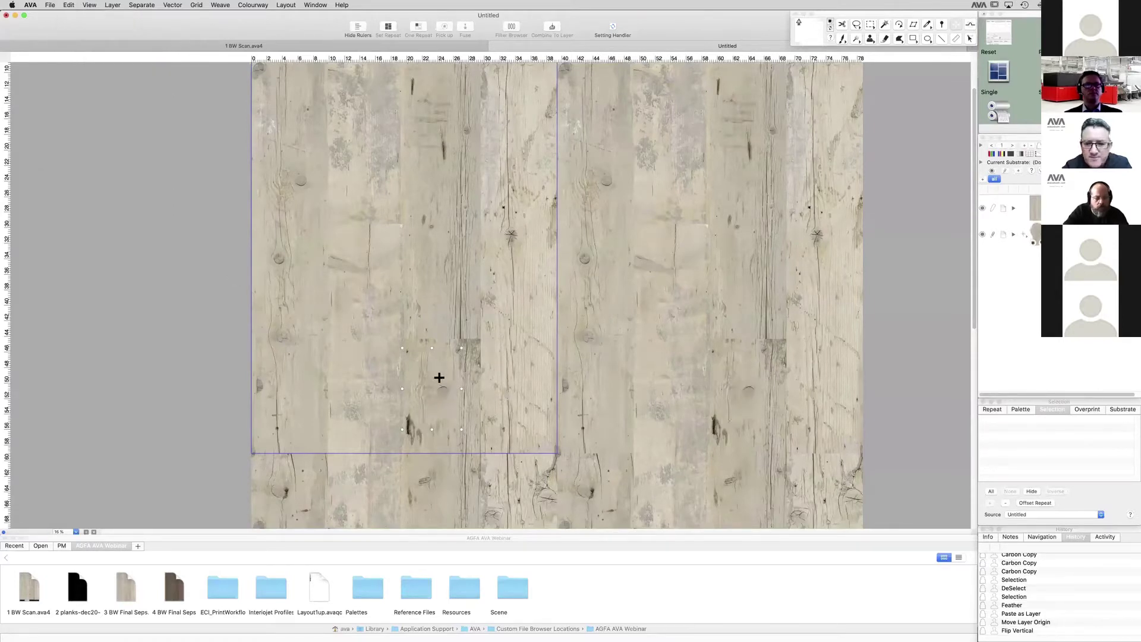
{"action": "left_click_drag", "start_coordinate": [442, 380], "coordinate": [444, 378]}
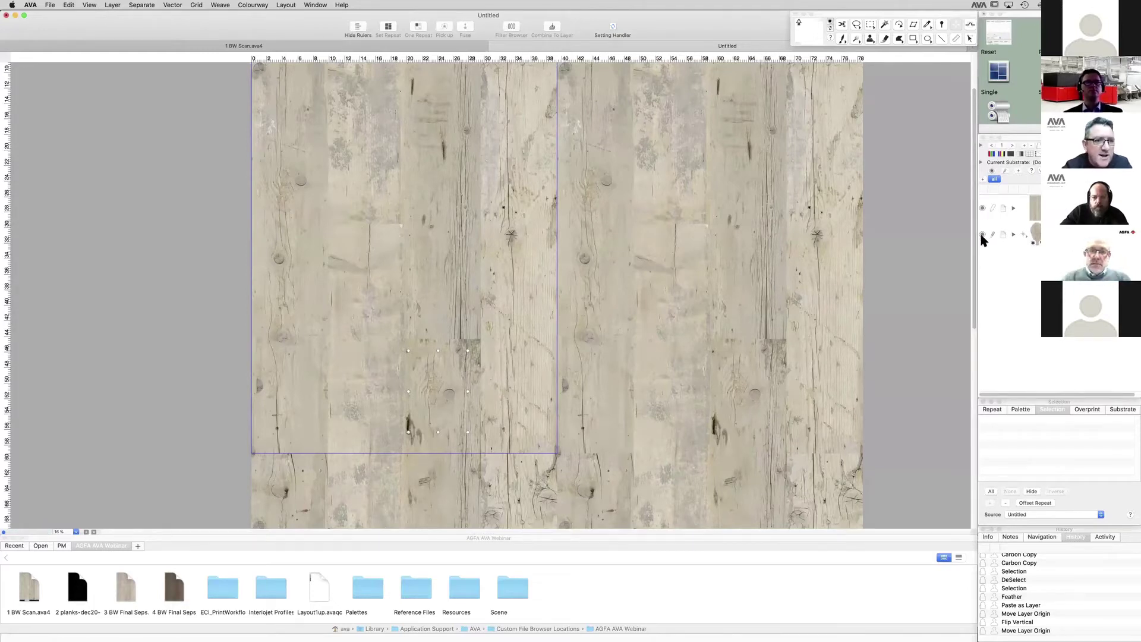
Step: Compare the planks with and without the pasted knot layer, remove that layer, and display a single repeat
{"action": "left_click", "coordinate": [982, 235]}
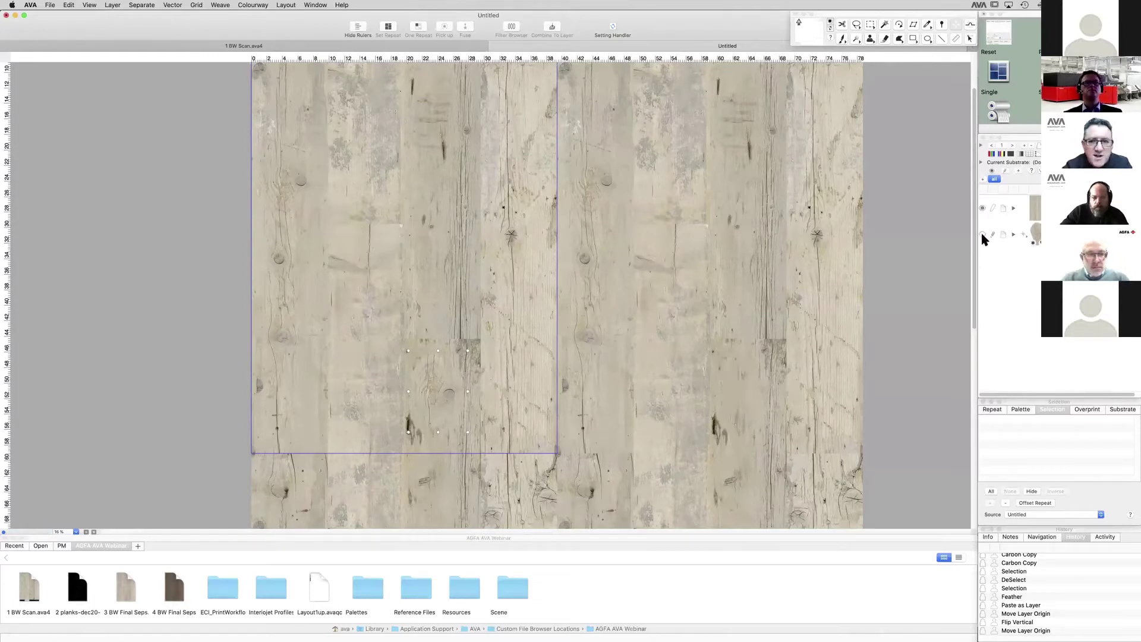
{"action": "left_click", "coordinate": [993, 205]}
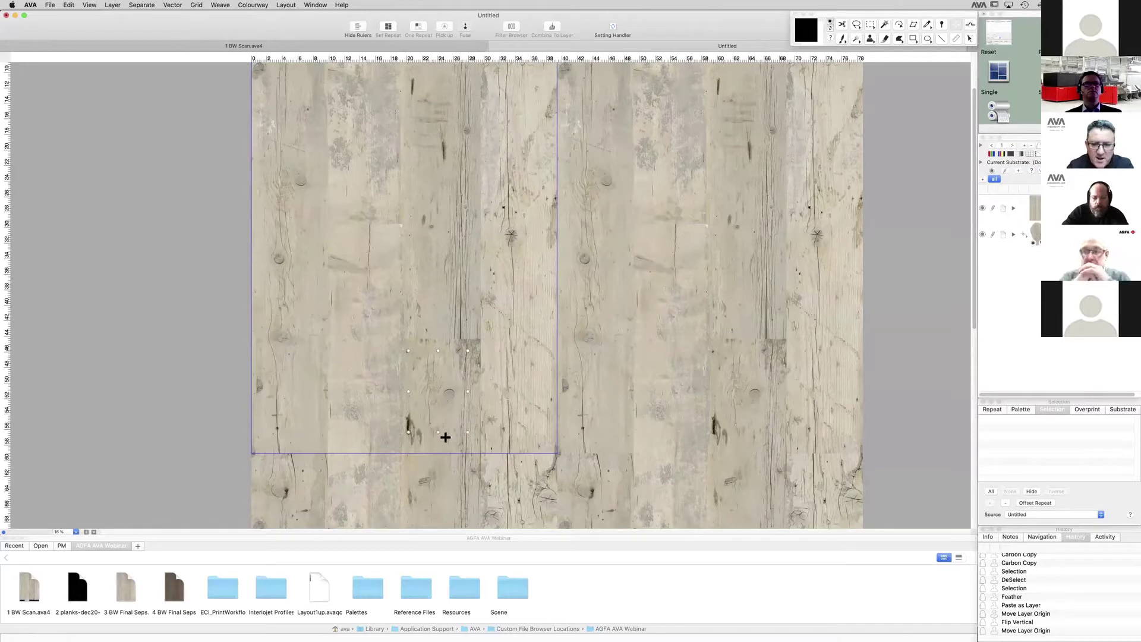
{"action": "key", "text": "Delete"}
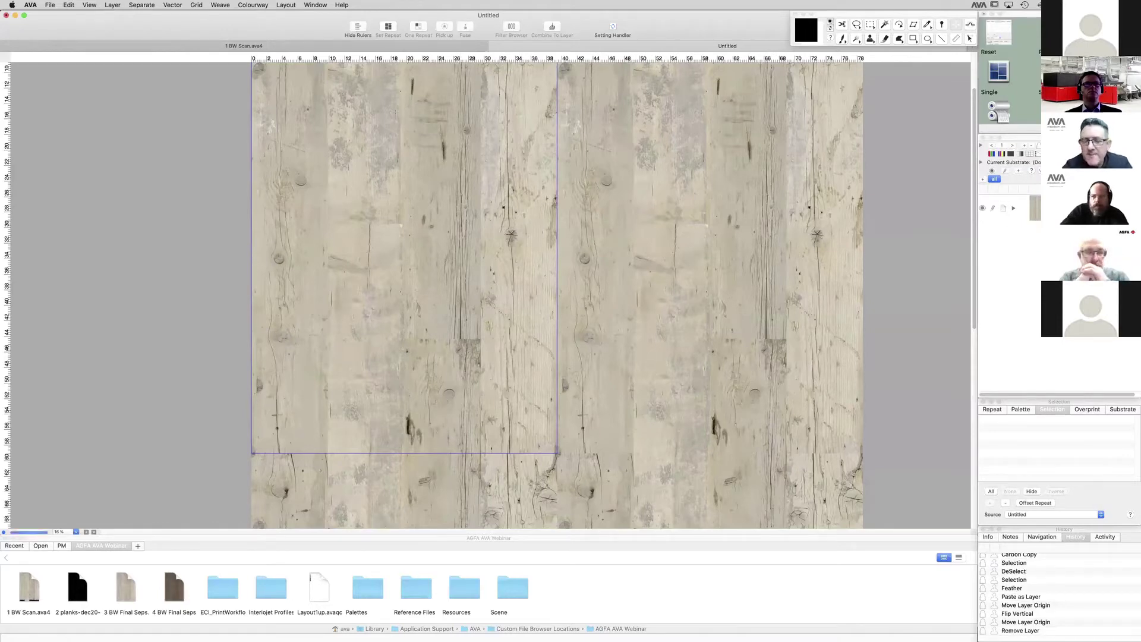
{"action": "left_click", "coordinate": [997, 72]}
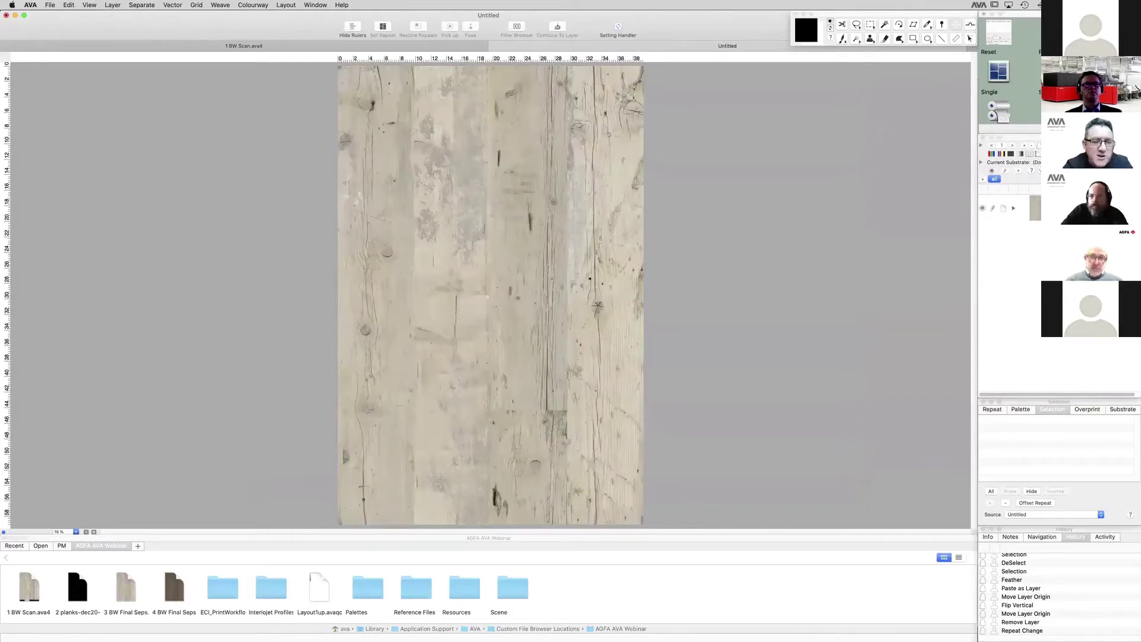
{"action": "scroll", "coordinate": [999, 71], "scroll_direction": "down", "scroll_amount": 2}
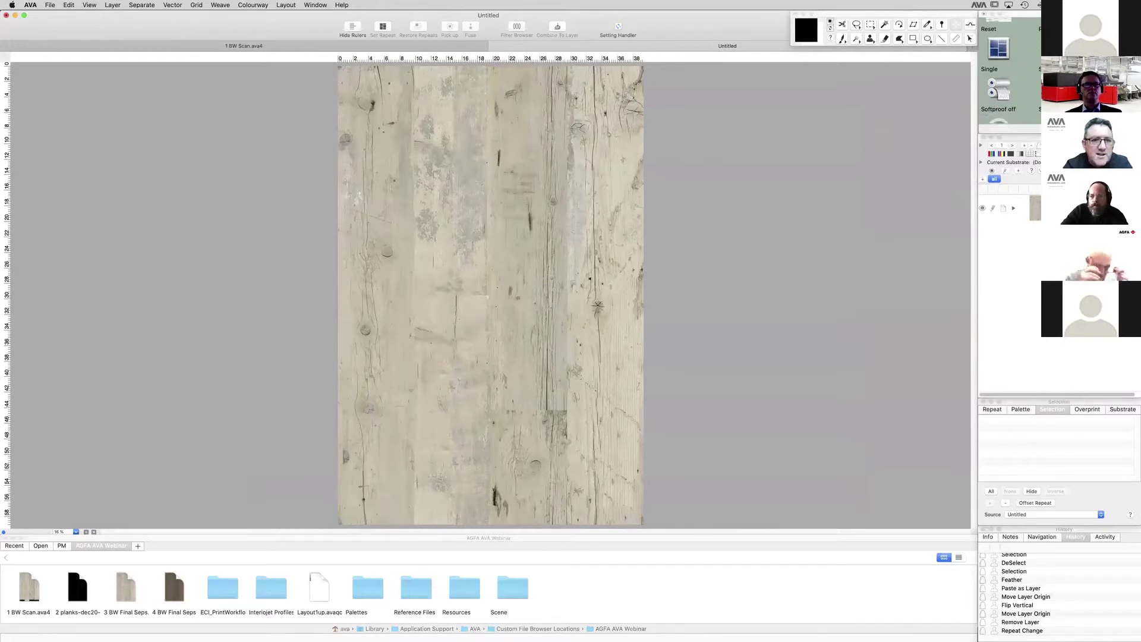
{"action": "scroll", "coordinate": [999, 71], "scroll_direction": "down", "scroll_amount": 1}
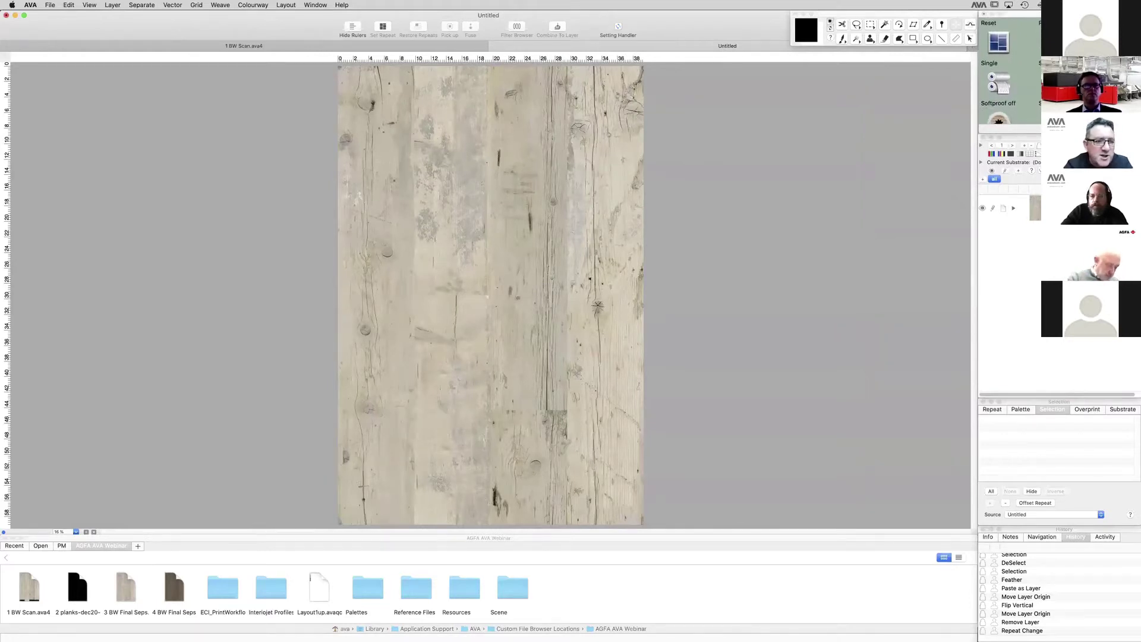
{"action": "scroll", "coordinate": [999, 72], "scroll_direction": "up", "scroll_amount": 3}
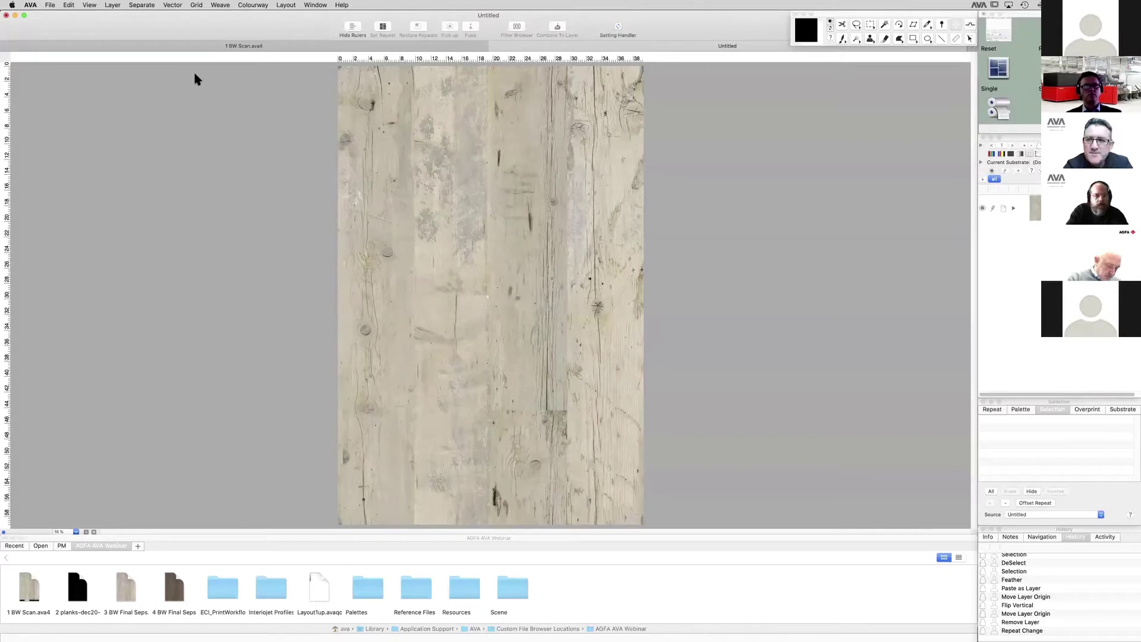
Step: Show the 9.842 by 14.764 inch grid over the planks and enable snapping to it
{"action": "left_click", "coordinate": [90, 5]}
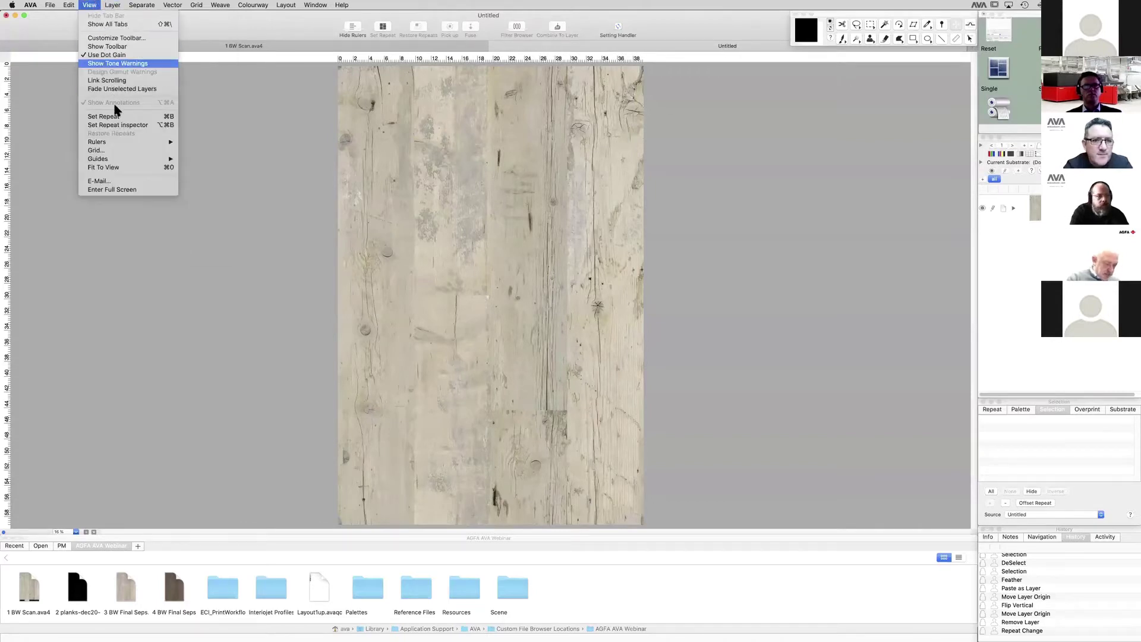
{"action": "left_click", "coordinate": [118, 151]}
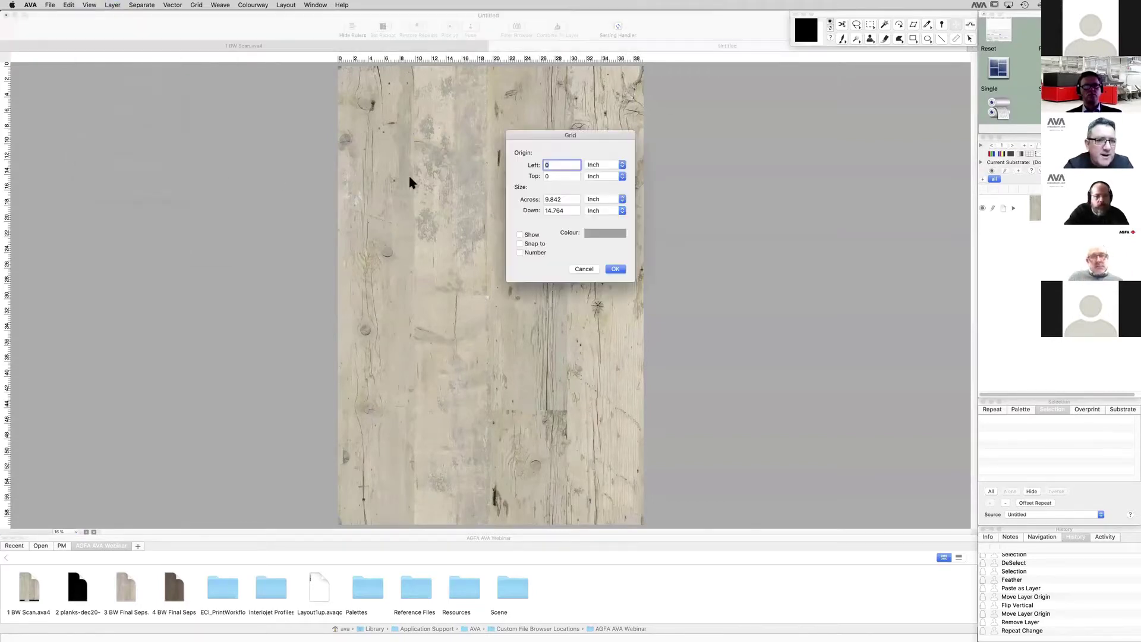
{"action": "left_click", "coordinate": [520, 235]}
{"action": "left_click", "coordinate": [520, 244]}
{"action": "left_click", "coordinate": [612, 270]}
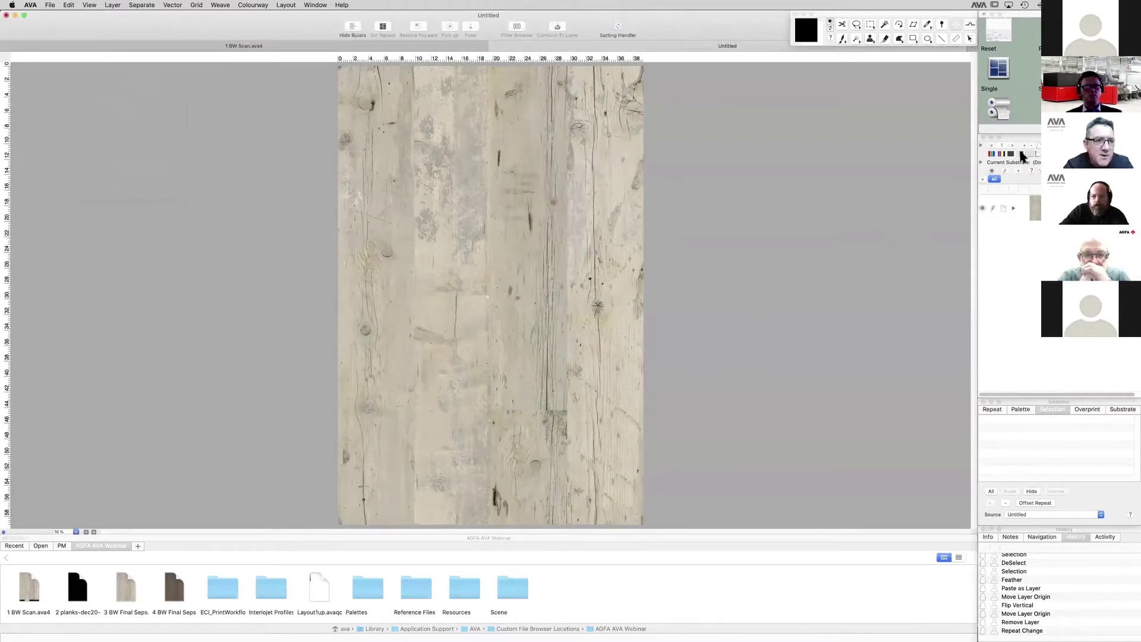
Step: Add a new layer above the wood and set its colour to a muted olive brown
{"action": "left_click_drag", "start_coordinate": [1020, 152], "coordinate": [1014, 229]}
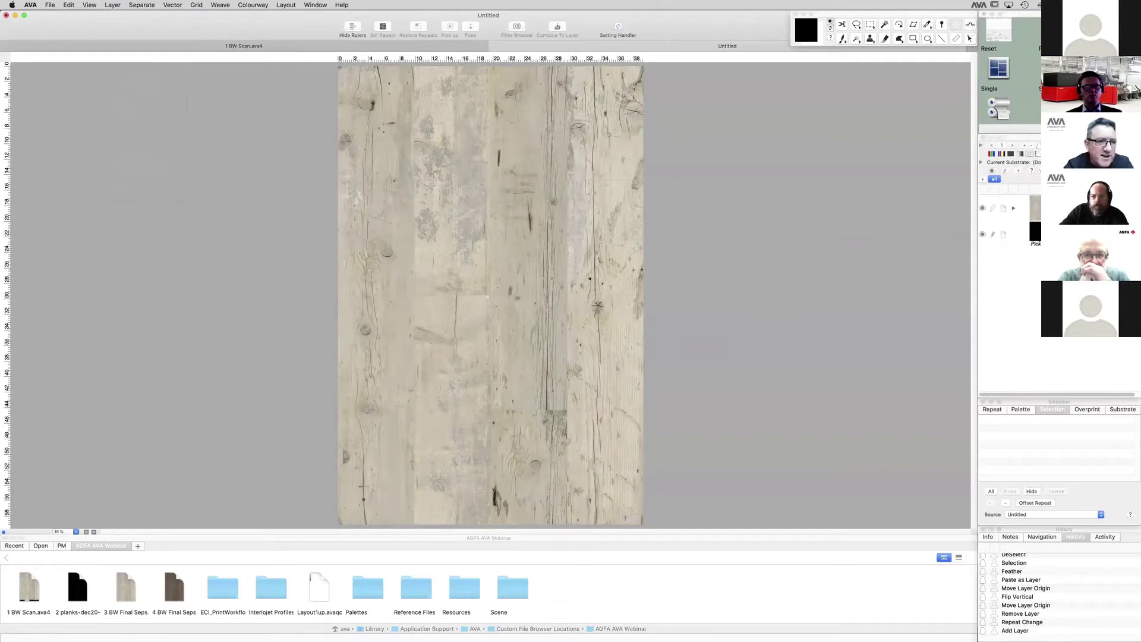
{"action": "double_click", "coordinate": [1032, 240]}
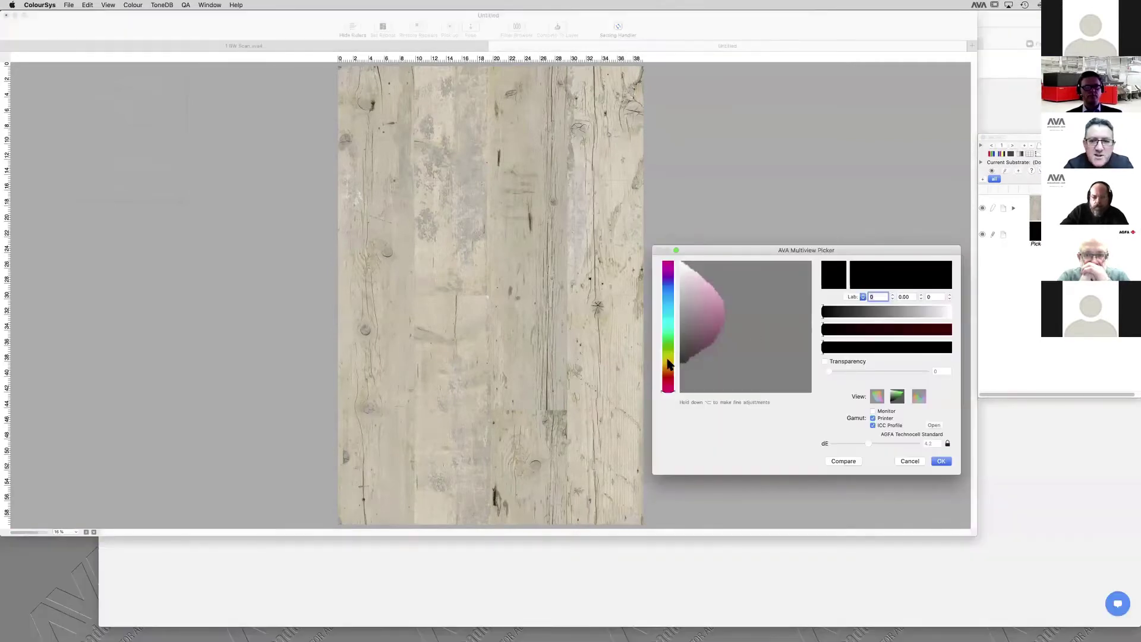
{"action": "left_click", "coordinate": [668, 360]}
{"action": "left_click", "coordinate": [708, 327]}
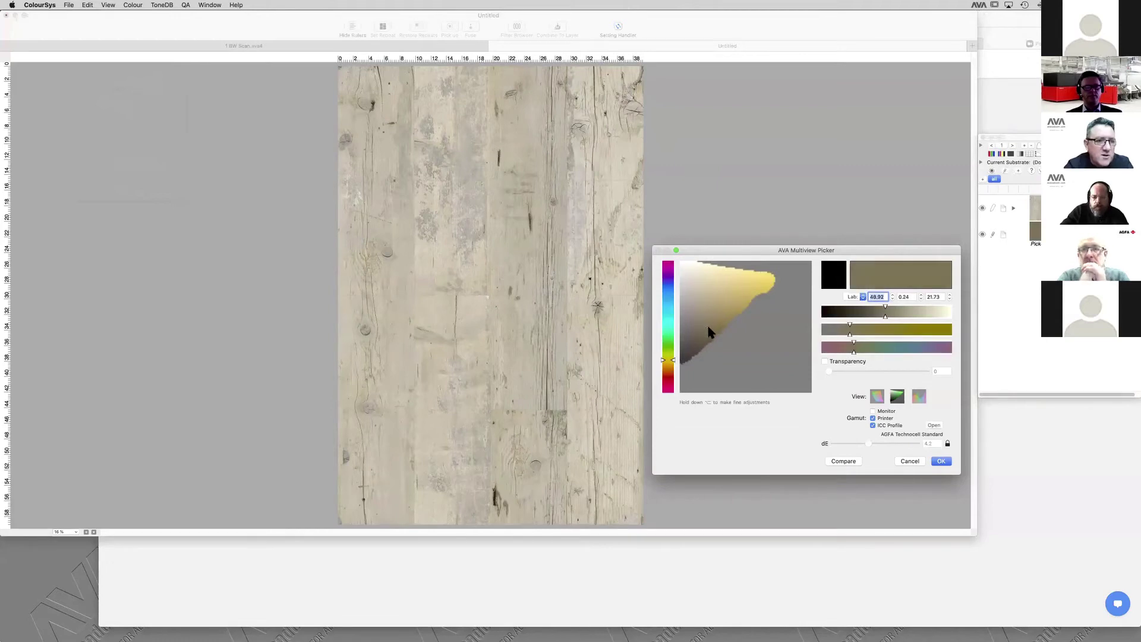
{"action": "left_click", "coordinate": [941, 462]}
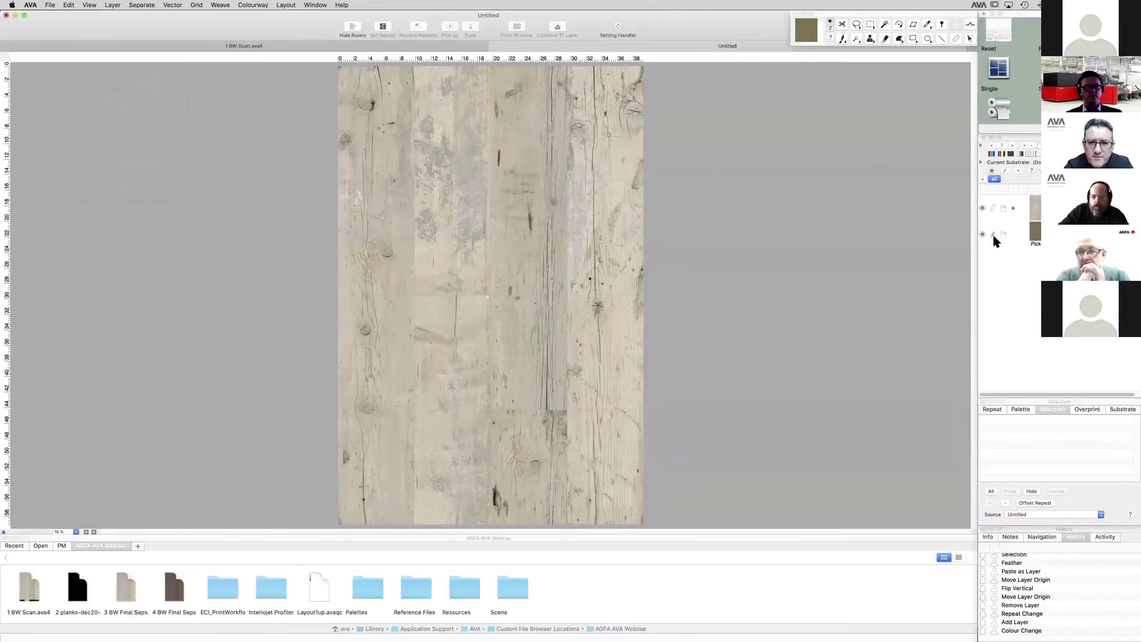
Step: Paint straight lines along the three vertical plank joints and across the second and third planks' end joints, checking them with the wood hidden
{"action": "left_click", "coordinate": [941, 38]}
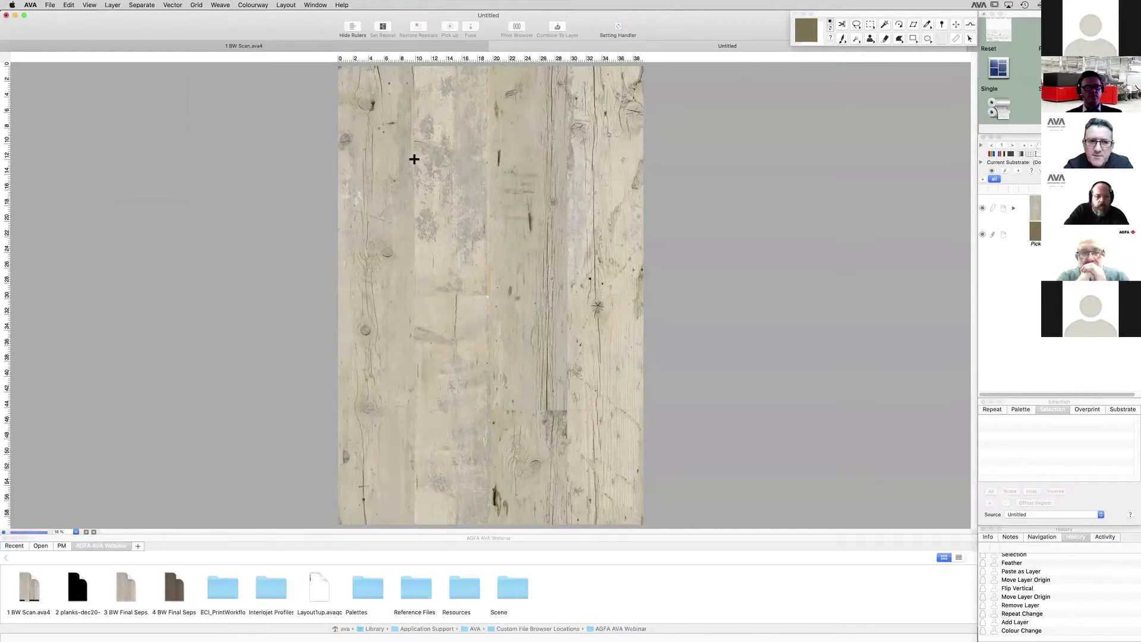
{"action": "left_click_drag", "start_coordinate": [414, 159], "coordinate": [435, 500]}
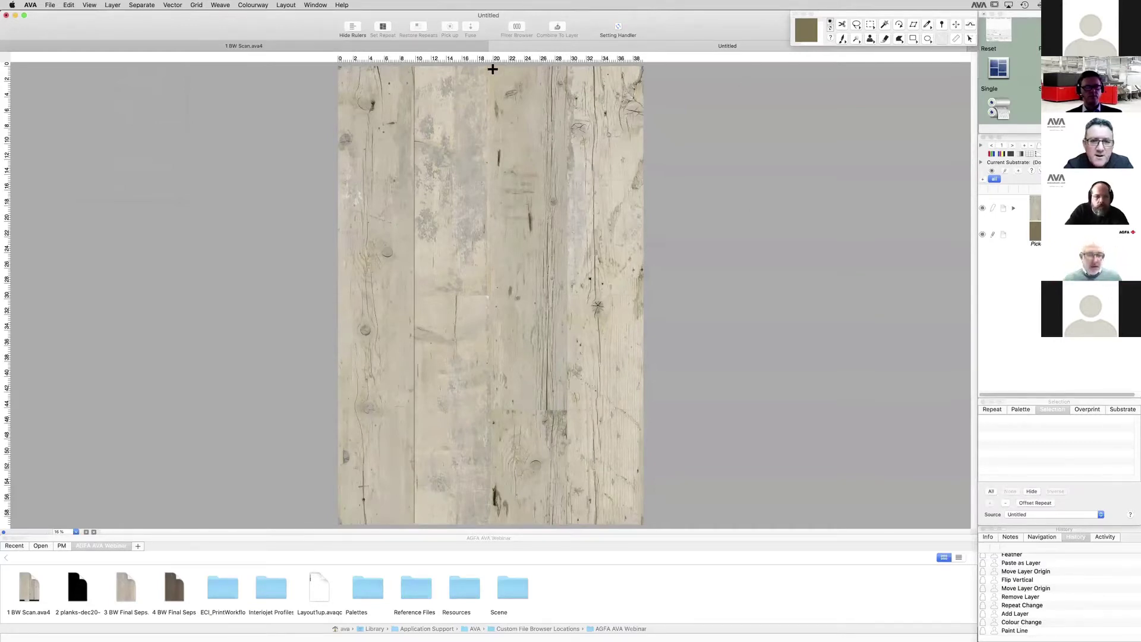
{"action": "left_click_drag", "start_coordinate": [493, 69], "coordinate": [517, 500]}
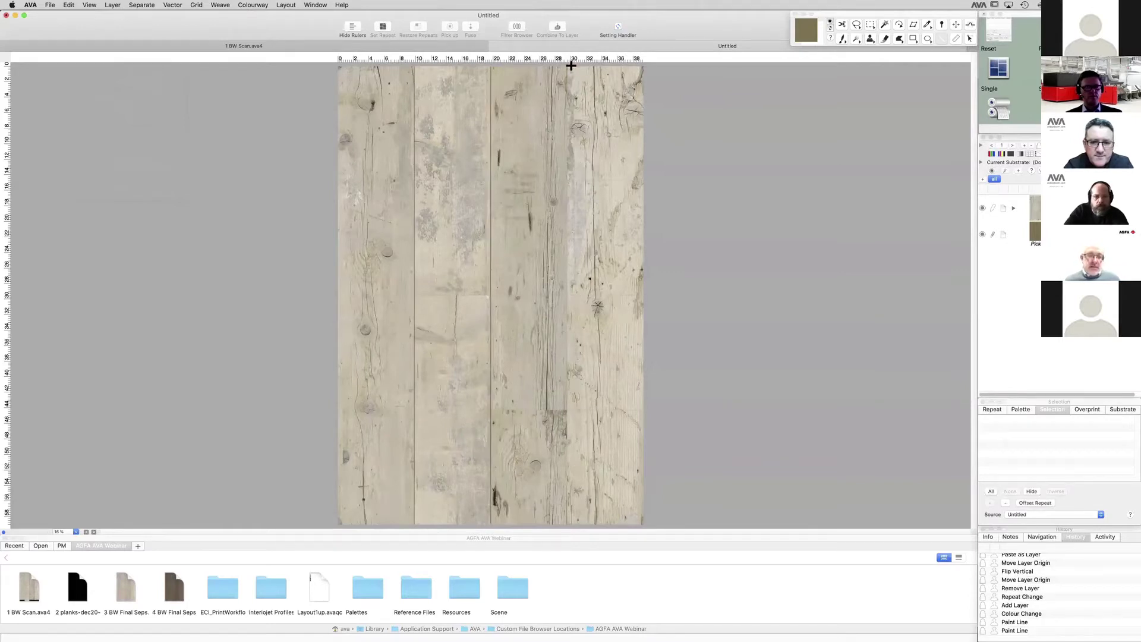
{"action": "left_click_drag", "start_coordinate": [569, 66], "coordinate": [575, 523], "text": "shift"}
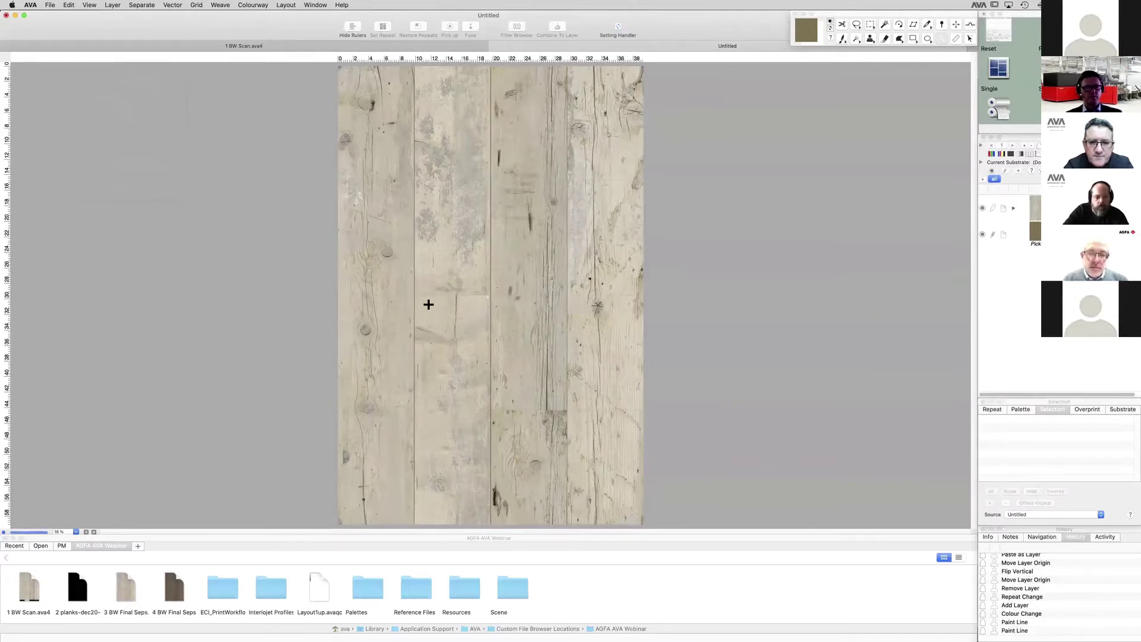
{"action": "left_click_drag", "start_coordinate": [416, 295], "coordinate": [489, 296]}
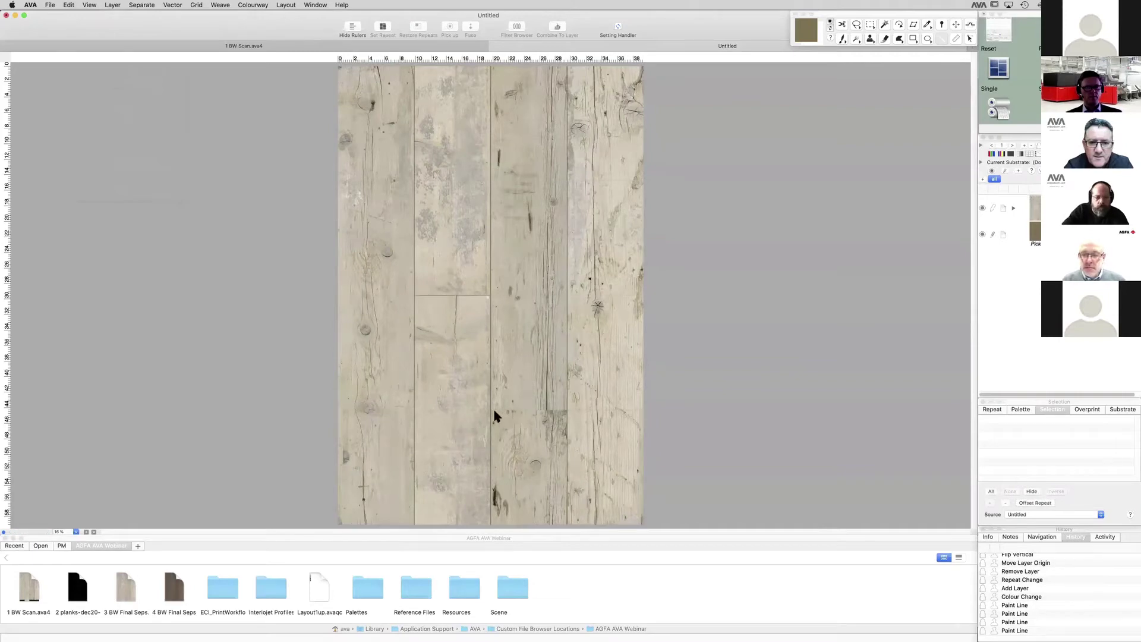
{"action": "left_click_drag", "start_coordinate": [494, 411], "coordinate": [566, 410]}
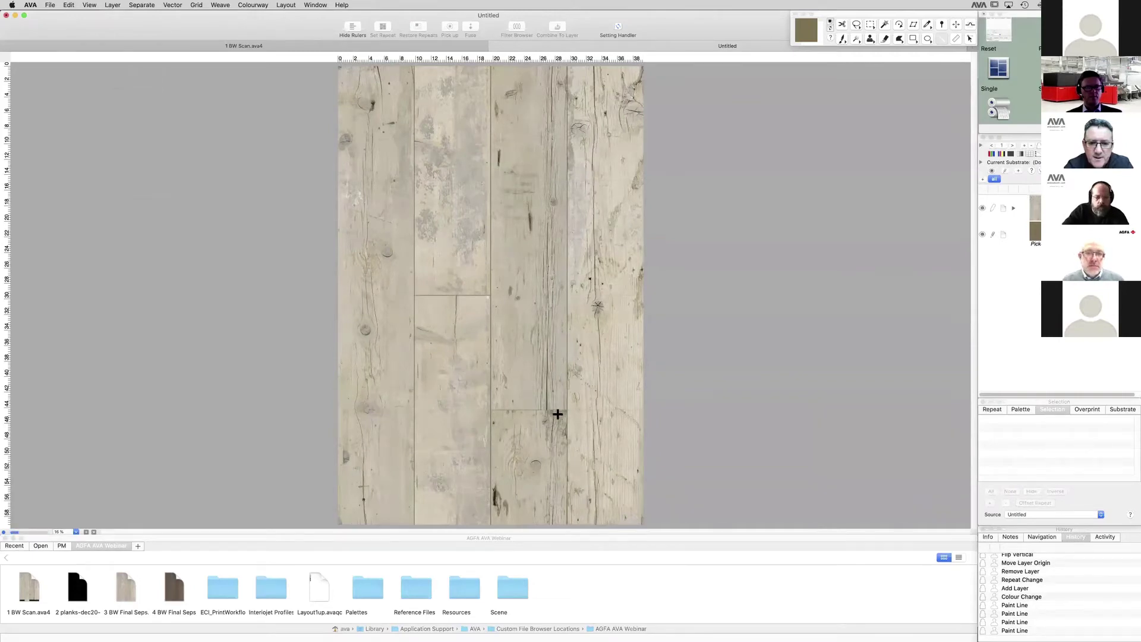
{"action": "left_click", "coordinate": [983, 208]}
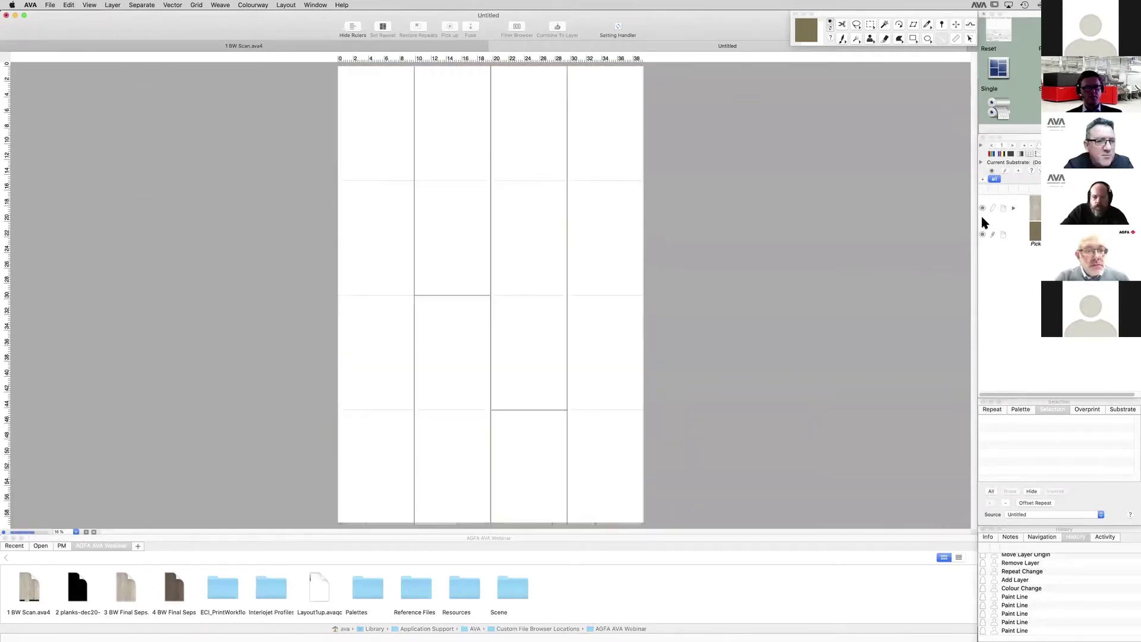
{"action": "left_click", "coordinate": [983, 208]}
Step: Reopen the grid settings to review the show and snap options, and apply them
{"action": "left_click", "coordinate": [91, 5]}
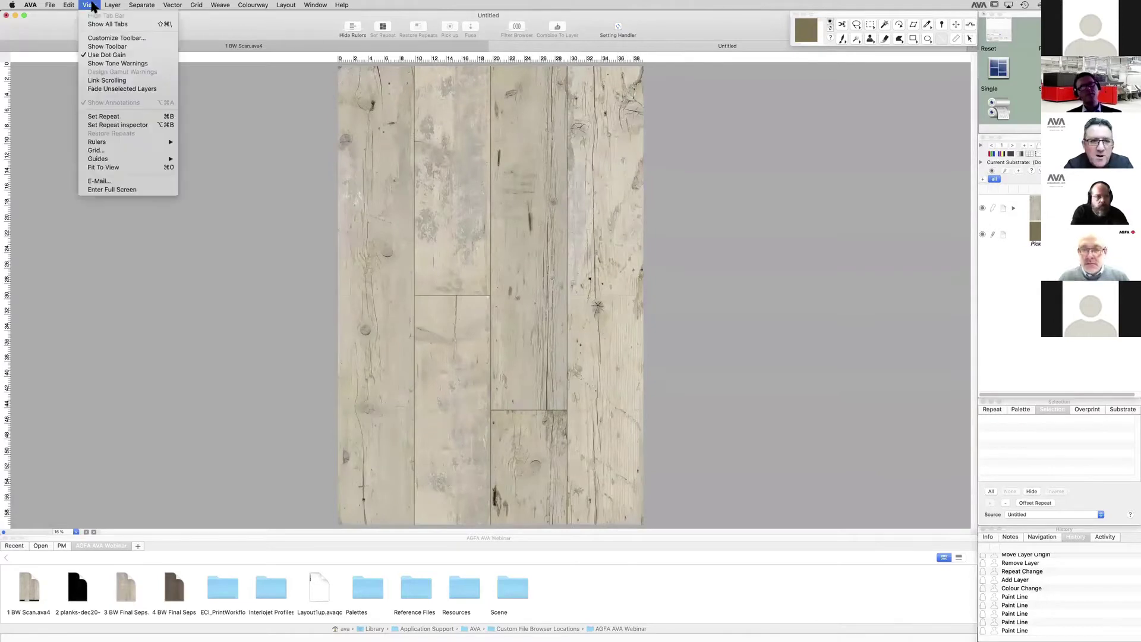
{"action": "mouse_move", "coordinate": [109, 5]}
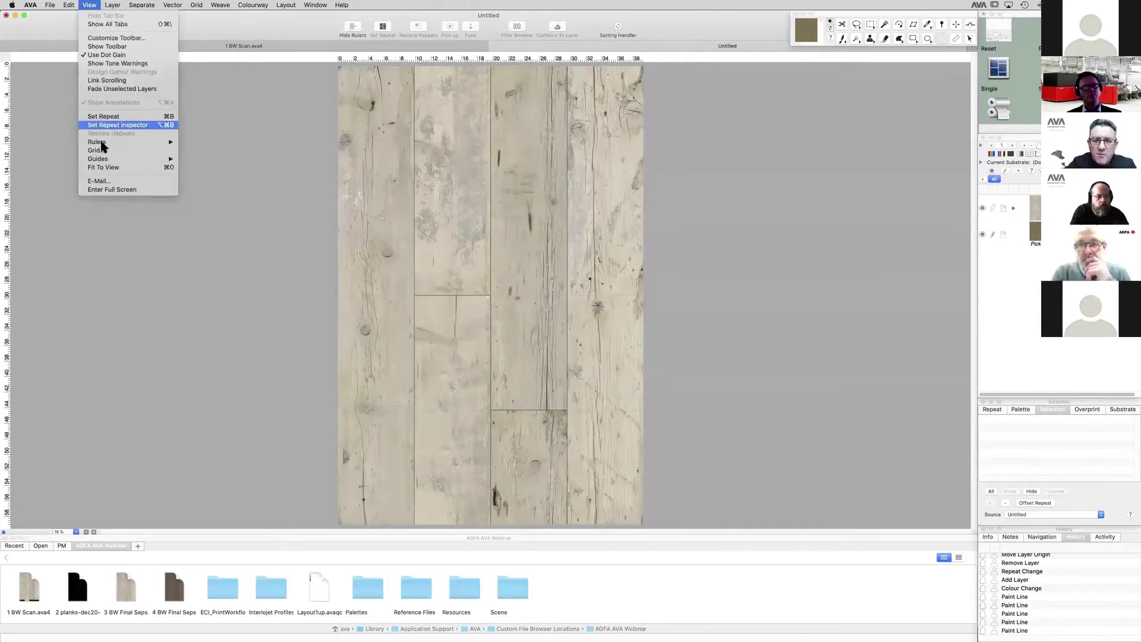
{"action": "left_click", "coordinate": [95, 150]}
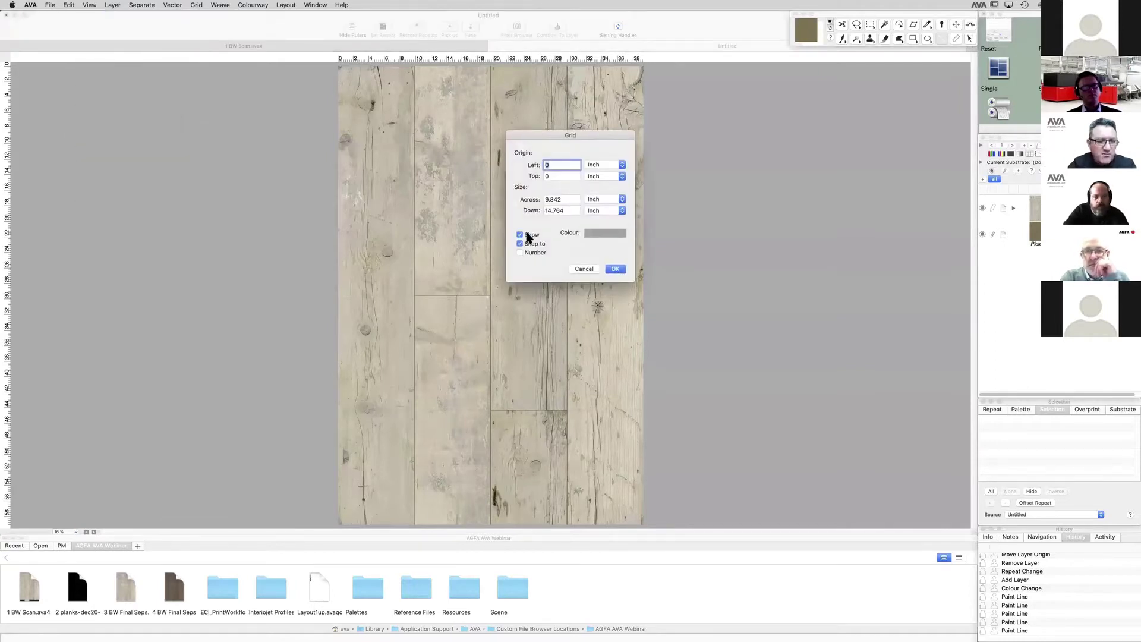
{"action": "left_click", "coordinate": [614, 268]}
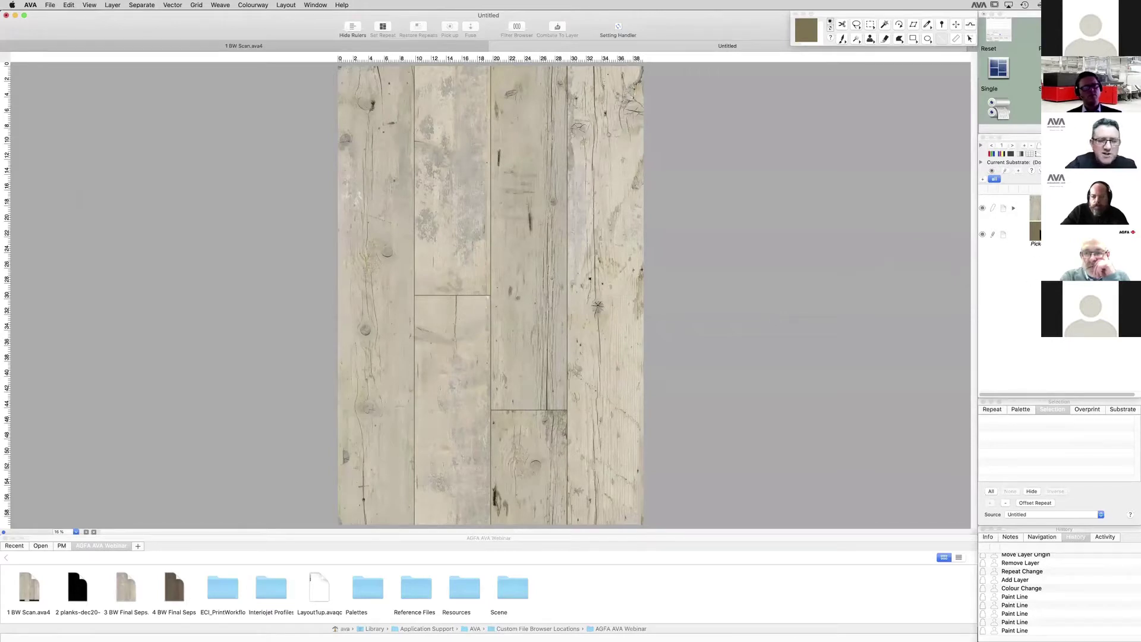
Step: Remove the layer holding the painted plank-joint lines from the design
{"action": "left_click_drag", "start_coordinate": [1027, 299], "coordinate": [1016, 427]}
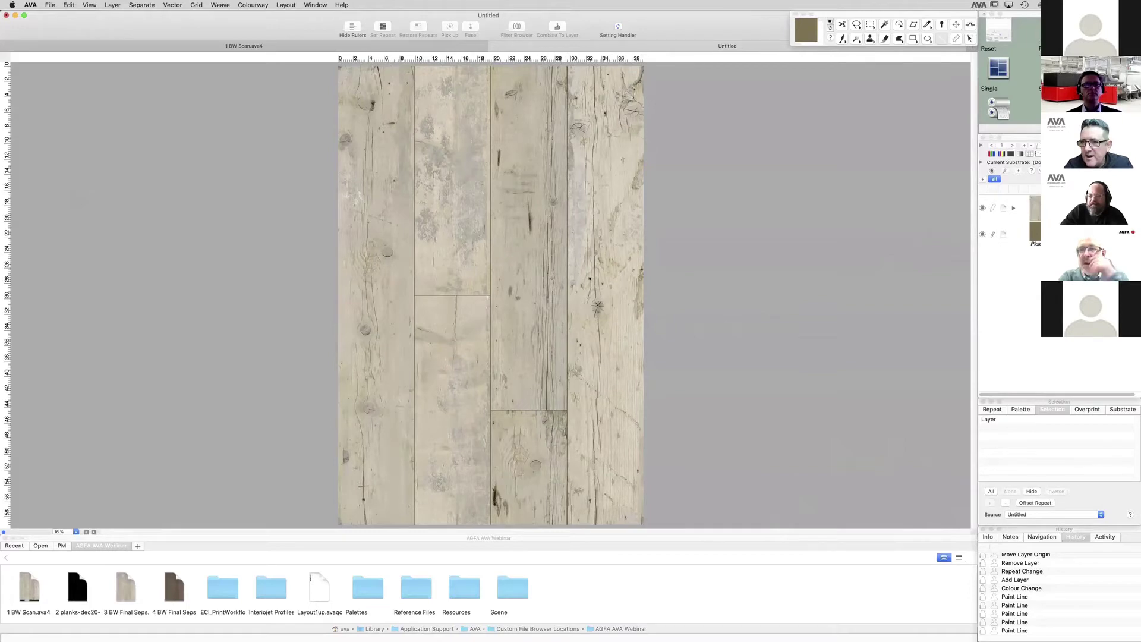
{"action": "left_click", "coordinate": [1044, 171]}
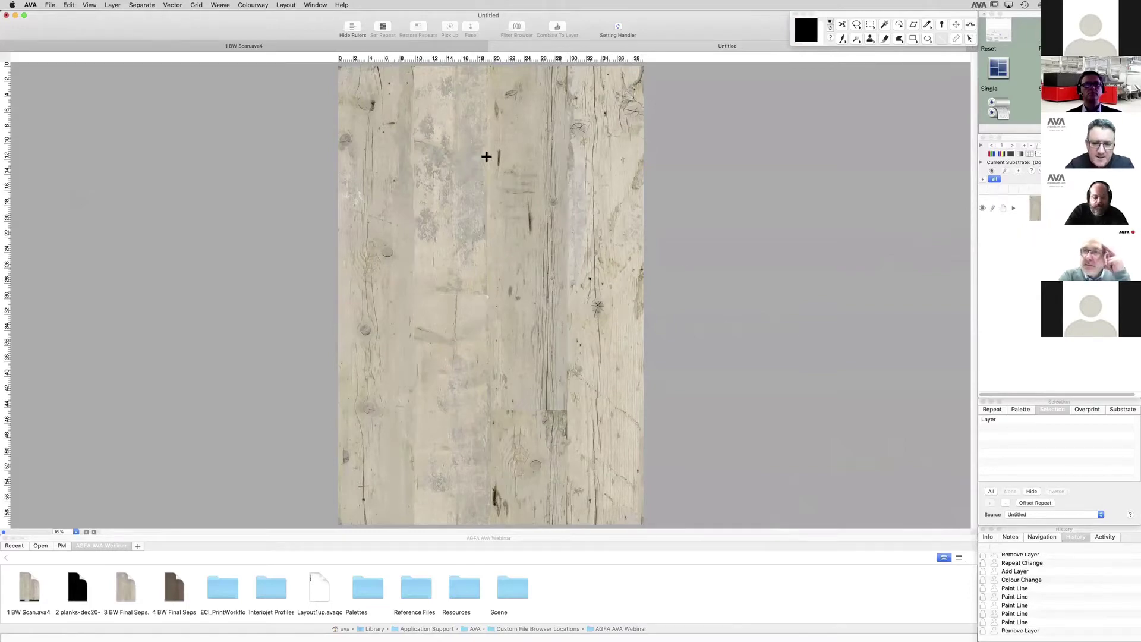
{"action": "scroll", "coordinate": [491, 155], "scroll_direction": "left", "scroll_amount": 3}
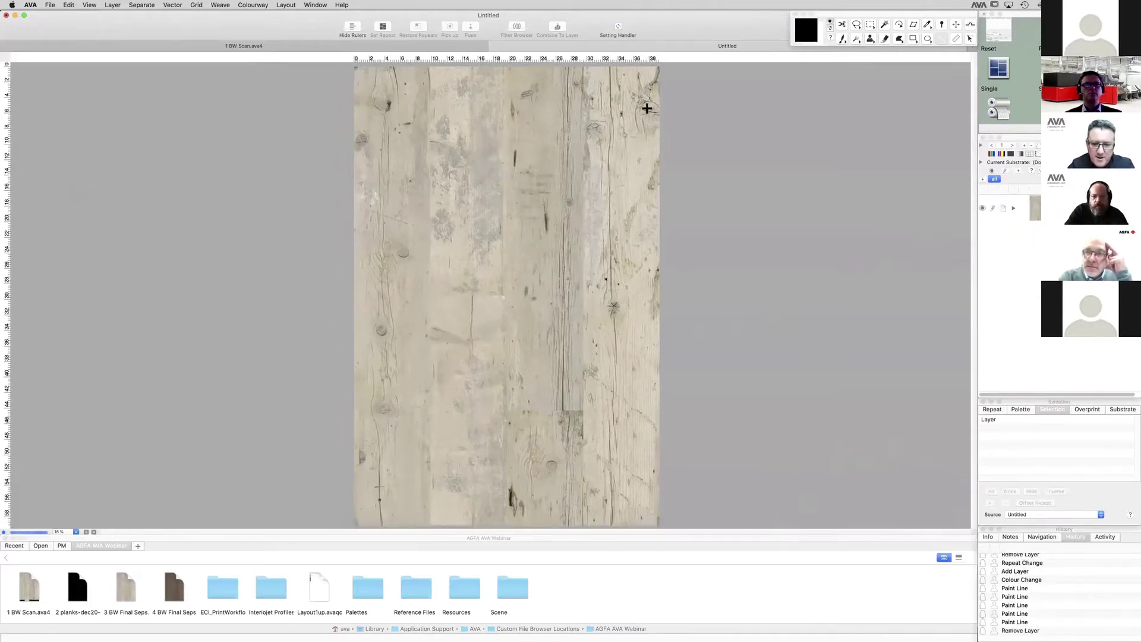
{"action": "scroll", "coordinate": [647, 107], "scroll_direction": "down", "scroll_amount": 1}
{"action": "scroll", "coordinate": [1011, 72], "scroll_direction": "down", "scroll_amount": 2}
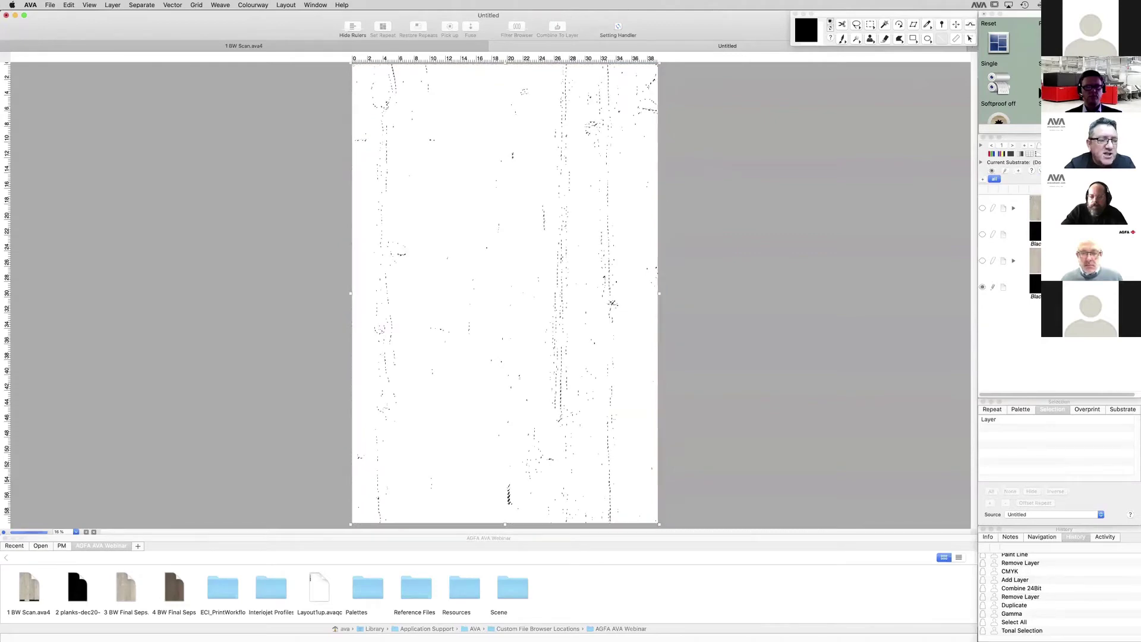
Step: Clear the tonally selected areas on the black layer and select the whole layer
{"action": "key", "text": "Delete"}
{"action": "key", "text": "super+a"}
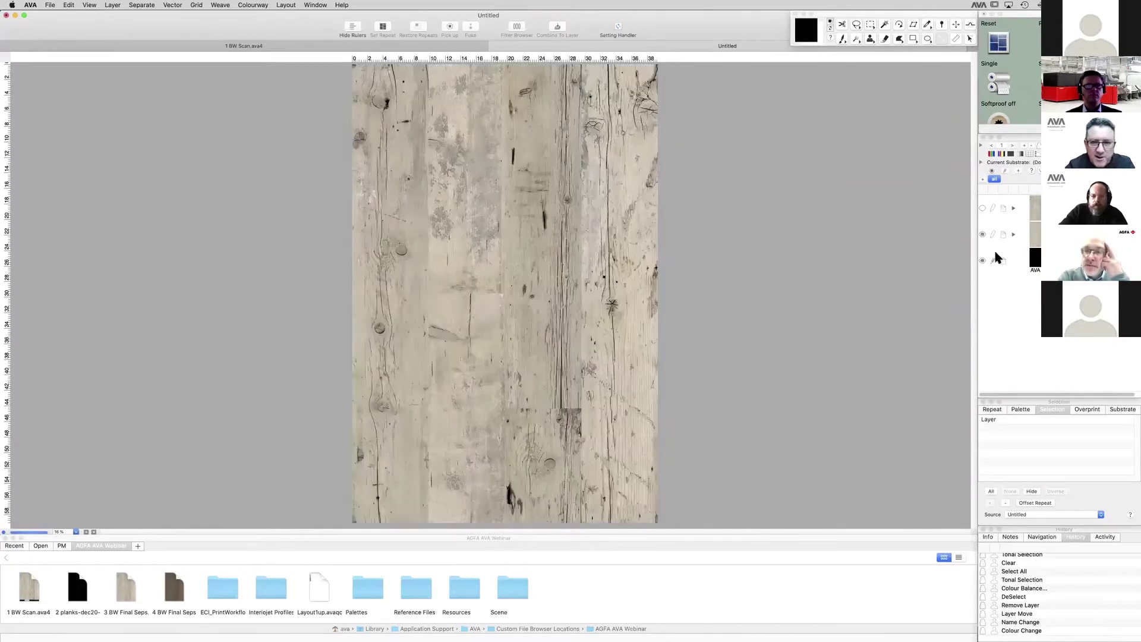
Step: Change the black detail layer's colour to a dark grey with a Lab lightness of about 16
{"action": "left_click", "coordinate": [531, 183], "text": "super"}
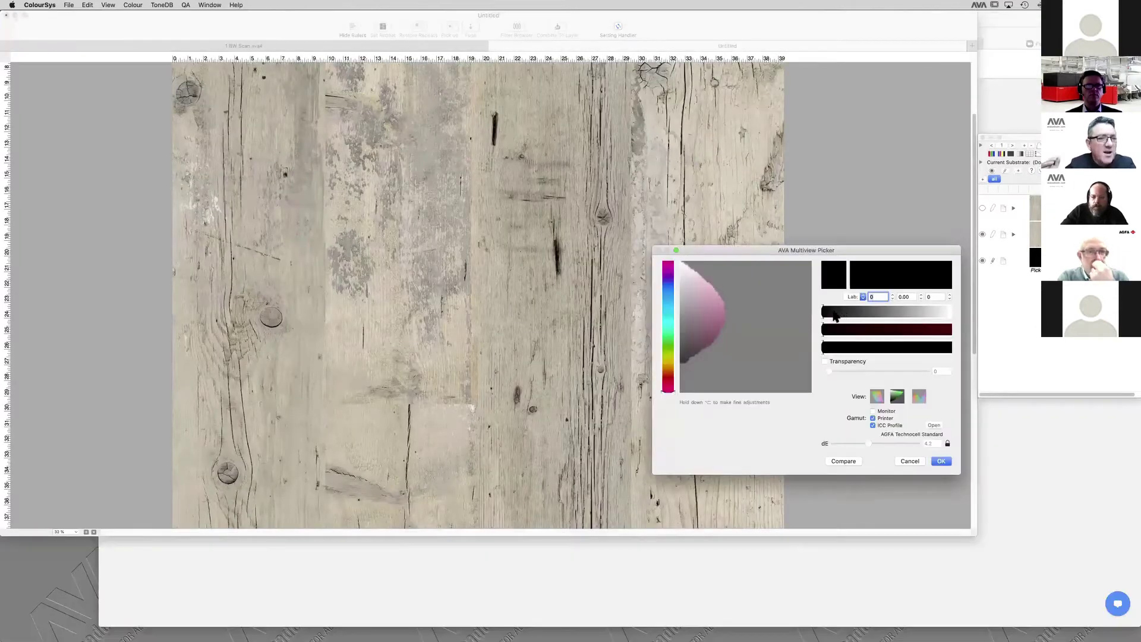
{"action": "left_click_drag", "start_coordinate": [831, 312], "coordinate": [846, 317]}
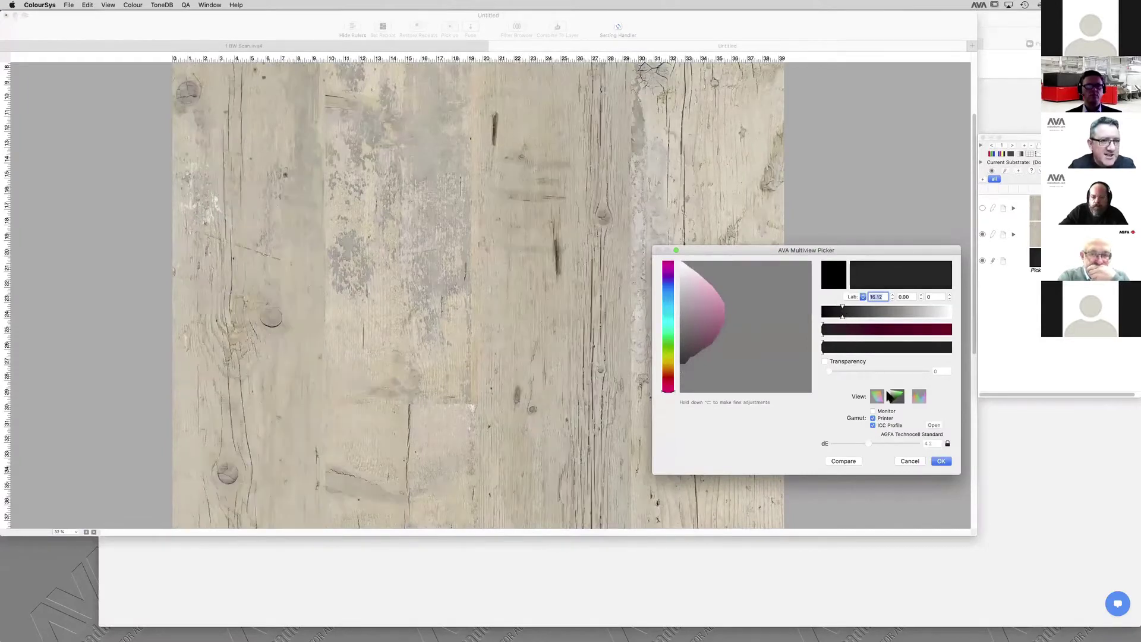
{"action": "left_click", "coordinate": [943, 462]}
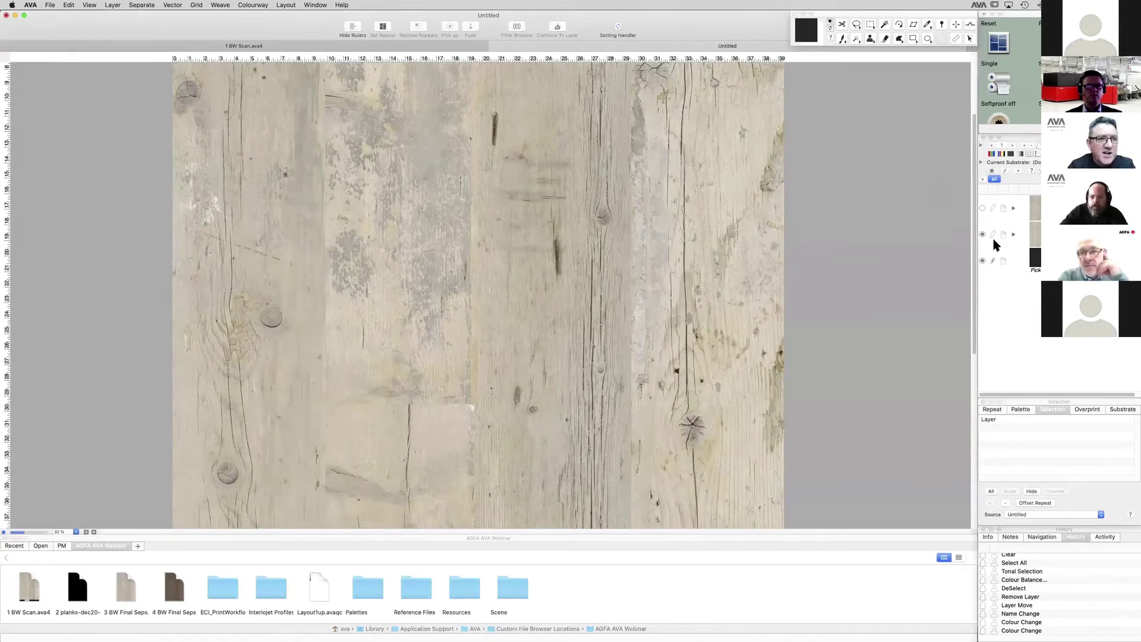
Step: Hide and reshow the dark grey detail layer, and hide the wood layer to examine the cracks and knots alone
{"action": "left_click", "coordinate": [983, 261]}
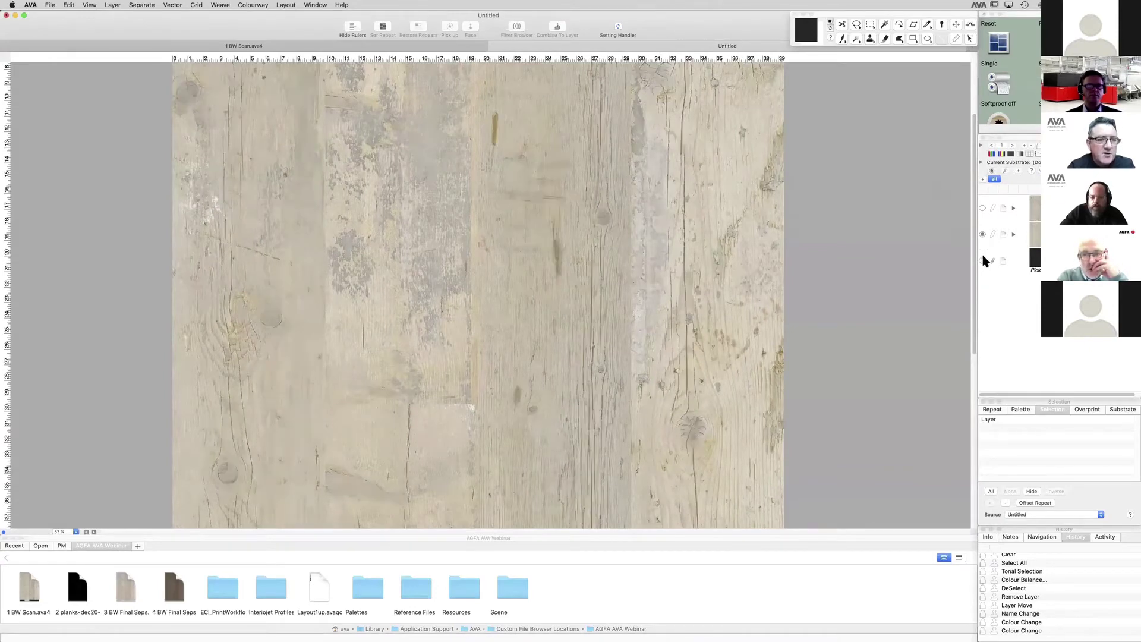
{"action": "left_click", "coordinate": [983, 261]}
{"action": "left_click", "coordinate": [983, 233]}
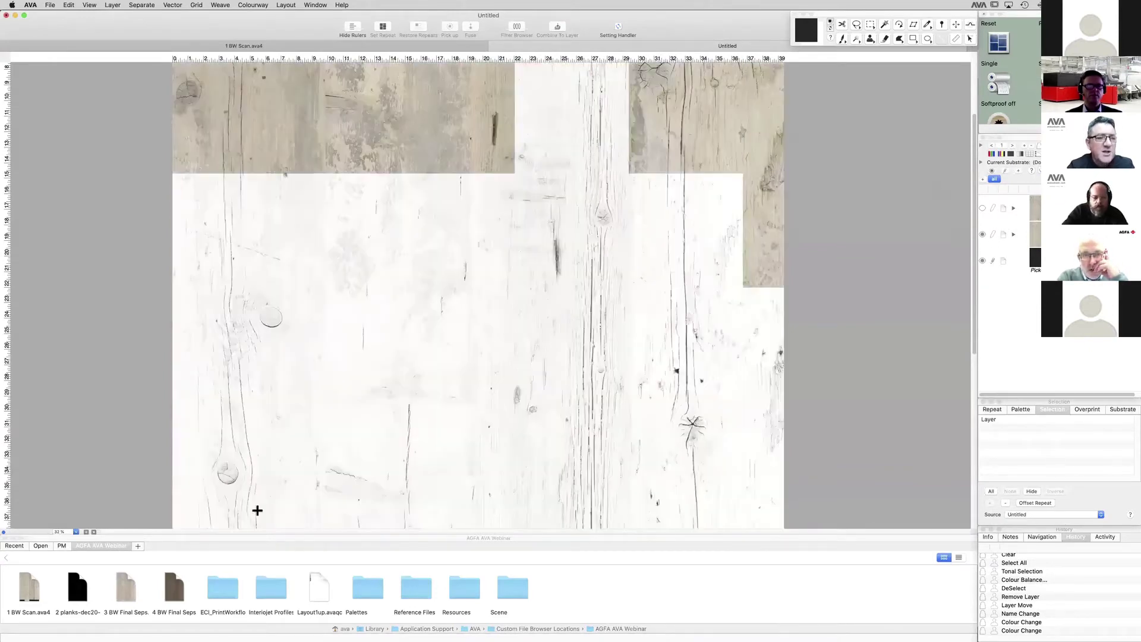
Step: Split the view to show the original scan beside the design, and compare the wood detail around the cracks and plank joints
{"action": "left_click", "coordinate": [86, 533]}
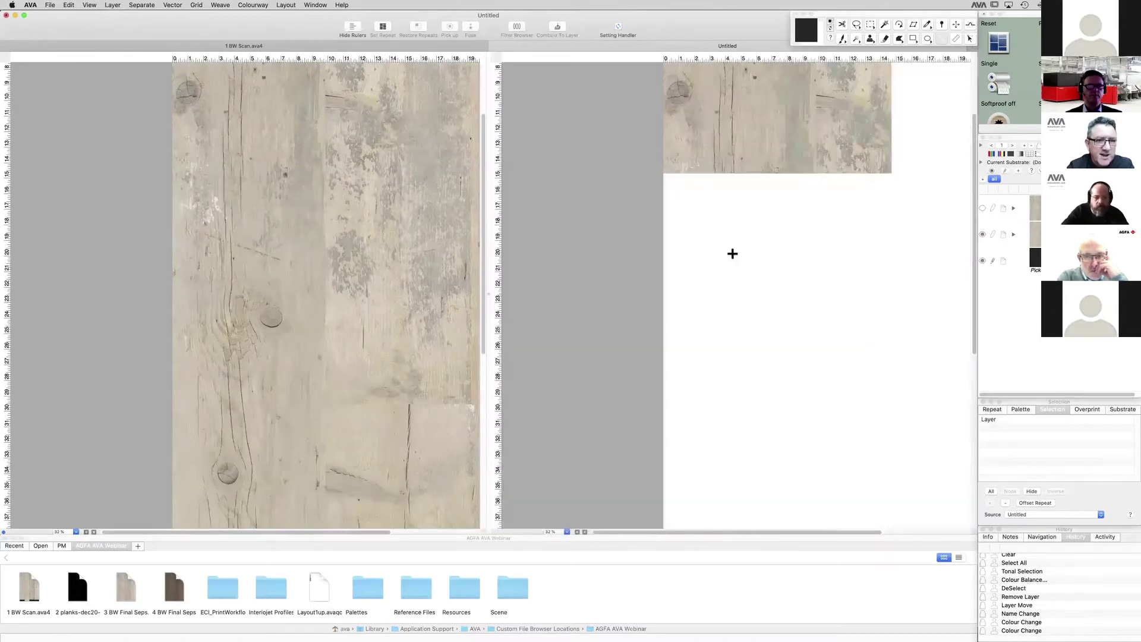
{"action": "left_click", "coordinate": [982, 208]}
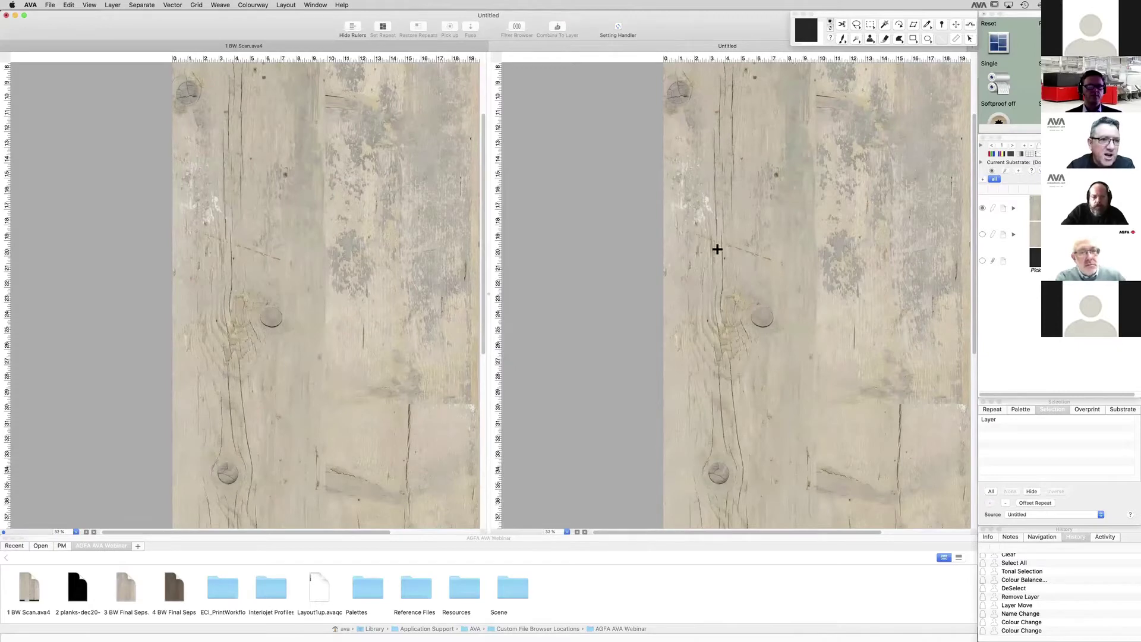
{"action": "left_click_drag", "start_coordinate": [679, 210], "coordinate": [640, 221]}
{"action": "scroll", "coordinate": [683, 211], "scroll_direction": "right", "scroll_amount": 5}
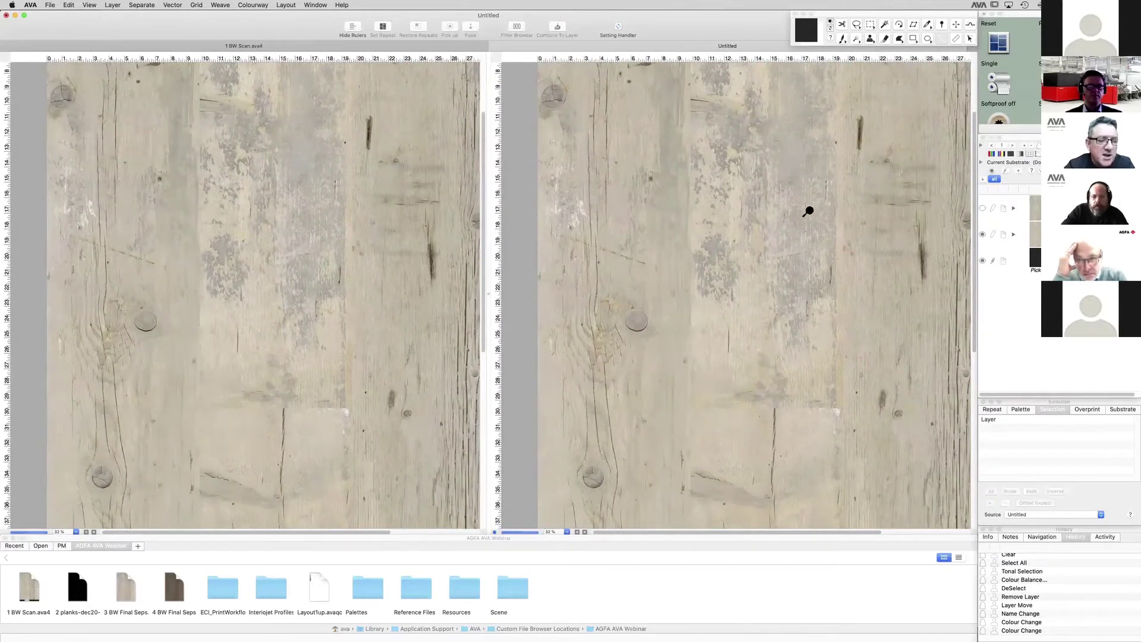
{"action": "left_click_drag", "start_coordinate": [808, 212], "coordinate": [795, 236]}
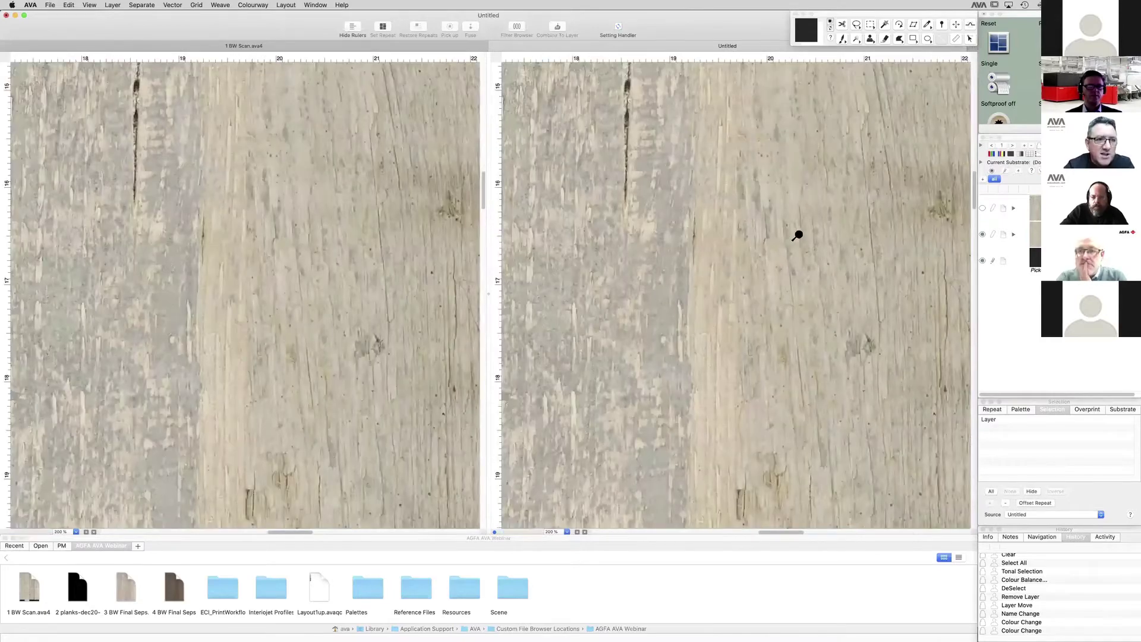
{"action": "scroll", "coordinate": [800, 237], "scroll_direction": "down", "scroll_amount": 3}
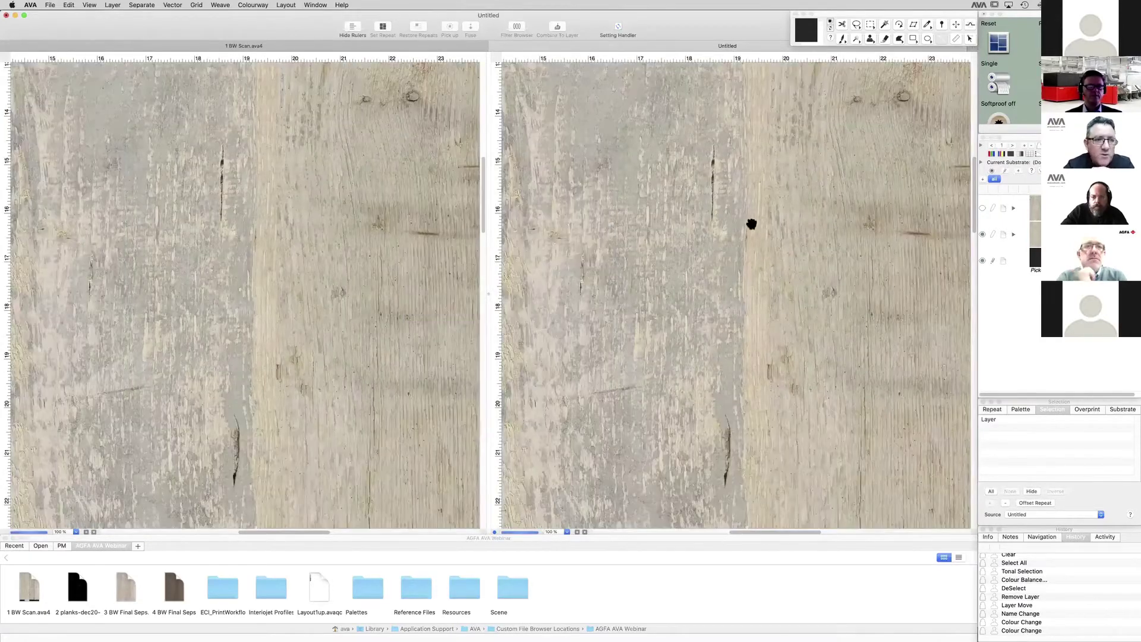
{"action": "left_click", "coordinate": [770, 216], "text": "alt"}
{"action": "scroll", "coordinate": [785, 221], "scroll_direction": "up", "scroll_amount": 3}
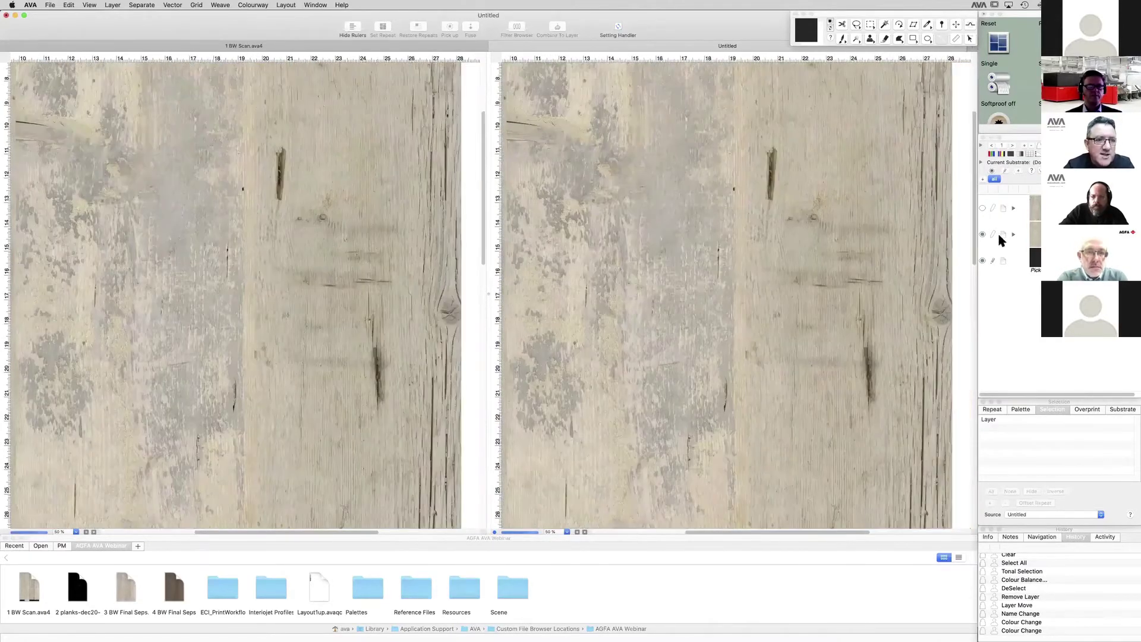
Step: Hide the dark grey detail layer and sample a muted brown from the dark gouge in the wood as a new colour layer
{"action": "left_click", "coordinate": [984, 262]}
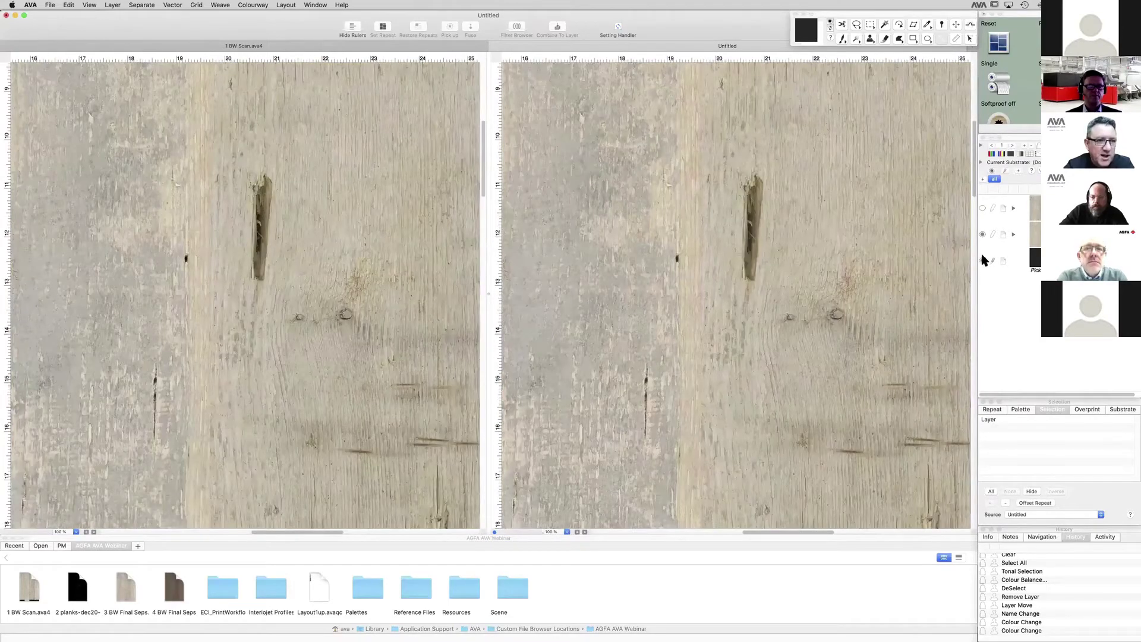
{"action": "left_click", "coordinate": [983, 236]}
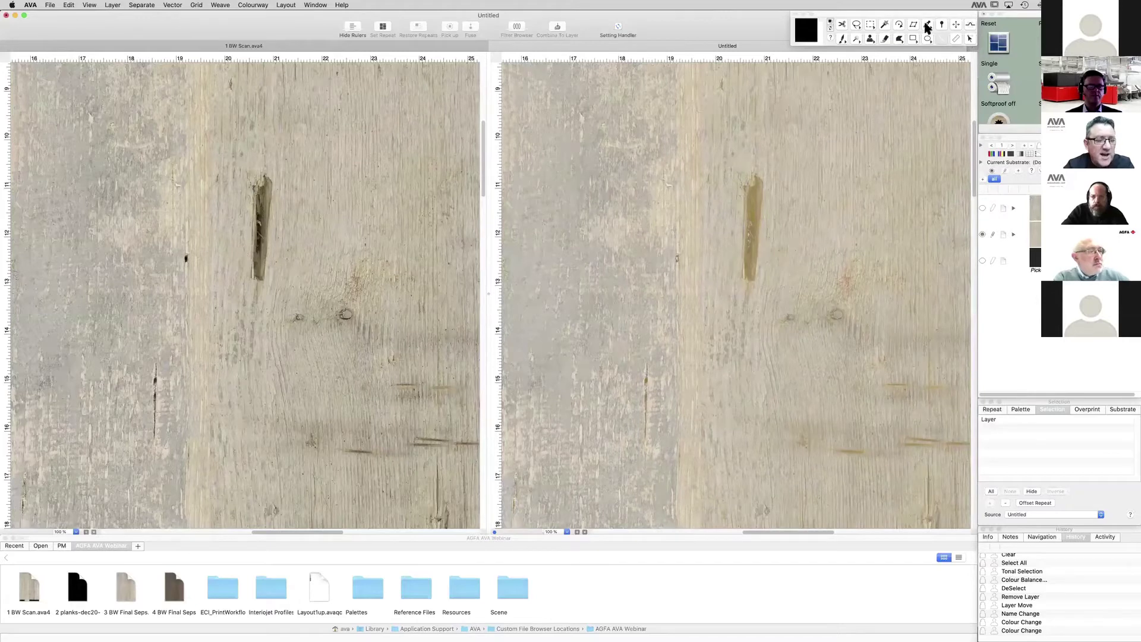
{"action": "left_click", "coordinate": [927, 26]}
{"action": "left_click", "coordinate": [751, 212]}
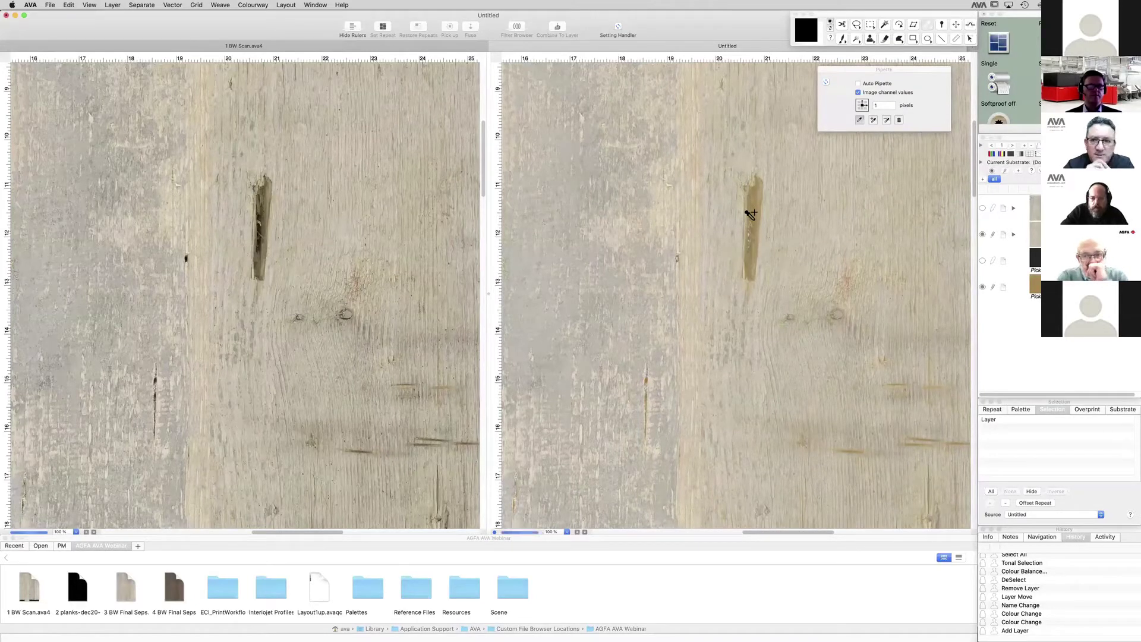
{"action": "key", "text": "super+z"}
{"action": "left_click", "coordinate": [704, 283]}
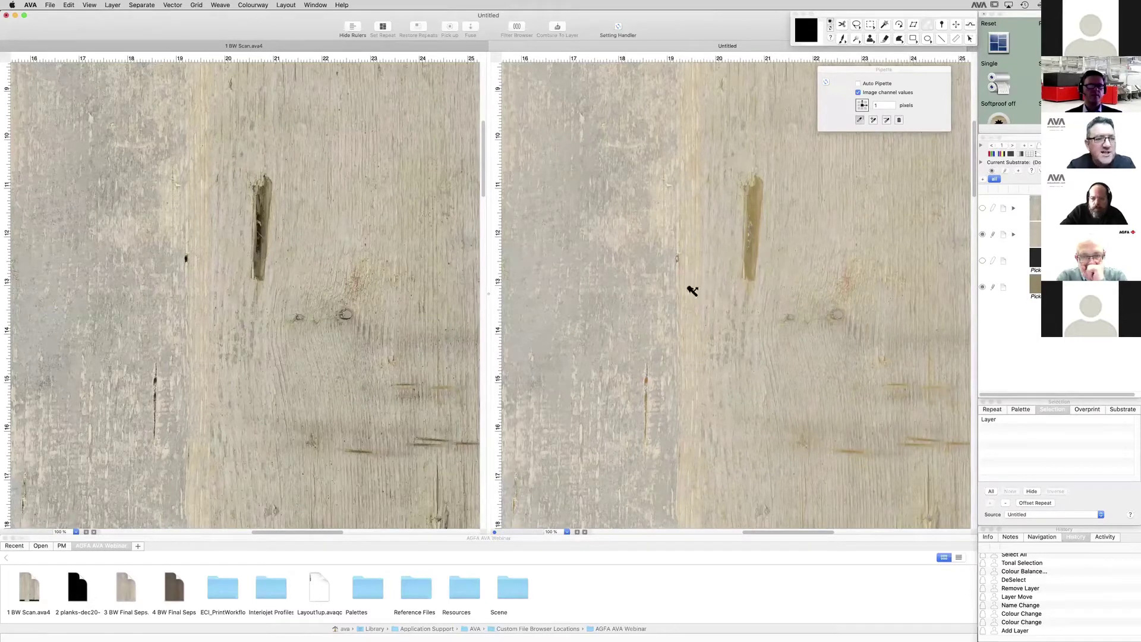
Step: Sample light tones from the wood with the Pipette, undoing unwanted picks, and keep a beige as a second new colour layer
{"action": "left_click", "coordinate": [694, 283]}
{"action": "key", "text": "super+z"}
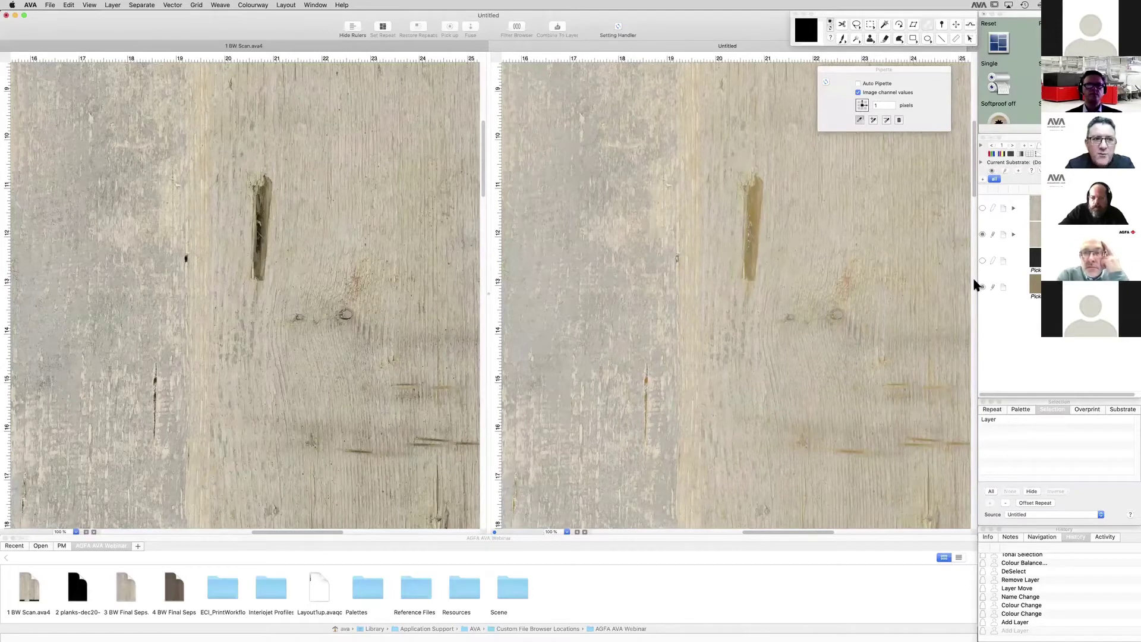
{"action": "key", "text": "shift+super+z"}
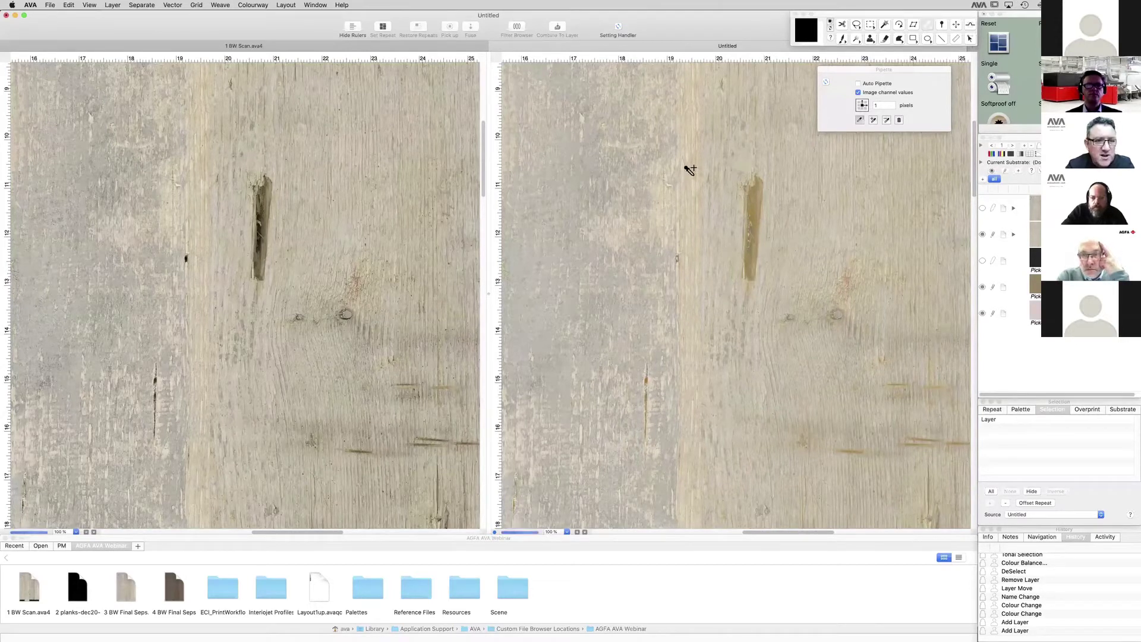
{"action": "key", "text": "super+z"}
{"action": "left_click", "coordinate": [838, 242]}
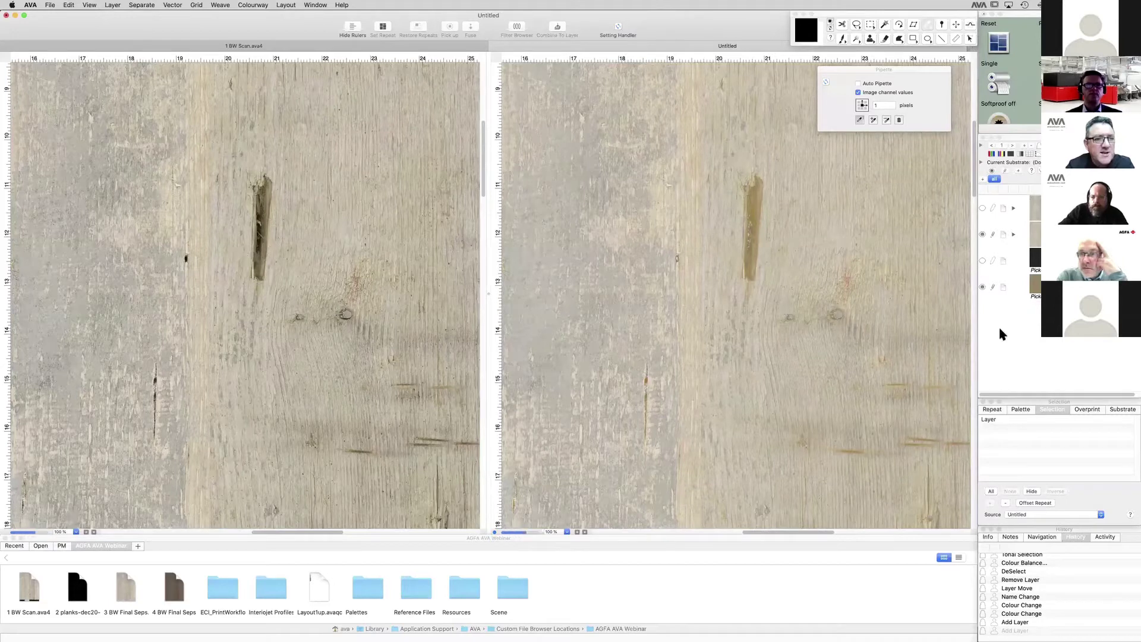
Step: Separate the wood layer into the brown and beige colour layers with Separate Colour, and display only those two layers
{"action": "left_click", "coordinate": [983, 287]}
{"action": "left_click", "coordinate": [983, 313]}
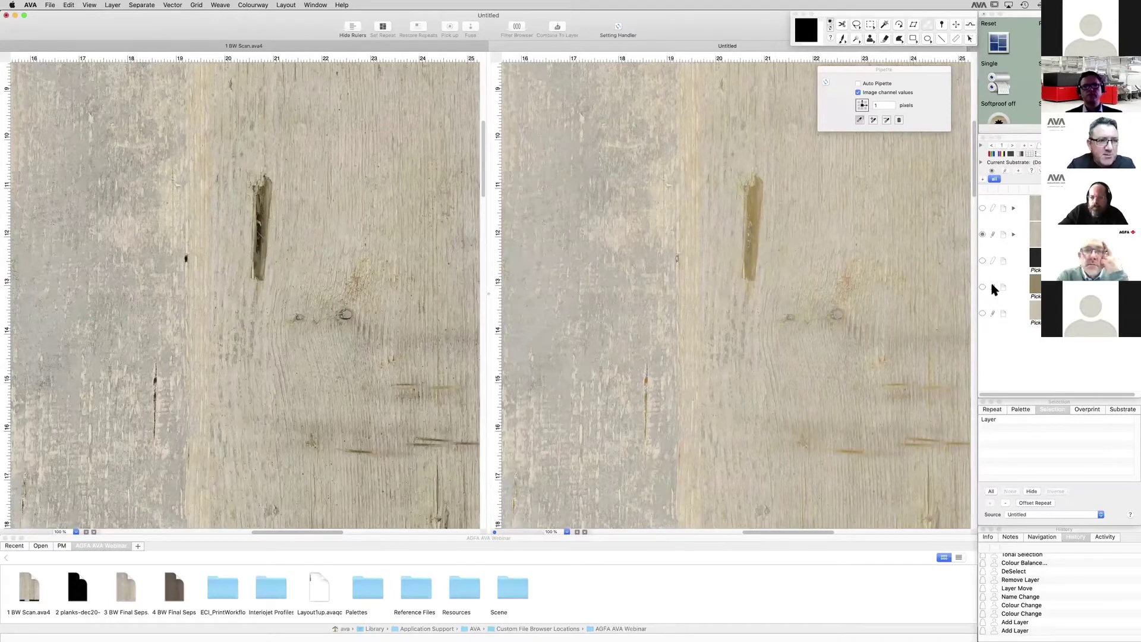
{"action": "left_click", "coordinate": [151, 6]}
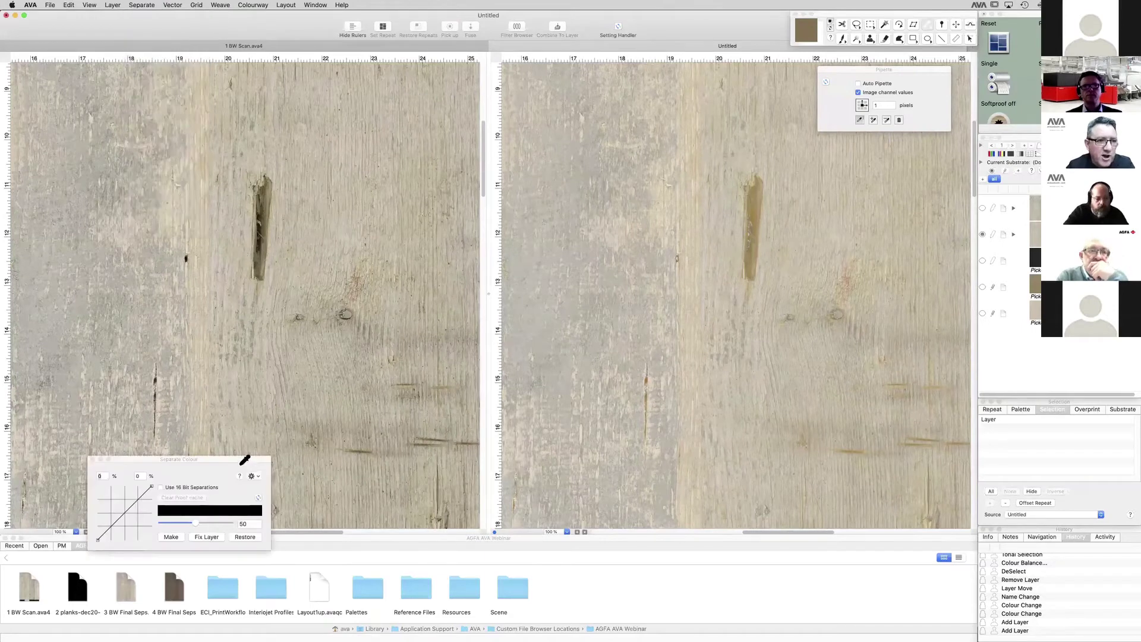
{"action": "left_click_drag", "start_coordinate": [238, 460], "coordinate": [543, 440]}
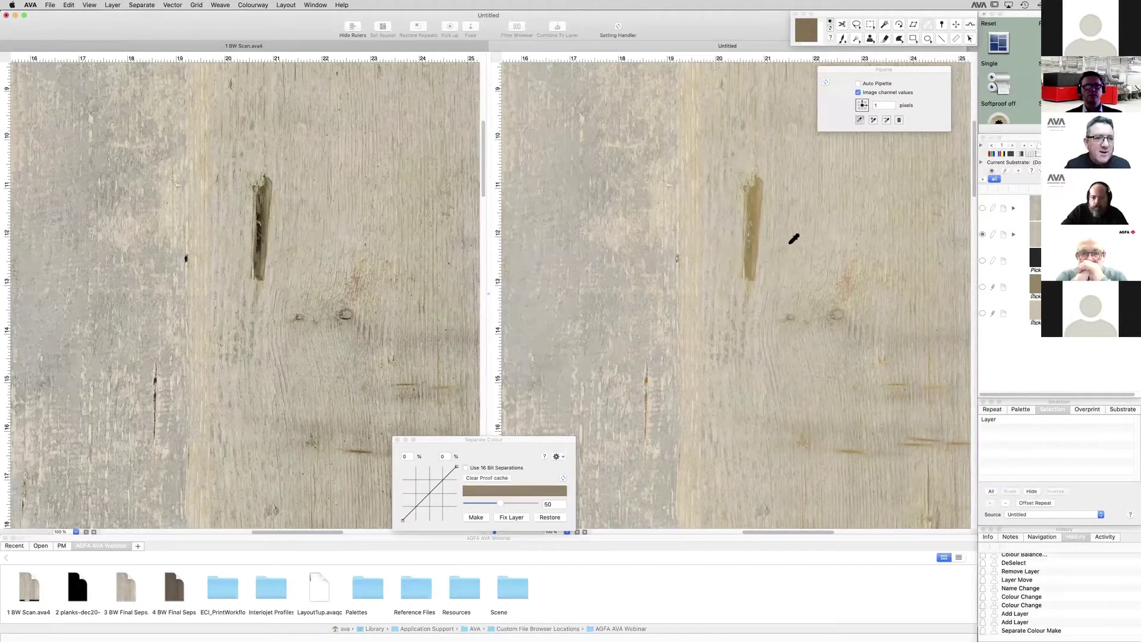
{"action": "left_click", "coordinate": [982, 287]}
{"action": "left_click", "coordinate": [984, 313]}
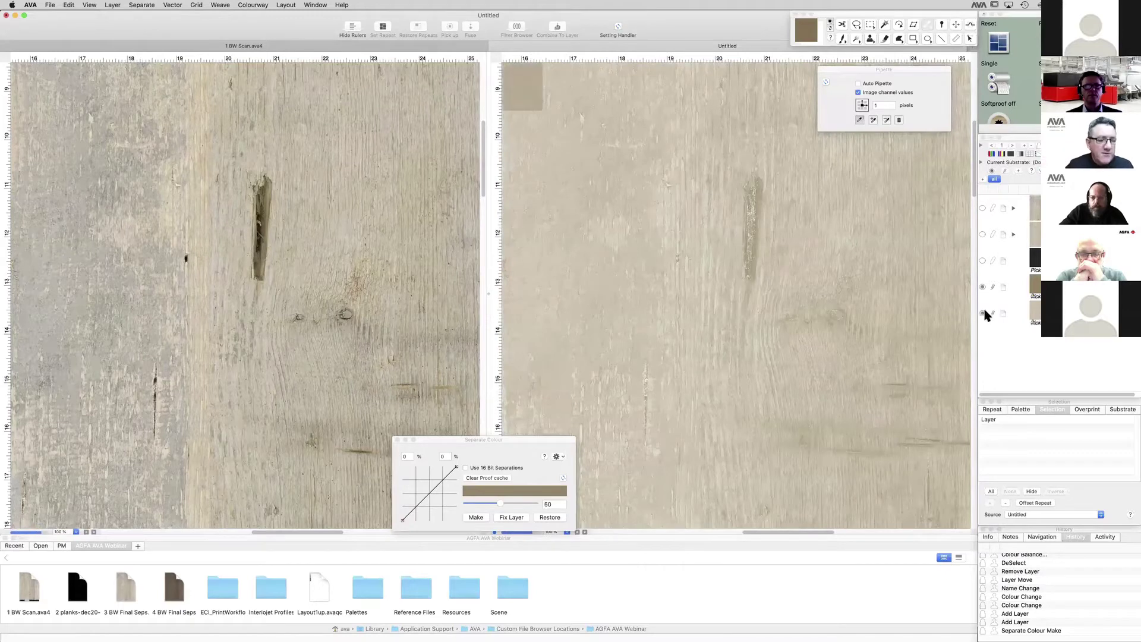
Step: Change the beige layer's colour to a pale cream of about Lab 91, 1.9, 9.1
{"action": "key", "text": "super+Tab"}
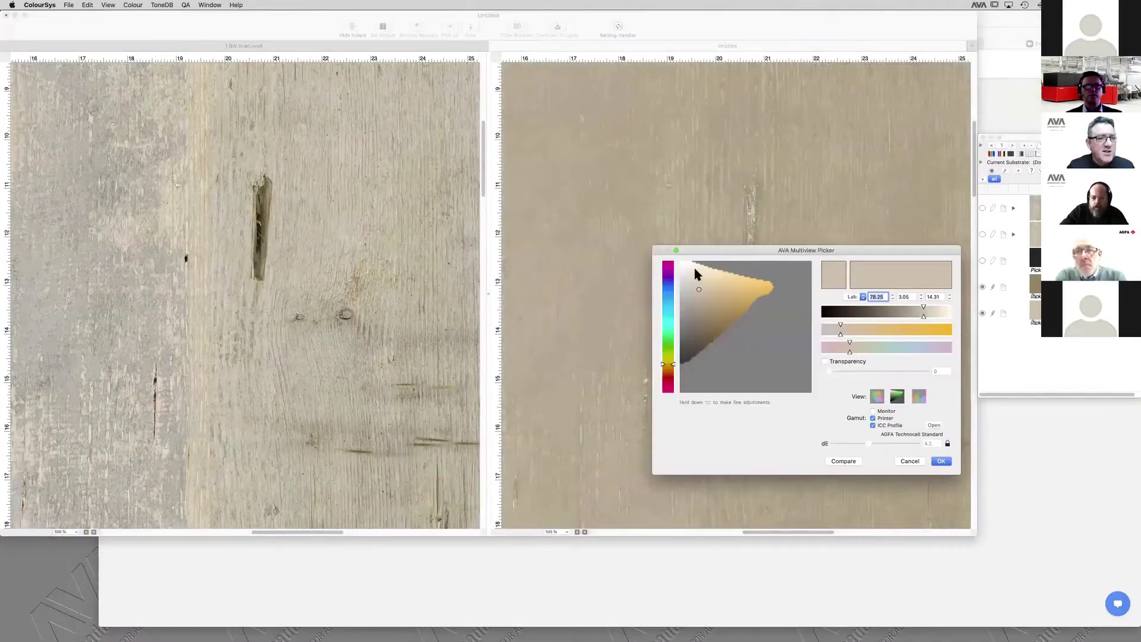
{"action": "left_click", "coordinate": [692, 271]}
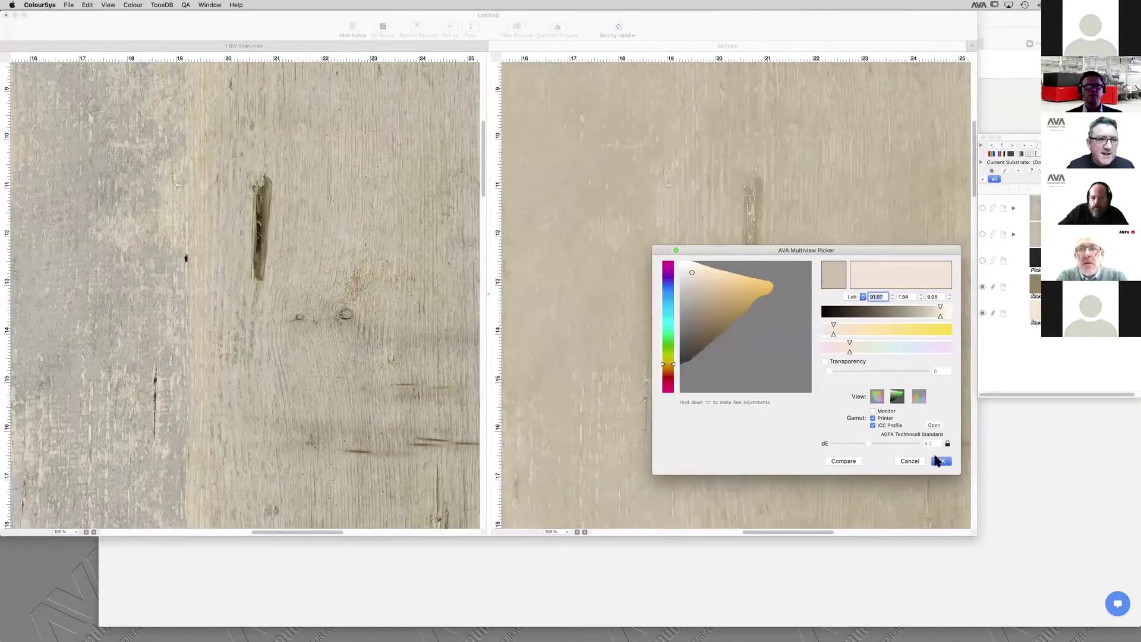
{"action": "left_click", "coordinate": [942, 461]}
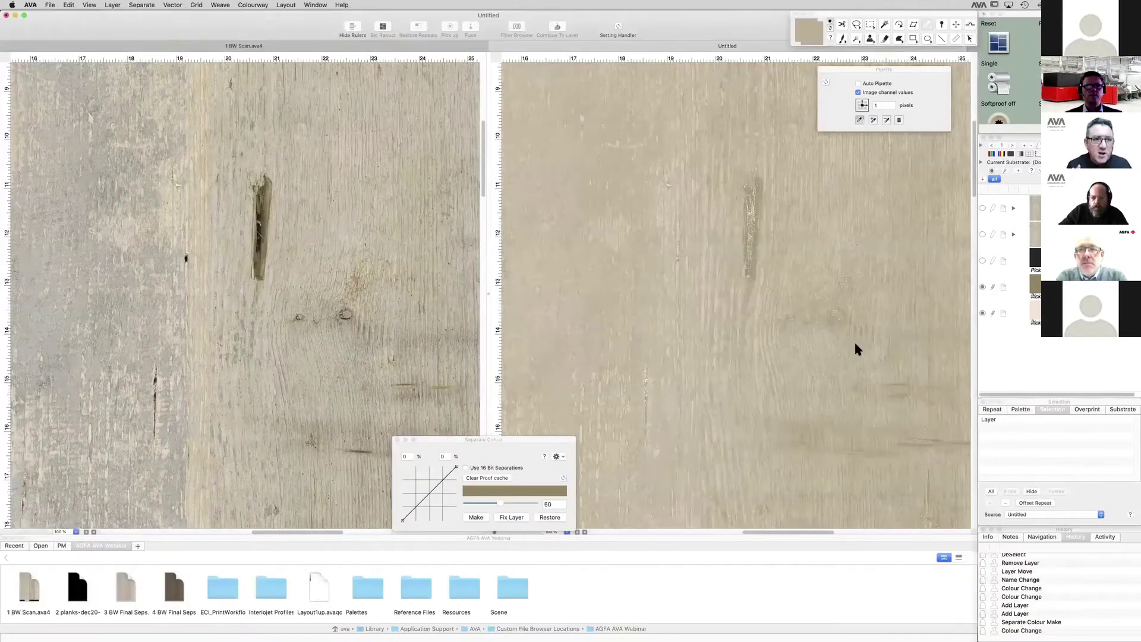
Step: Change the brown layer's colour to a warm golden brown of about Lab 55.6, 5.9, 32.6
{"action": "double_click", "coordinate": [869, 324]}
{"action": "left_click", "coordinate": [888, 311]}
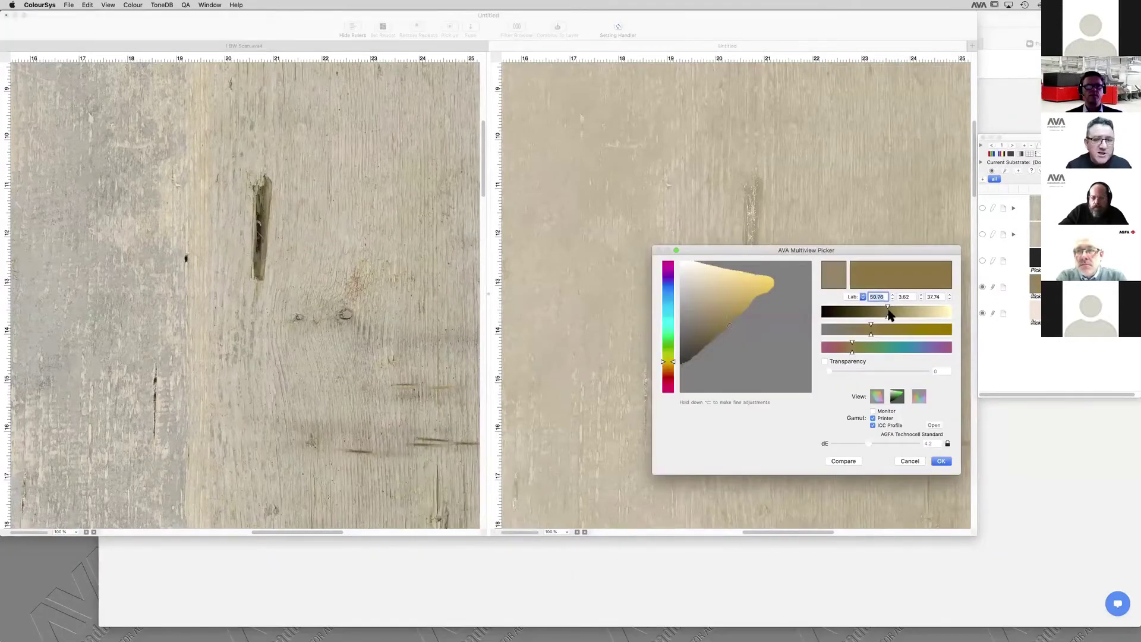
{"action": "left_click", "coordinate": [871, 331]}
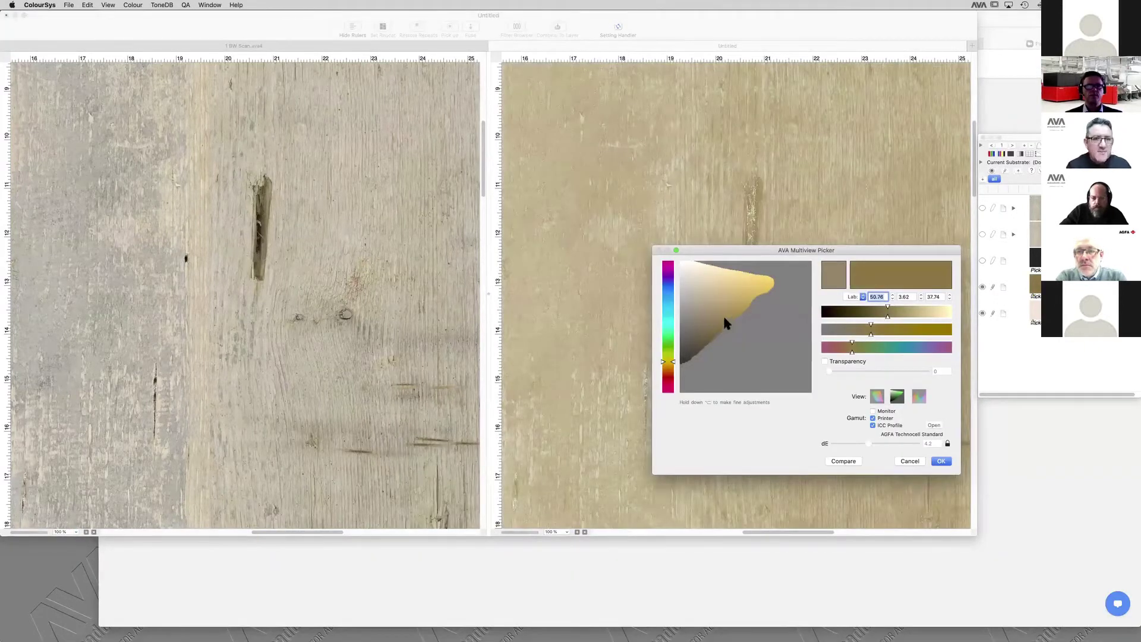
{"action": "left_click", "coordinate": [724, 317]}
{"action": "left_click", "coordinate": [672, 361]}
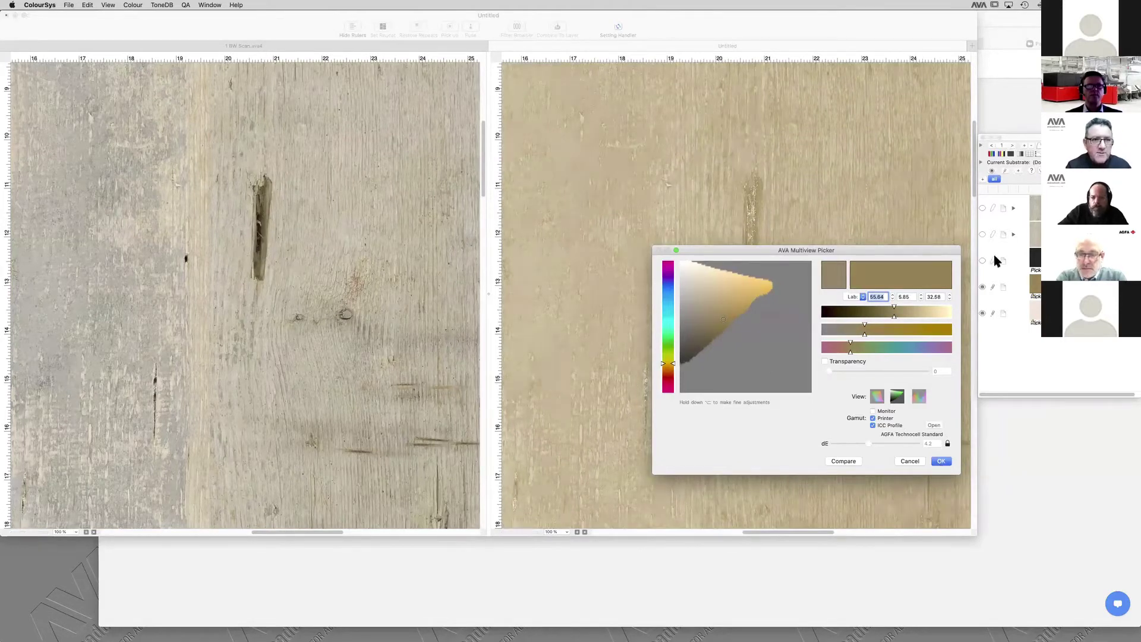
{"action": "left_click", "coordinate": [941, 461]}
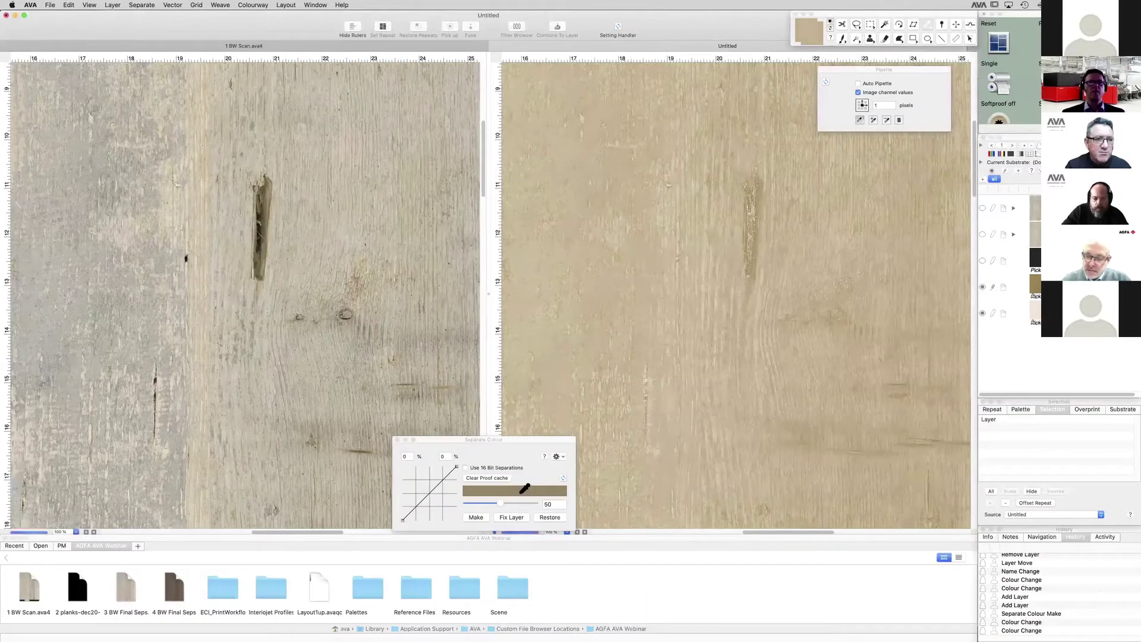
Step: Set the brown layer's Separate Colour value to about 71 and show the dark grey detail layer with it
{"action": "left_click_drag", "start_coordinate": [512, 503], "coordinate": [516, 503]}
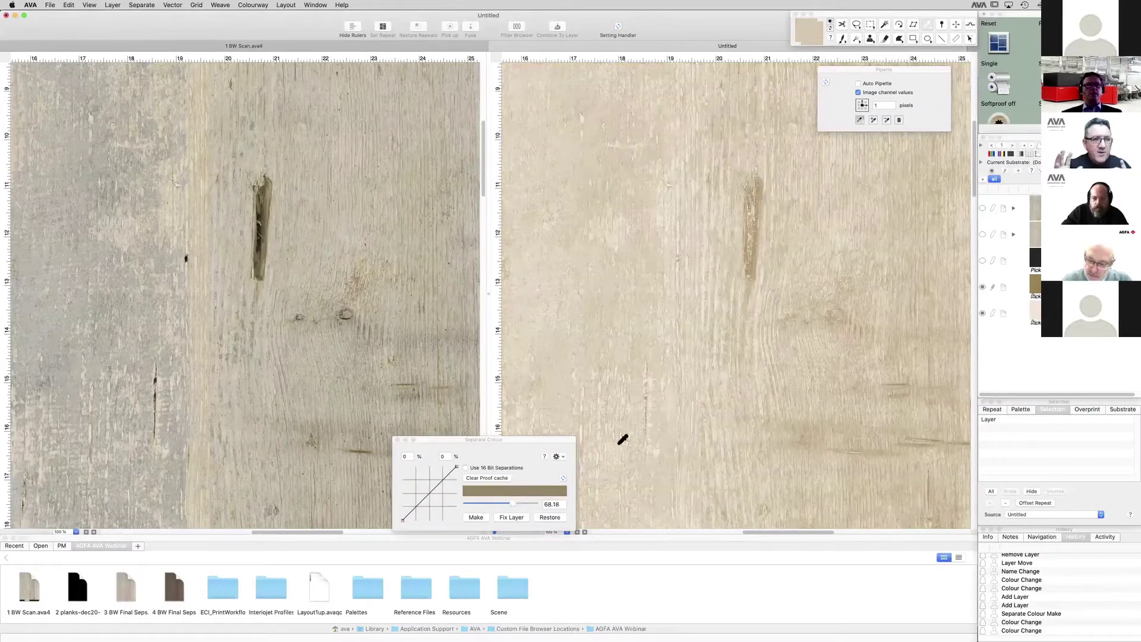
{"action": "left_click", "coordinate": [983, 261]}
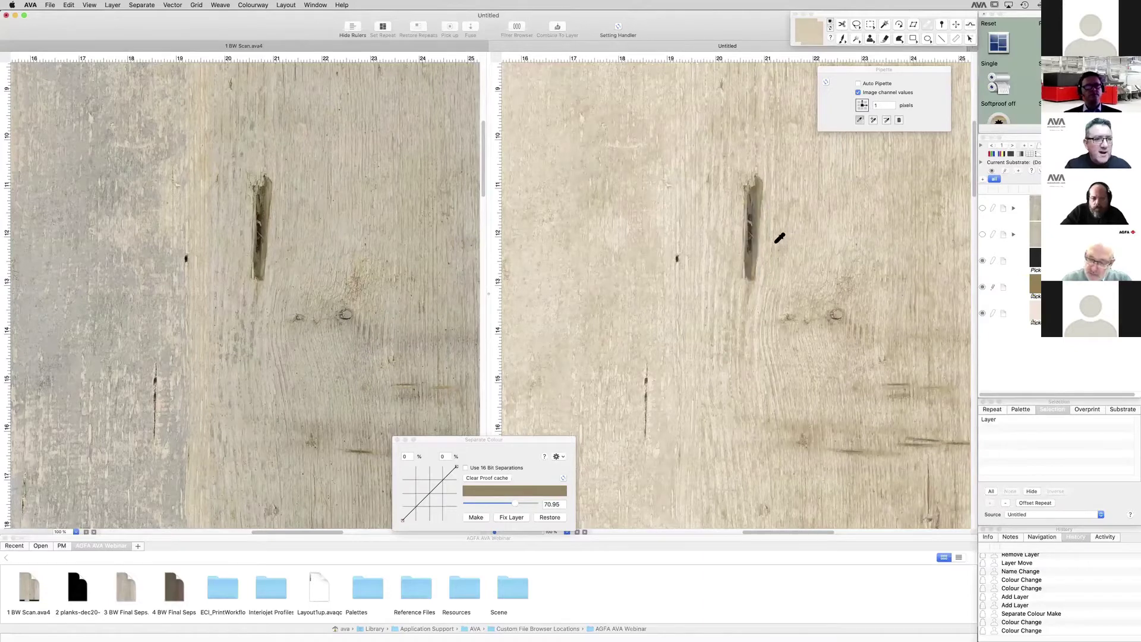
{"action": "left_click", "coordinate": [956, 186]}
Step: Show only the wood layer around the grey painted patches and open the Spot separation settings
{"action": "left_click", "coordinate": [983, 234]}
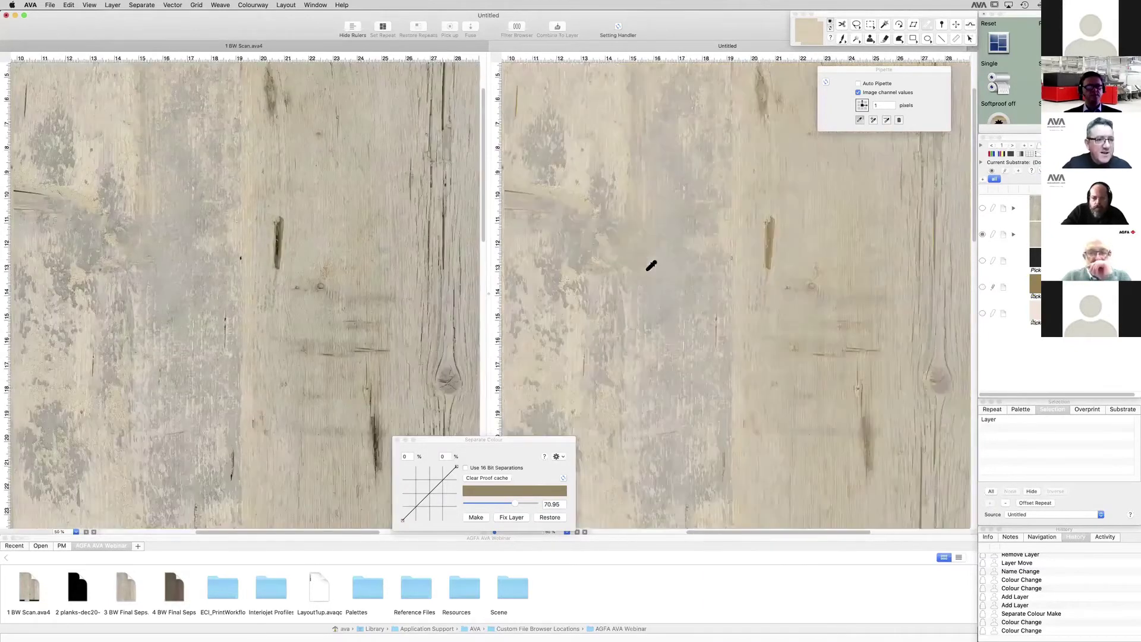
{"action": "left_click", "coordinate": [594, 227]}
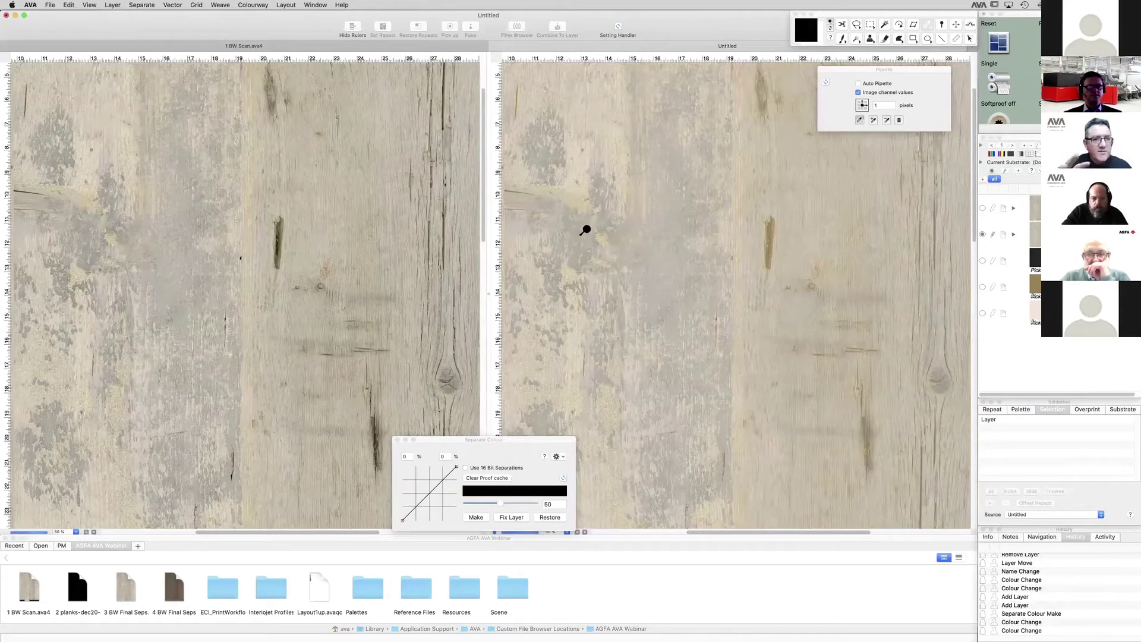
{"action": "key", "text": "super+plus"}
{"action": "key", "text": "super+plus"}
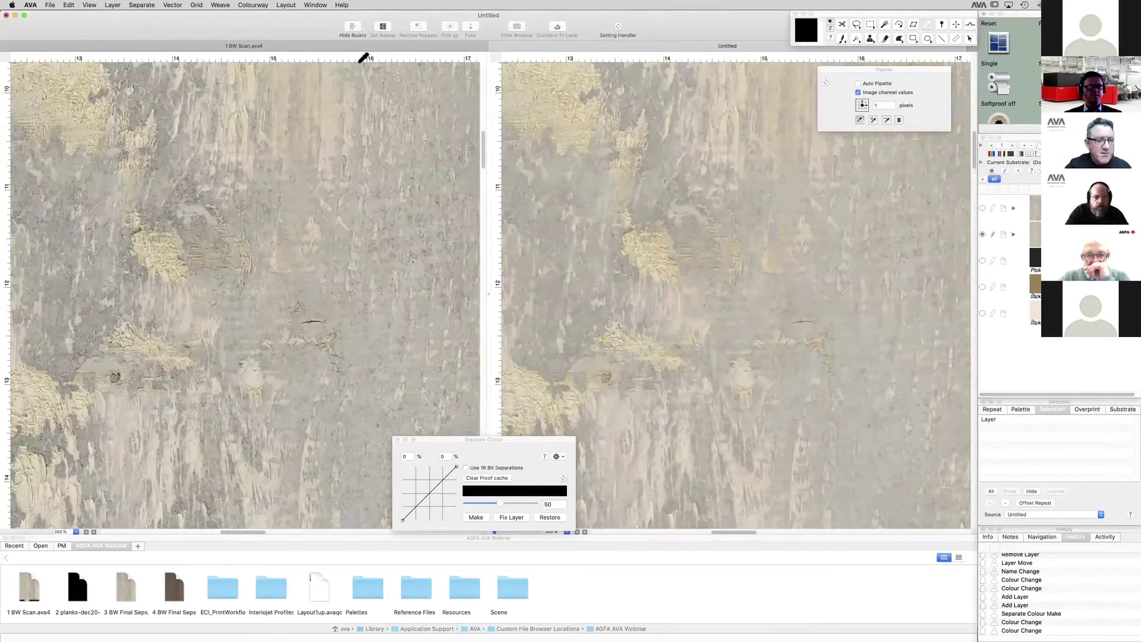
{"action": "left_click", "coordinate": [142, 4]}
{"action": "left_click", "coordinate": [141, 66]}
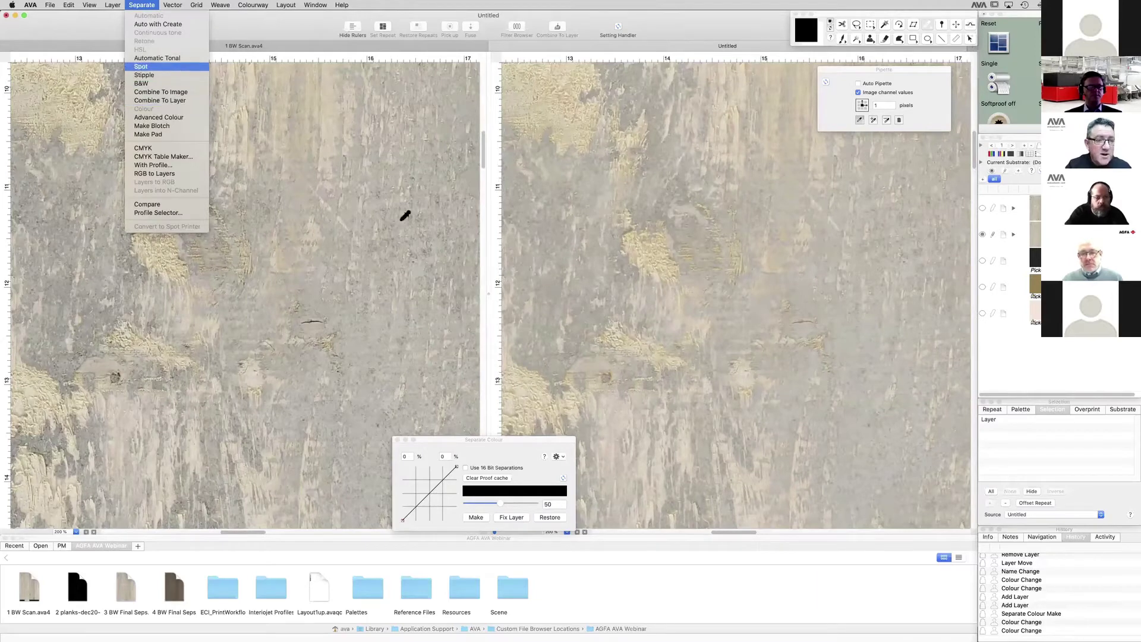
{"action": "left_click_drag", "start_coordinate": [413, 199], "coordinate": [480, 310]}
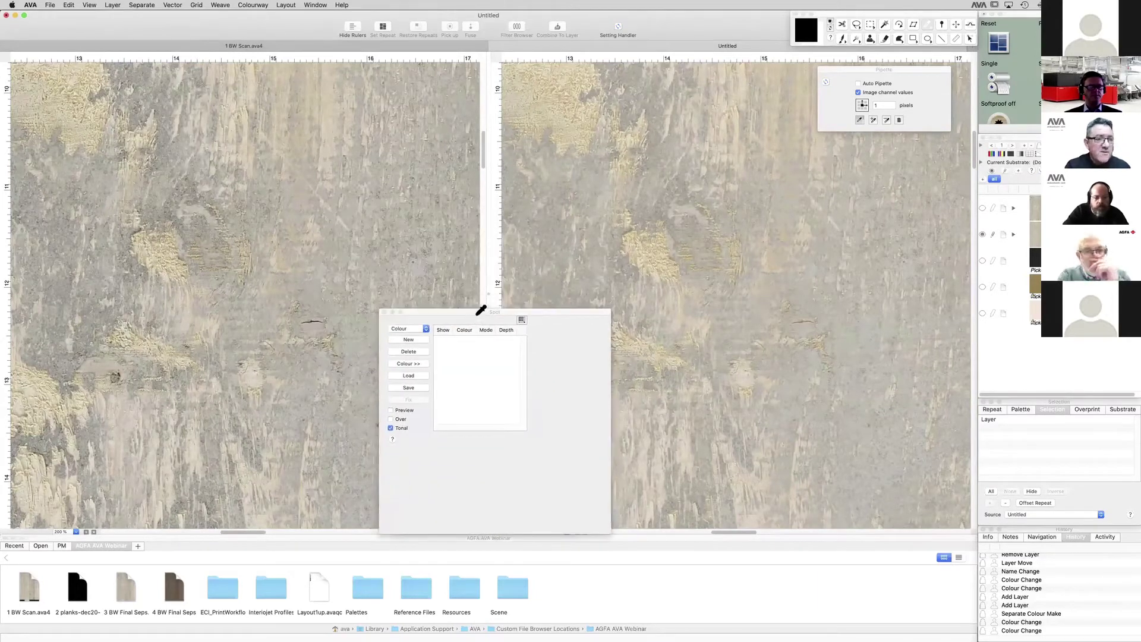
Step: Sample the grey paint as a spot colour with Preview enabled, and raise its colour range to about 7.7
{"action": "left_click", "coordinate": [629, 223]}
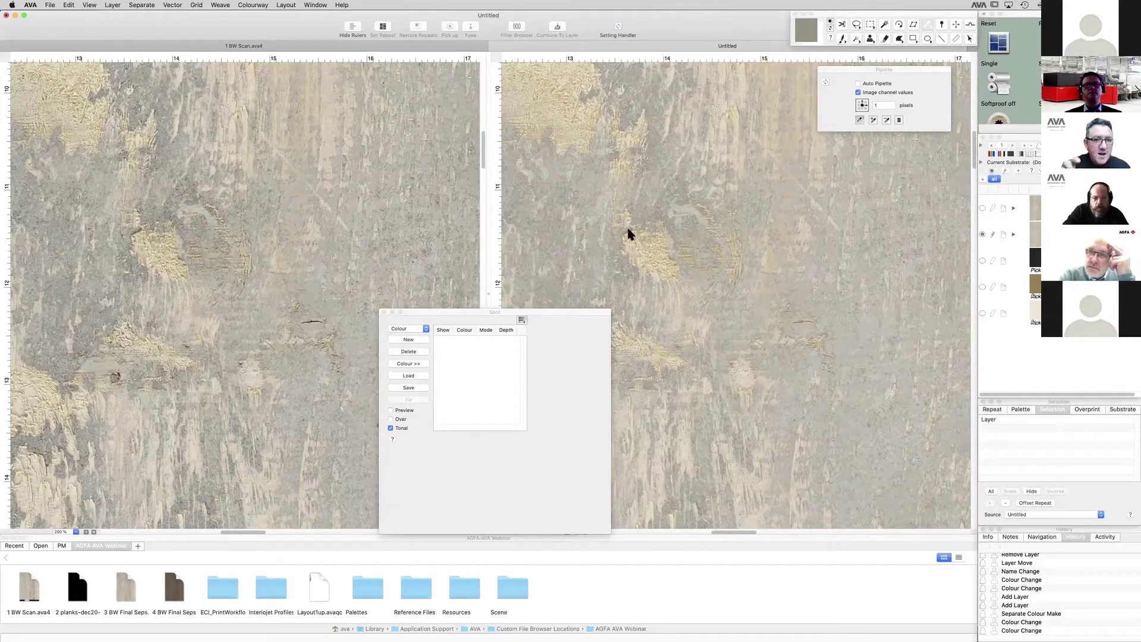
{"action": "left_click", "coordinate": [617, 259]}
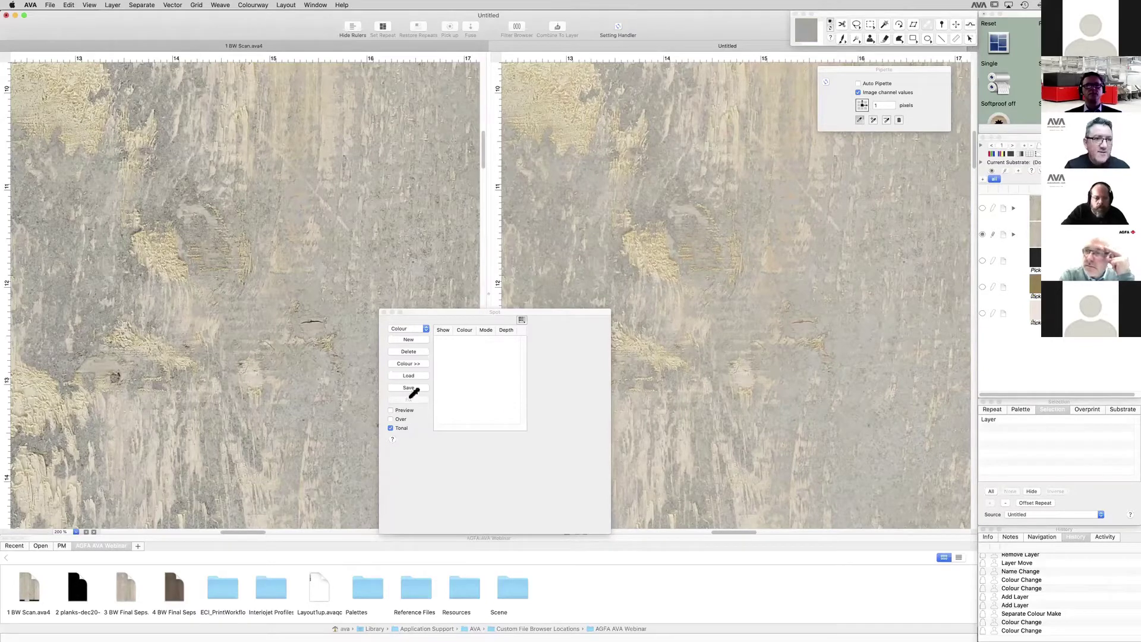
{"action": "left_click", "coordinate": [391, 410]}
{"action": "left_click", "coordinate": [763, 201]}
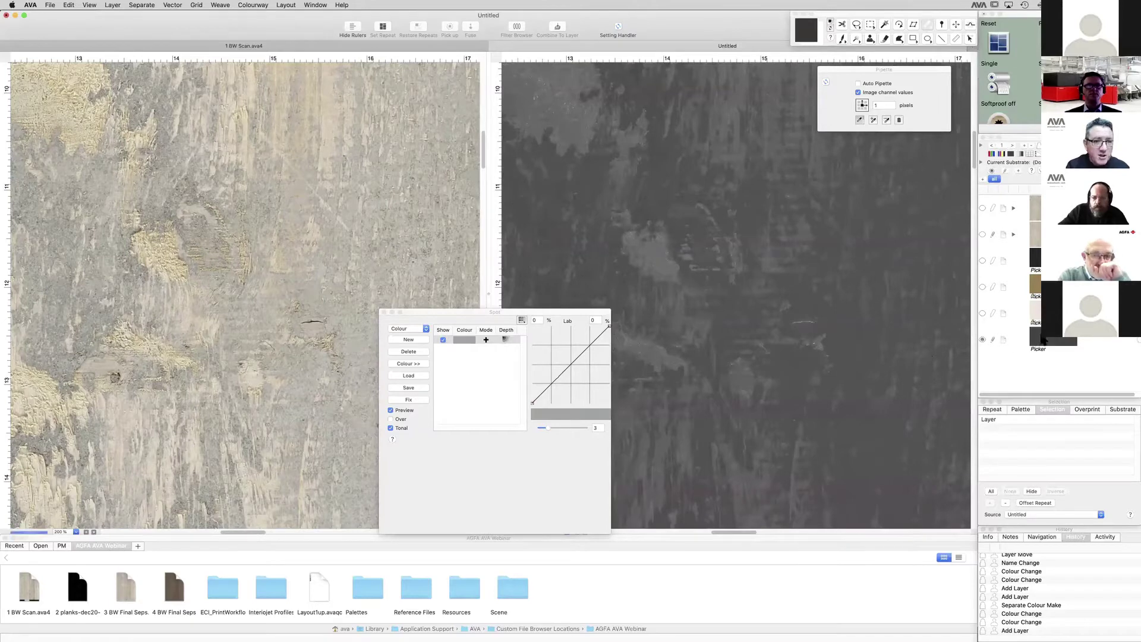
{"action": "left_click_drag", "start_coordinate": [567, 426], "coordinate": [569, 427]}
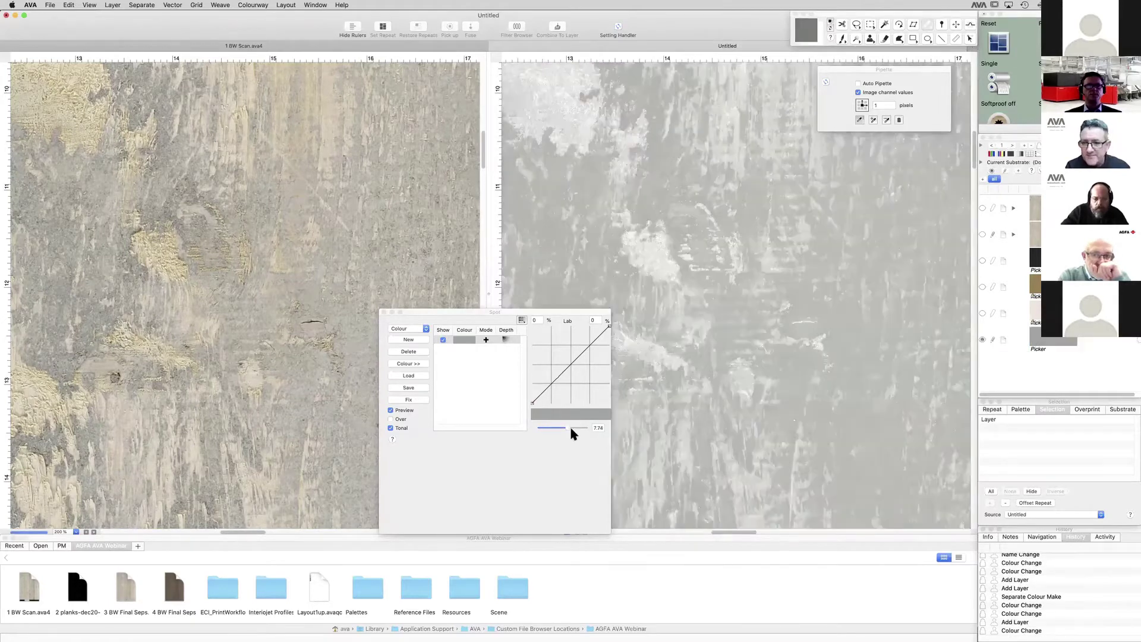
Step: Raise the grey spot's colour range to about 9.6 and show the grey, beige, brown and dark detail layers together
{"action": "left_click", "coordinate": [575, 428]}
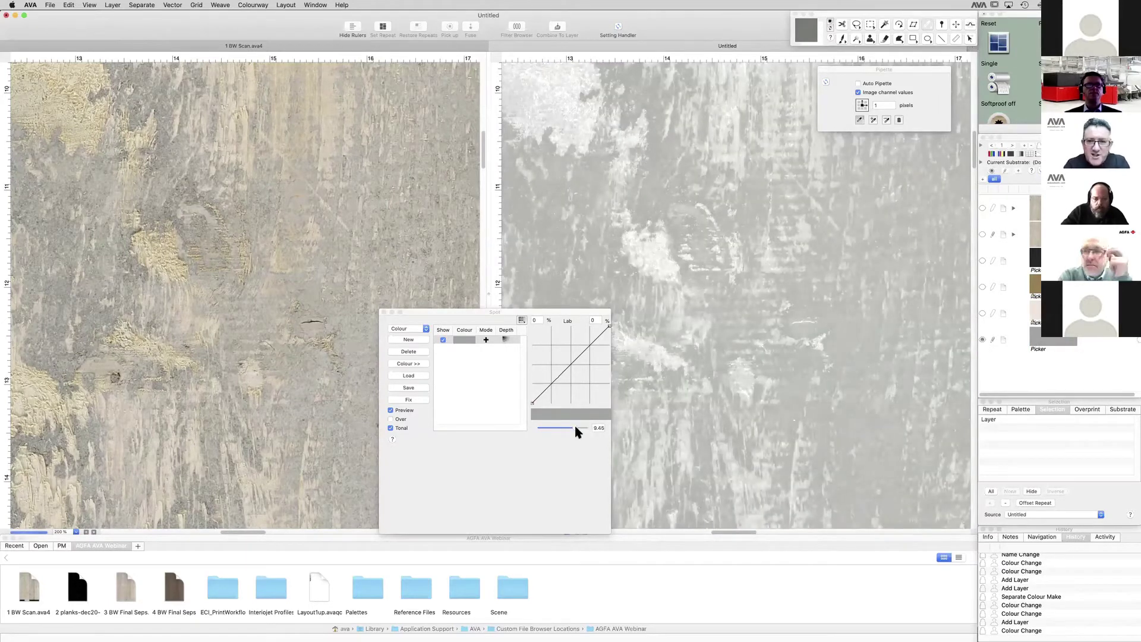
{"action": "left_click", "coordinate": [983, 287]}
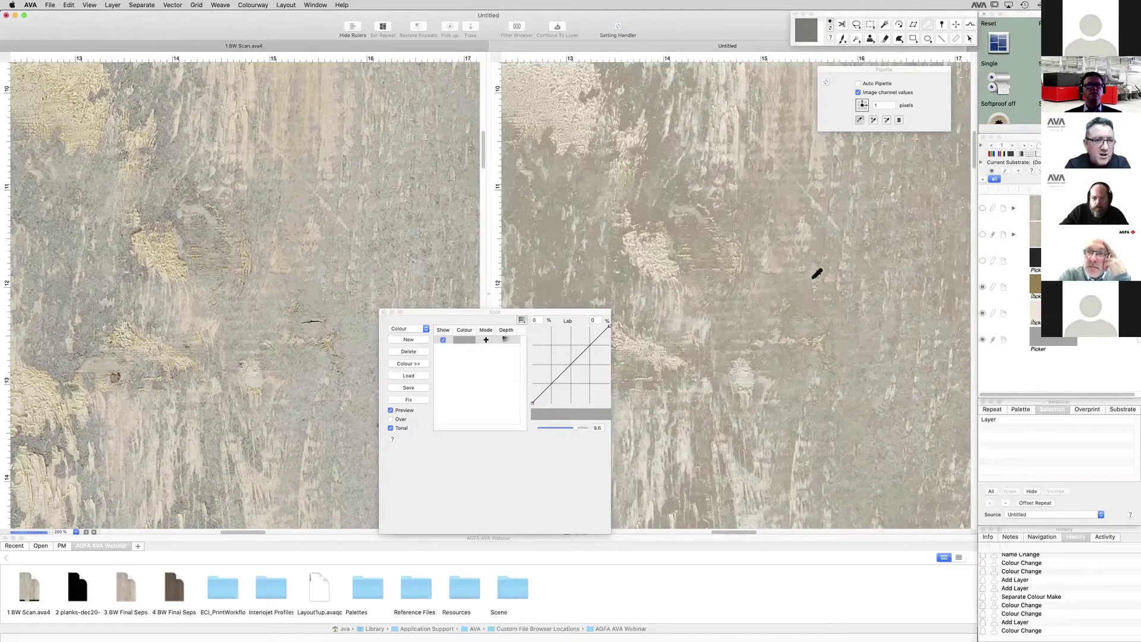
{"action": "left_click", "coordinate": [794, 274]}
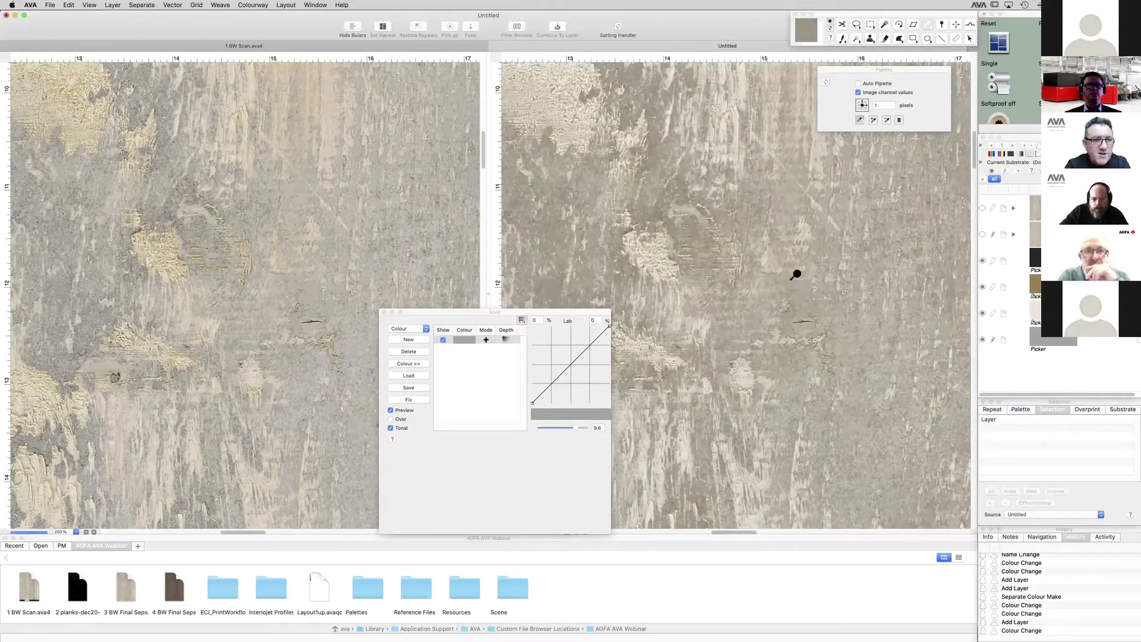
{"action": "left_click", "coordinate": [796, 274], "text": "alt+super"}
{"action": "left_click", "coordinate": [796, 274], "text": "alt+super"}
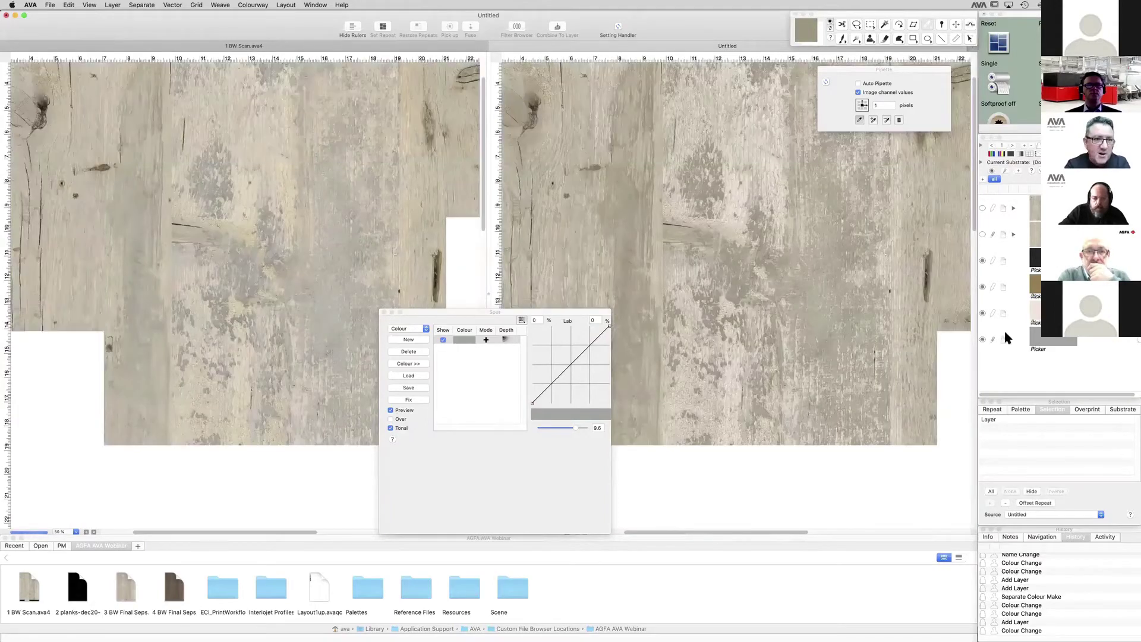
Step: Change the grey layer's colour to a cool blue-grey of about Lab 67.2, -4.6, -2.9
{"action": "double_click", "coordinate": [1038, 338]}
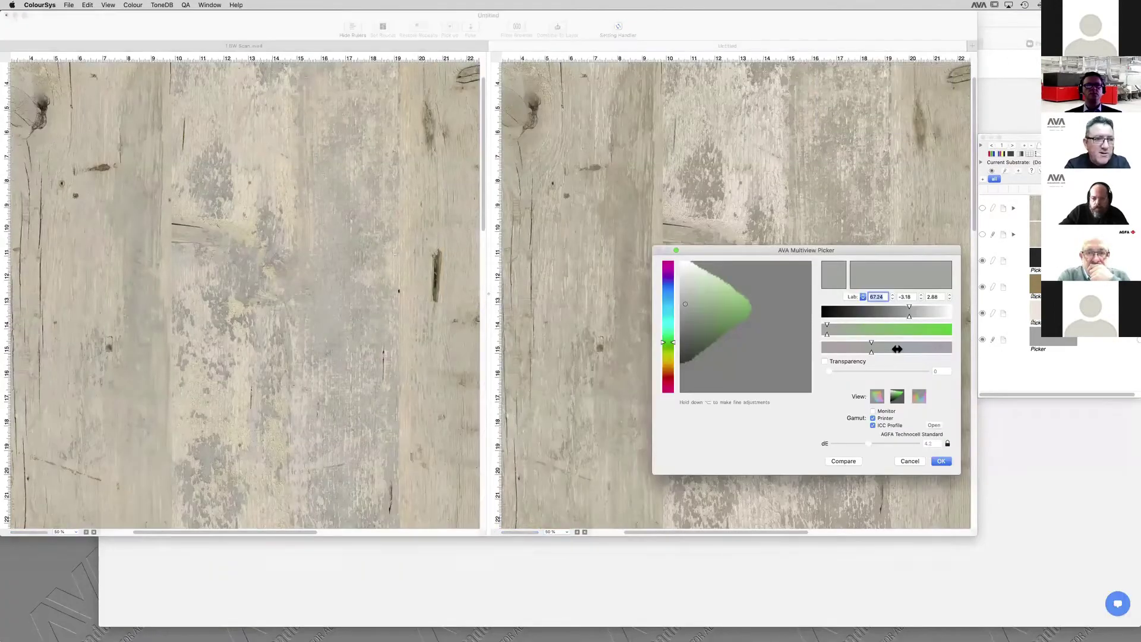
{"action": "left_click", "coordinate": [898, 349]}
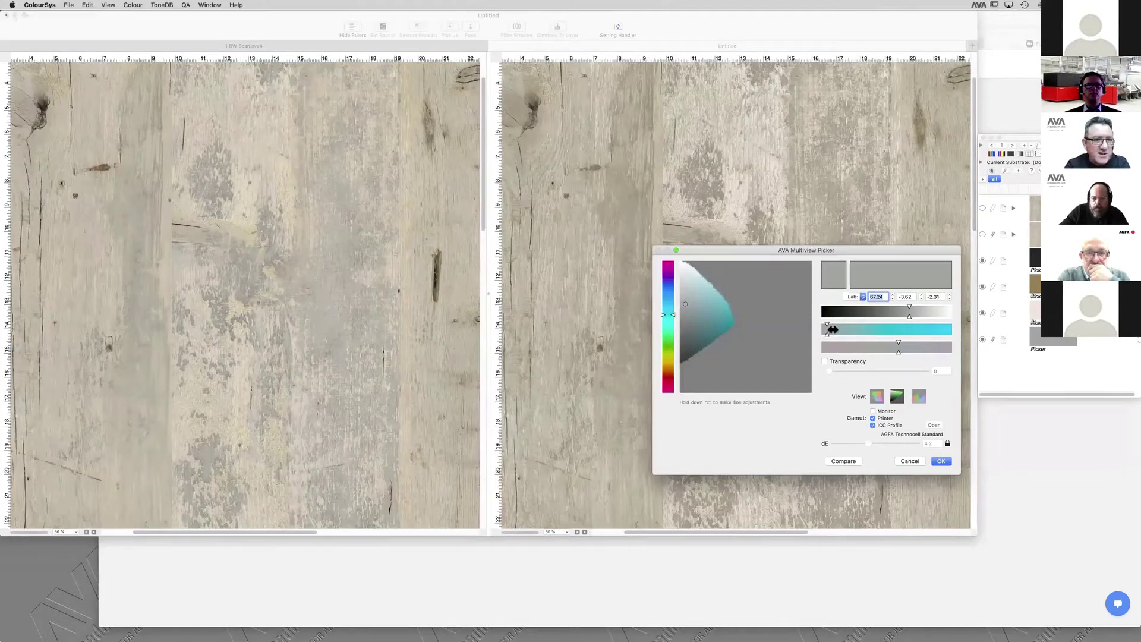
{"action": "left_click_drag", "start_coordinate": [833, 329], "coordinate": [831, 330]}
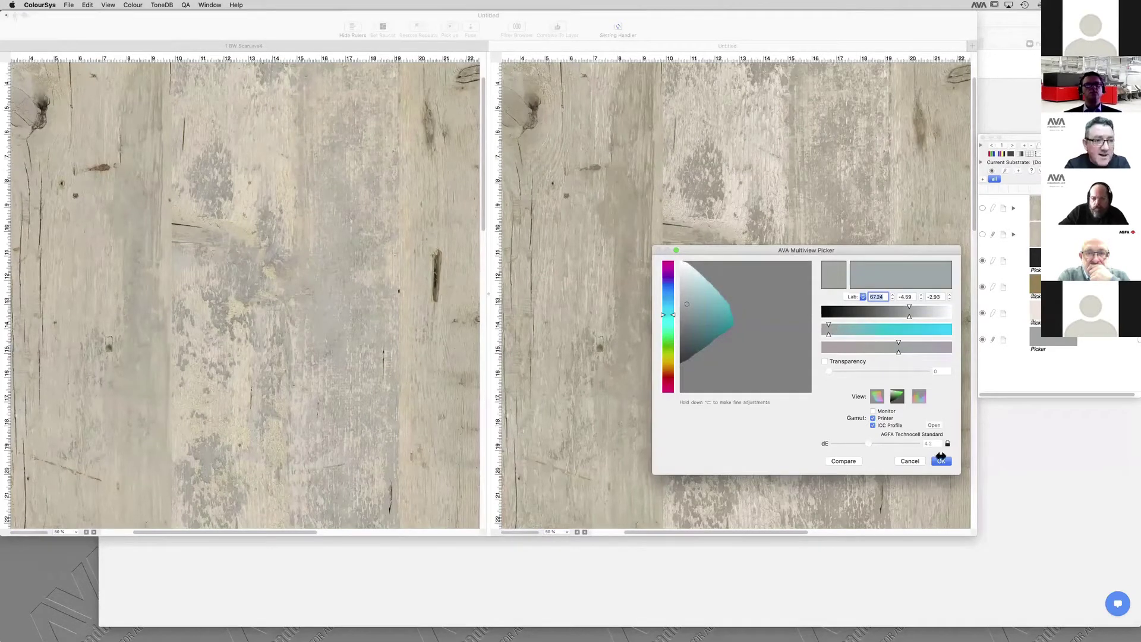
{"action": "key", "text": "Return"}
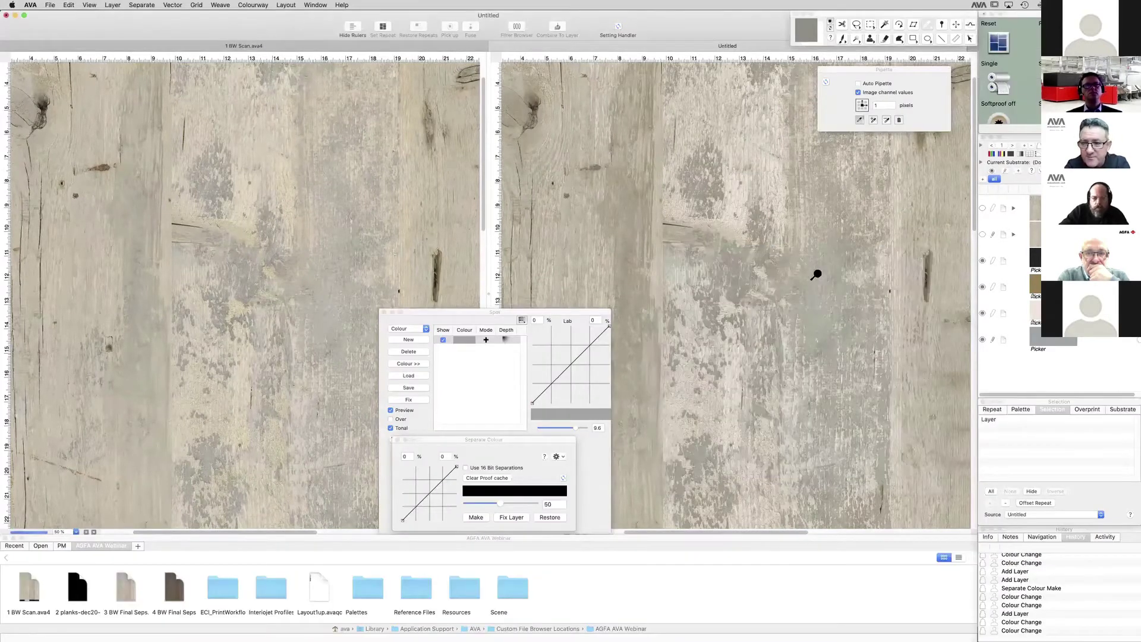
Step: Change the beige layer's colour to a yellower beige of about Lab 88.1, 4.5, 21.2
{"action": "left_click", "coordinate": [817, 275]}
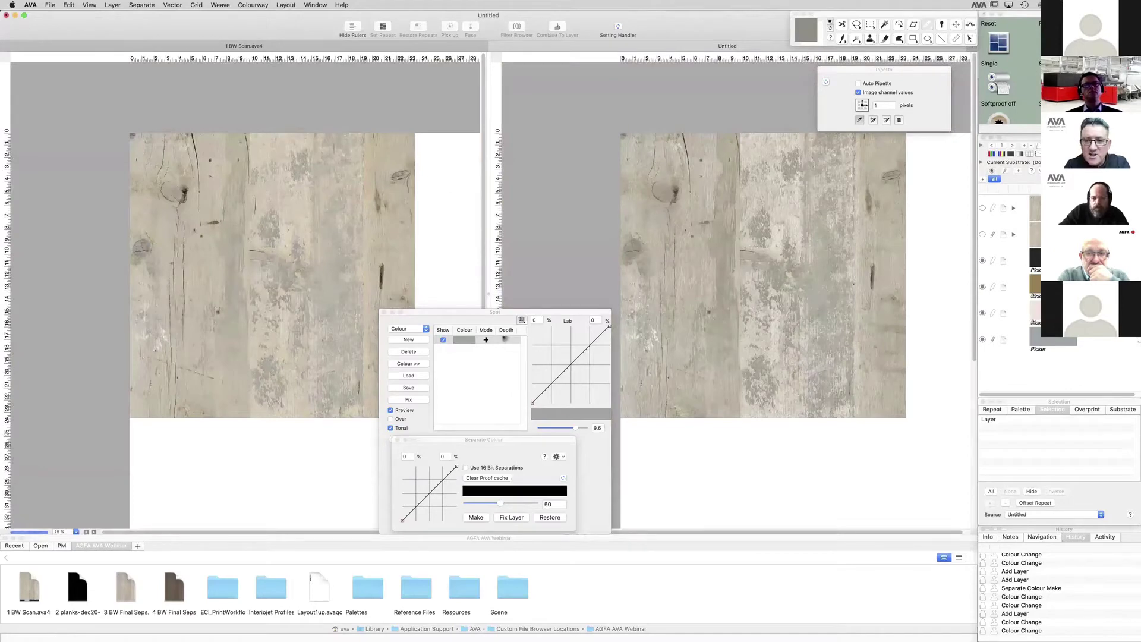
{"action": "double_click", "coordinate": [1051, 313]}
{"action": "left_click_drag", "start_coordinate": [840, 331], "coordinate": [848, 330]}
{"action": "left_click", "coordinate": [936, 313]}
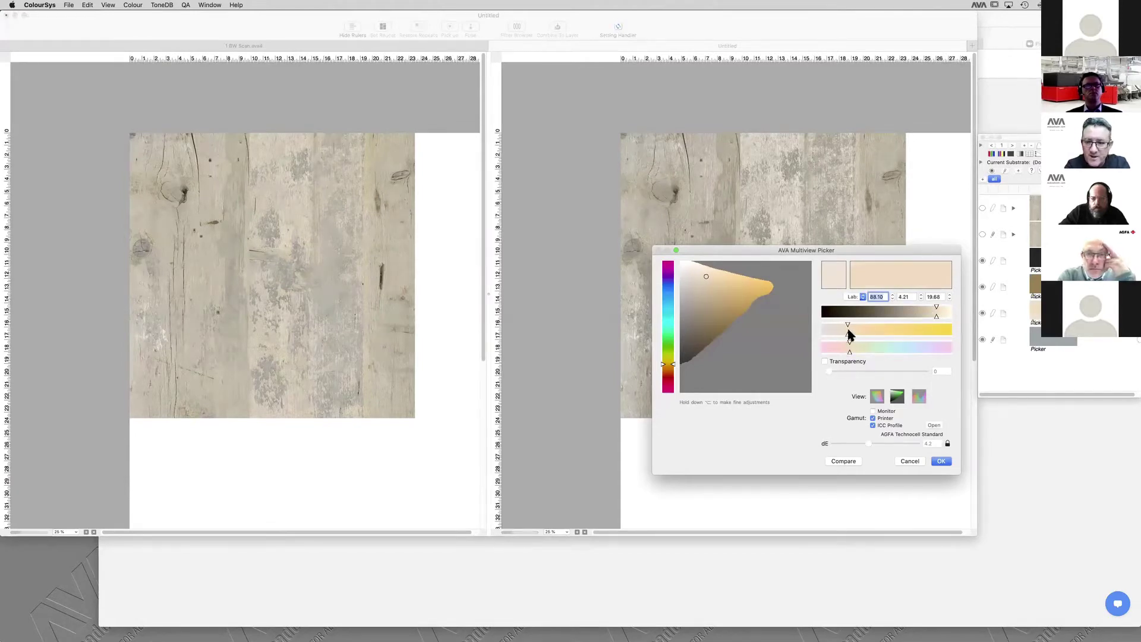
{"action": "left_click", "coordinate": [942, 462]}
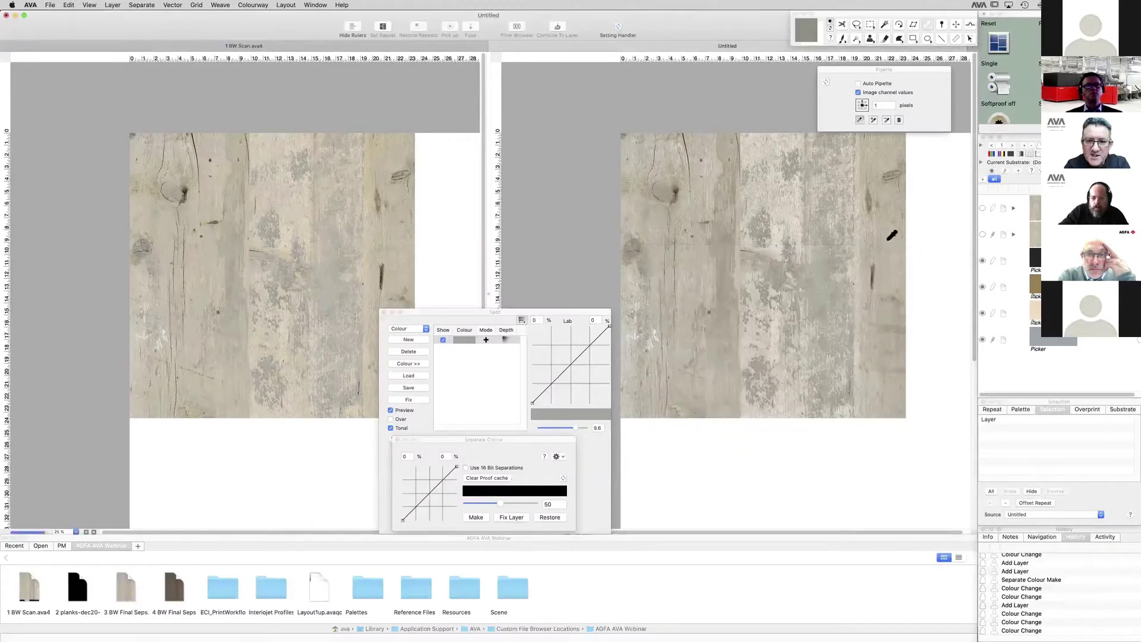
Step: Set the beige layer's colour to a less saturated tone of about Lab 88.1, 2.6, 12.3
{"action": "left_click", "coordinate": [765, 257]}
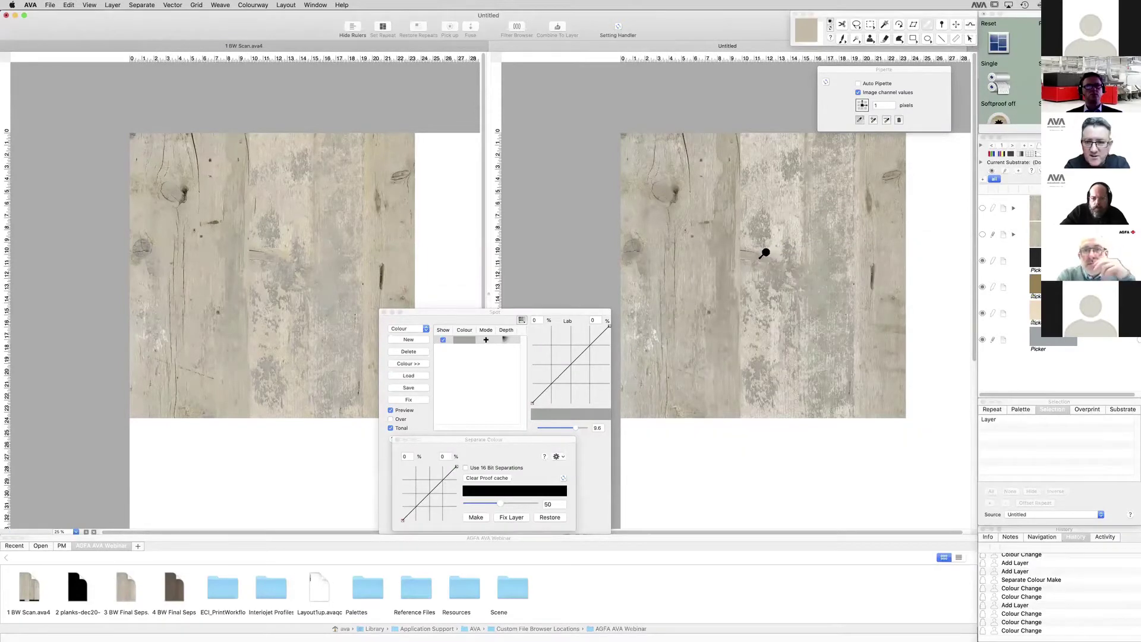
{"action": "scroll", "coordinate": [766, 252], "scroll_direction": "down", "scroll_amount": 2}
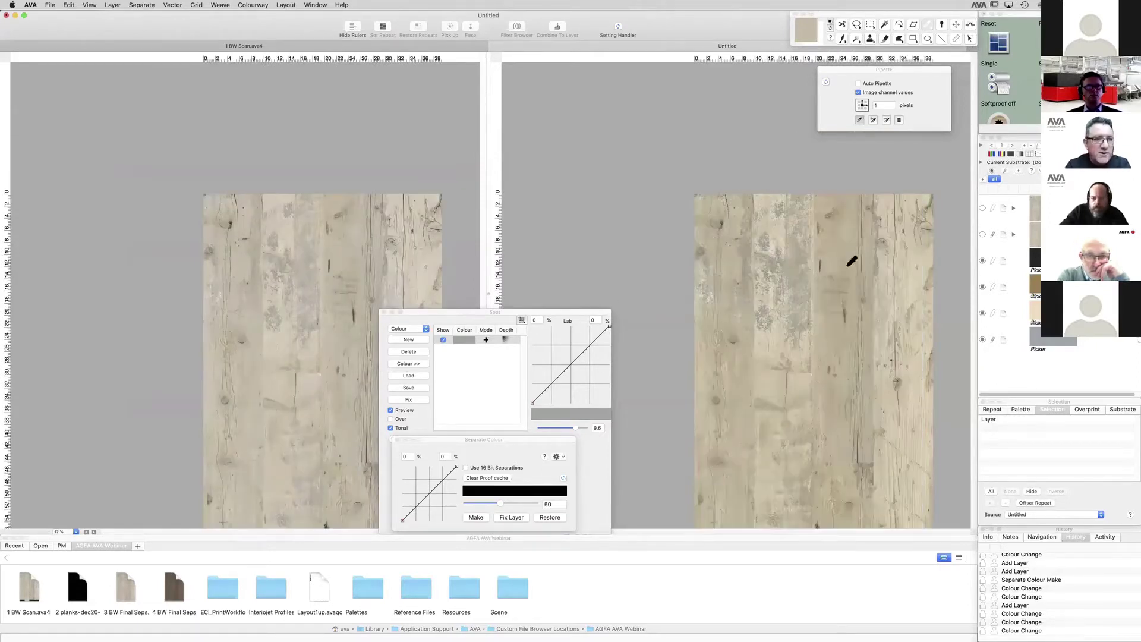
{"action": "double_click", "coordinate": [1038, 314]}
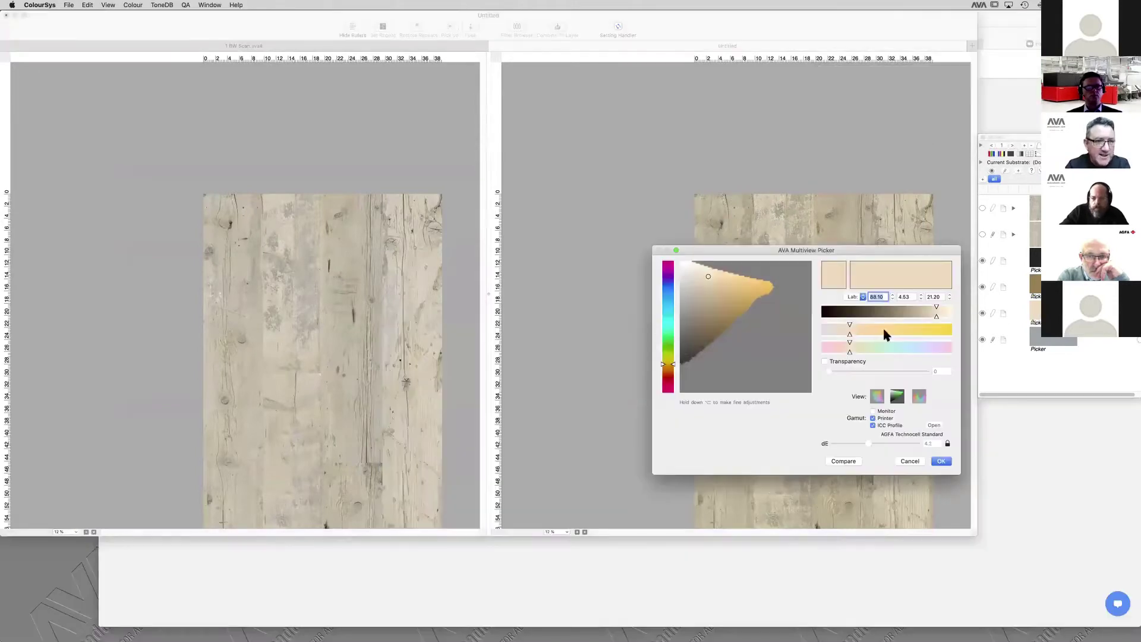
{"action": "left_click_drag", "start_coordinate": [847, 334], "coordinate": [838, 334]}
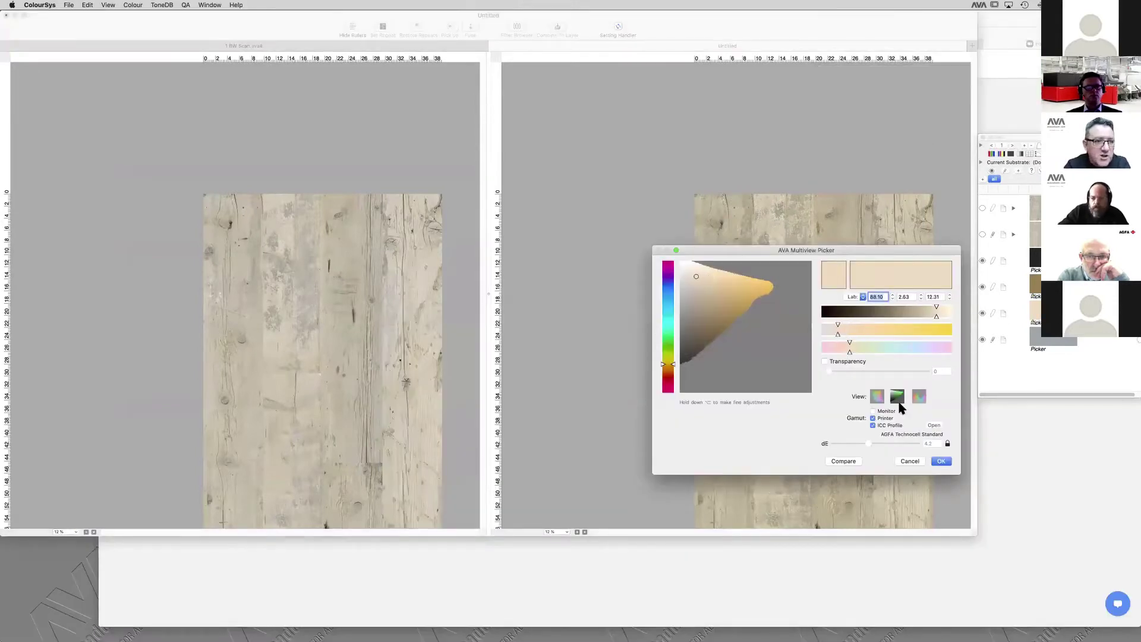
{"action": "left_click", "coordinate": [941, 462]}
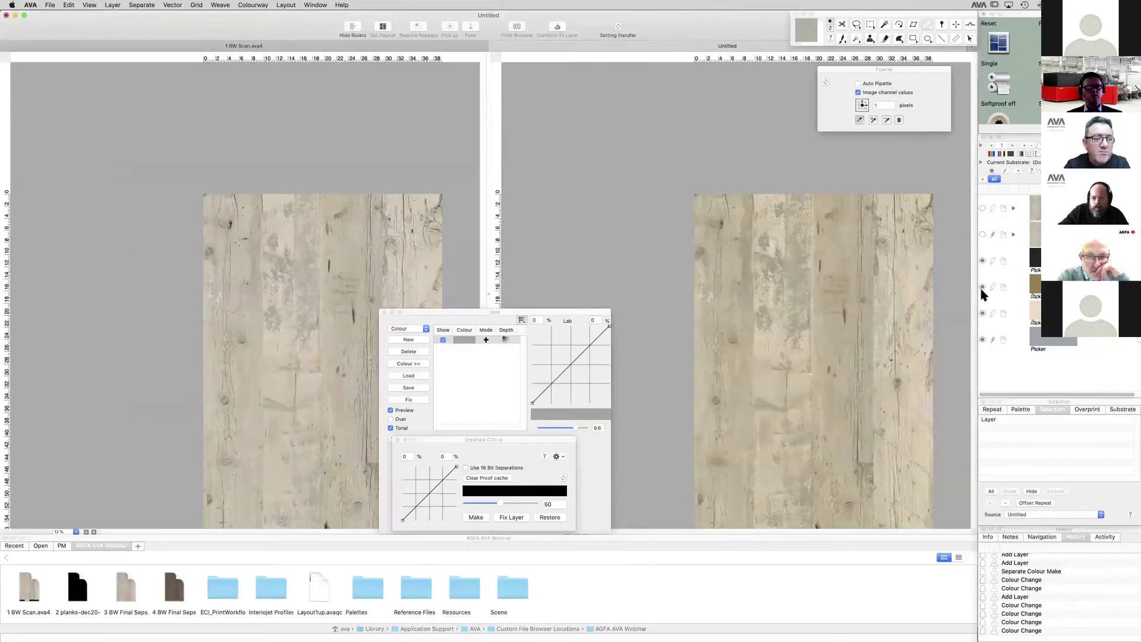
Step: Fix the grey layer's spot separation, and fix the Separate Colour result on the brown and beige layers
{"action": "left_click", "coordinate": [399, 402]}
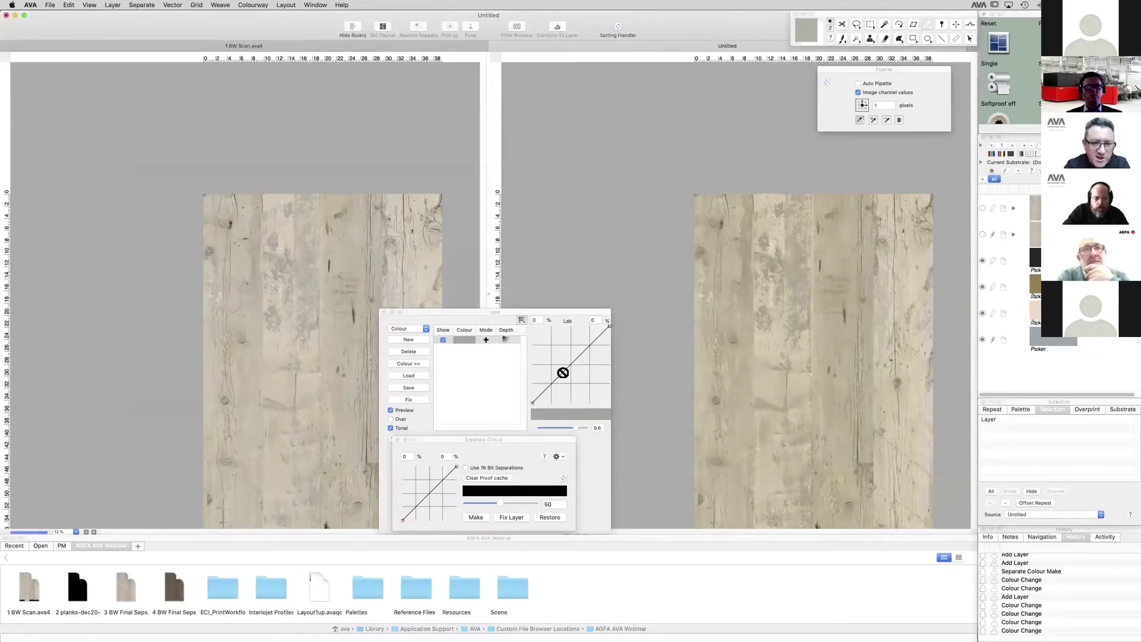
{"action": "left_click", "coordinate": [994, 287]}
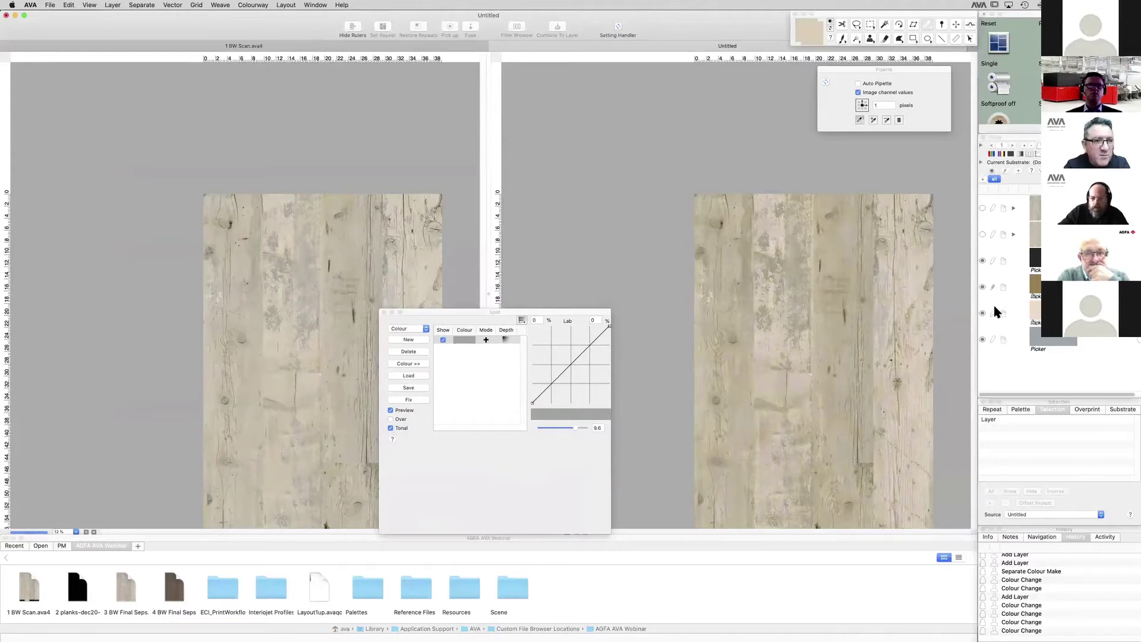
{"action": "left_click", "coordinate": [991, 310]}
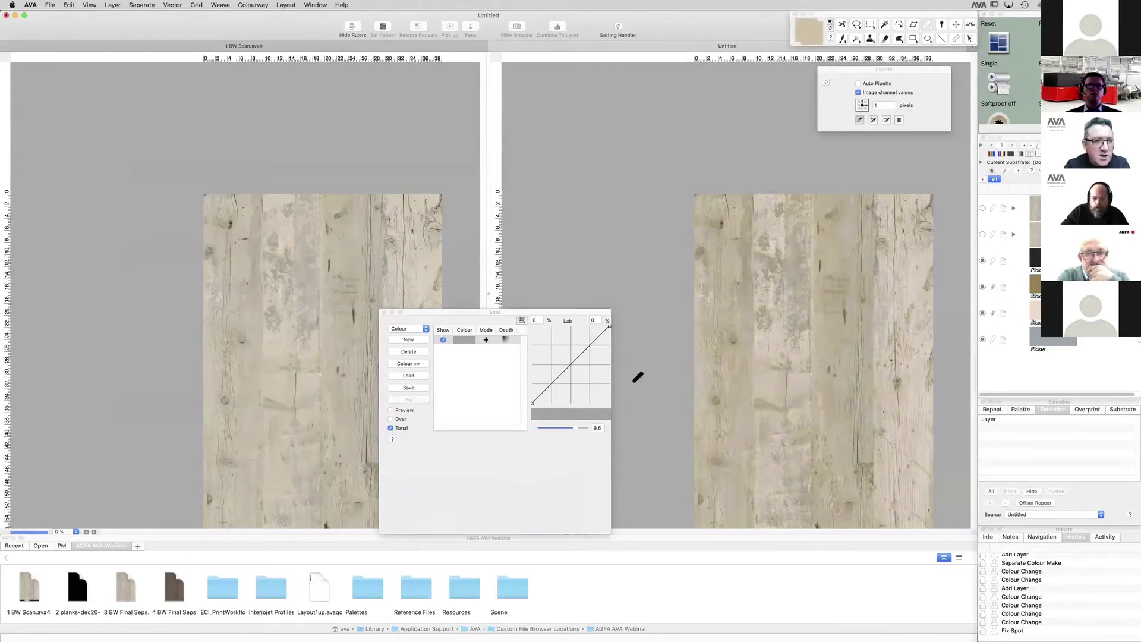
{"action": "left_click", "coordinate": [385, 312]}
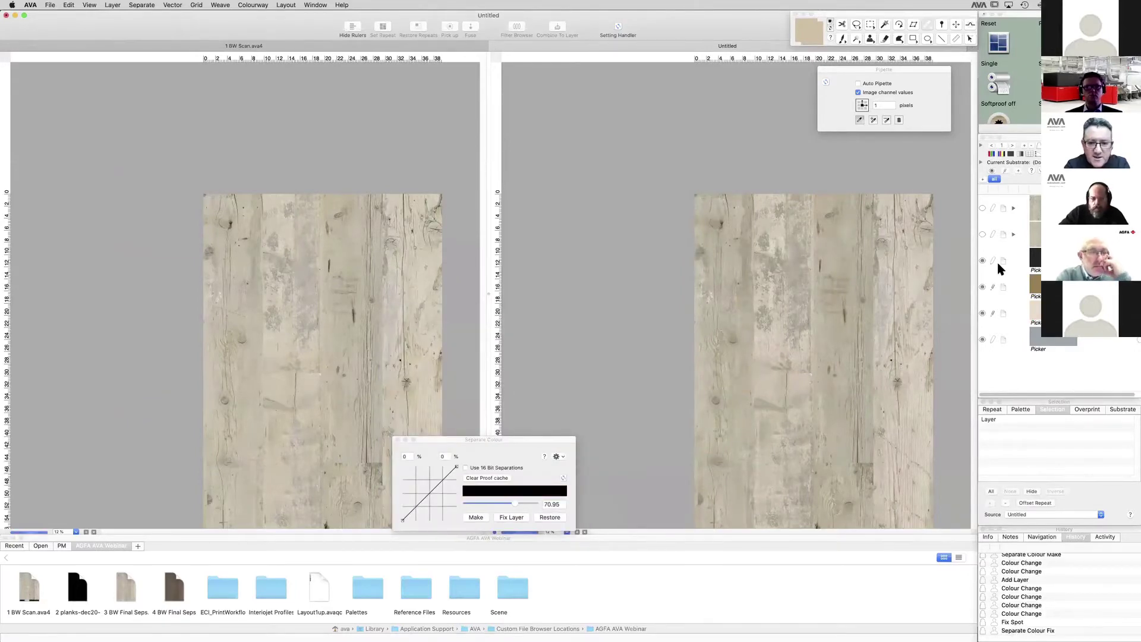
Step: Lighten the brown layer's colour to about Lab 63.9, 5.9, 32.6
{"action": "double_click", "coordinate": [1035, 286]}
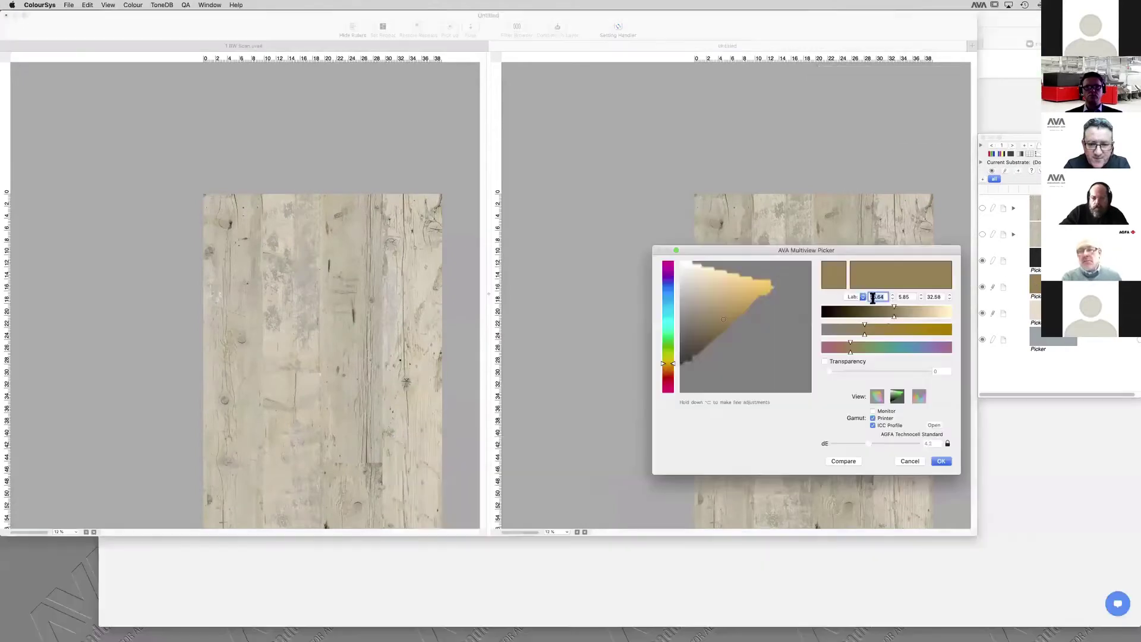
{"action": "left_click", "coordinate": [906, 314]}
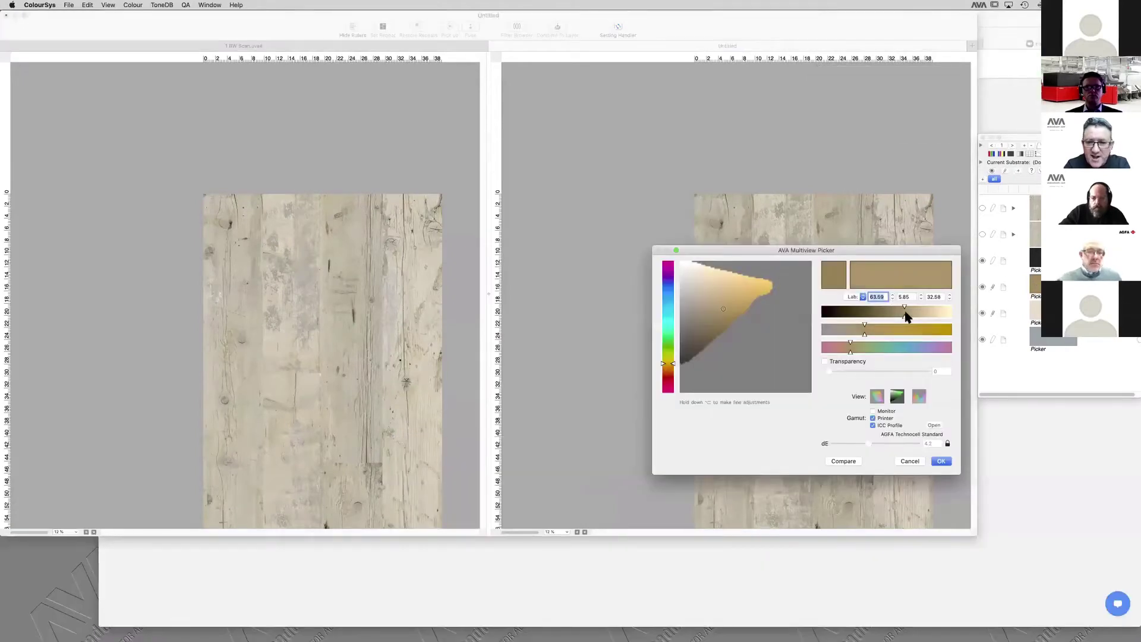
{"action": "left_click", "coordinate": [942, 462]}
Step: Move the dark detail layer to the end of the layer order and the beige layer ahead of the brown one
{"action": "left_click_drag", "start_coordinate": [1049, 351], "coordinate": [1050, 347]}
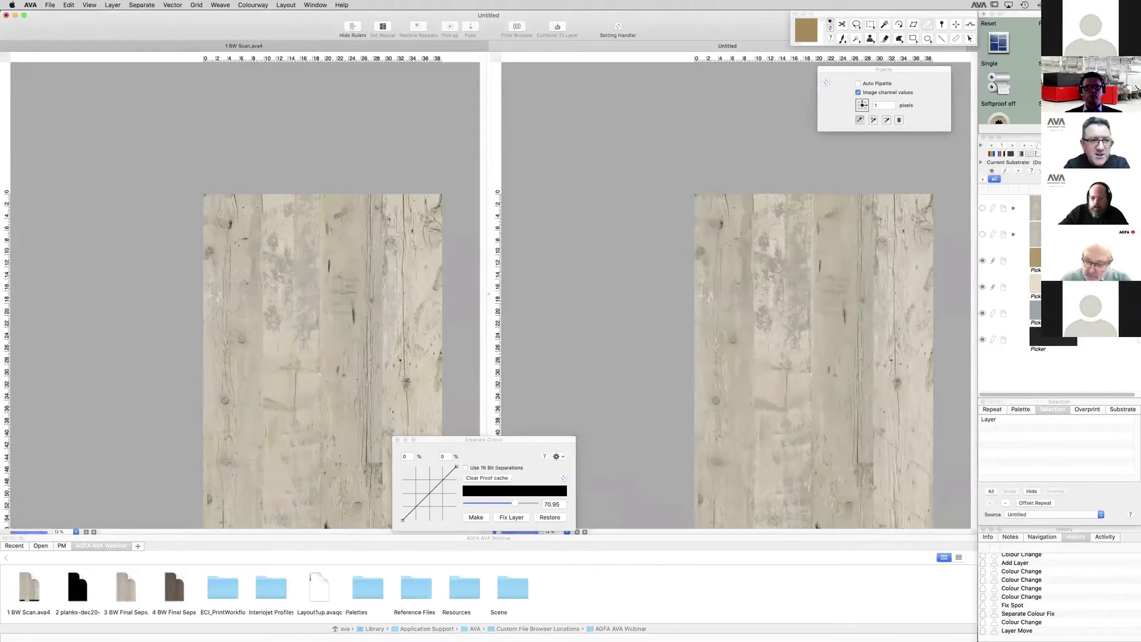
{"action": "left_click_drag", "start_coordinate": [1049, 286], "coordinate": [1049, 250]}
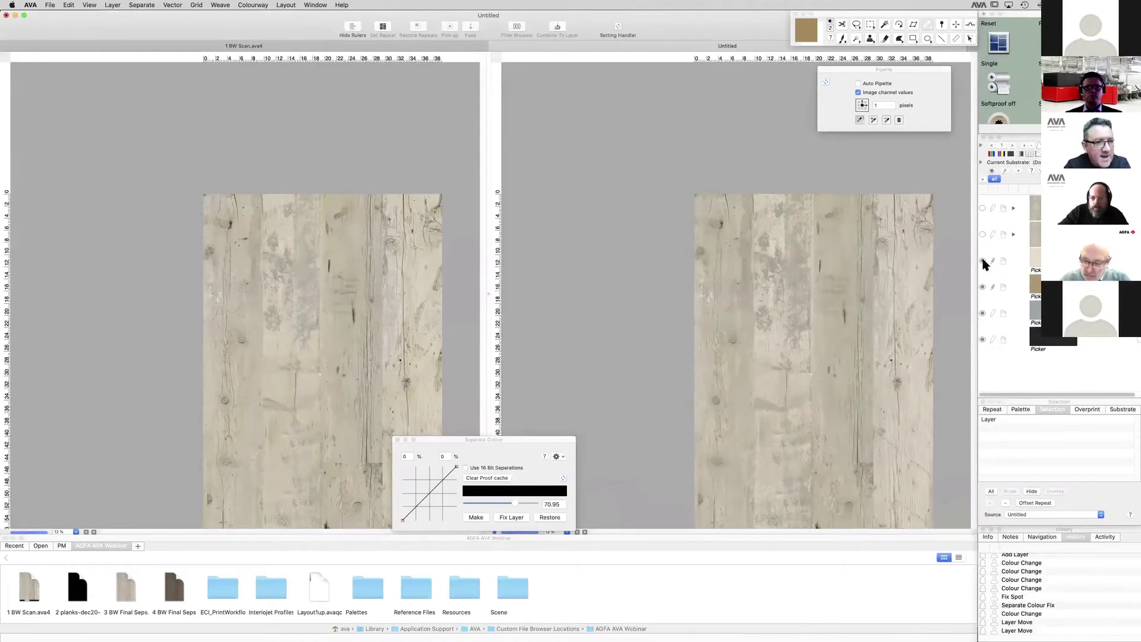
Step: View the separated layers individually across the full plank layout, and show all four together again
{"action": "left_click", "coordinate": [983, 261]}
{"action": "left_click", "coordinate": [983, 288]}
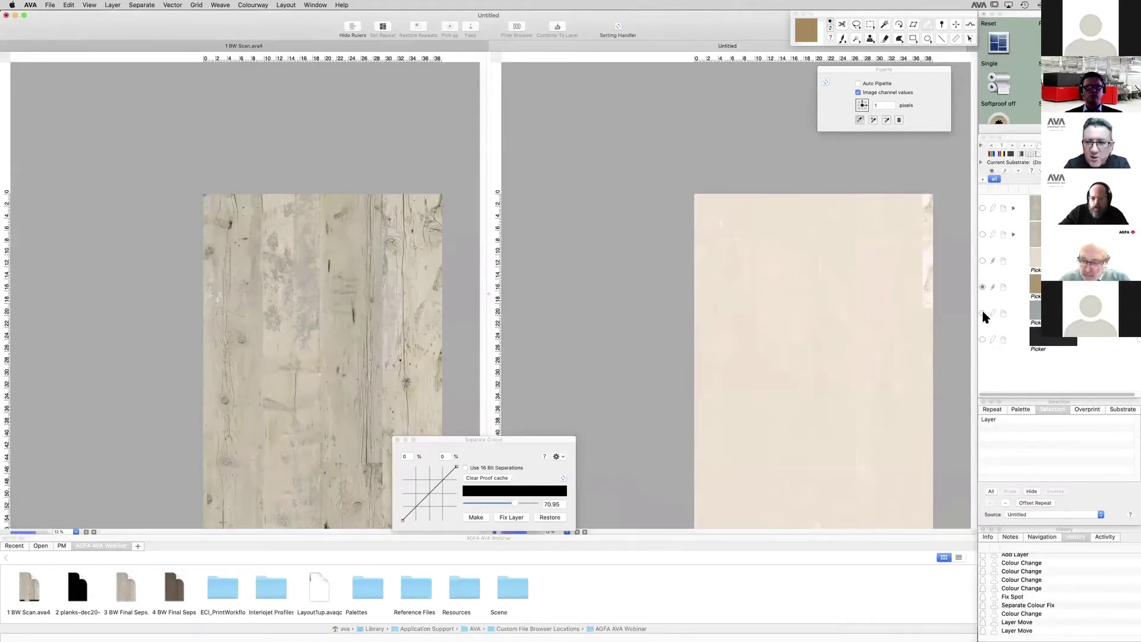
{"action": "key", "text": "super+equal"}
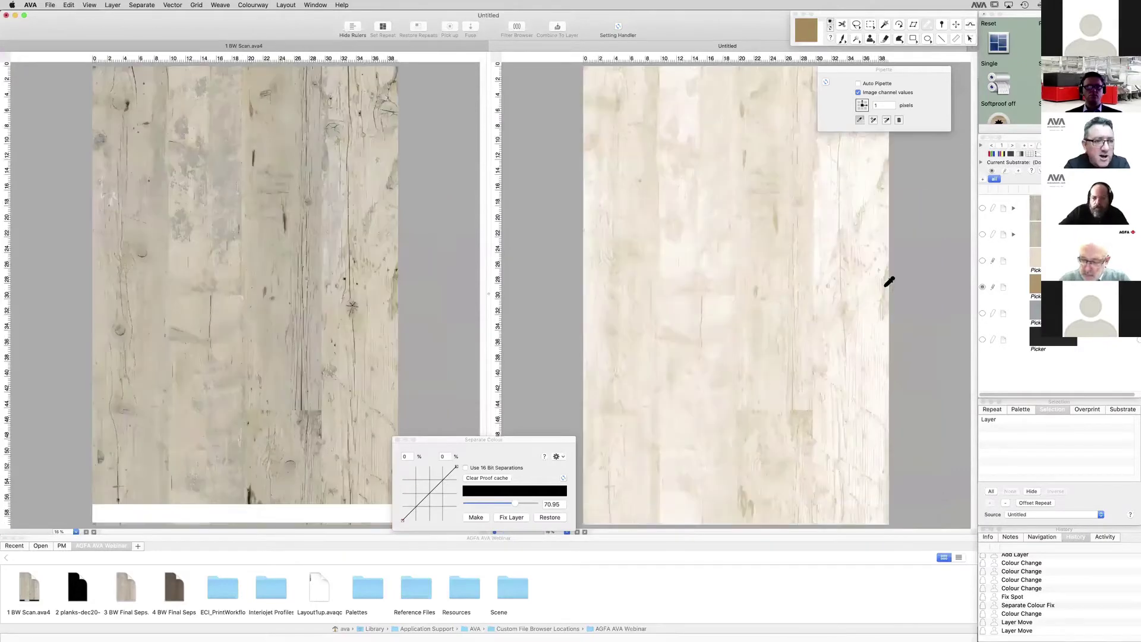
{"action": "left_click", "coordinate": [982, 340]}
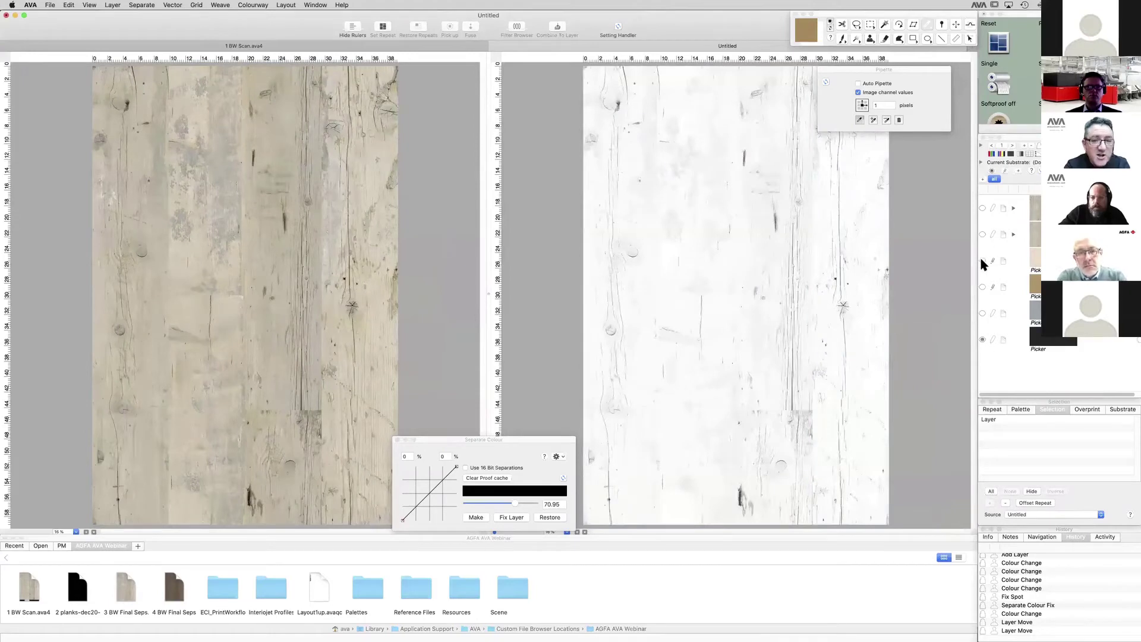
{"action": "left_click_drag", "start_coordinate": [982, 259], "coordinate": [979, 346]}
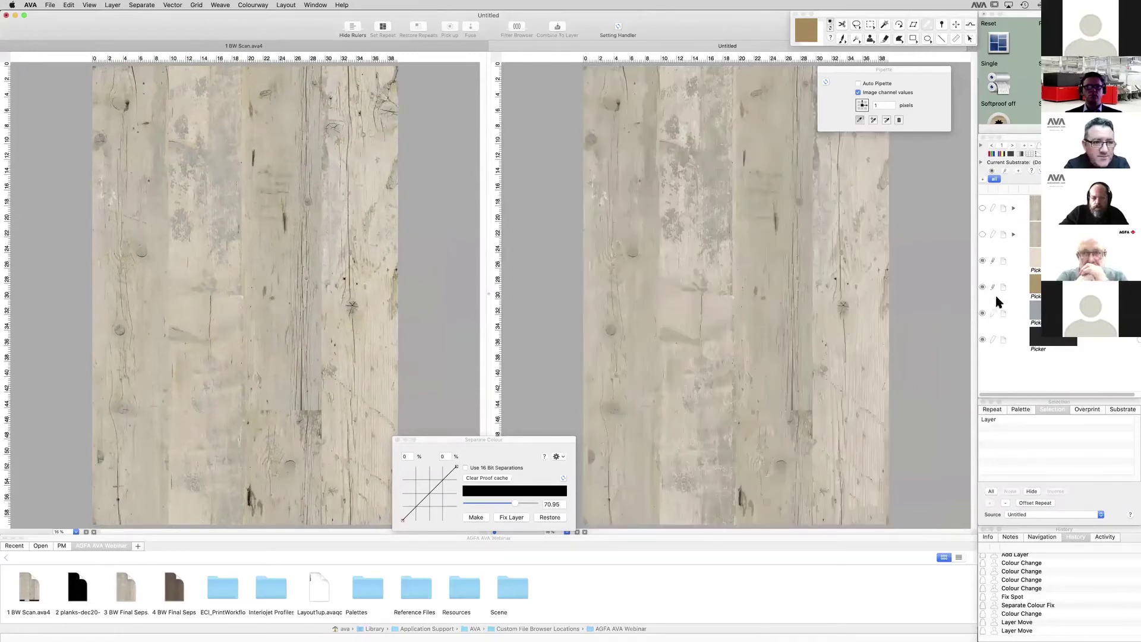
Step: Apply a Gamma curve to the grey layer, pulled below the diagonal at about the 27% input point
{"action": "left_click", "coordinate": [986, 306]}
{"action": "left_click", "coordinate": [991, 311]}
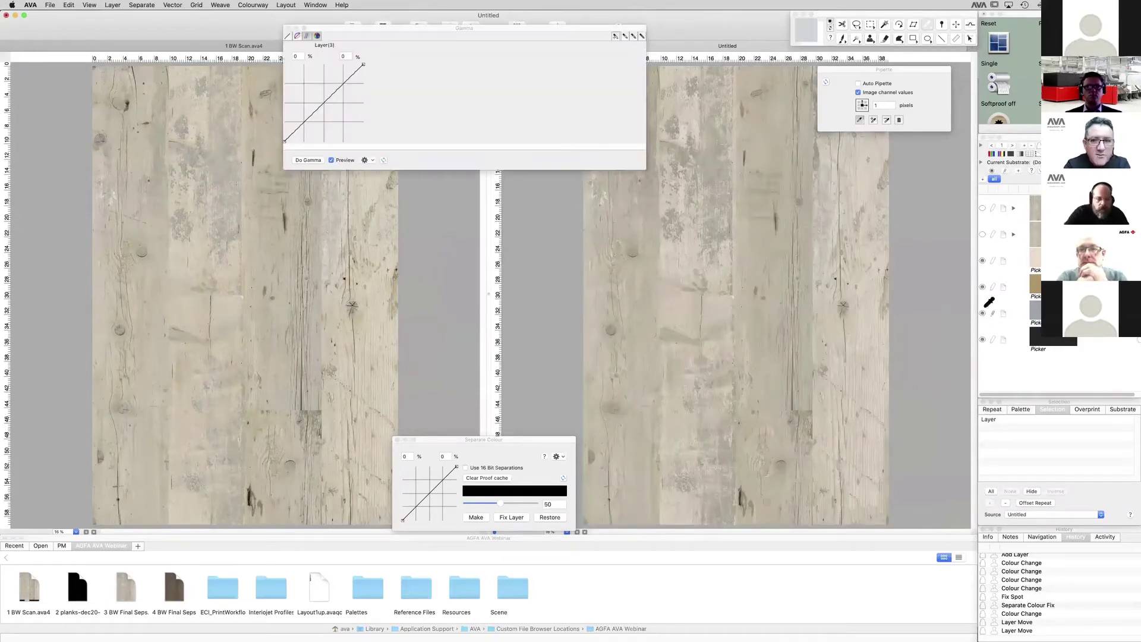
{"action": "left_click", "coordinate": [304, 129]}
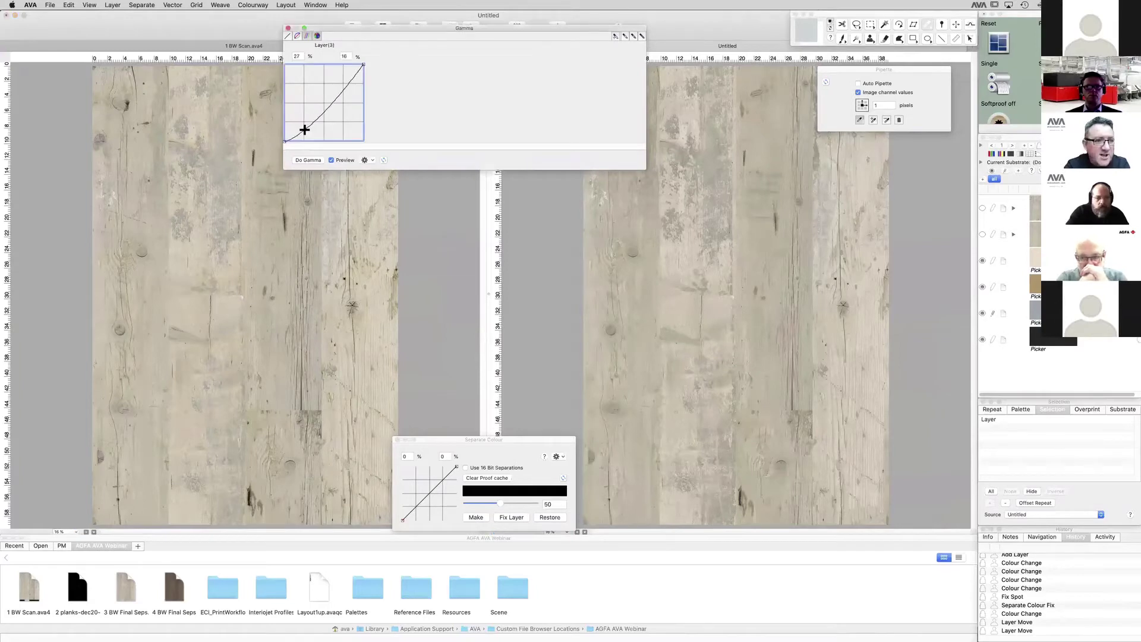
{"action": "left_click_drag", "start_coordinate": [305, 130], "coordinate": [304, 126]}
{"action": "left_click", "coordinate": [331, 159]}
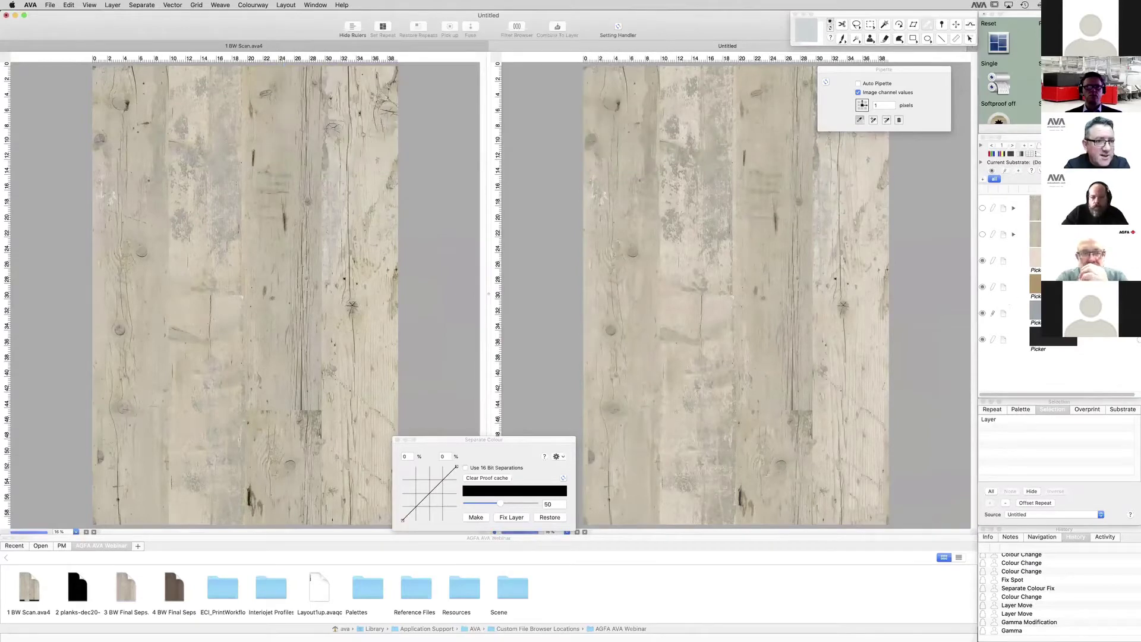
Step: Raise the grey layer colour's lightness to about 68.8 and fine-tune its saturation
{"action": "left_click", "coordinate": [889, 320]}
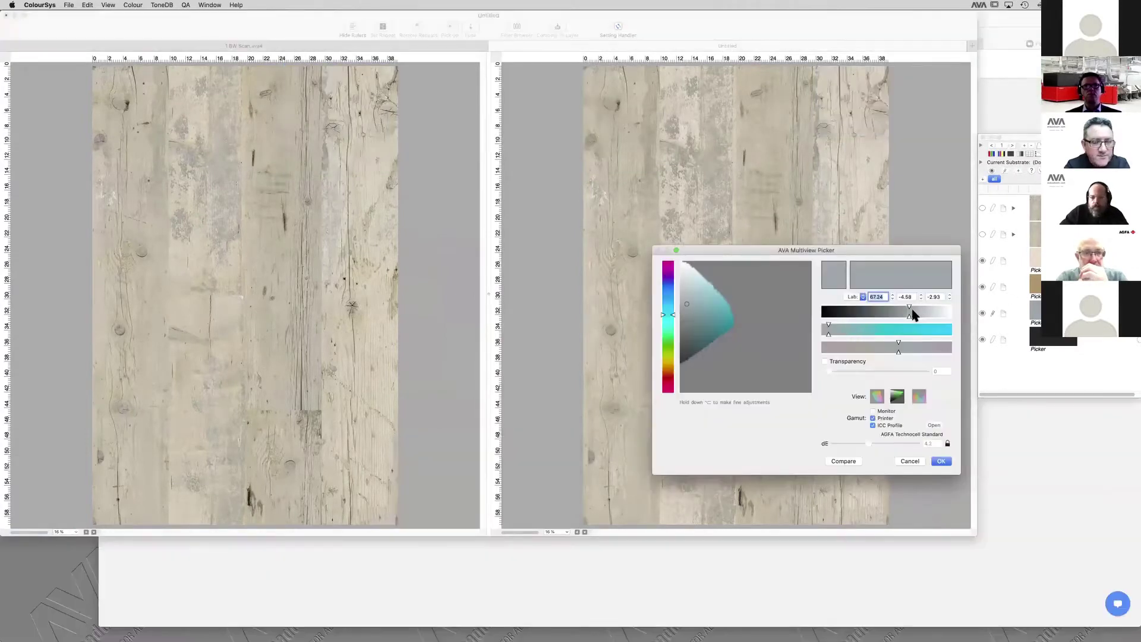
{"action": "left_click_drag", "start_coordinate": [916, 308], "coordinate": [912, 309]}
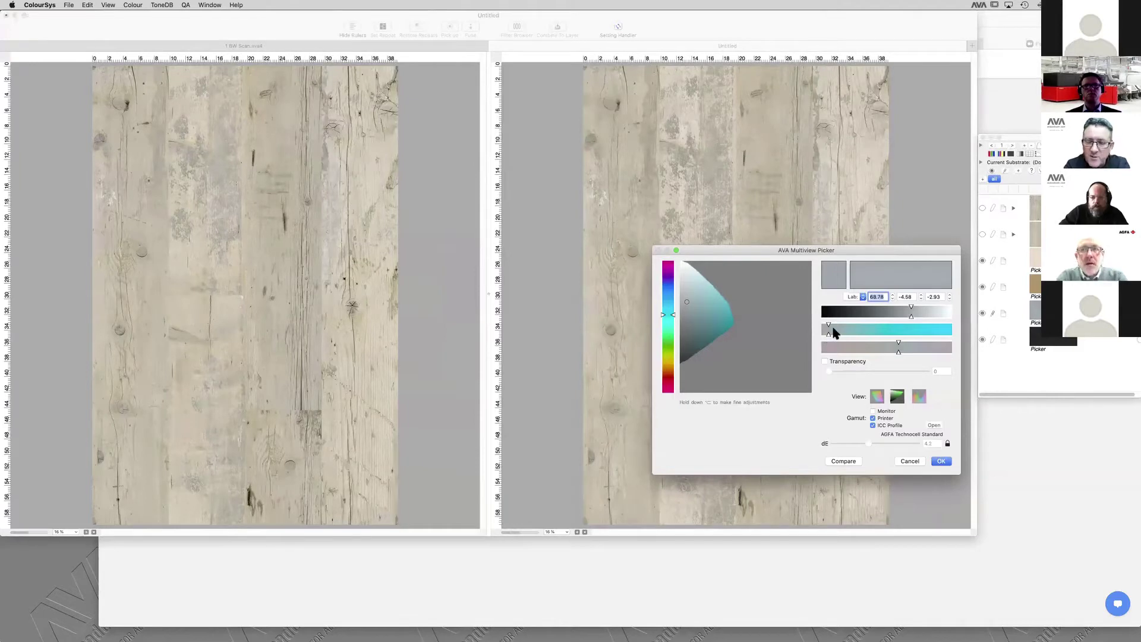
{"action": "left_click_drag", "start_coordinate": [834, 330], "coordinate": [831, 330]}
{"action": "left_click", "coordinate": [940, 461]}
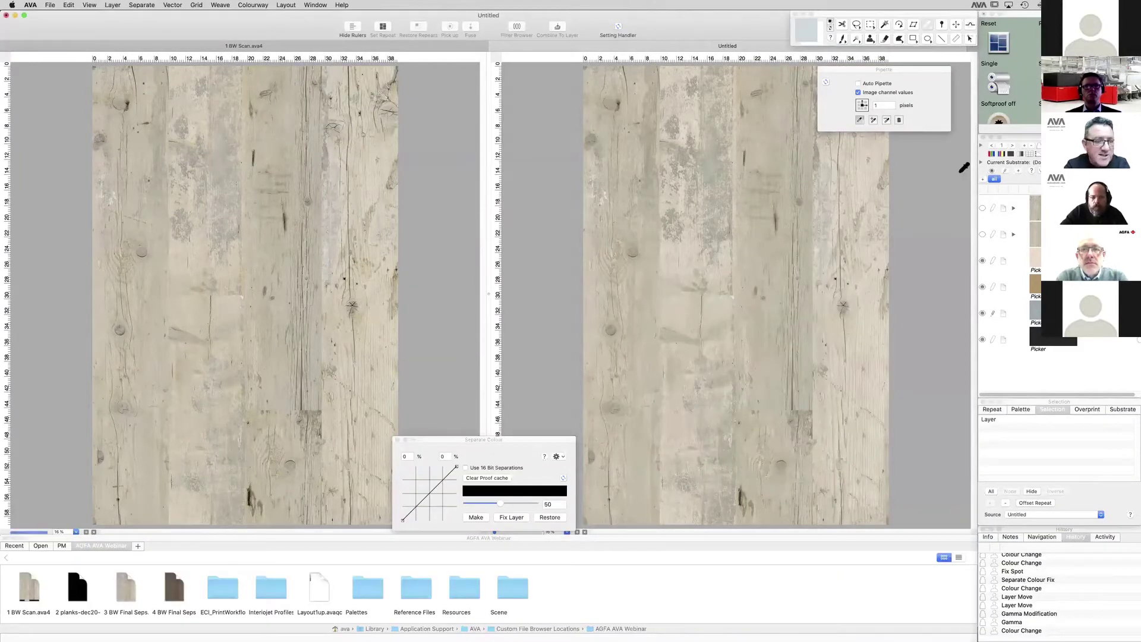
Step: Darken the brown layer's colour to a lightness of about 56 and increase its saturation slightly
{"action": "double_click", "coordinate": [1036, 289]}
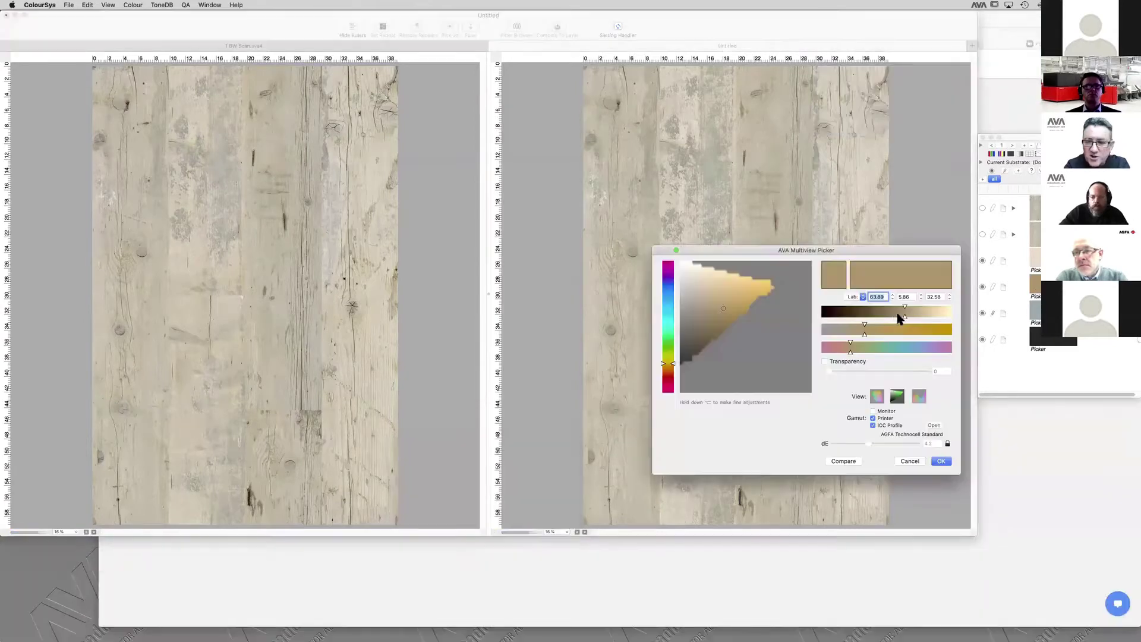
{"action": "left_click", "coordinate": [896, 311]}
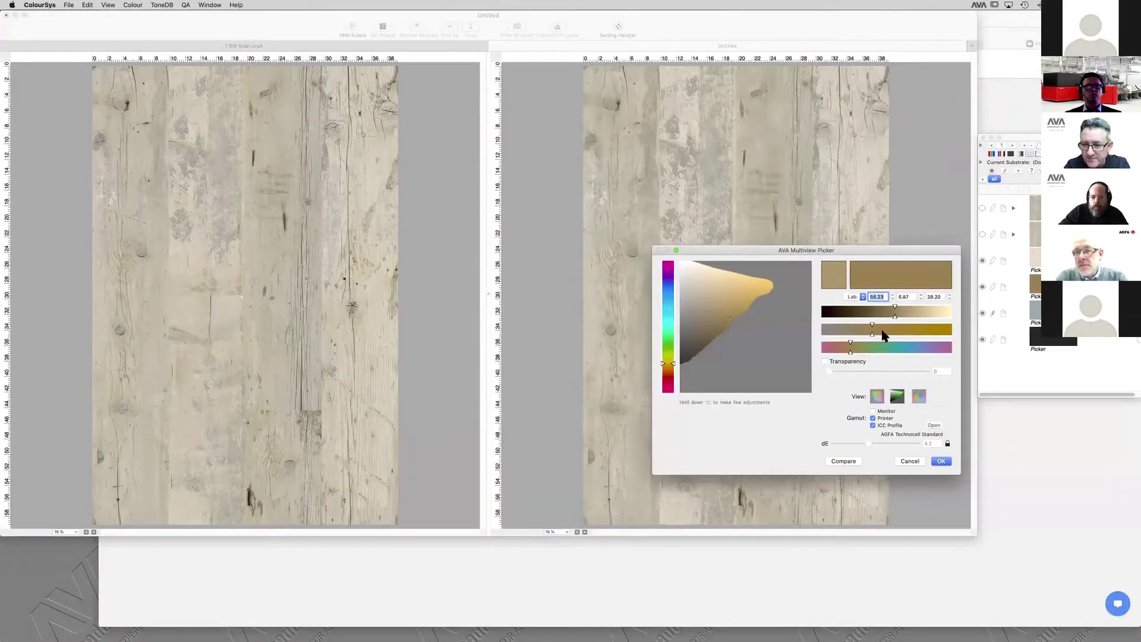
{"action": "left_click", "coordinate": [941, 461]}
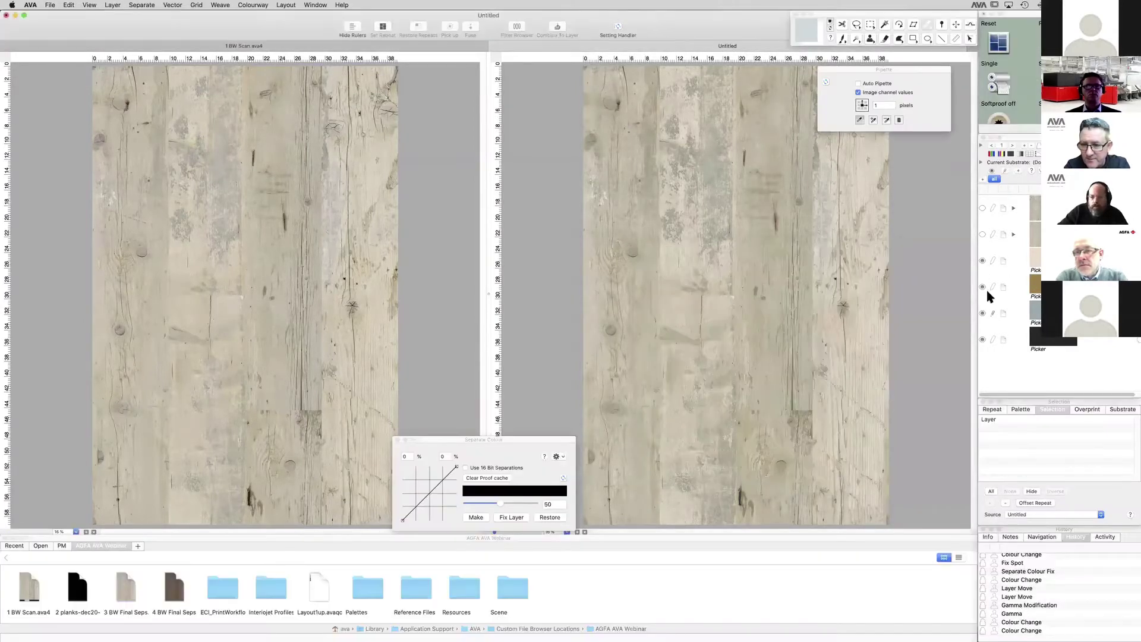
Step: View the brown, grey and dark layers individually and bring back the combined four-layer view
{"action": "left_click", "coordinate": [983, 288]}
{"action": "left_click", "coordinate": [983, 314]}
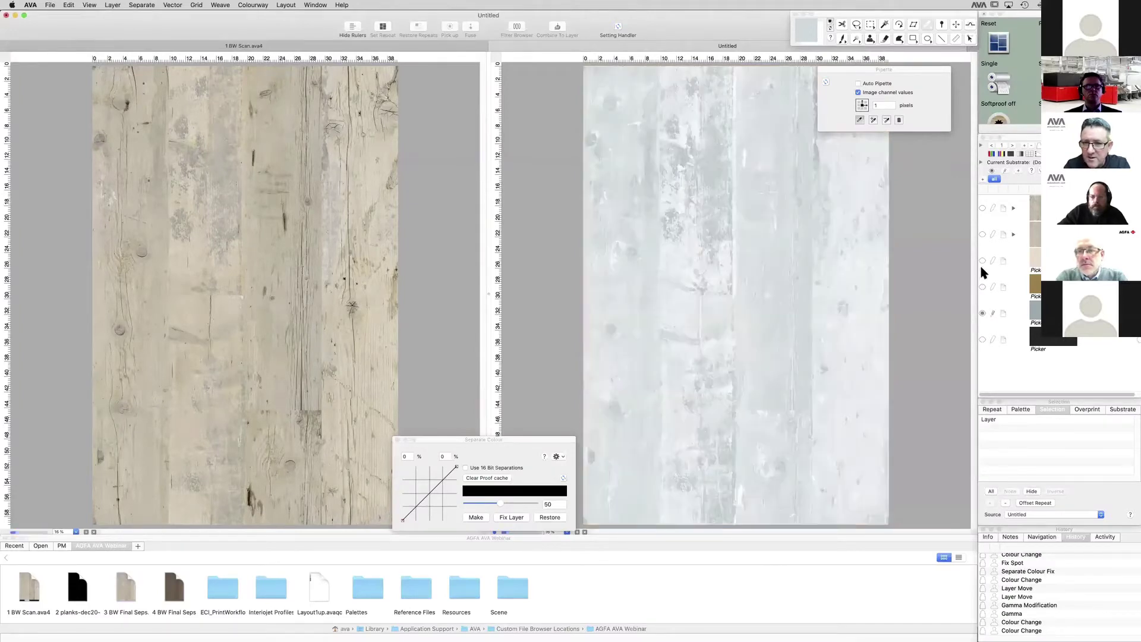
{"action": "left_click", "coordinate": [983, 340]}
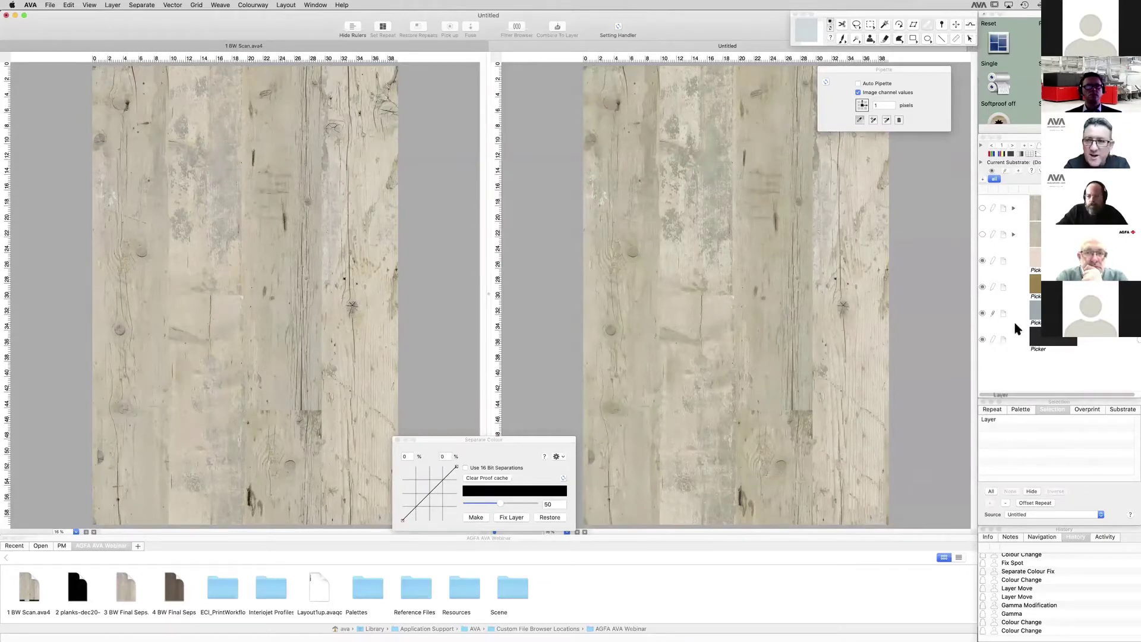
Step: Move the plank joint-line layer to the end of the layer order and recolour it medium brown, with a lightness of about 50
{"action": "left_click_drag", "start_coordinate": [1014, 324], "coordinate": [1054, 354]}
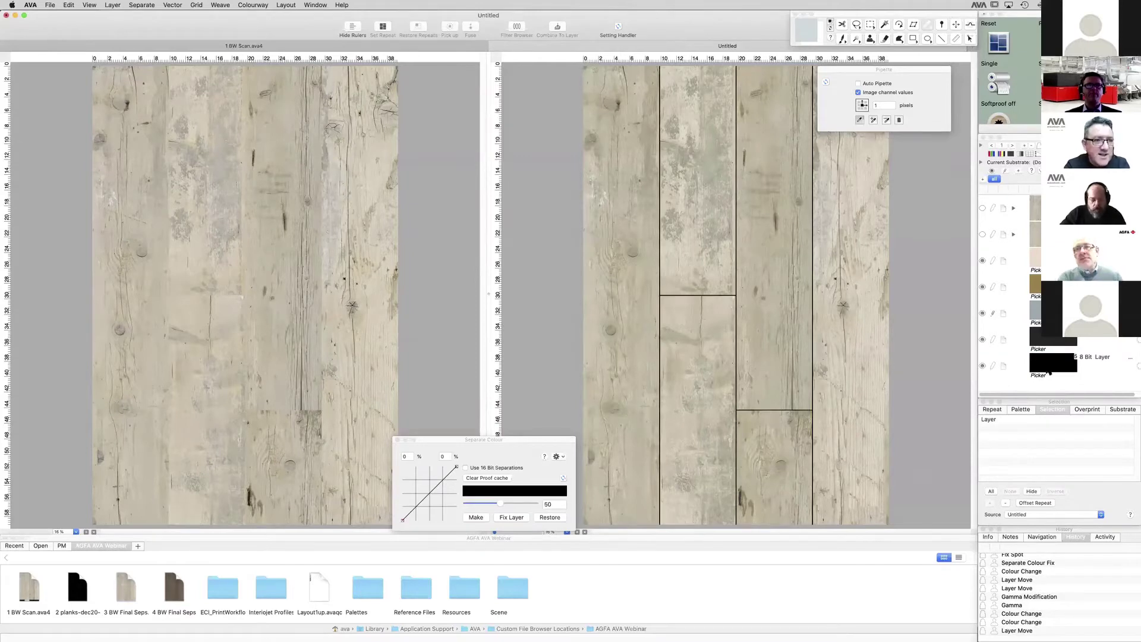
{"action": "double_click", "coordinate": [1048, 365]}
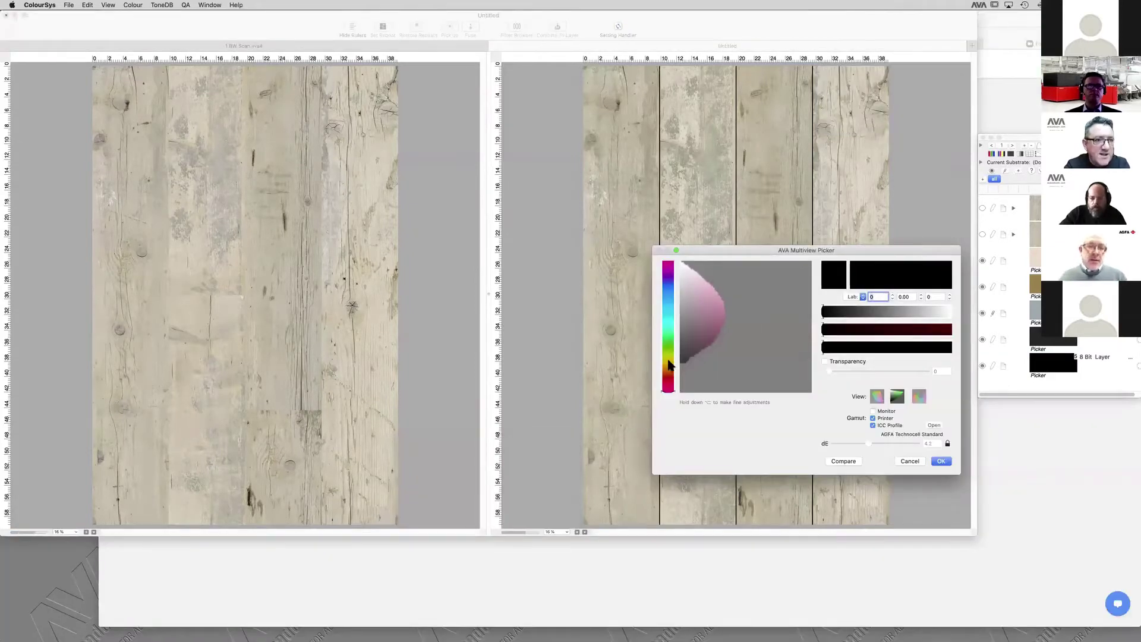
{"action": "left_click", "coordinate": [668, 365]}
{"action": "left_click", "coordinate": [703, 341]}
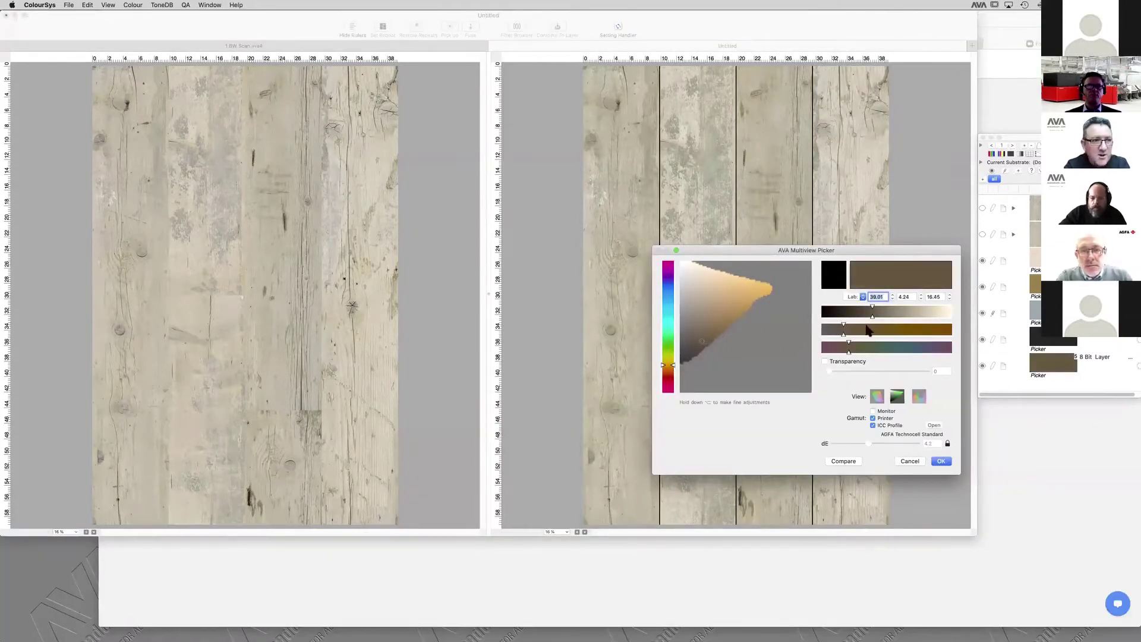
{"action": "left_click", "coordinate": [886, 312]}
{"action": "left_click", "coordinate": [851, 330]}
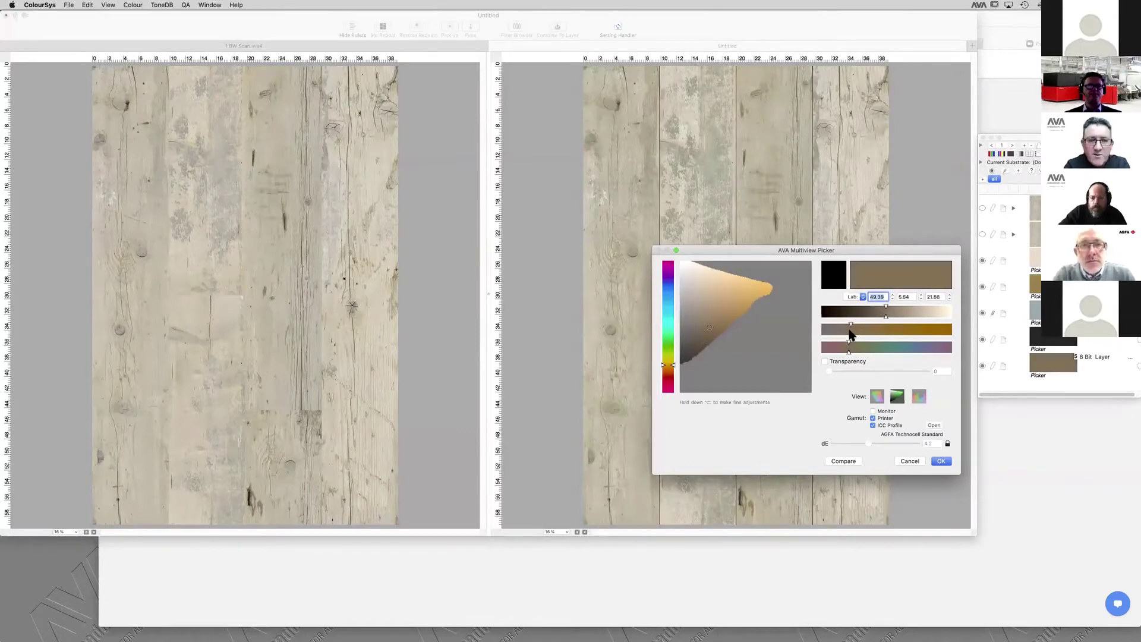
{"action": "left_click", "coordinate": [941, 462]}
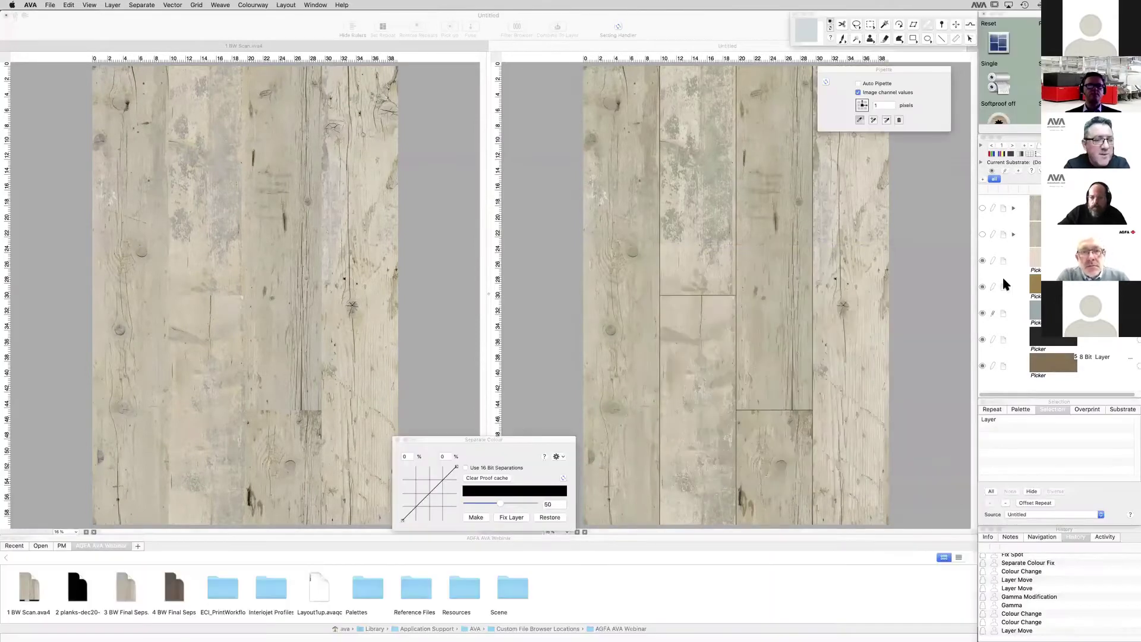
{"action": "left_click", "coordinate": [983, 366]}
{"action": "left_click", "coordinate": [984, 367]}
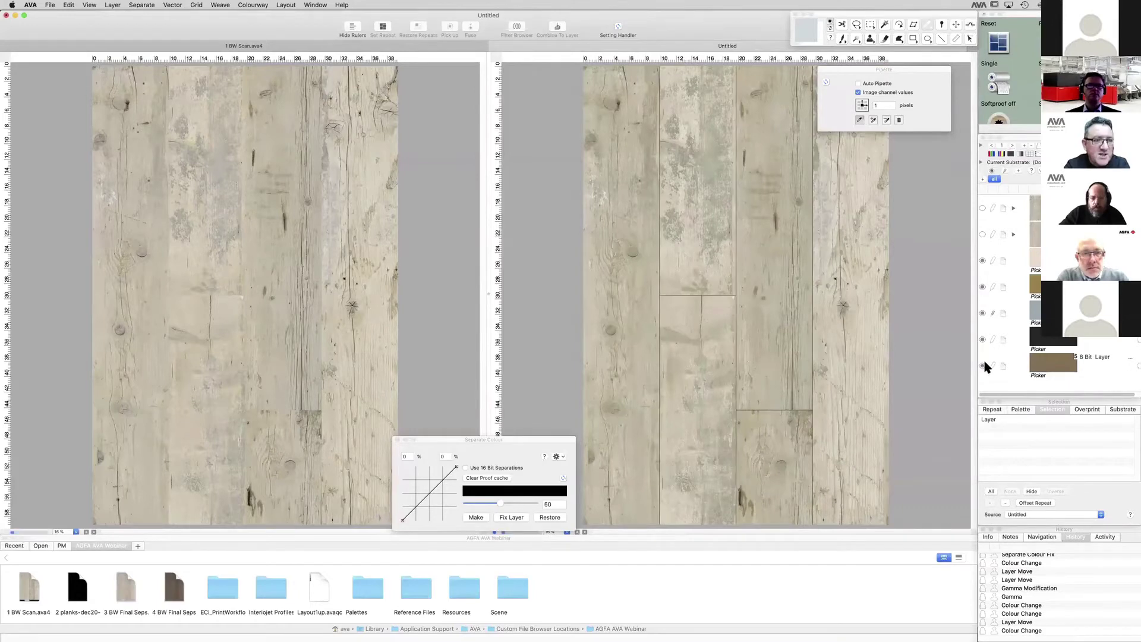
Step: Return to a single full-width view without the Separate Colour window, and delete the two hidden source image layers
{"action": "left_click", "coordinate": [93, 532]}
{"action": "left_click_drag", "start_coordinate": [505, 439], "coordinate": [504, 440]}
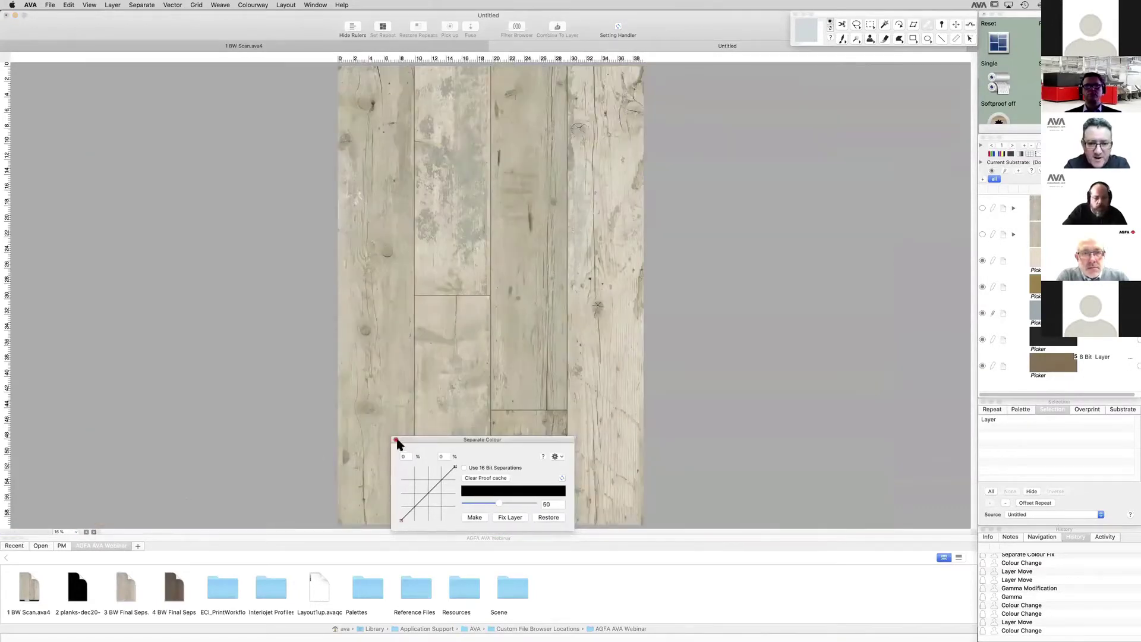
{"action": "left_click", "coordinate": [396, 439]}
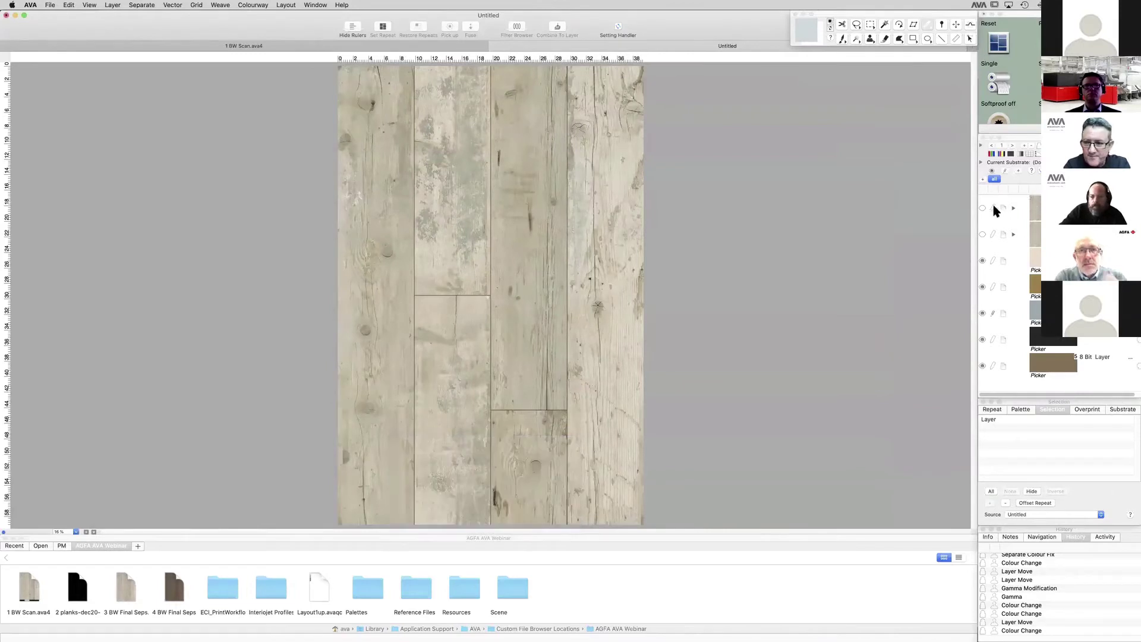
{"action": "key", "text": "Delete"}
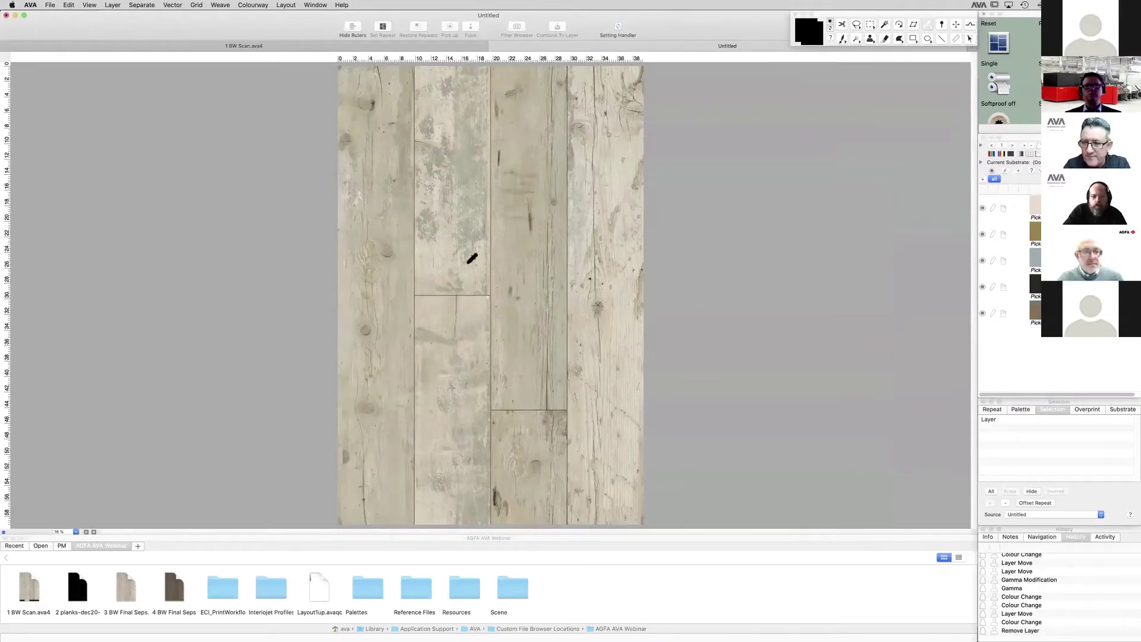
Step: View the remaining separated layers individually, including the joint-line layer, and show all five together again
{"action": "left_click", "coordinate": [983, 208]}
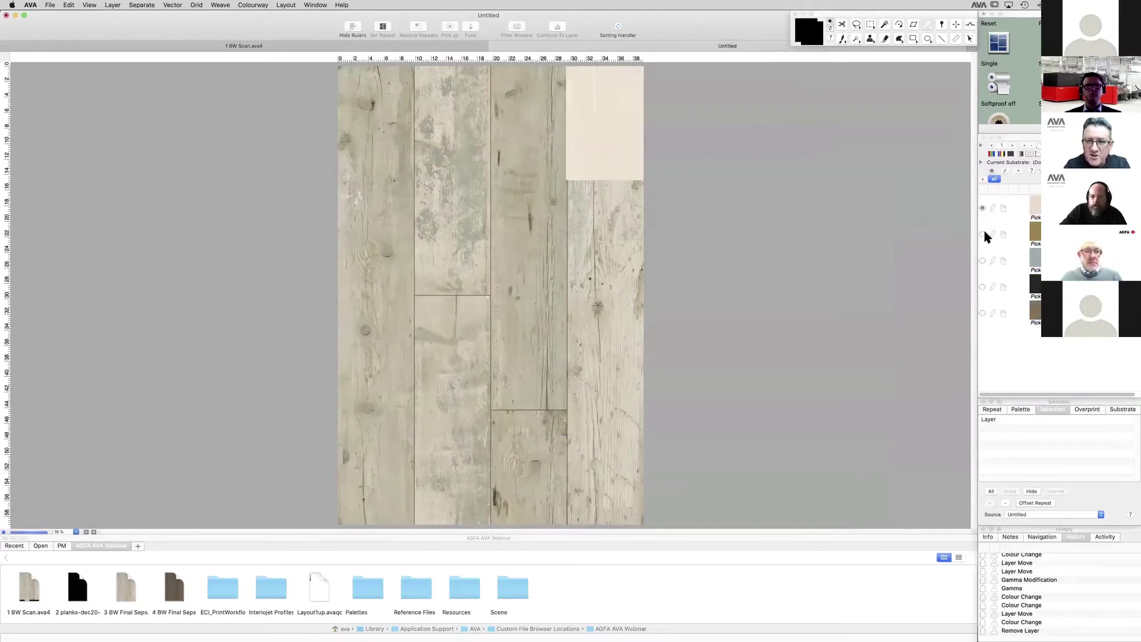
{"action": "left_click", "coordinate": [983, 234]}
{"action": "left_click", "coordinate": [983, 287]}
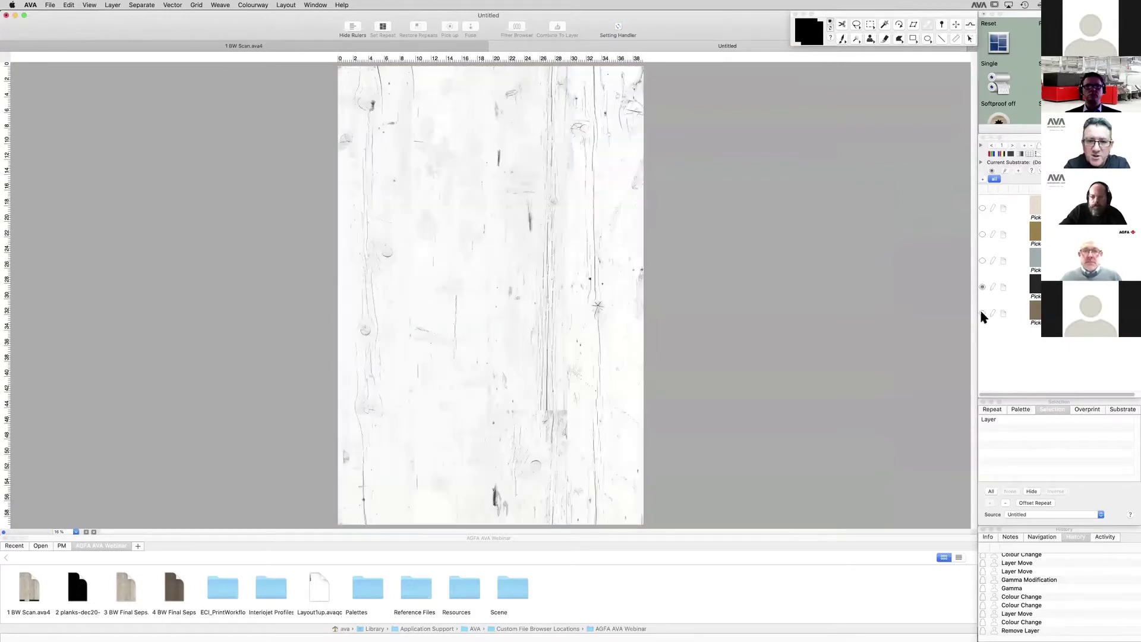
{"action": "left_click", "coordinate": [983, 311], "text": "alt"}
{"action": "left_click_drag", "start_coordinate": [981, 208], "coordinate": [980, 321]}
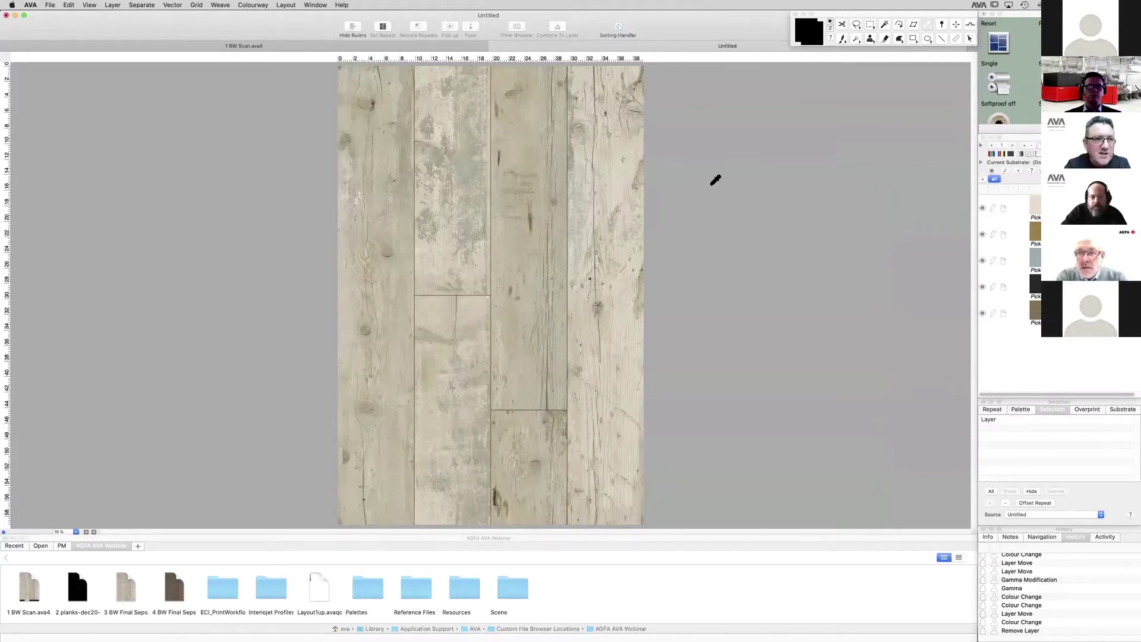
{"action": "left_click", "coordinate": [89, 5]}
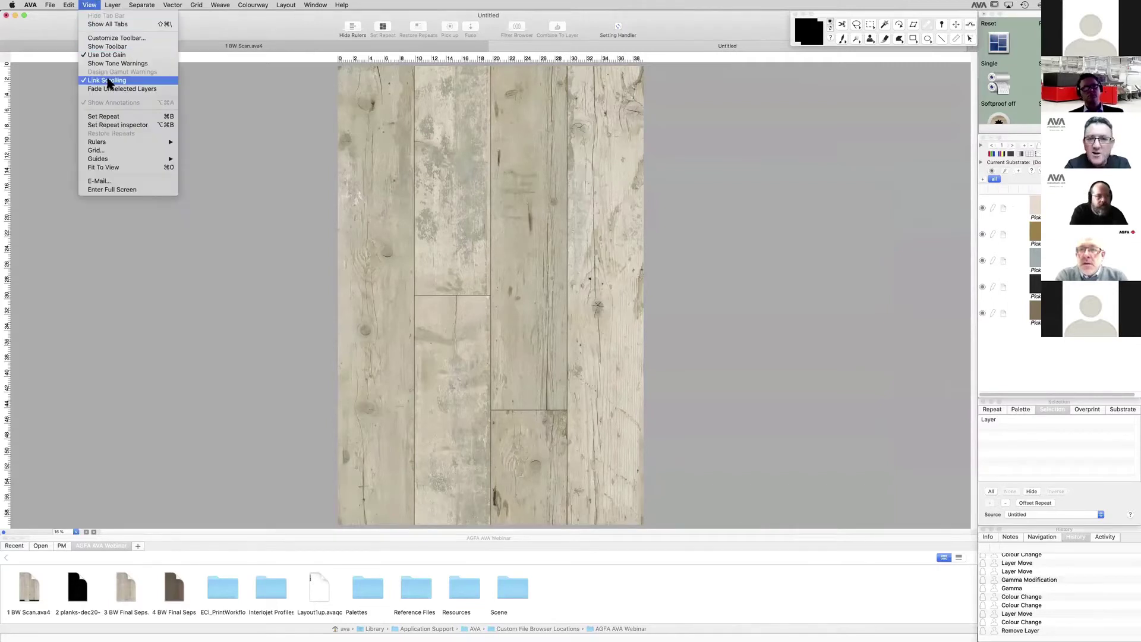
{"action": "left_click", "coordinate": [141, 150]}
{"action": "left_click", "coordinate": [618, 270]}
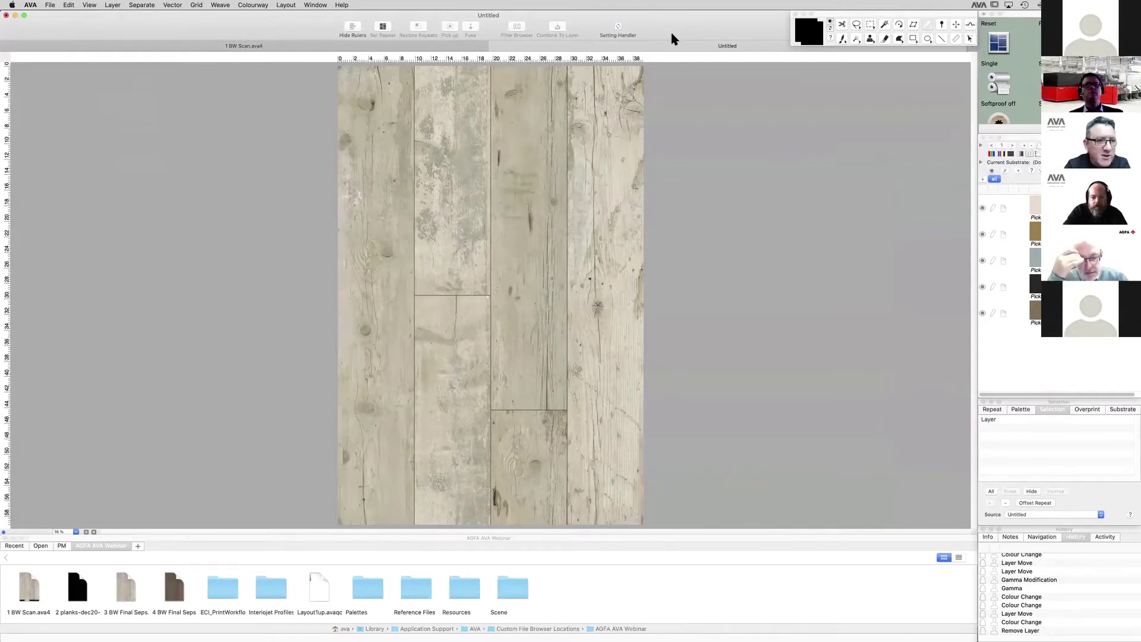
Step: Load the layers from 2 planks-dec20-height-gloss1.ava4 into the plank layout, accepting the different layer resolutions
{"action": "left_click", "coordinate": [113, 5]}
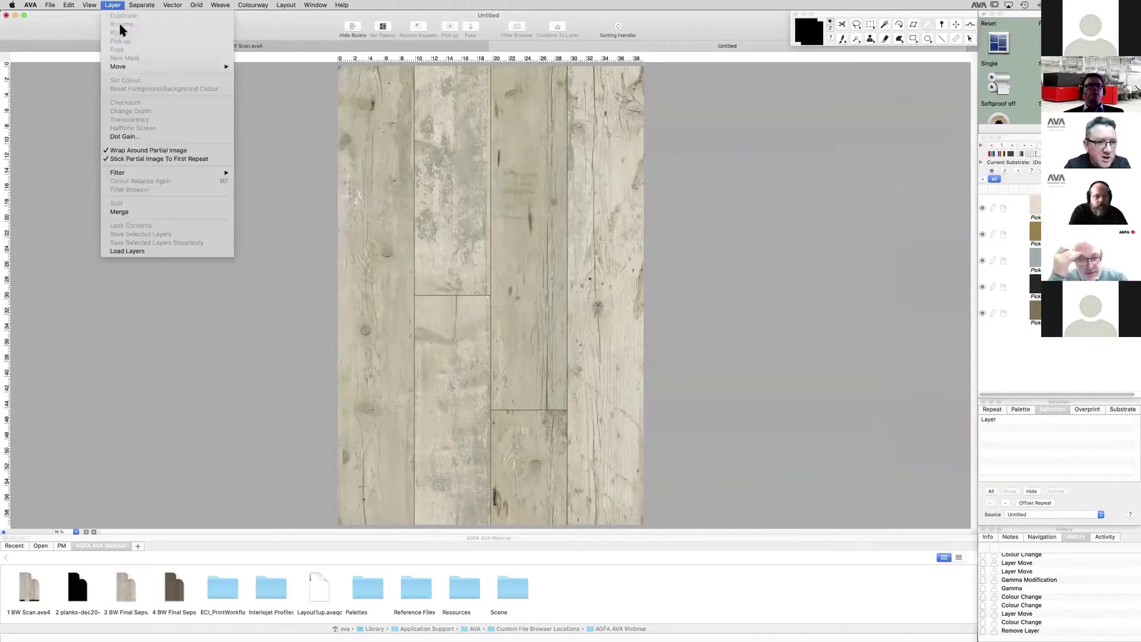
{"action": "left_click", "coordinate": [166, 252]}
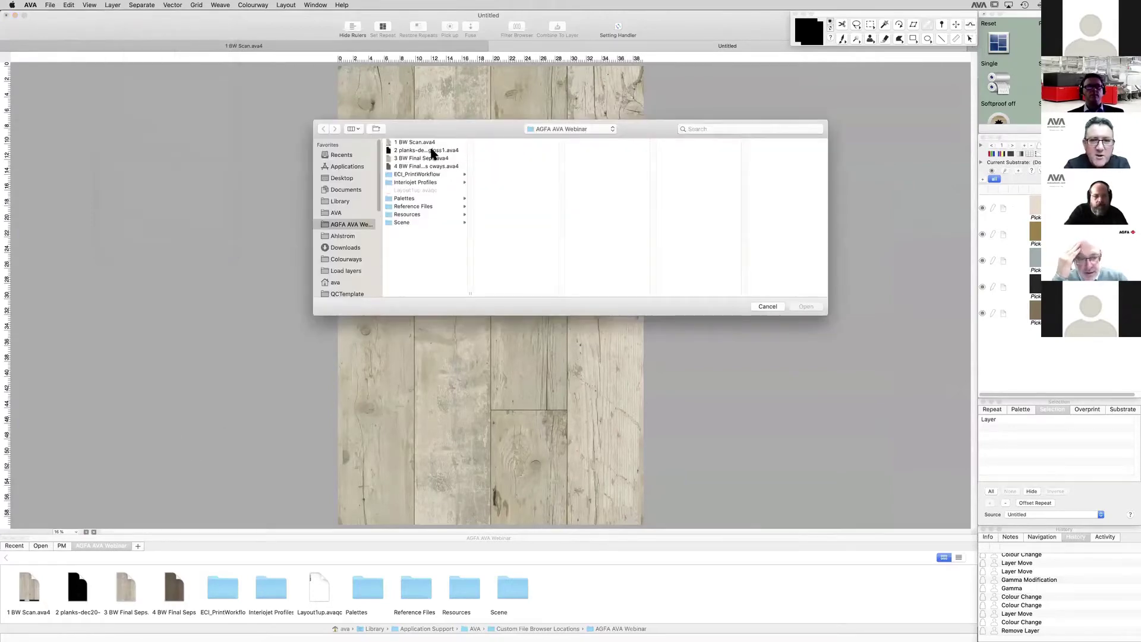
{"action": "left_click", "coordinate": [433, 151]}
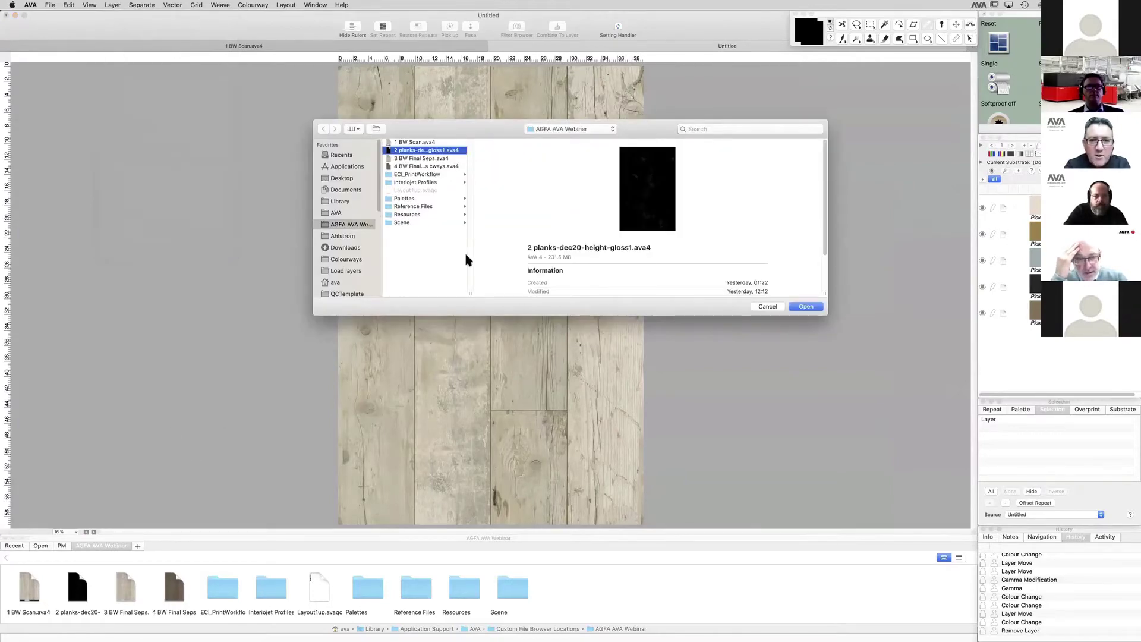
{"action": "left_click", "coordinate": [814, 308]}
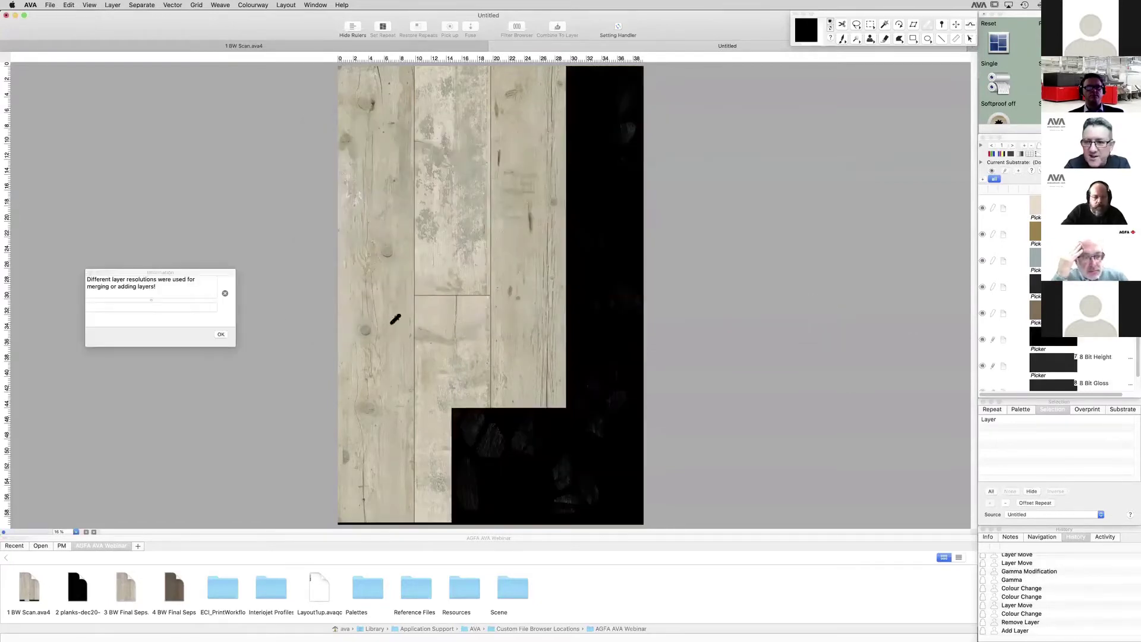
{"action": "left_click", "coordinate": [220, 334]}
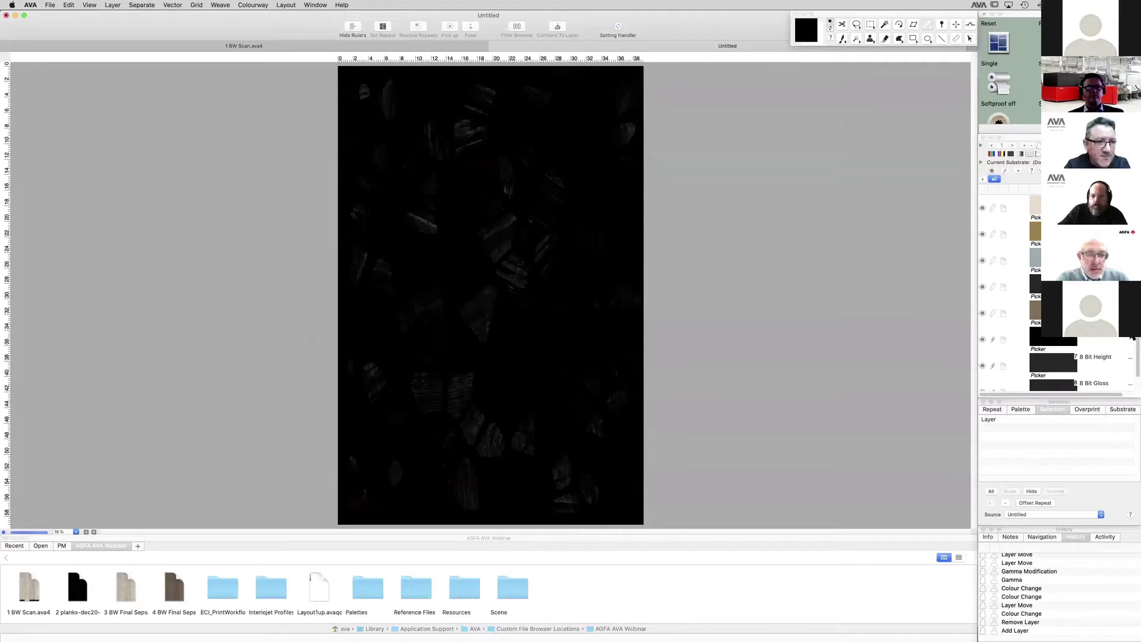
Step: View the newly loaded layers individually, including Gloss, and show the three of them together
{"action": "scroll", "coordinate": [987, 327], "scroll_direction": "down", "scroll_amount": 1}
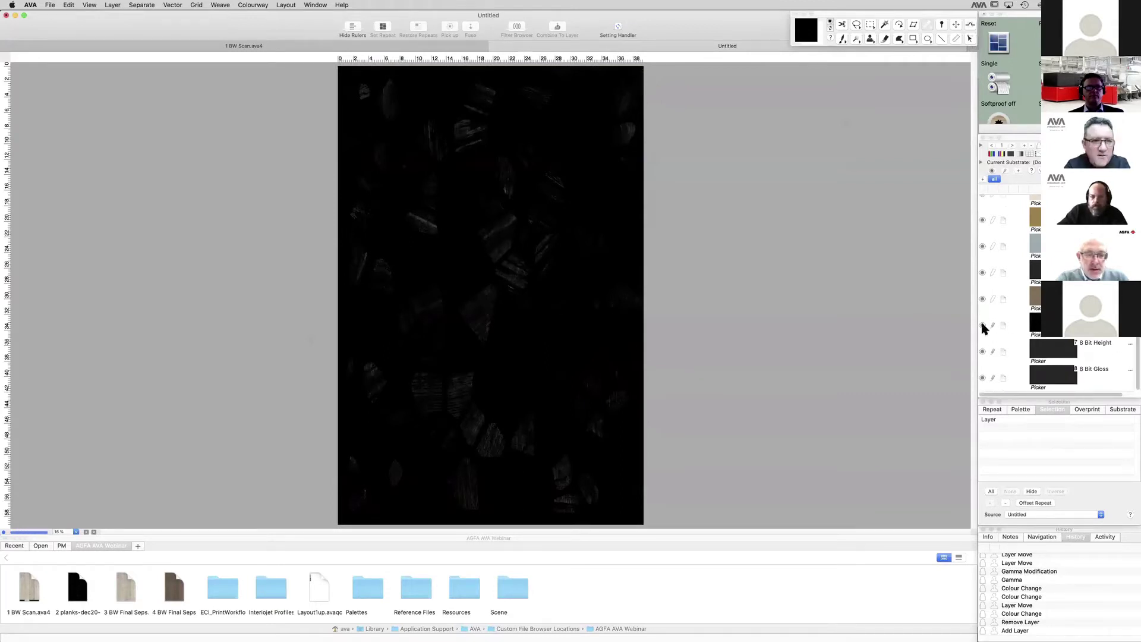
{"action": "left_click", "coordinate": [984, 326], "text": "alt"}
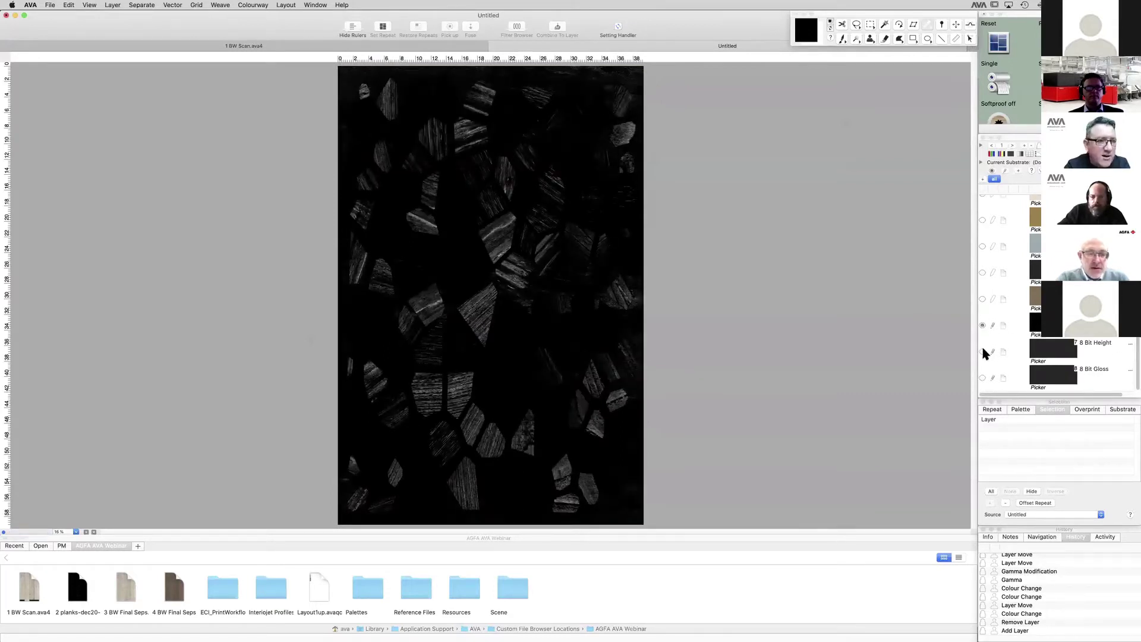
{"action": "left_click", "coordinate": [982, 377]}
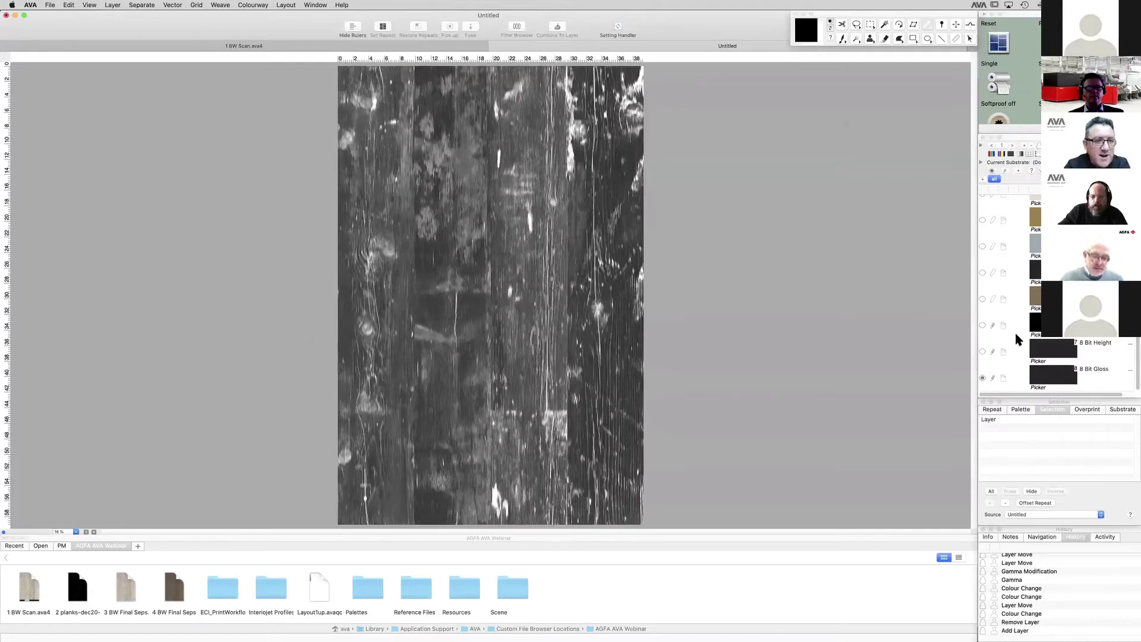
{"action": "left_click", "coordinate": [983, 325], "text": "shift"}
Step: Lighten the loaded black layer ahead of Height to dark grey, and give the Height and Gloss layers the same colour
{"action": "double_click", "coordinate": [1035, 324]}
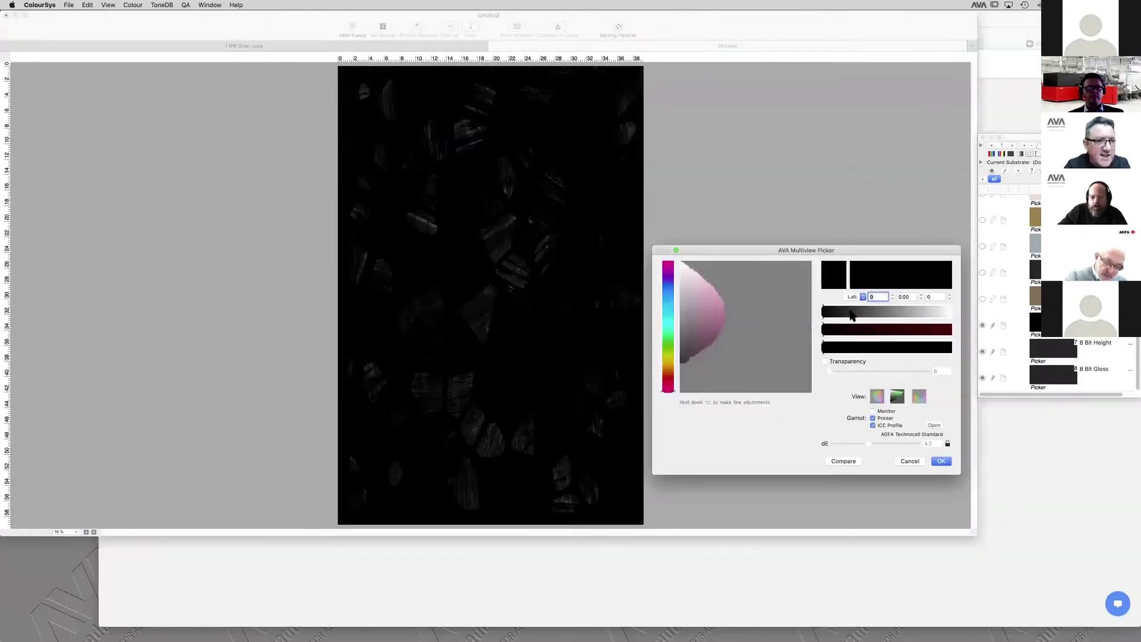
{"action": "left_click", "coordinate": [850, 311]}
{"action": "left_click", "coordinate": [937, 462]}
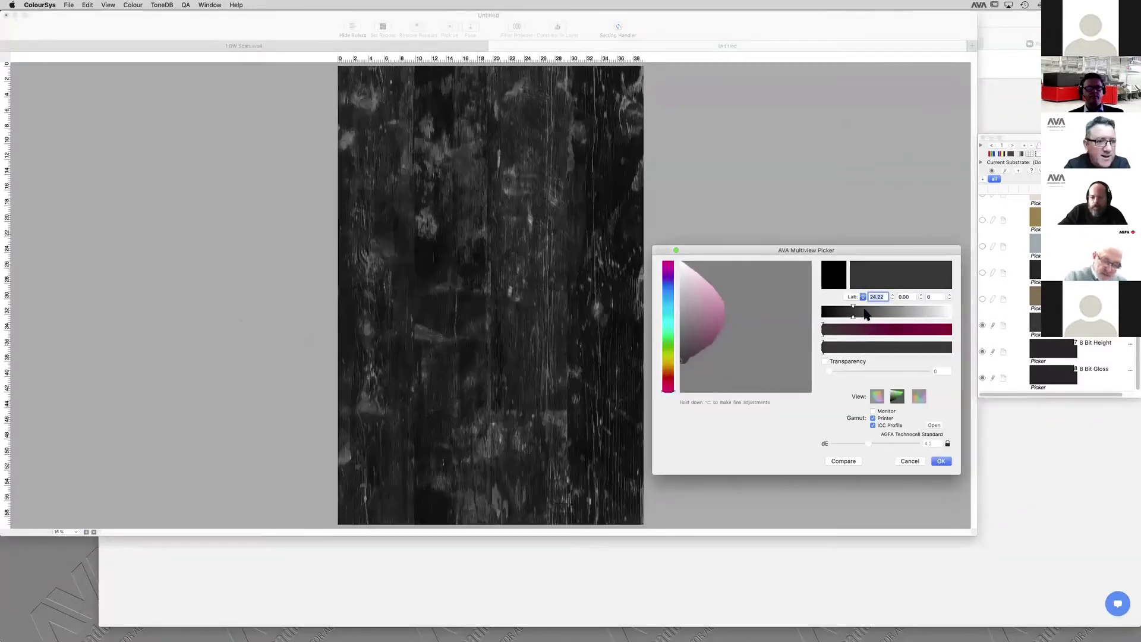
{"action": "left_click", "coordinate": [941, 461]}
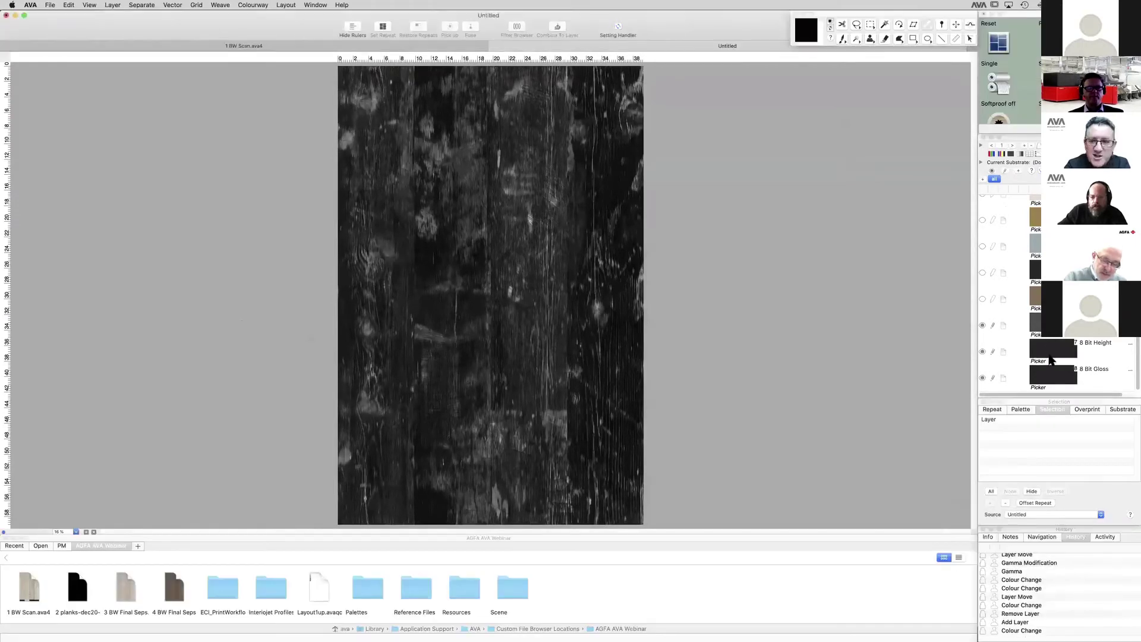
{"action": "left_click_drag", "start_coordinate": [1048, 326], "coordinate": [1051, 379]}
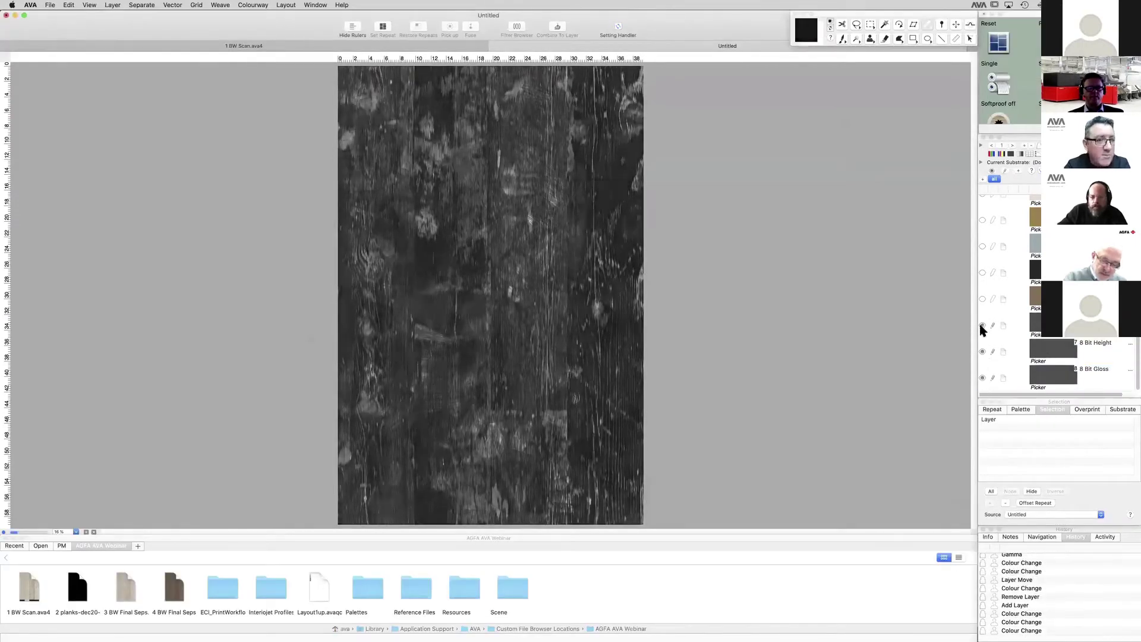
Step: Check the recoloured loaded layers individually, and show only the five colour layers with the three loaded ones hidden
{"action": "left_click", "coordinate": [982, 352]}
{"action": "left_click", "coordinate": [983, 378]}
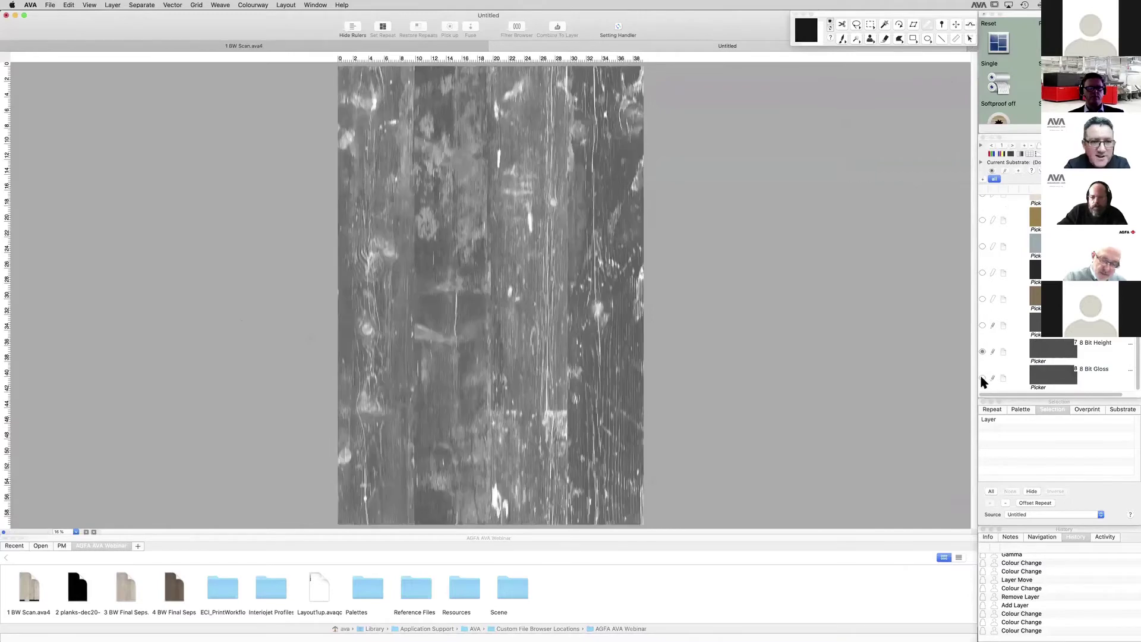
{"action": "left_click", "coordinate": [983, 325]}
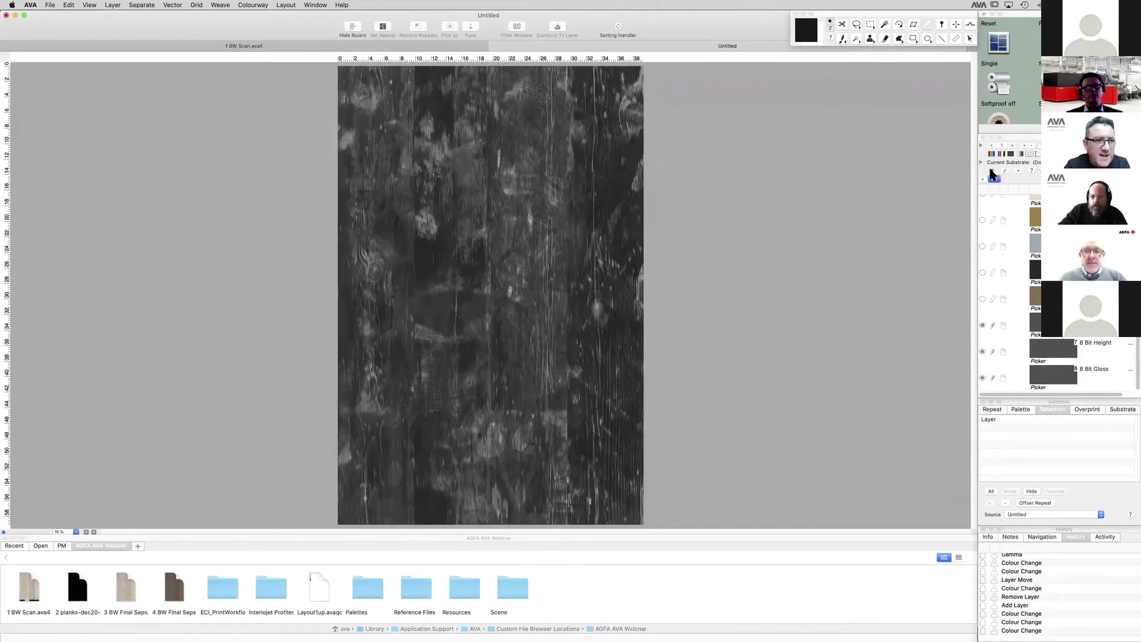
{"action": "left_click", "coordinate": [995, 179]}
{"action": "left_click_drag", "start_coordinate": [983, 378], "coordinate": [982, 325]}
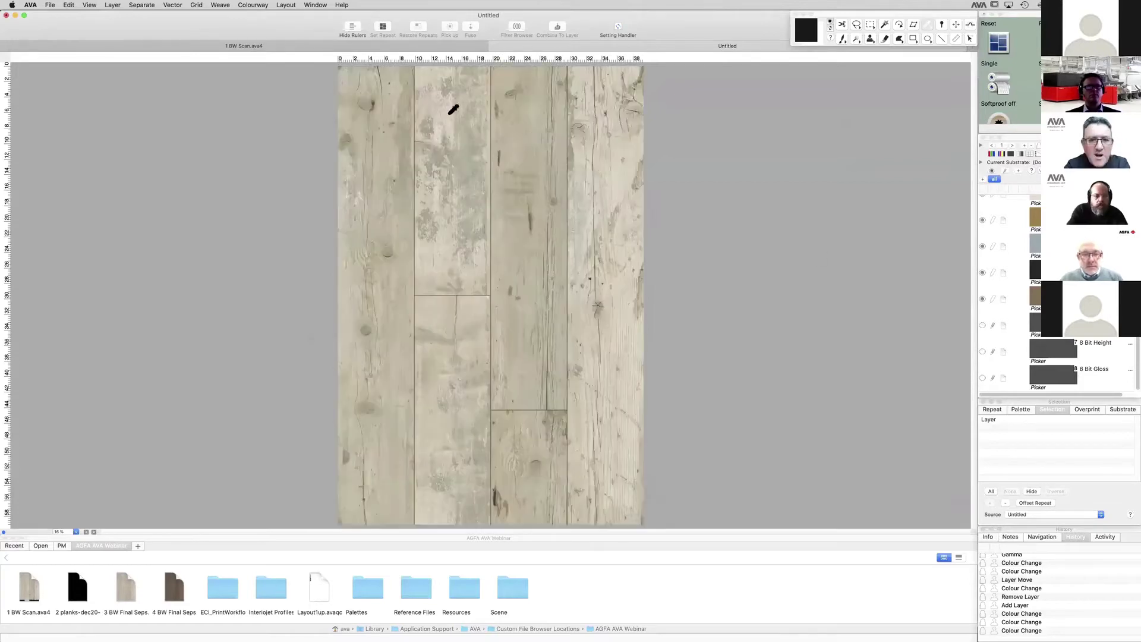
Step: Run Structure Simulation on a framed area about 318 by 372 mm around the large knot, and enlarge the simulation window
{"action": "left_click", "coordinate": [315, 5]}
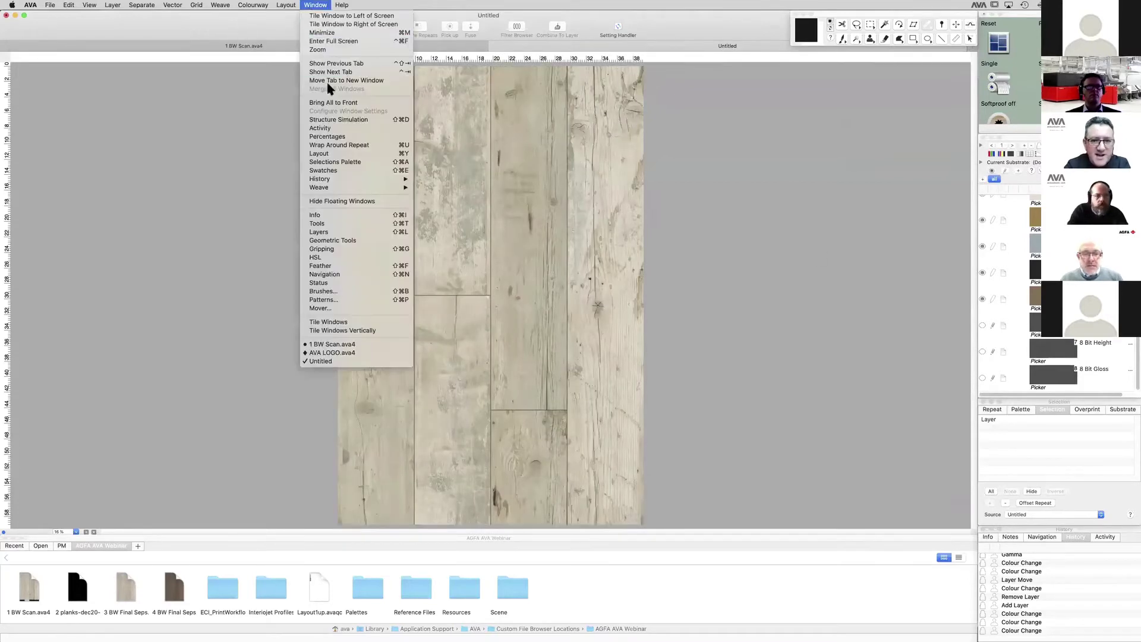
{"action": "left_click", "coordinate": [334, 120]}
{"action": "left_click_drag", "start_coordinate": [380, 248], "coordinate": [350, 259]}
{"action": "left_click", "coordinate": [667, 230]}
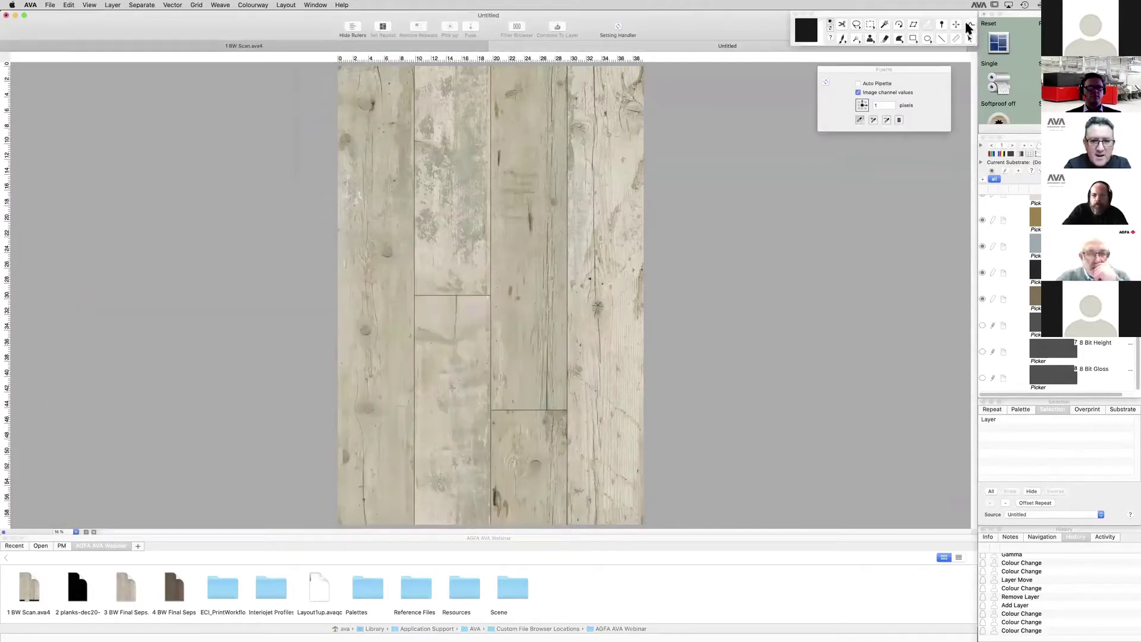
{"action": "left_click_drag", "start_coordinate": [533, 238], "coordinate": [633, 354]}
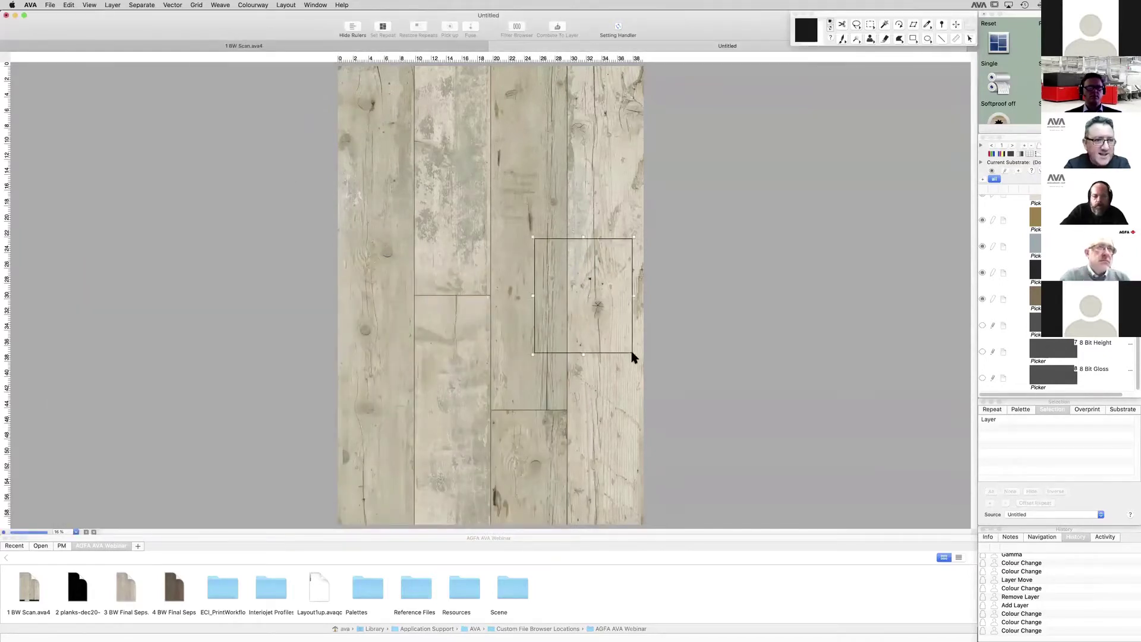
{"action": "left_click", "coordinate": [315, 6]}
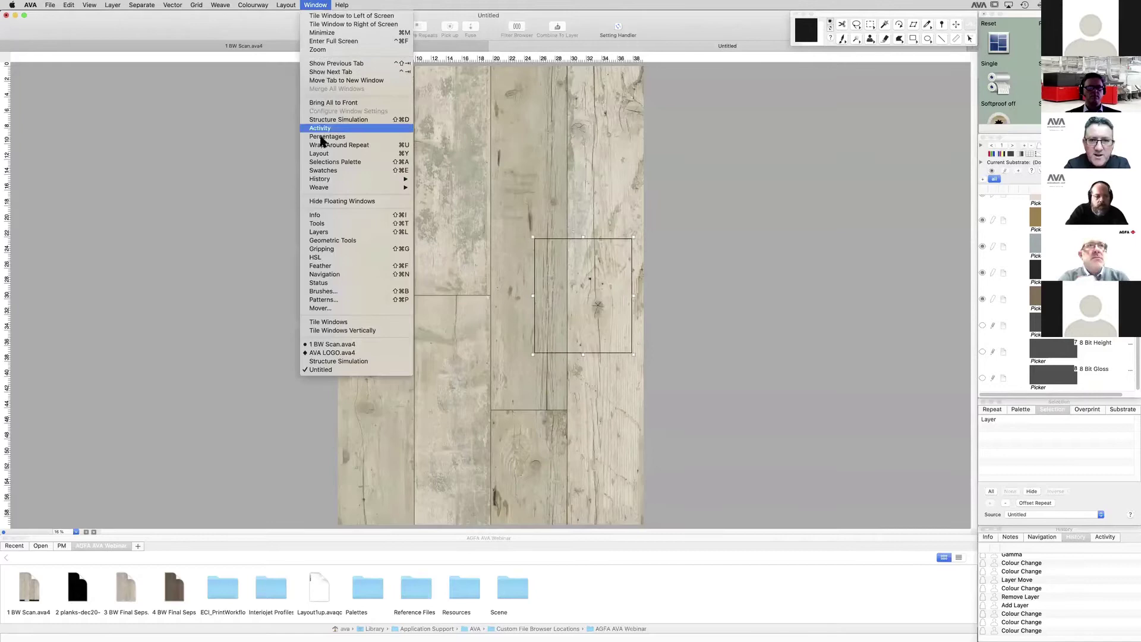
{"action": "left_click", "coordinate": [337, 364]}
{"action": "left_click_drag", "start_coordinate": [342, 258], "coordinate": [398, 87]}
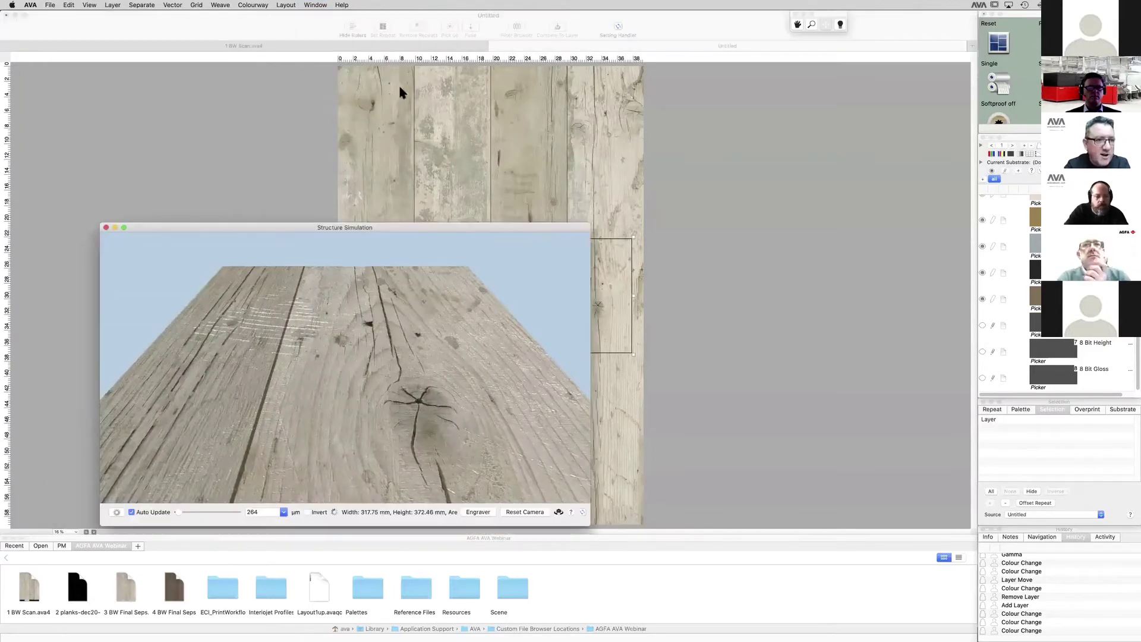
{"action": "left_click_drag", "start_coordinate": [594, 384], "coordinate": [801, 504]}
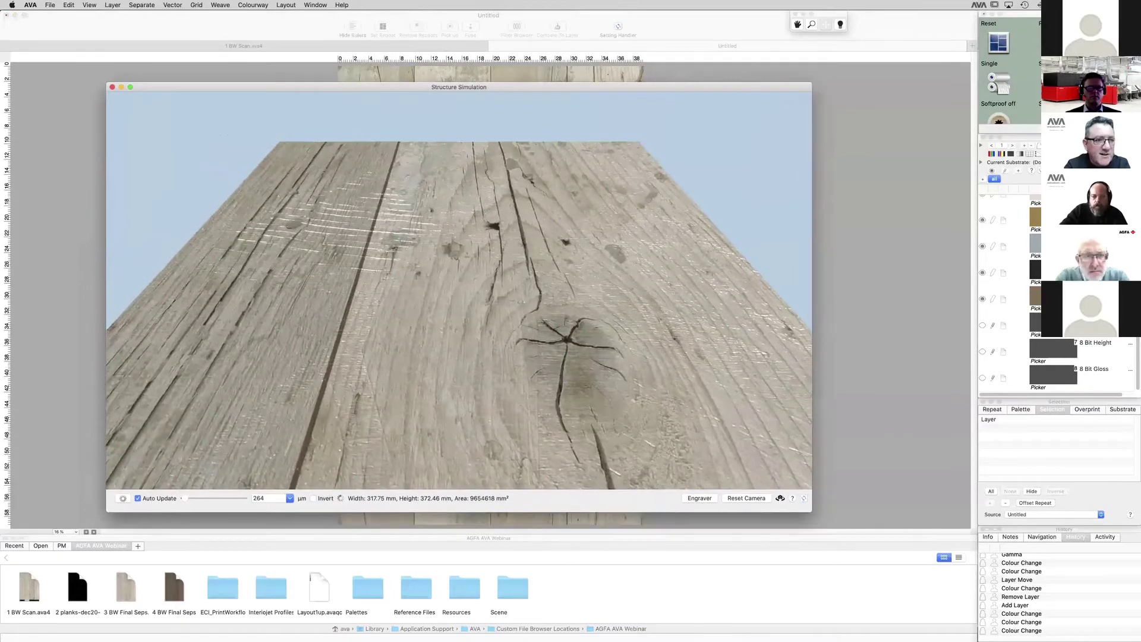
Step: Orbit the simulated planks and set the structure's max depth to 623 µm and its gloss intensity to 0
{"action": "left_click_drag", "start_coordinate": [596, 295], "coordinate": [684, 303]}
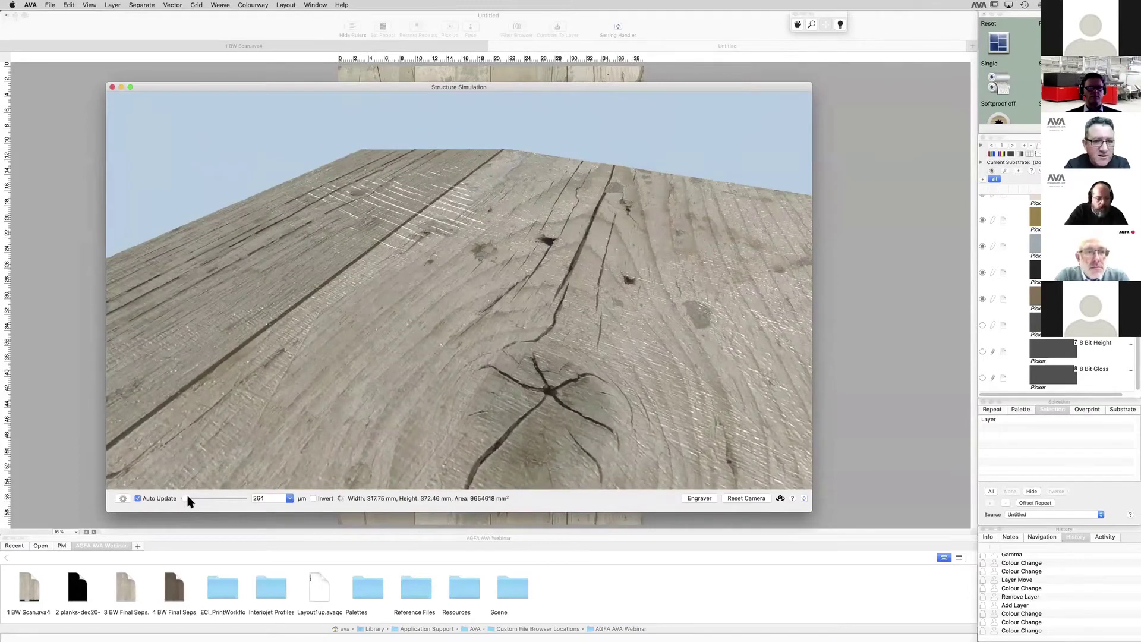
{"action": "left_click_drag", "start_coordinate": [187, 501], "coordinate": [187, 498]}
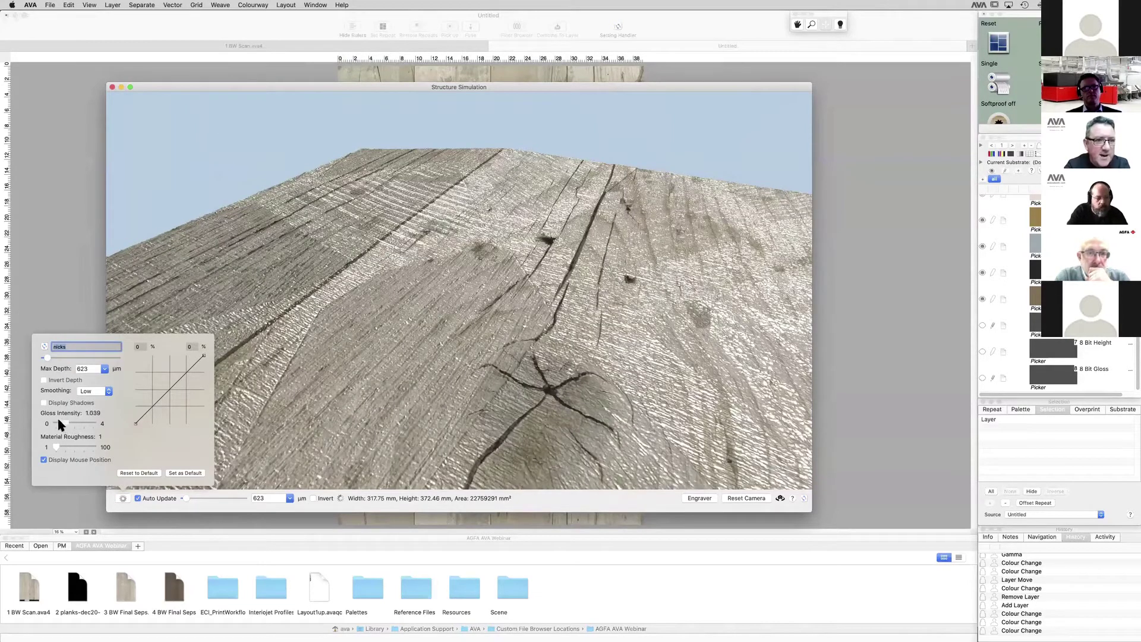
{"action": "left_click", "coordinate": [55, 422]}
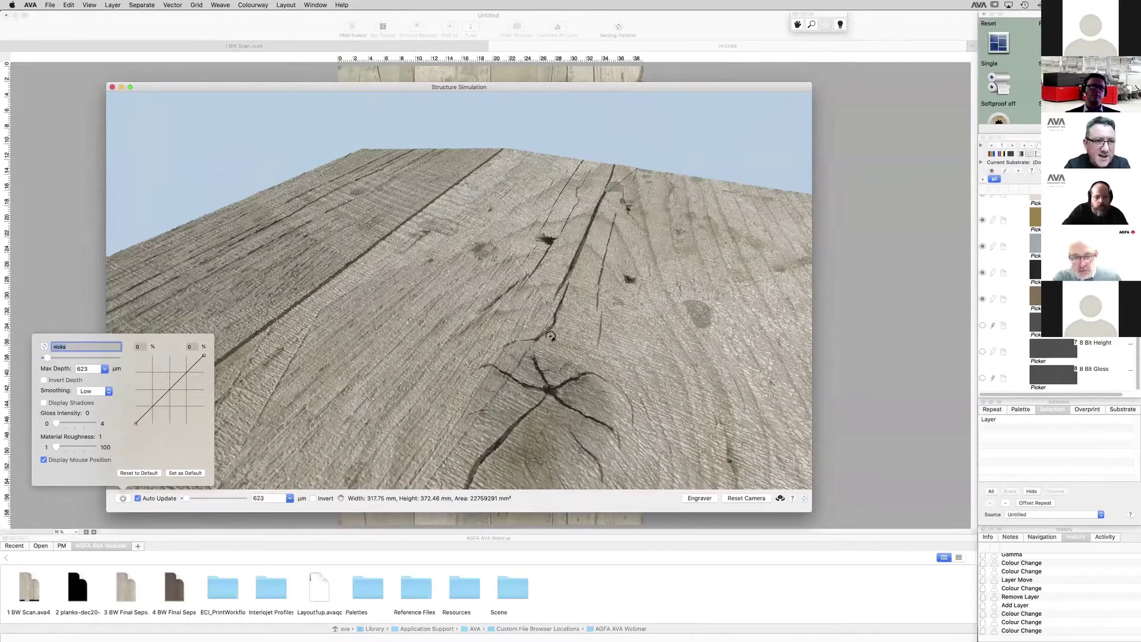
Step: Inspect the simulated wood structure around the knot and plank joint from several angles
{"action": "left_click_drag", "start_coordinate": [546, 339], "coordinate": [512, 285]}
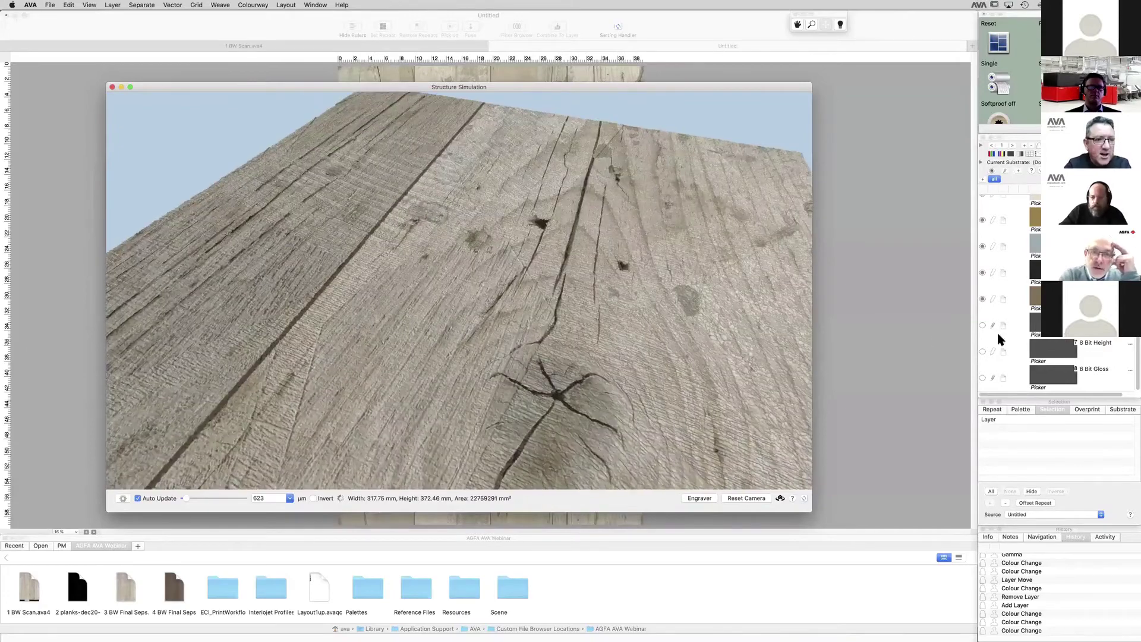
{"action": "left_click_drag", "start_coordinate": [609, 335], "coordinate": [489, 310]}
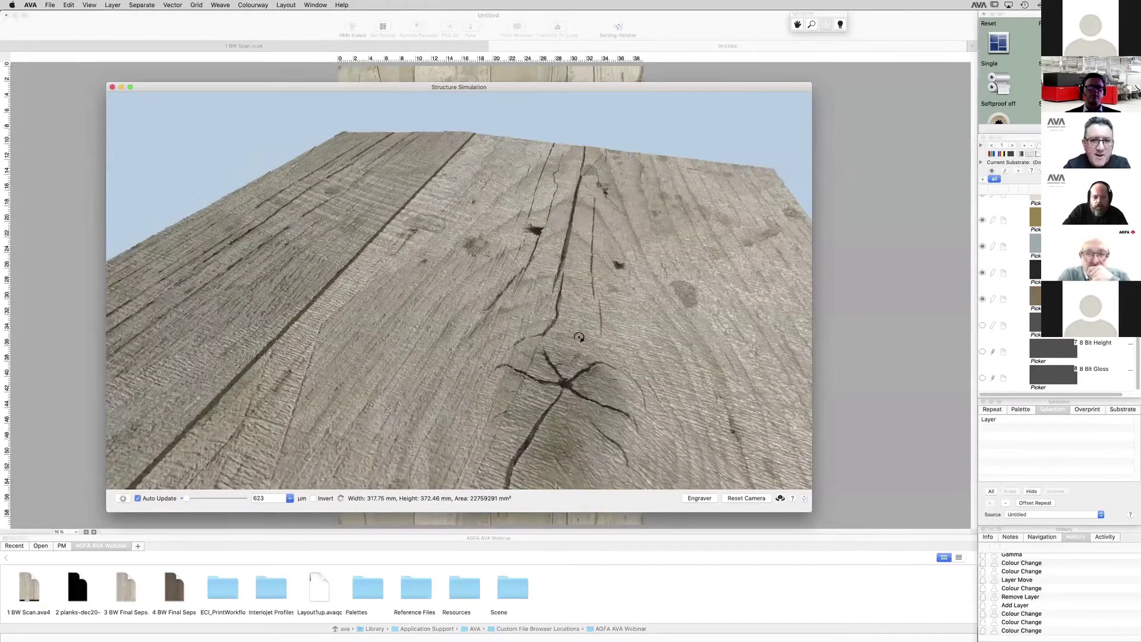
{"action": "left_click_drag", "start_coordinate": [613, 354], "coordinate": [596, 315]}
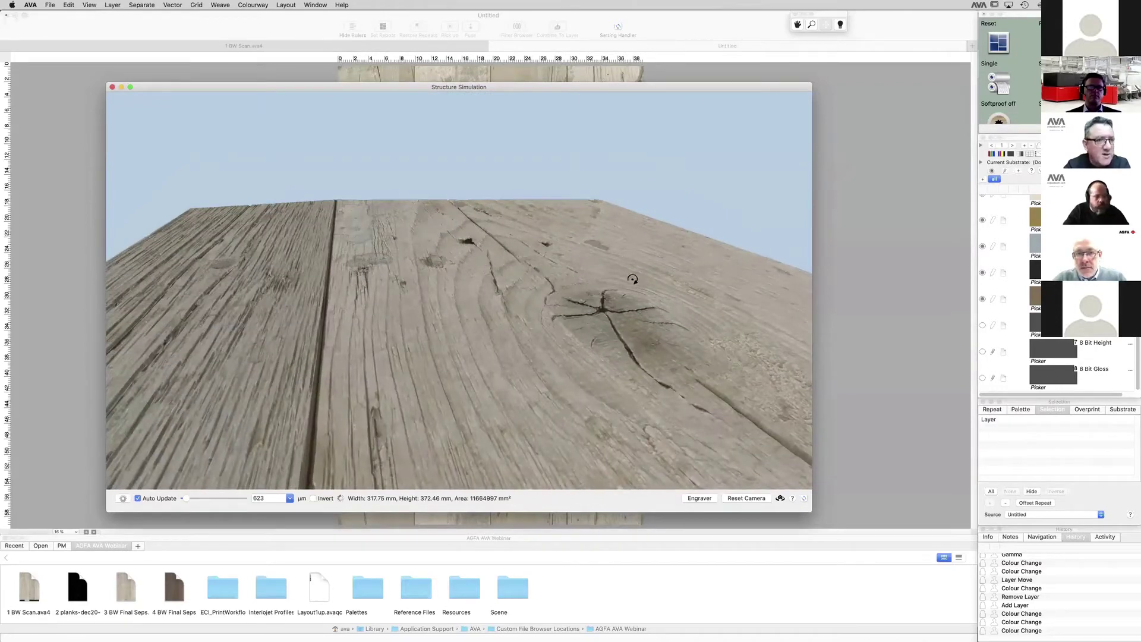
{"action": "left_click_drag", "start_coordinate": [633, 278], "coordinate": [589, 290]}
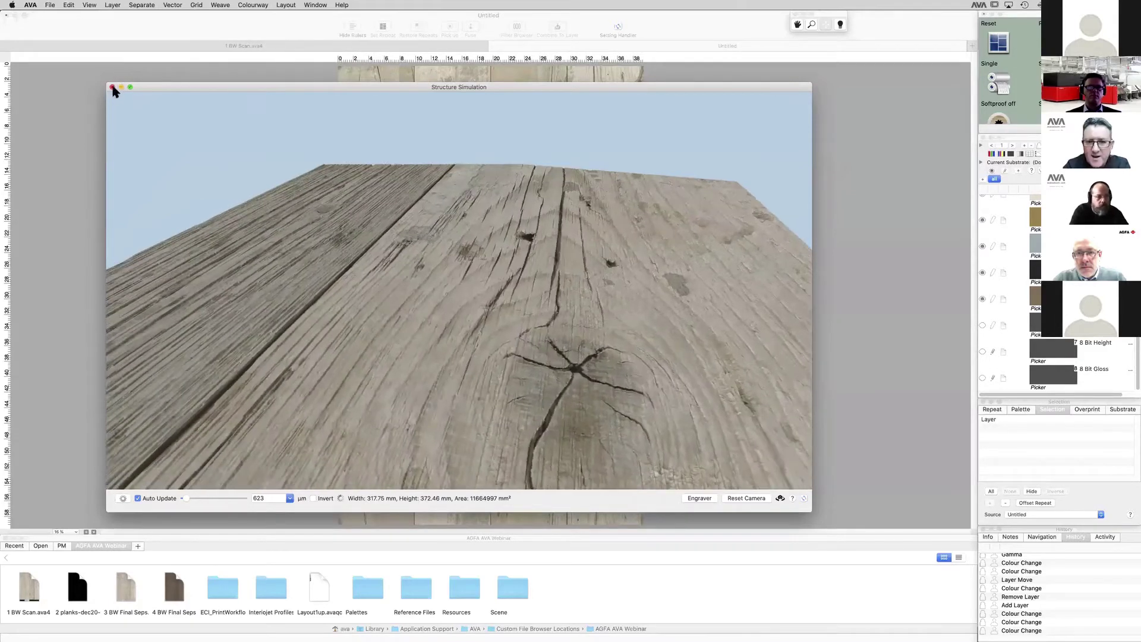
Step: Remove the three structure layers from the design and add two new colourways
{"action": "left_click", "coordinate": [846, 136]}
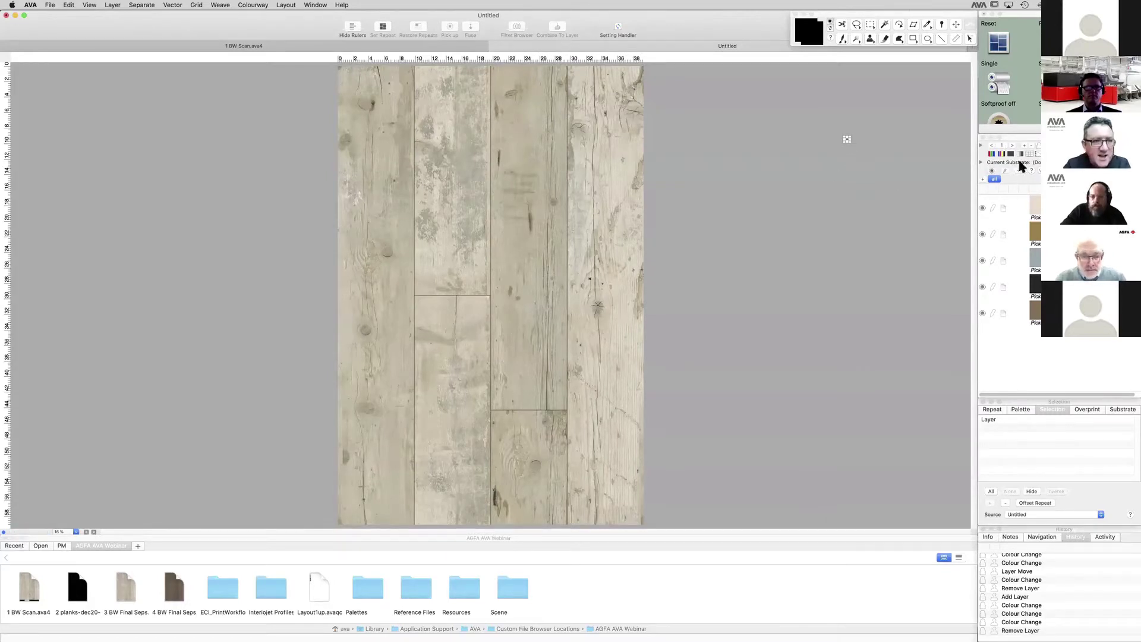
{"action": "left_click", "coordinate": [980, 182]}
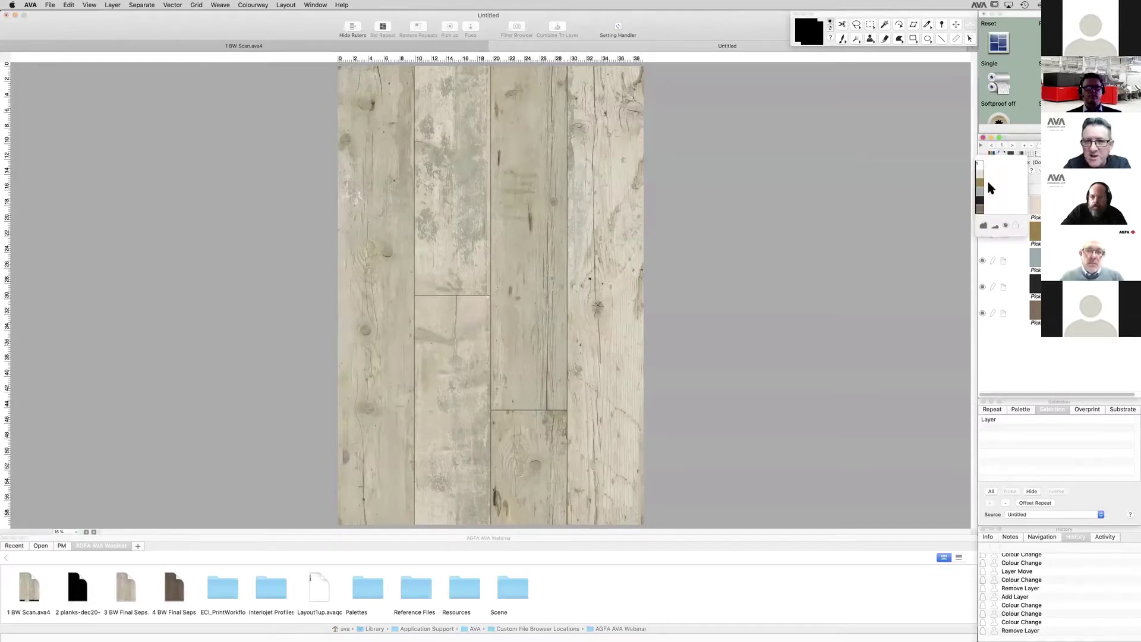
{"action": "left_click", "coordinate": [980, 180]}
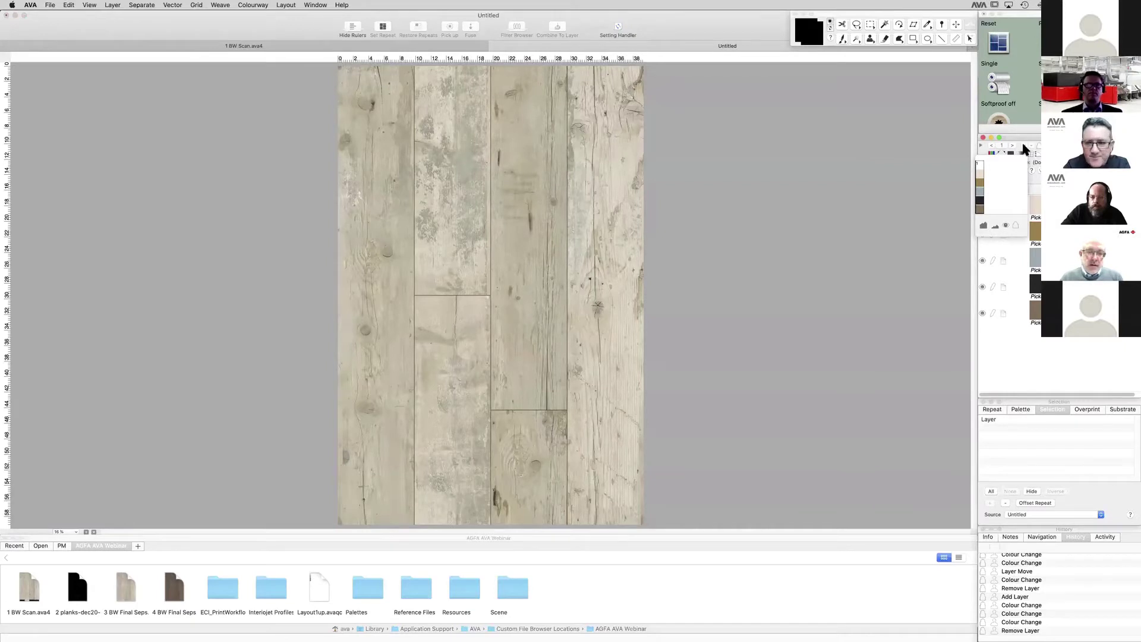
{"action": "left_click", "coordinate": [1003, 163]}
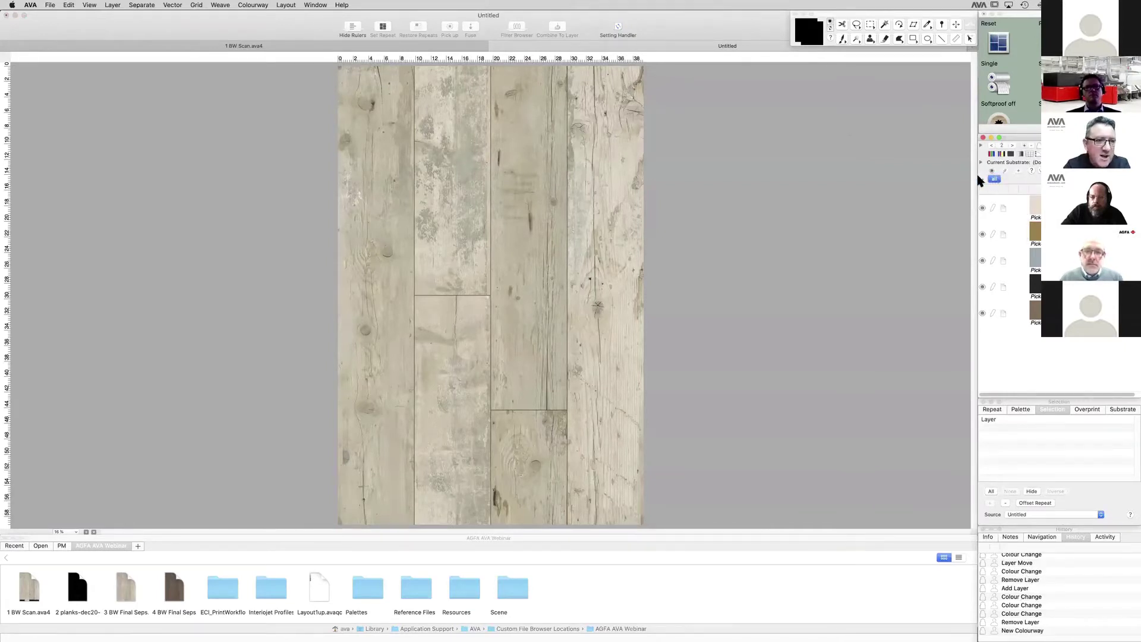
{"action": "left_click", "coordinate": [1002, 154]}
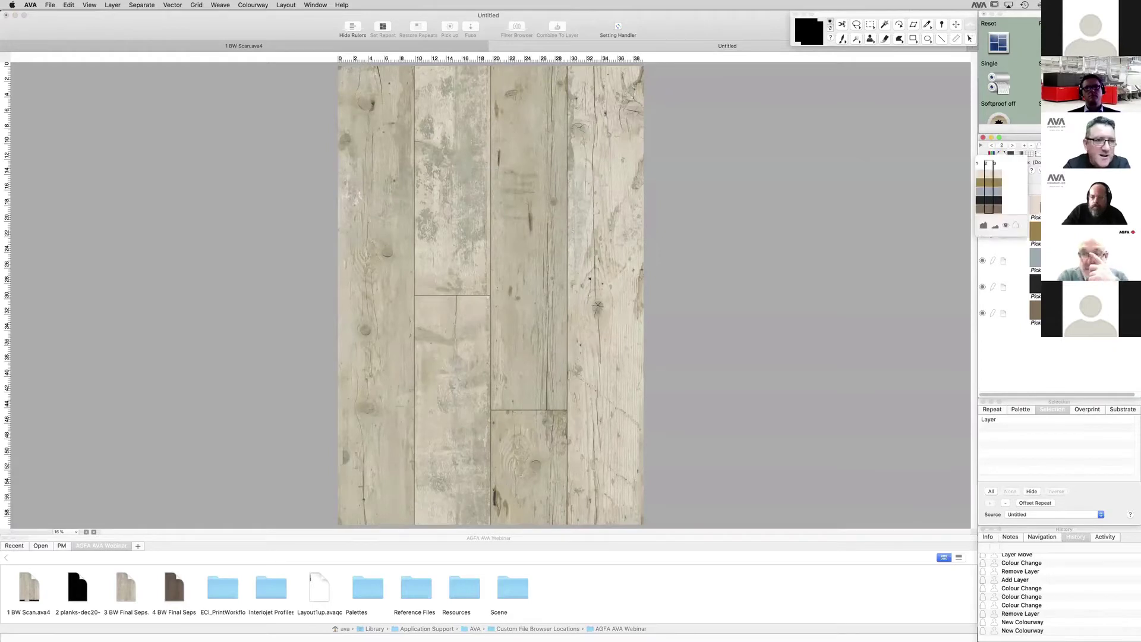
Step: Darken the first layer's cream colour to a mid grey-brown in the second colourway
{"action": "left_click", "coordinate": [1041, 203]}
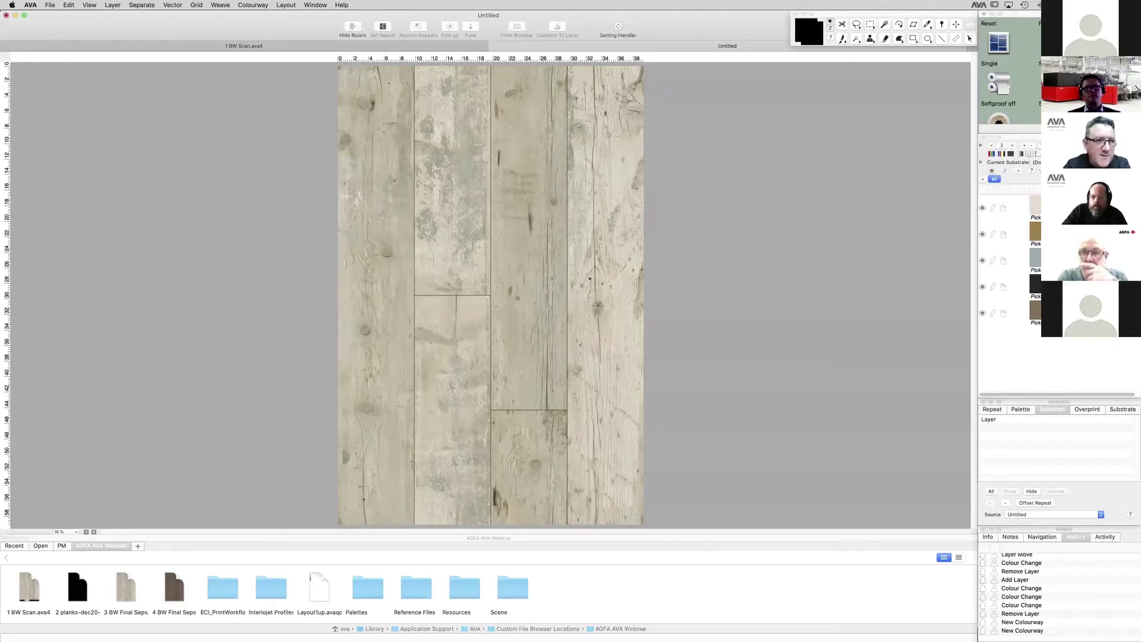
{"action": "left_click", "coordinate": [896, 311]}
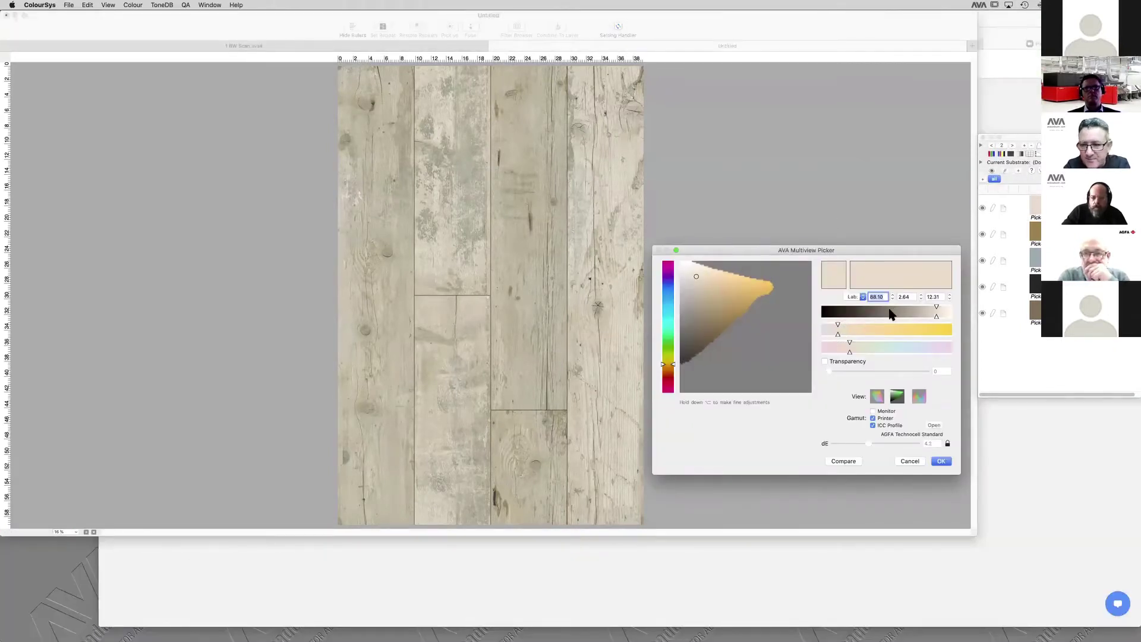
{"action": "left_click", "coordinate": [892, 315]}
{"action": "left_click", "coordinate": [941, 461]}
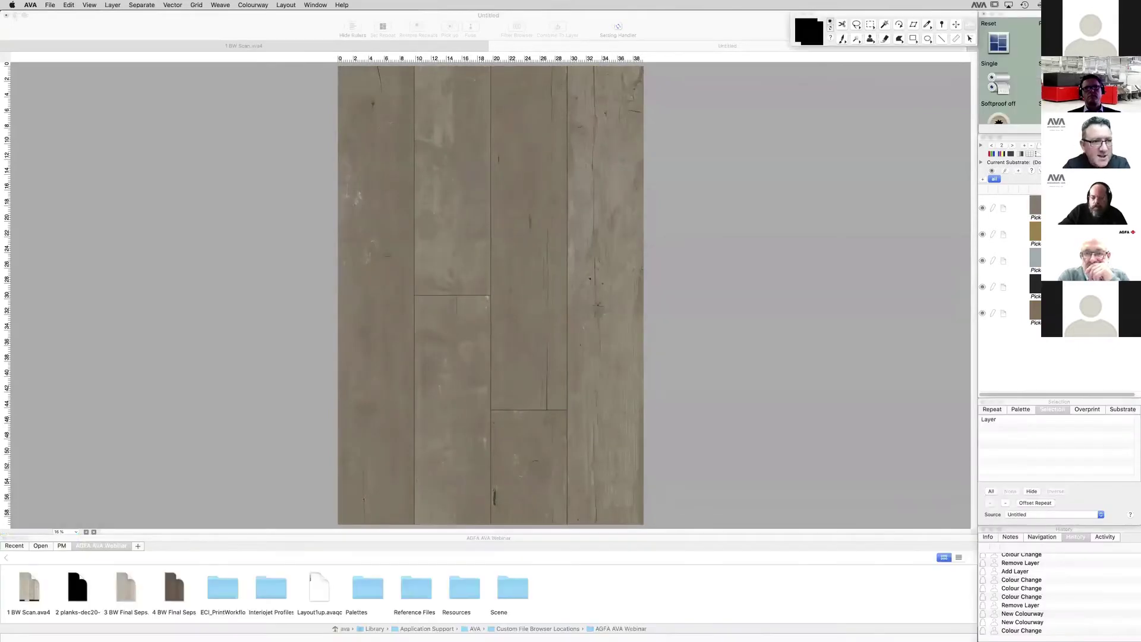
Step: Darken the second layer's tan colour to a deep olive brown with a Lab lightness of about 29
{"action": "double_click", "coordinate": [1039, 232]}
{"action": "left_click", "coordinate": [868, 311]}
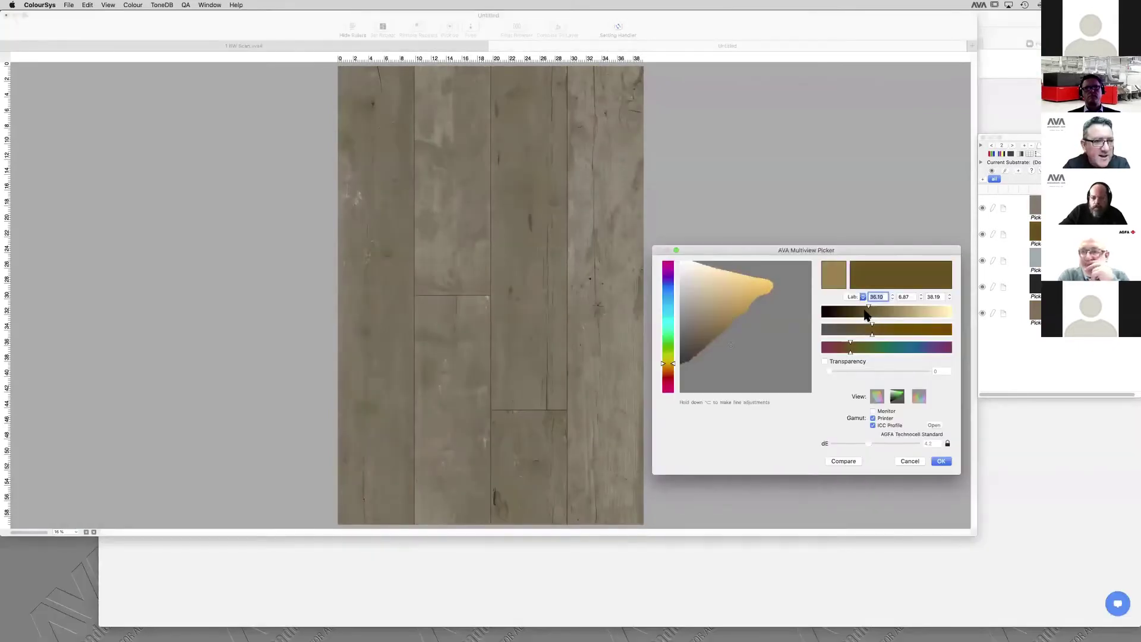
{"action": "left_click", "coordinate": [861, 312]}
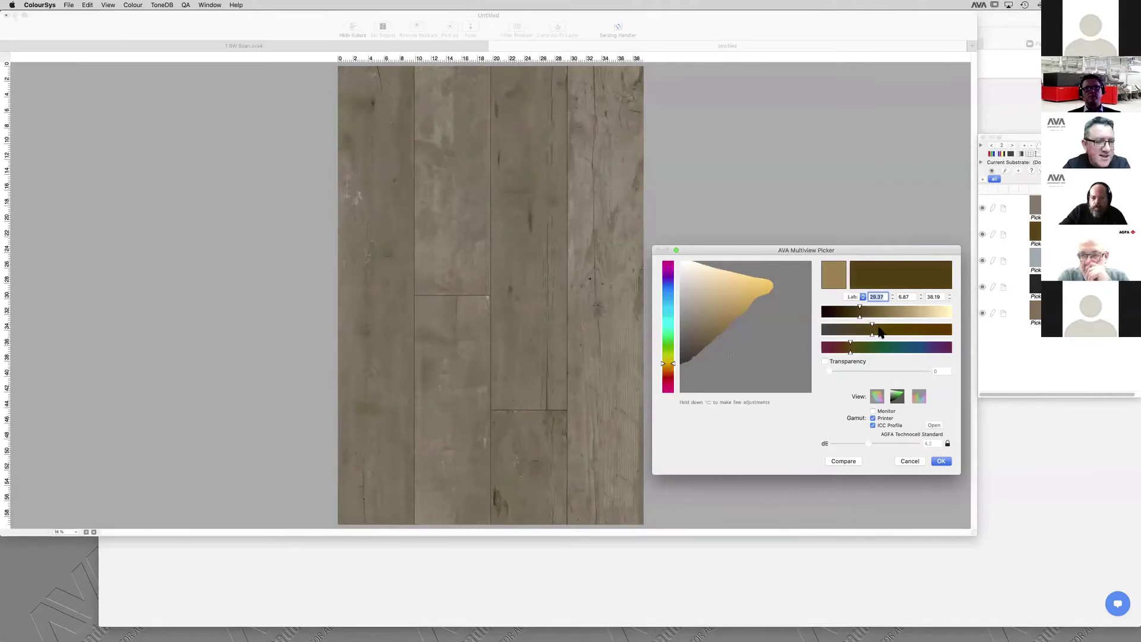
{"action": "left_click", "coordinate": [866, 331]}
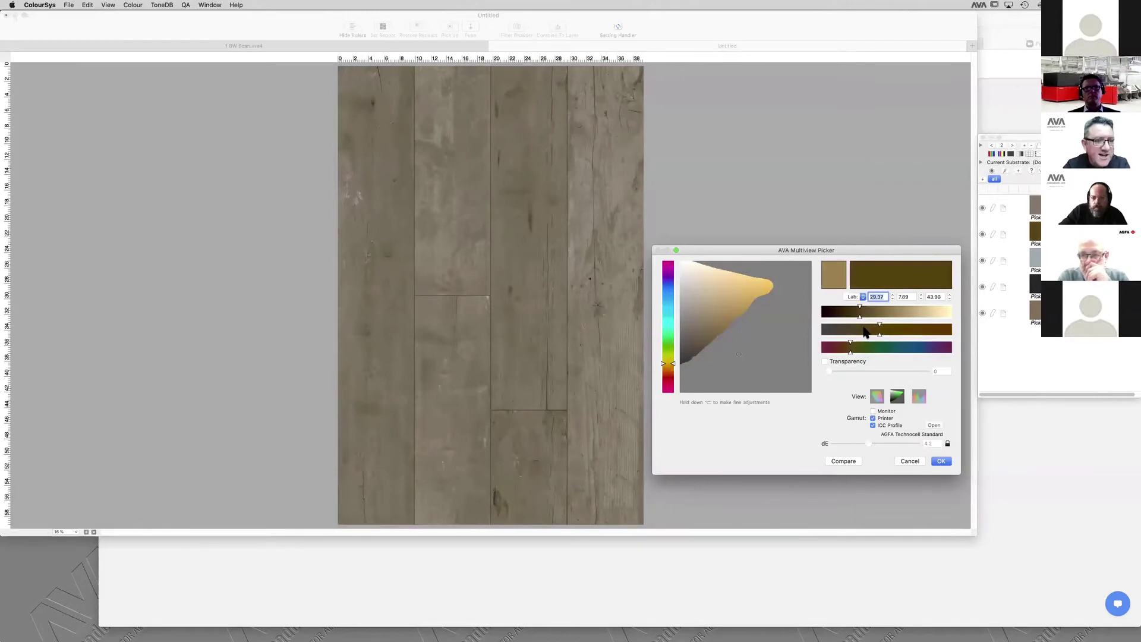
{"action": "left_click", "coordinate": [941, 463]}
Step: Darken the third layer's pale blue-grey to a dark slate grey, and keep the fourth layer's black as it is
{"action": "double_click", "coordinate": [1043, 261]}
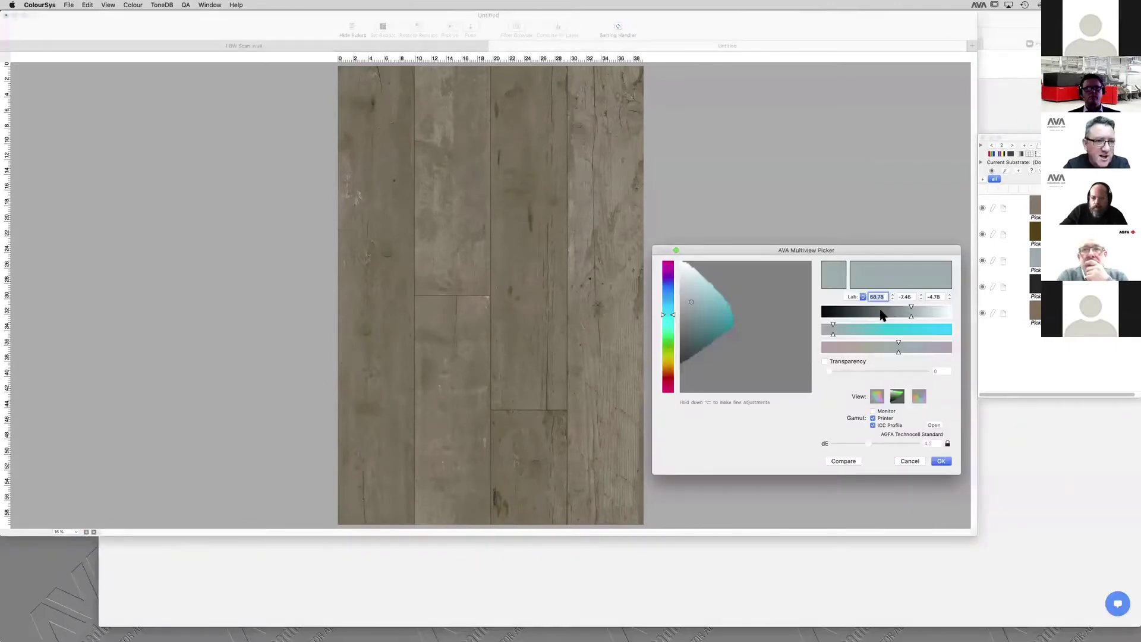
{"action": "left_click", "coordinate": [880, 310]}
{"action": "left_click_drag", "start_coordinate": [881, 314], "coordinate": [878, 313]}
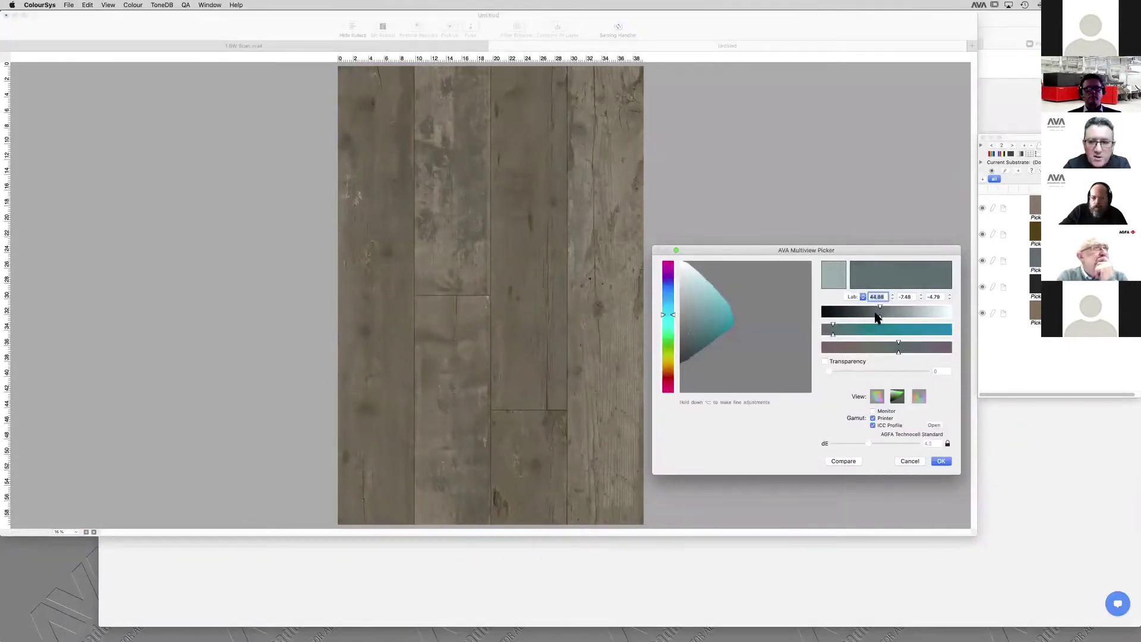
{"action": "left_click_drag", "start_coordinate": [876, 317], "coordinate": [873, 315]}
{"action": "left_click", "coordinate": [941, 460]}
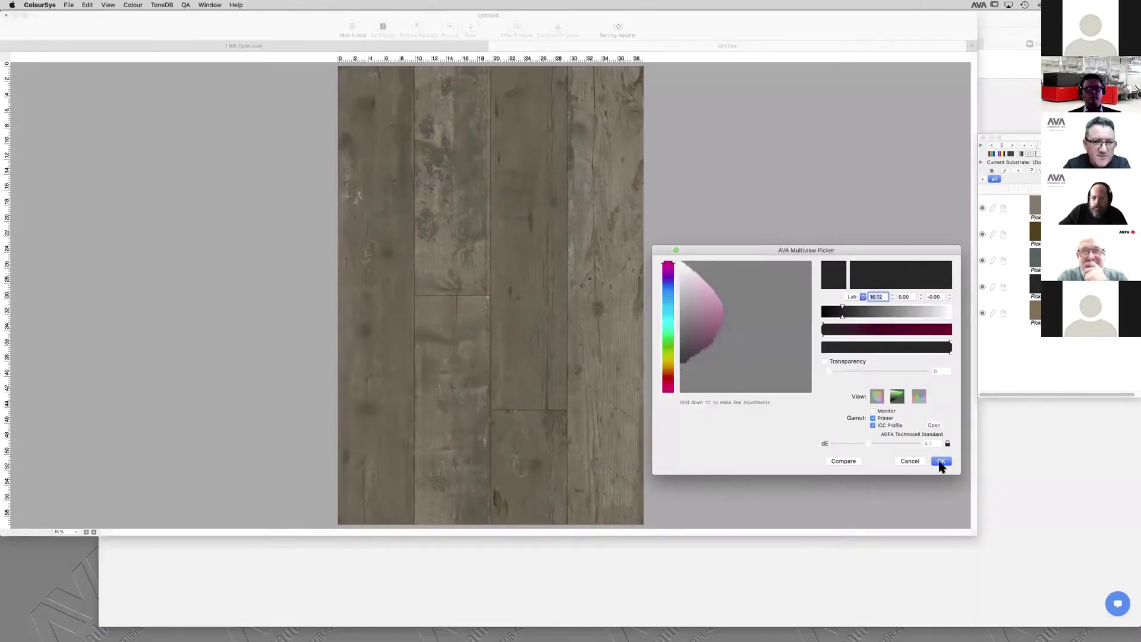
{"action": "key", "text": "Return"}
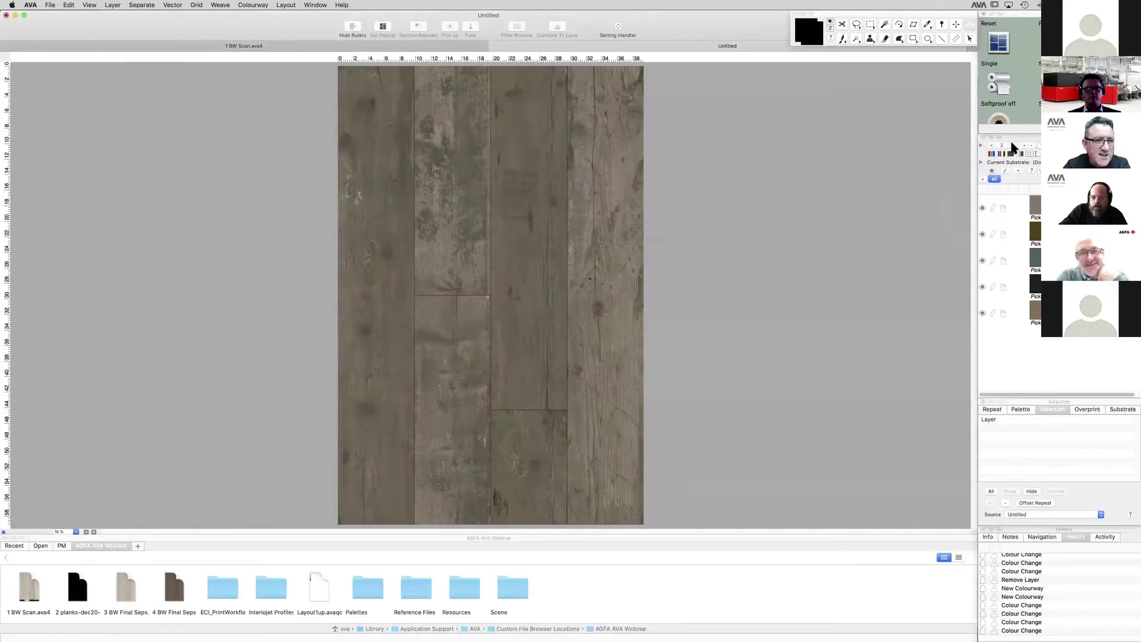
Step: Switch to the third colourway and assign Scottish glens from ColourSys's Surfaces trends palette to the first layer
{"action": "left_click", "coordinate": [1013, 145]}
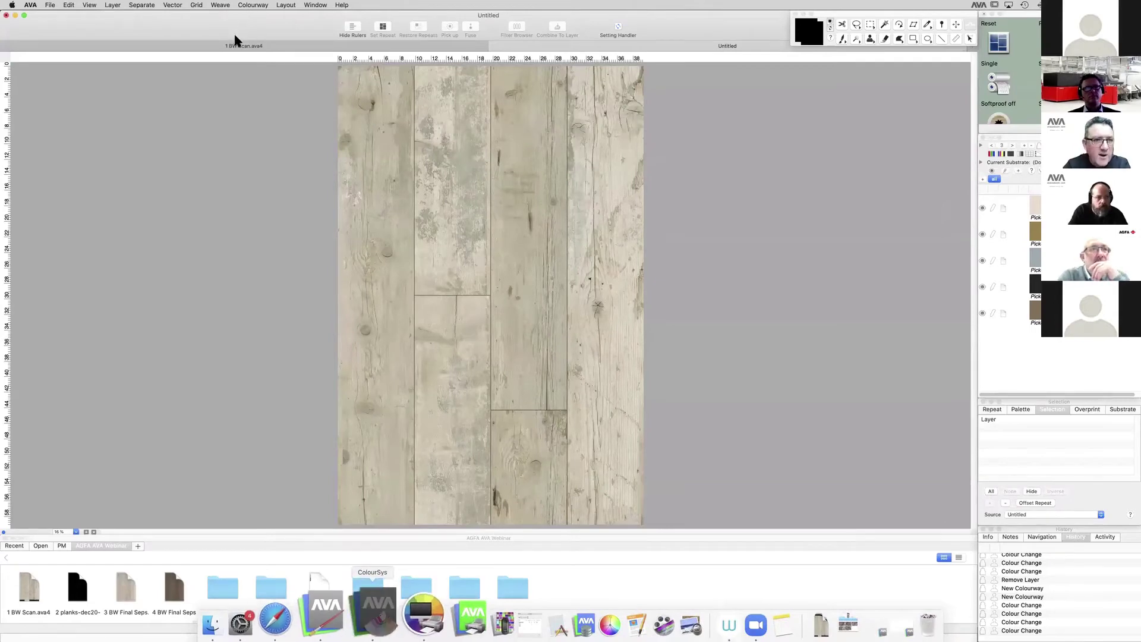
{"action": "left_click", "coordinate": [384, 619]}
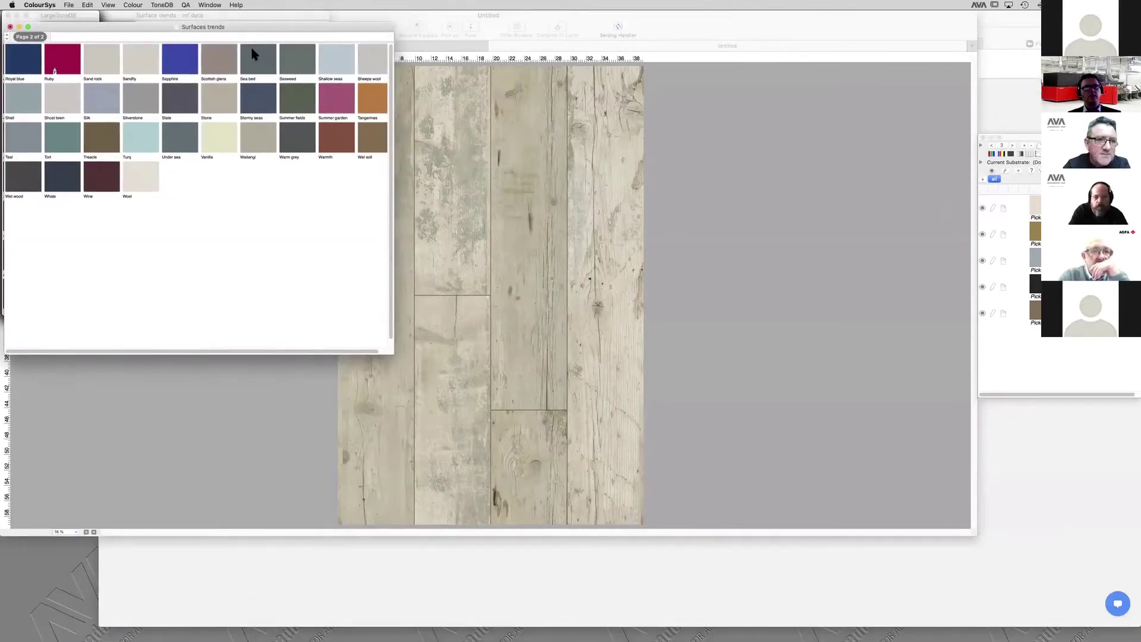
{"action": "left_click_drag", "start_coordinate": [221, 60], "coordinate": [1038, 212]}
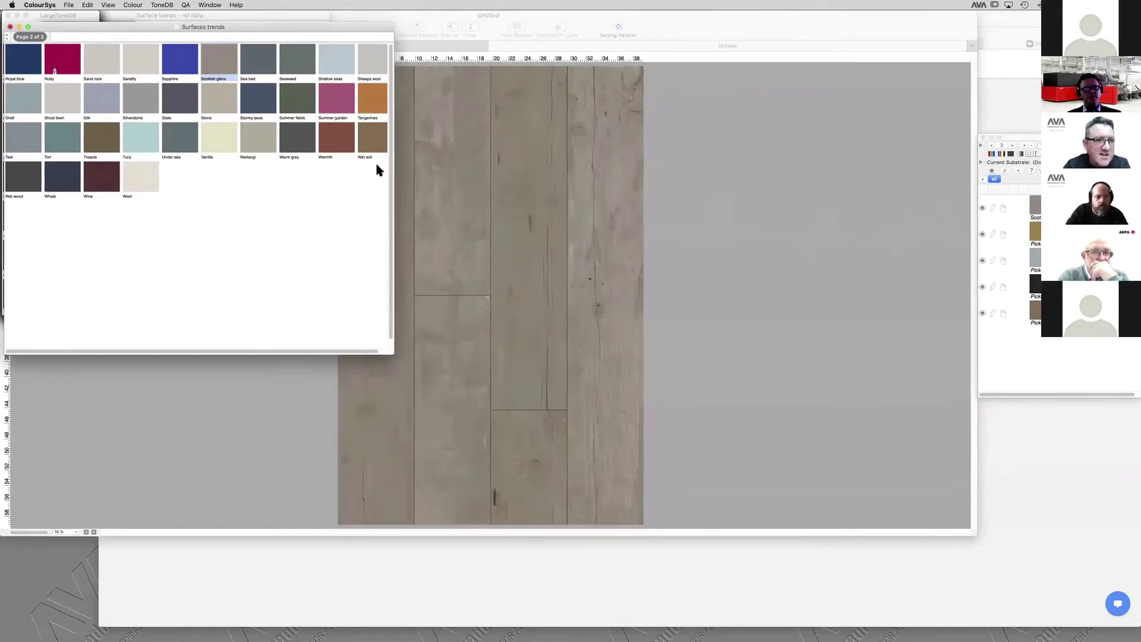
Step: Check the Wine colour's definition in the Surfaces trends palette and assign Wine to the third layer
{"action": "double_click", "coordinate": [101, 176]}
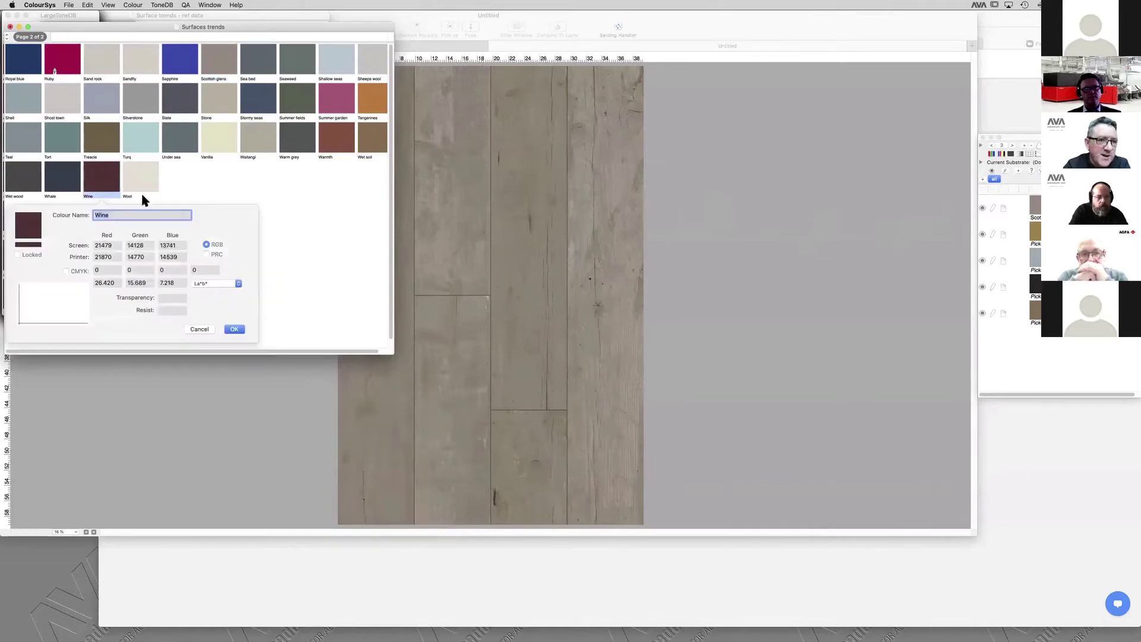
{"action": "key", "text": "Return"}
{"action": "left_click", "coordinate": [1038, 265]}
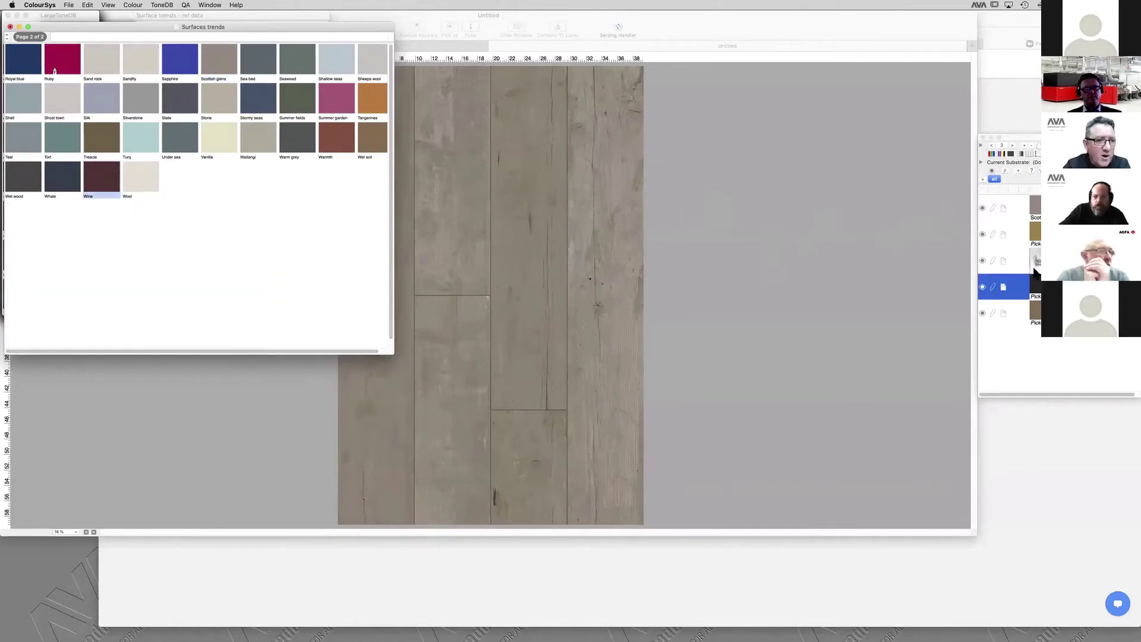
{"action": "left_click_drag", "start_coordinate": [1039, 264], "coordinate": [1005, 259]}
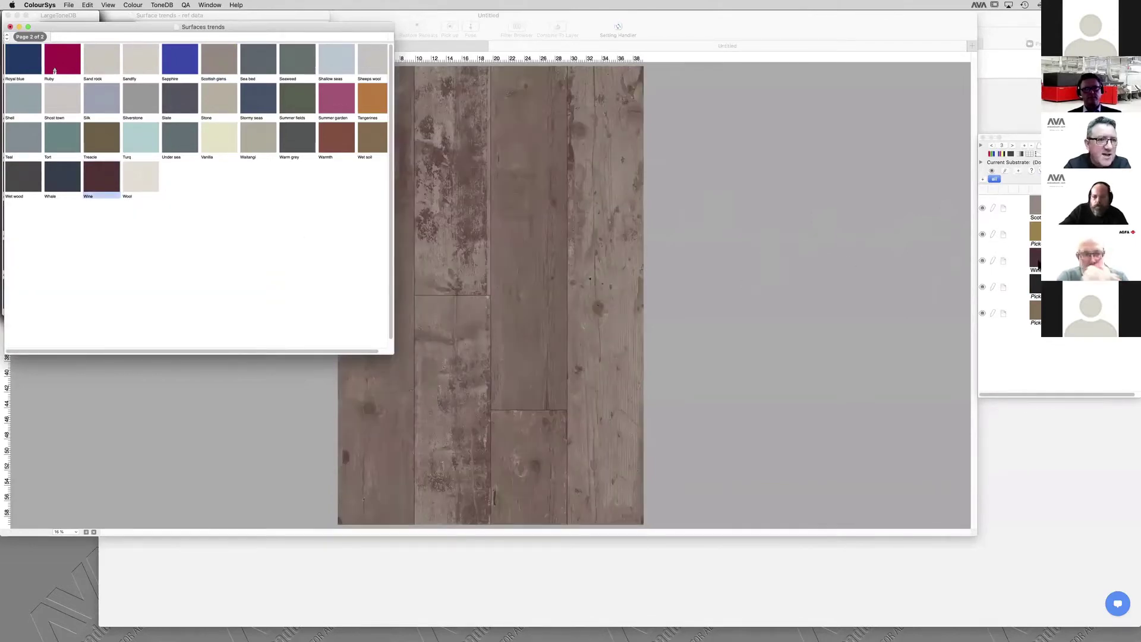
Step: Reduce the saturation of the third layer's Wine colour and copy the muted colour to the second layer
{"action": "left_click", "coordinate": [1040, 263]}
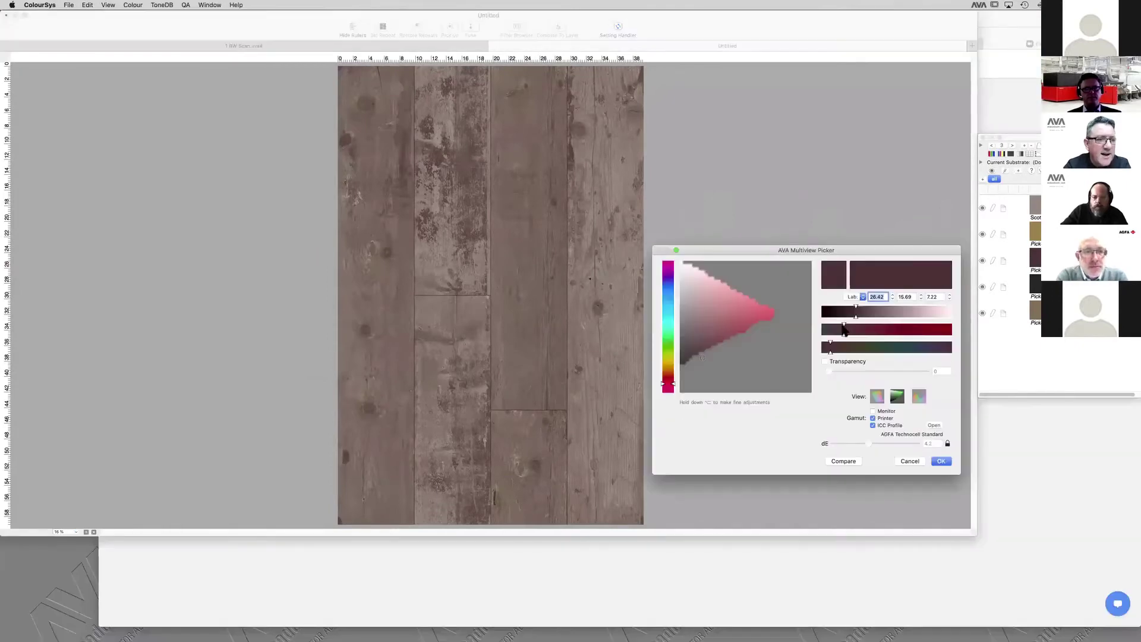
{"action": "left_click_drag", "start_coordinate": [844, 329], "coordinate": [831, 331]}
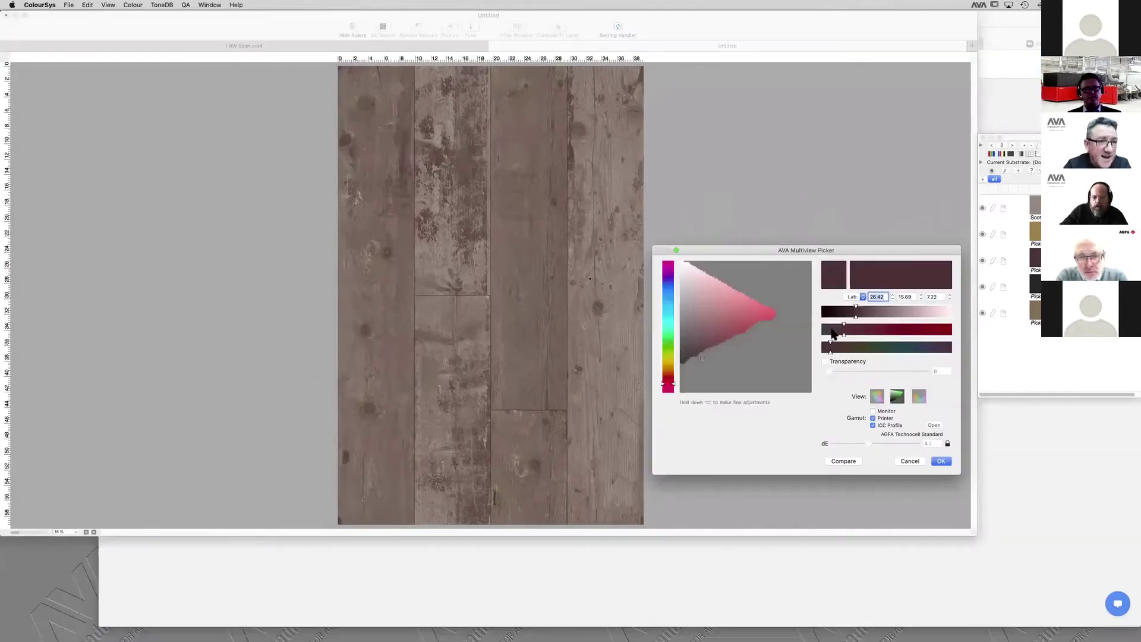
{"action": "left_click", "coordinate": [943, 462]}
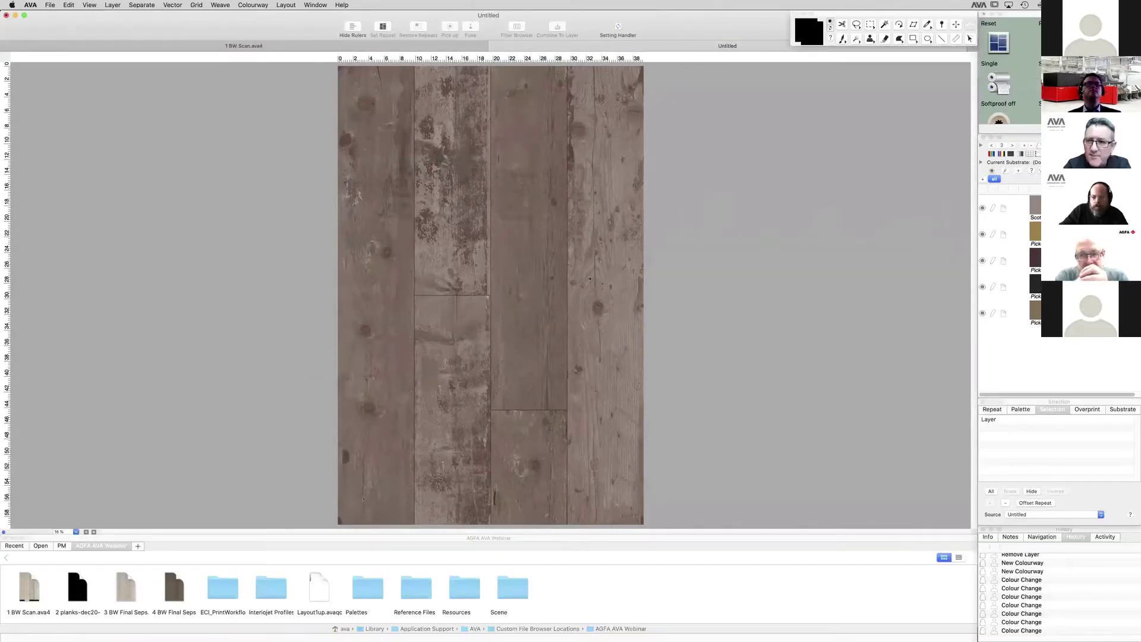
{"action": "left_click_drag", "start_coordinate": [1036, 257], "coordinate": [1037, 232]}
Step: Lighten the third layer's muted wine to a Lab lightness of about 37 and shift its hue to blue-green grey
{"action": "double_click", "coordinate": [1037, 233]}
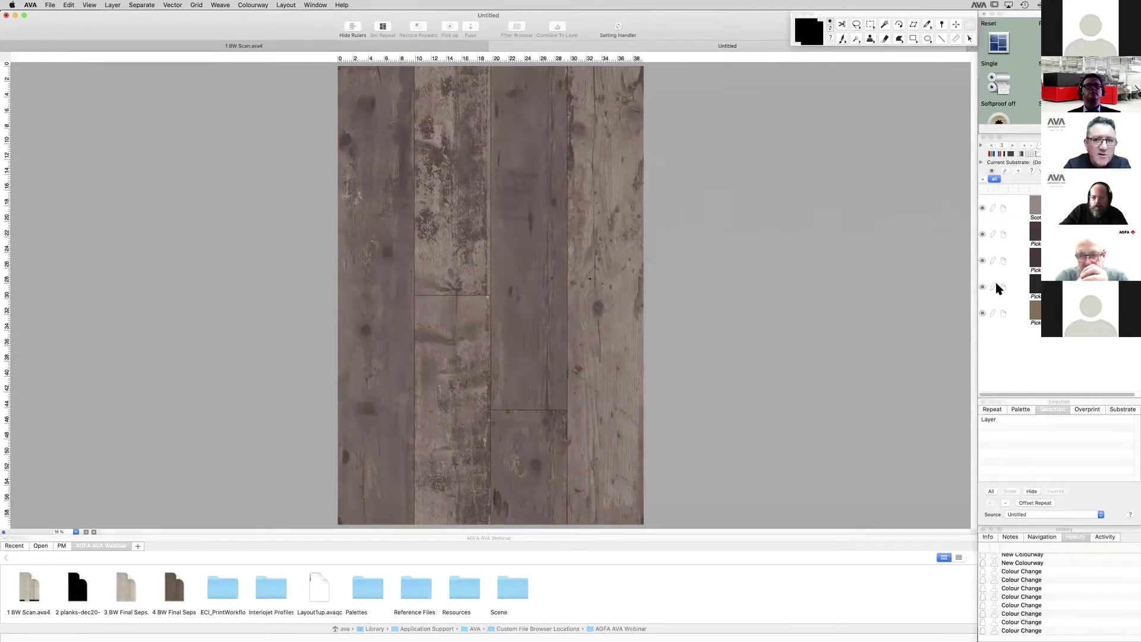
{"action": "left_click", "coordinate": [870, 312]}
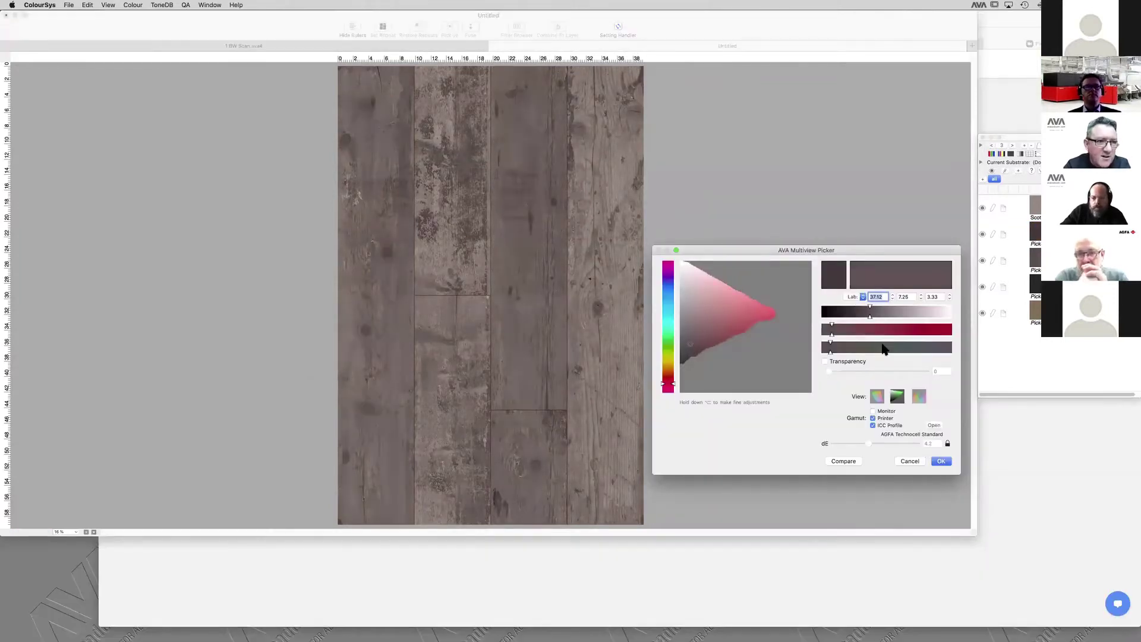
{"action": "left_click", "coordinate": [883, 347]}
{"action": "left_click", "coordinate": [902, 351]}
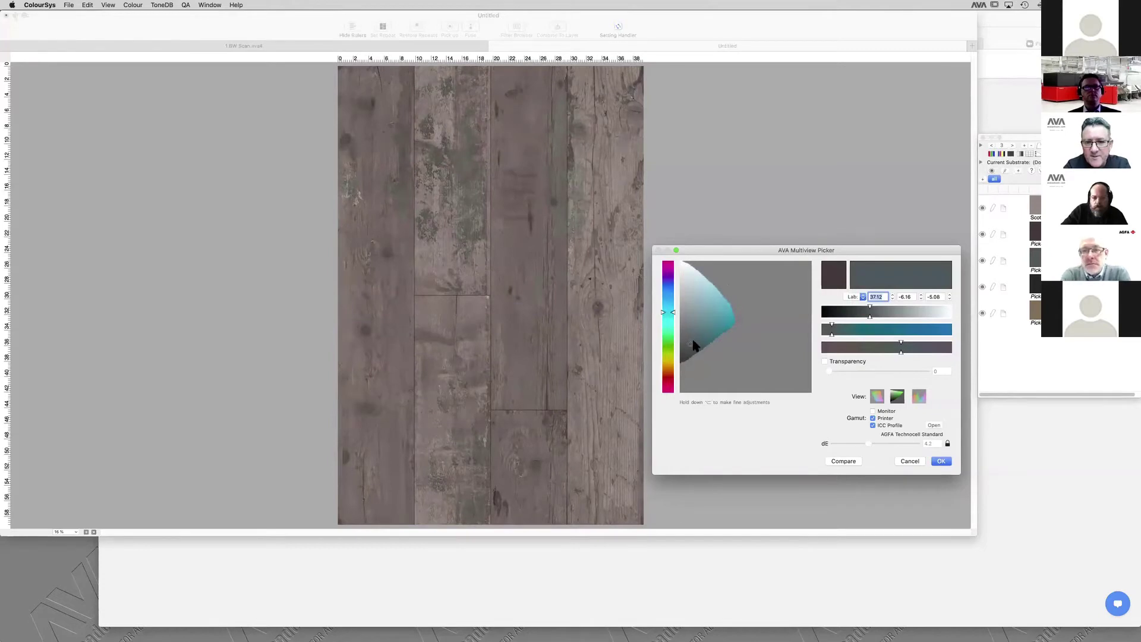
{"action": "left_click", "coordinate": [941, 462]}
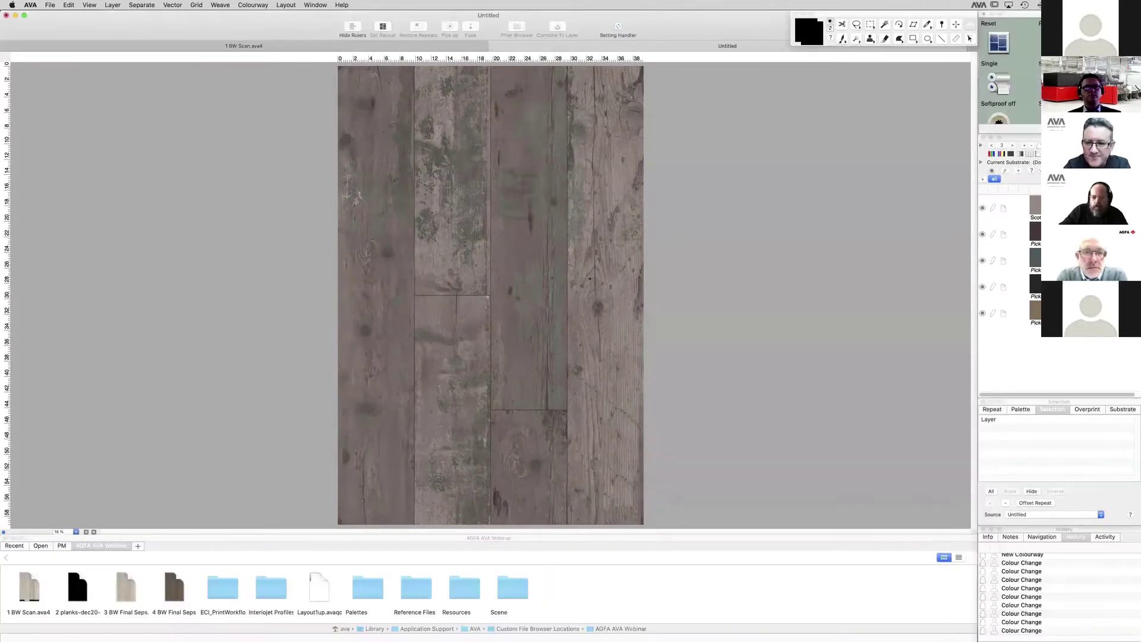
Step: Step back to the first colourway and forward again to the third to compare the recoloured planks
{"action": "left_click", "coordinate": [992, 144]}
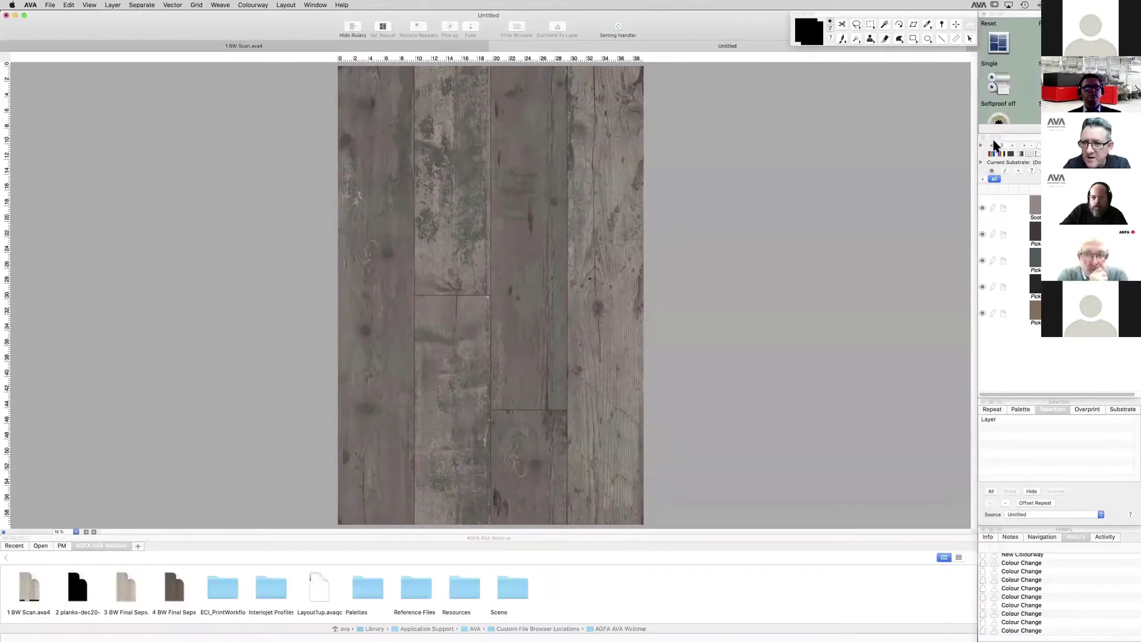
{"action": "left_click", "coordinate": [993, 144]}
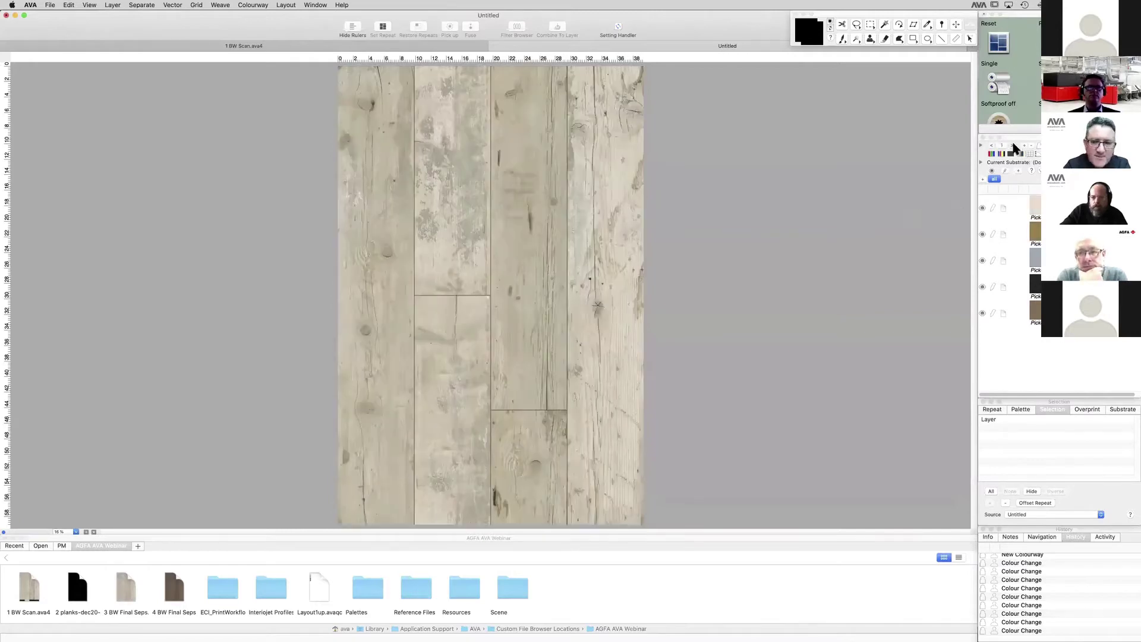
{"action": "left_click", "coordinate": [1012, 146]}
{"action": "left_click", "coordinate": [1012, 146]}
Step: Change the third colourway's first layer from Scottish glens to a warmer, lighter beige with Lab values of about 68, 7 and 17
{"action": "double_click", "coordinate": [1036, 205]}
{"action": "left_click_drag", "start_coordinate": [897, 308], "coordinate": [911, 310]}
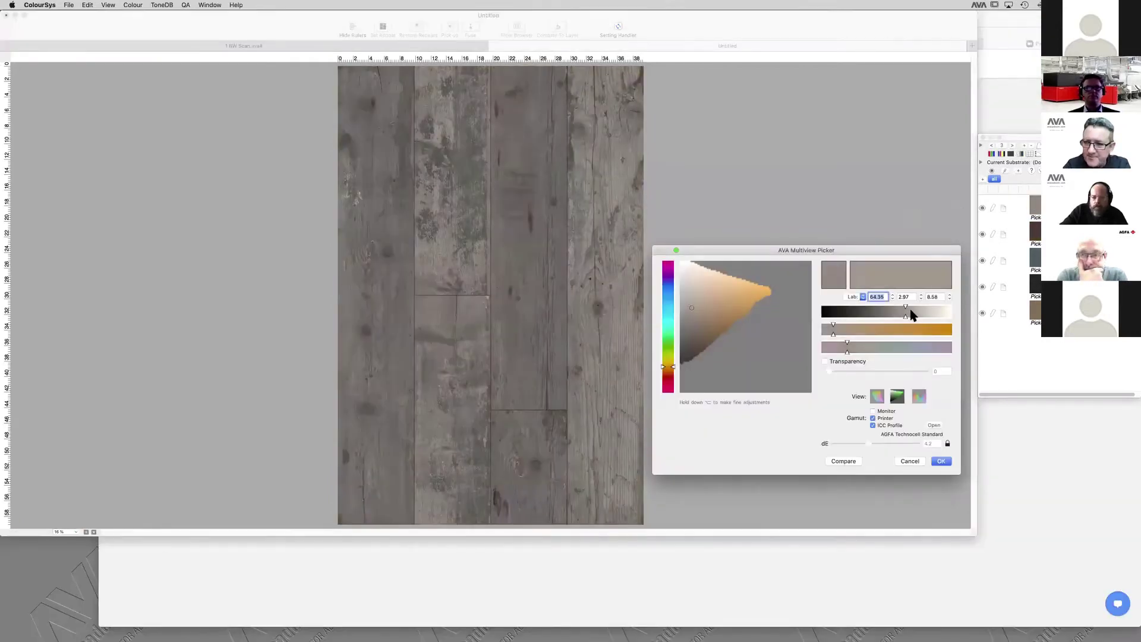
{"action": "left_click_drag", "start_coordinate": [838, 328], "coordinate": [849, 332]}
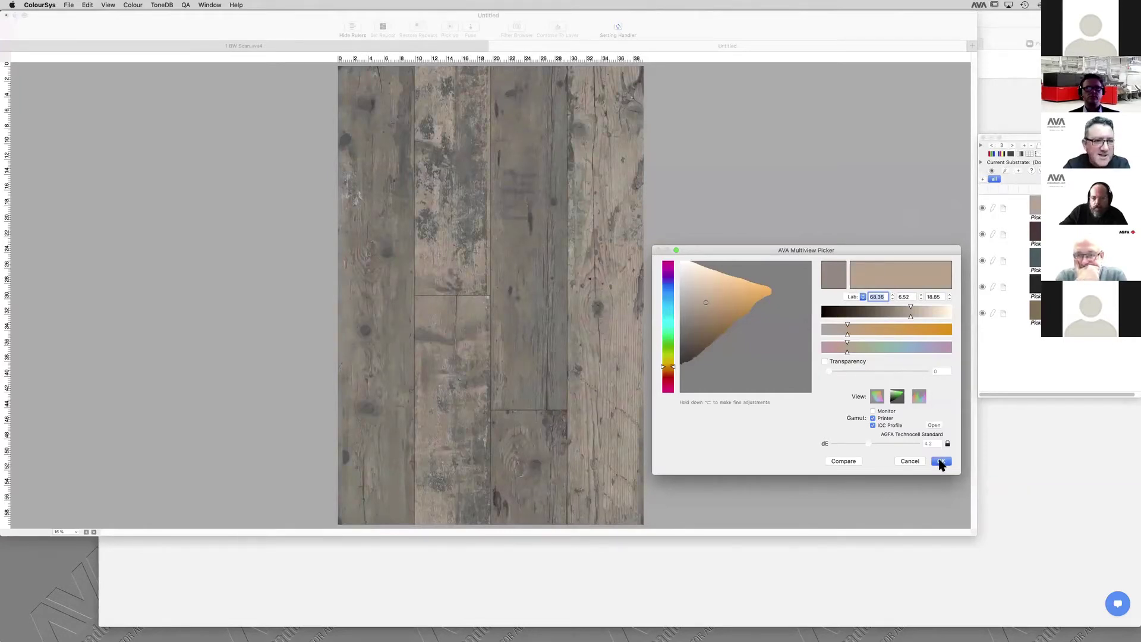
{"action": "left_click", "coordinate": [941, 462]}
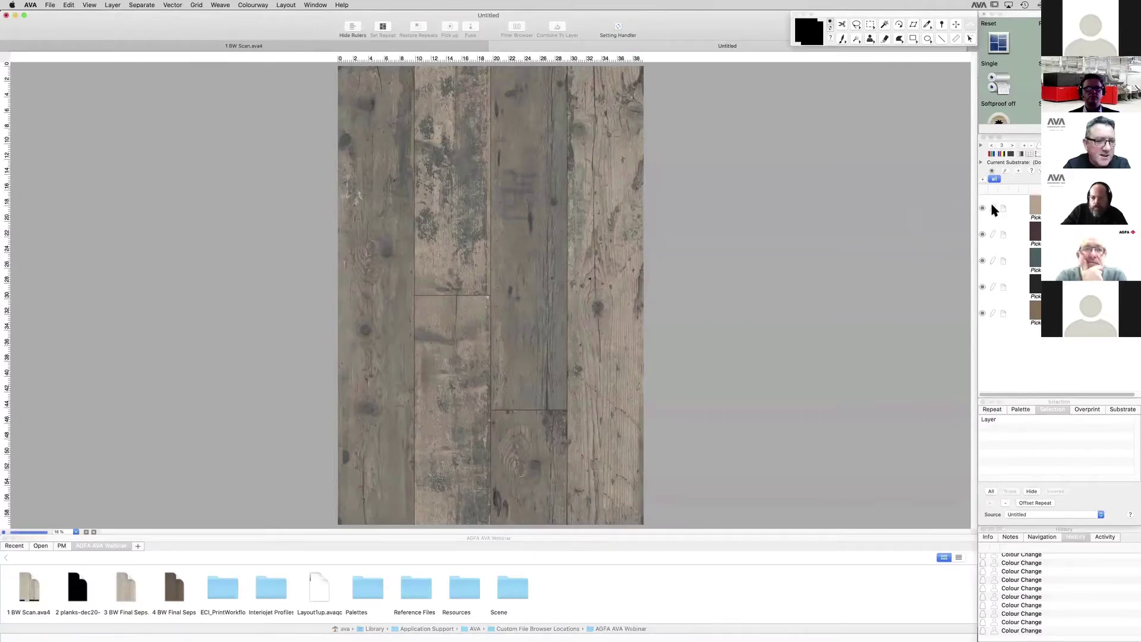
Step: Switch back to the first colourway and add a full-colour layer beneath the five colour layers
{"action": "left_click", "coordinate": [1014, 146]}
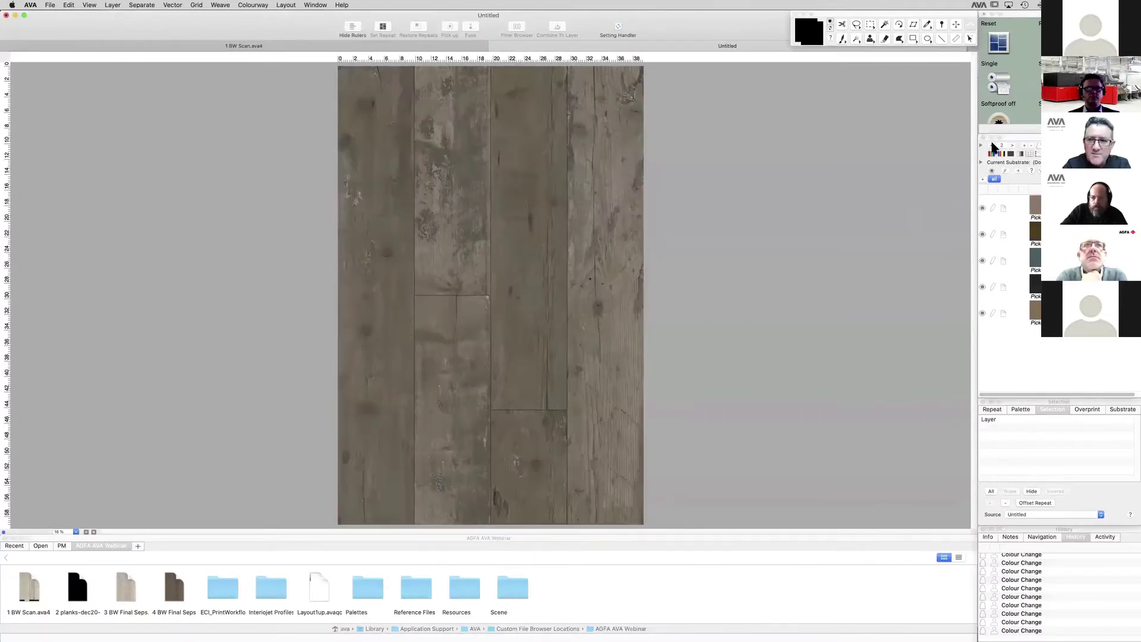
{"action": "left_click", "coordinate": [1013, 146]}
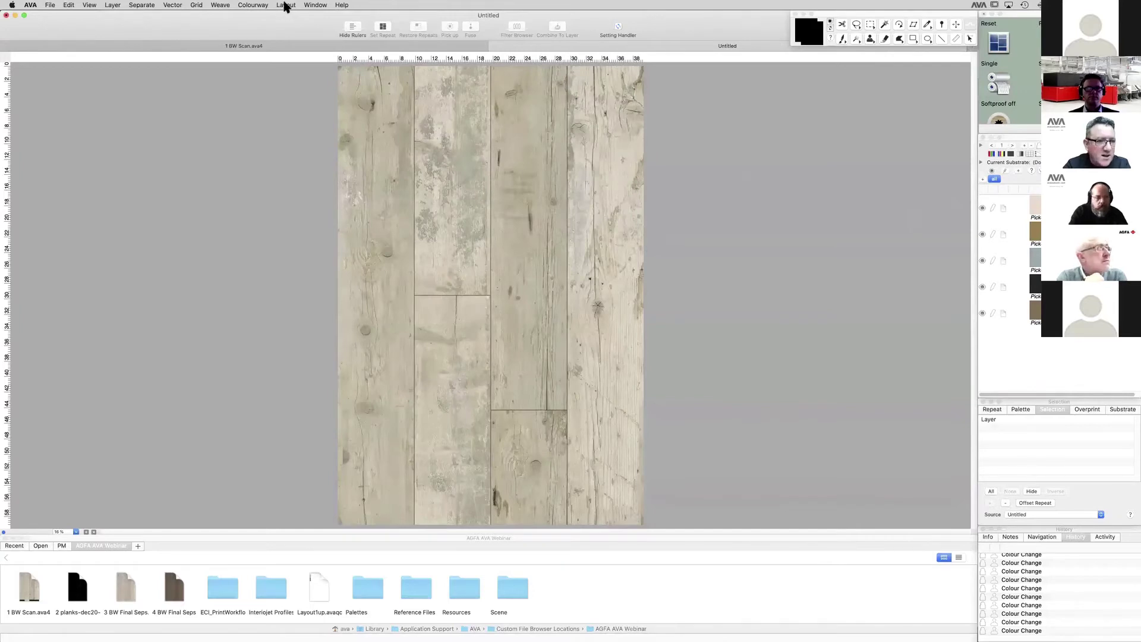
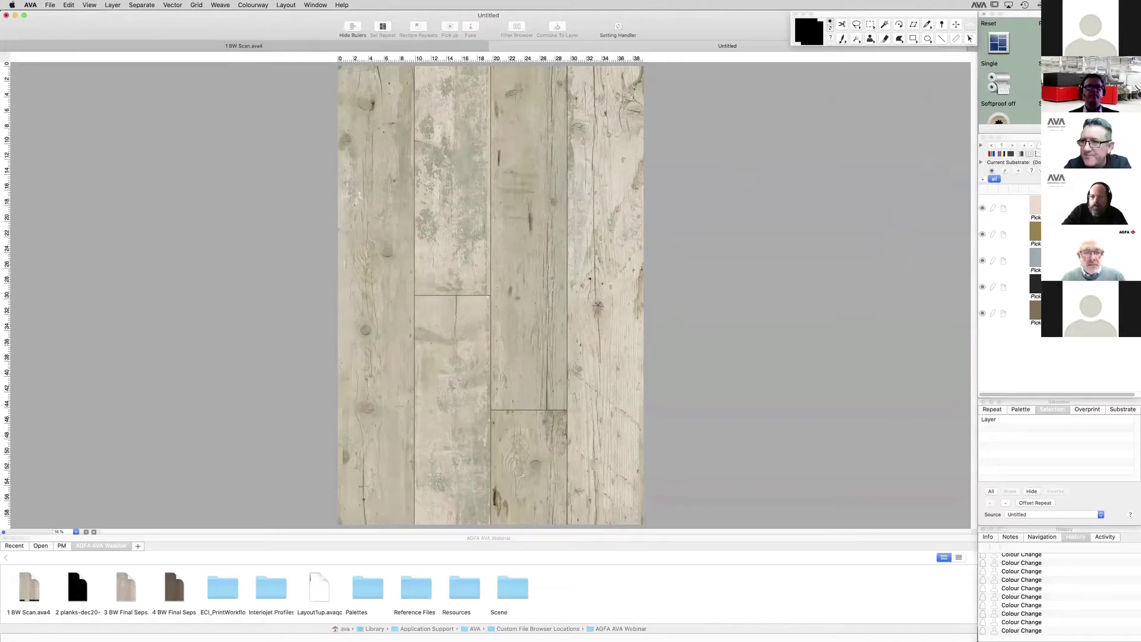
{"action": "left_click", "coordinate": [998, 363]}
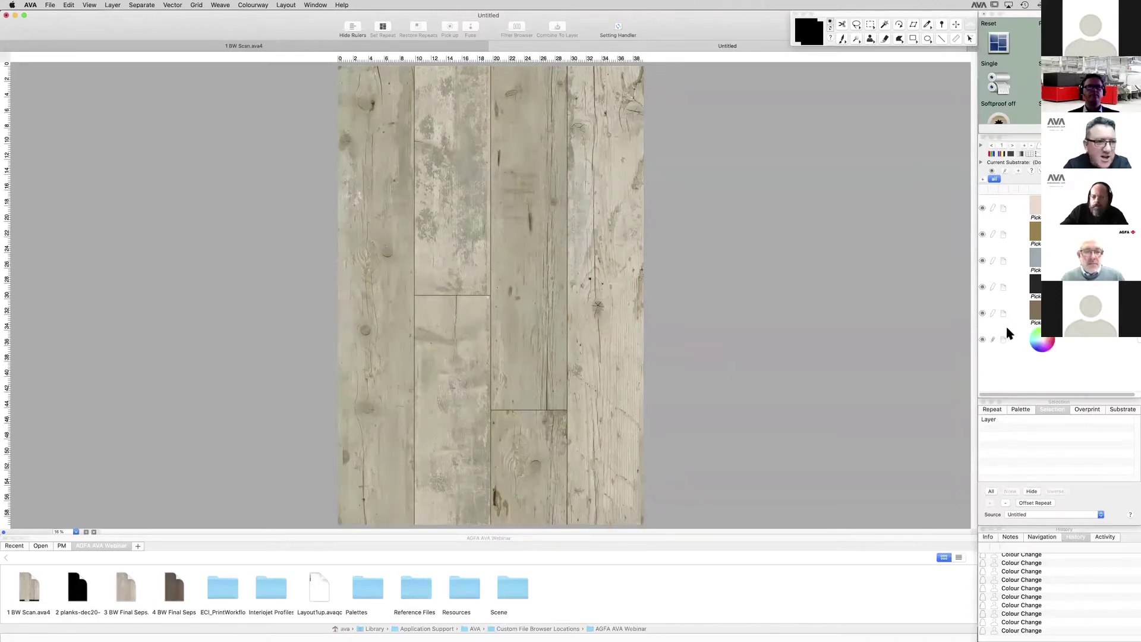
Step: Toggle the full-colour layer and isolate it from the colour layers, examining the plank detail with all colour layers shown
{"action": "left_click", "coordinate": [984, 339]}
{"action": "left_click", "coordinate": [984, 339]}
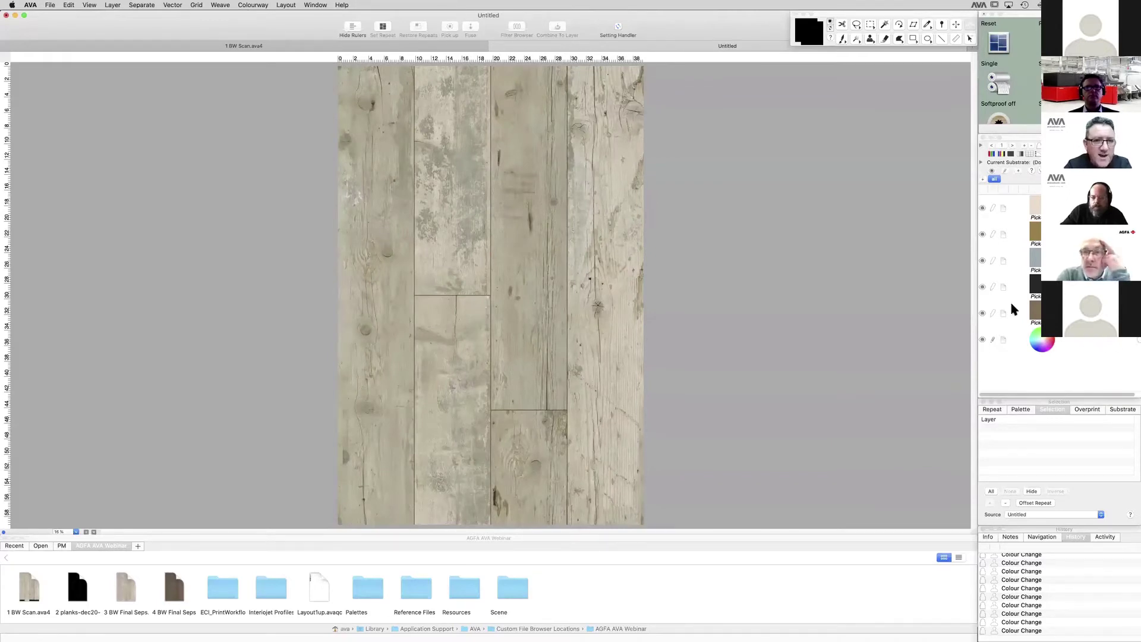
{"action": "left_click", "coordinate": [984, 341]}
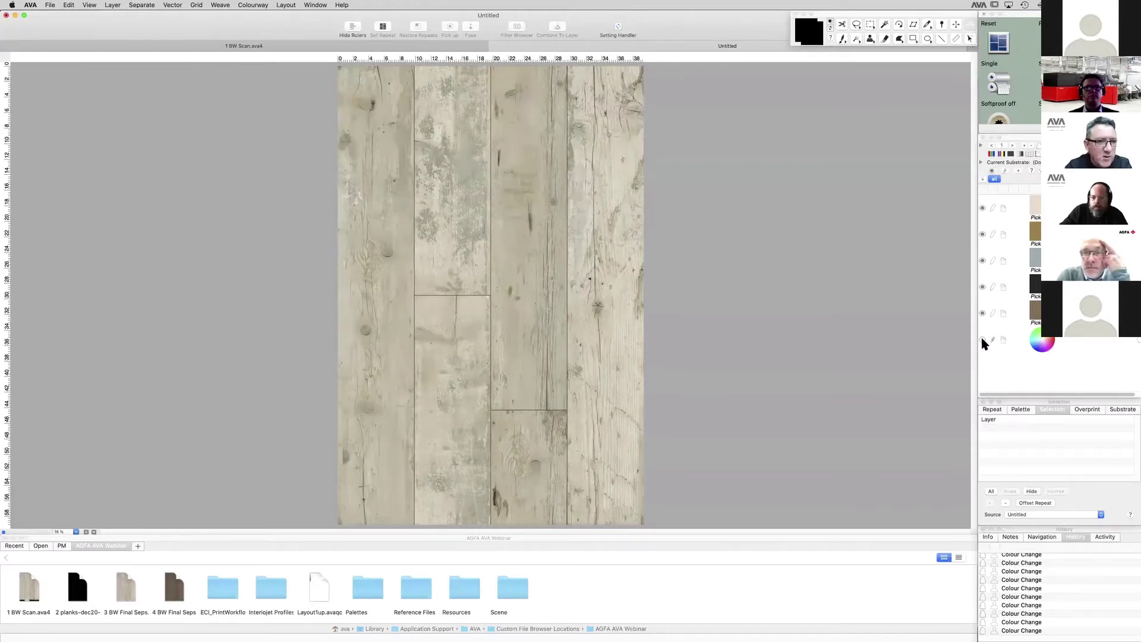
{"action": "left_click", "coordinate": [985, 343]}
{"action": "left_click", "coordinate": [982, 340]}
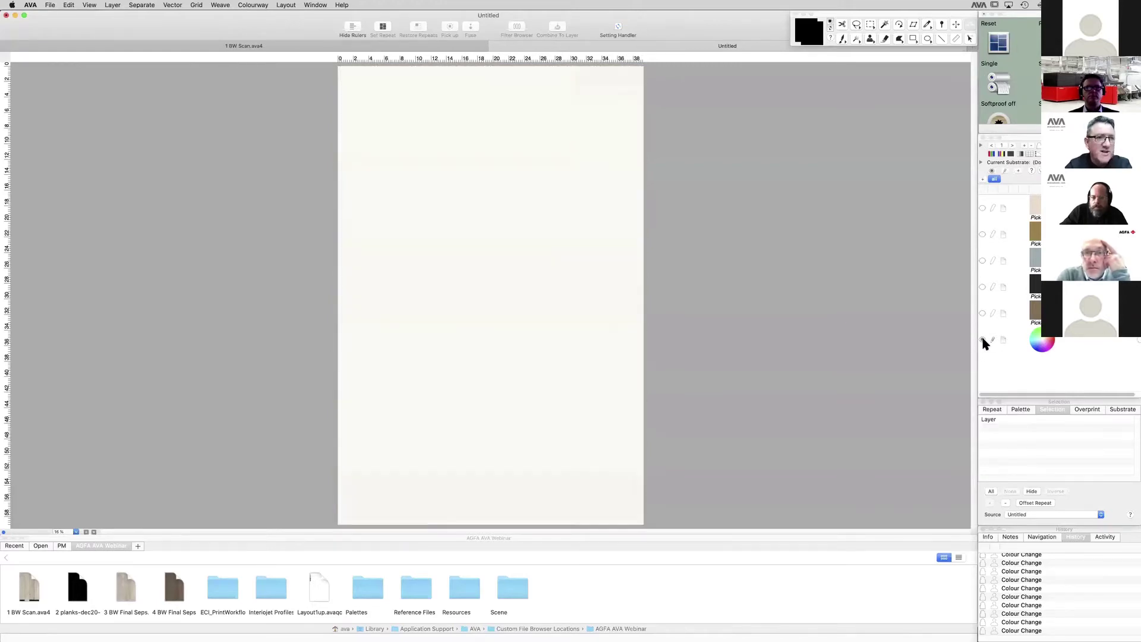
{"action": "left_click", "coordinate": [983, 340]}
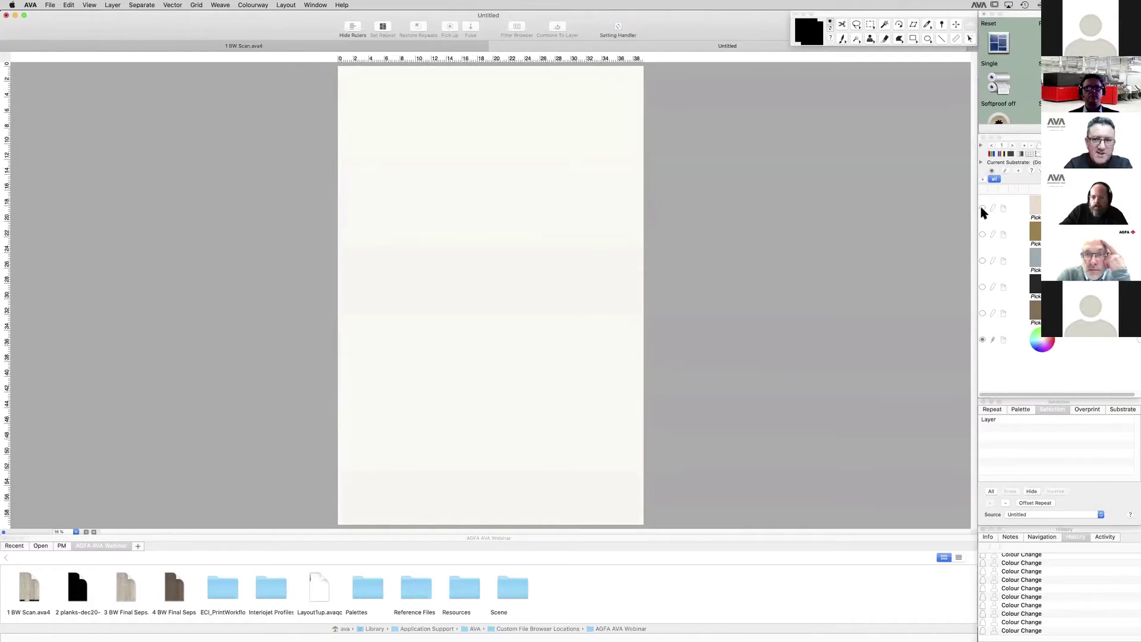
{"action": "left_click_drag", "start_coordinate": [983, 210], "coordinate": [985, 314]}
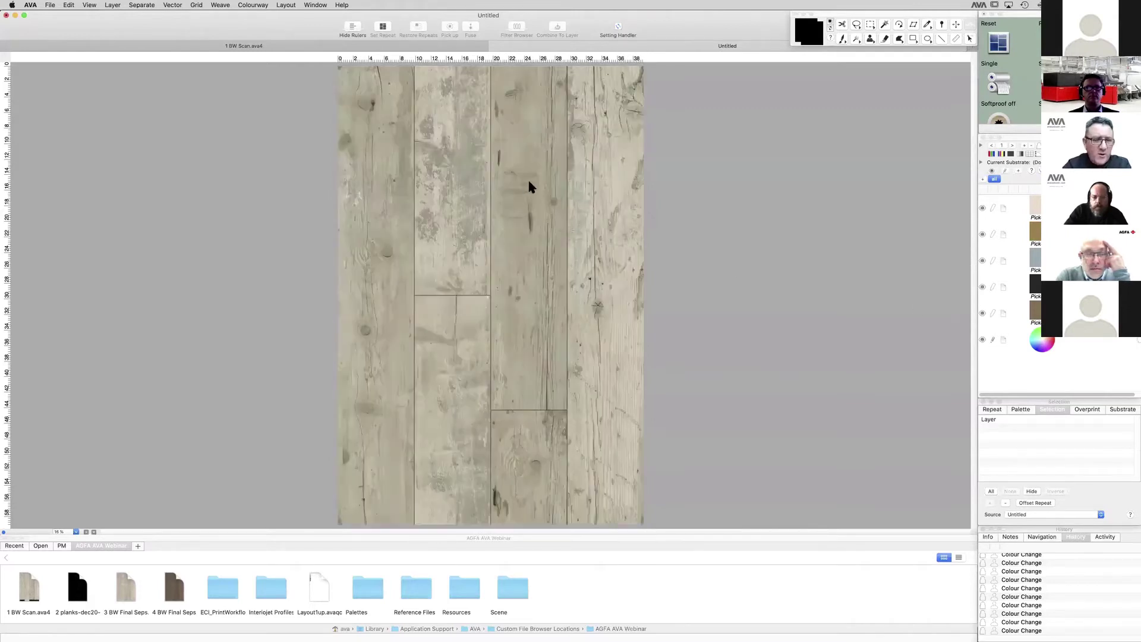
{"action": "left_click", "coordinate": [626, 197]}
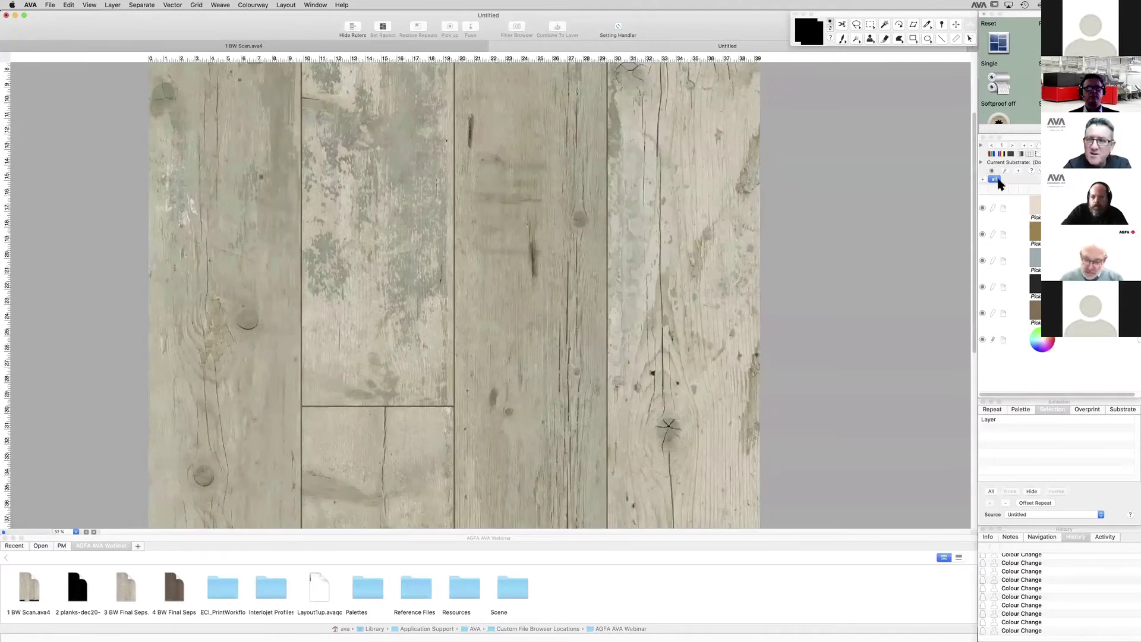
{"action": "left_click", "coordinate": [983, 340]}
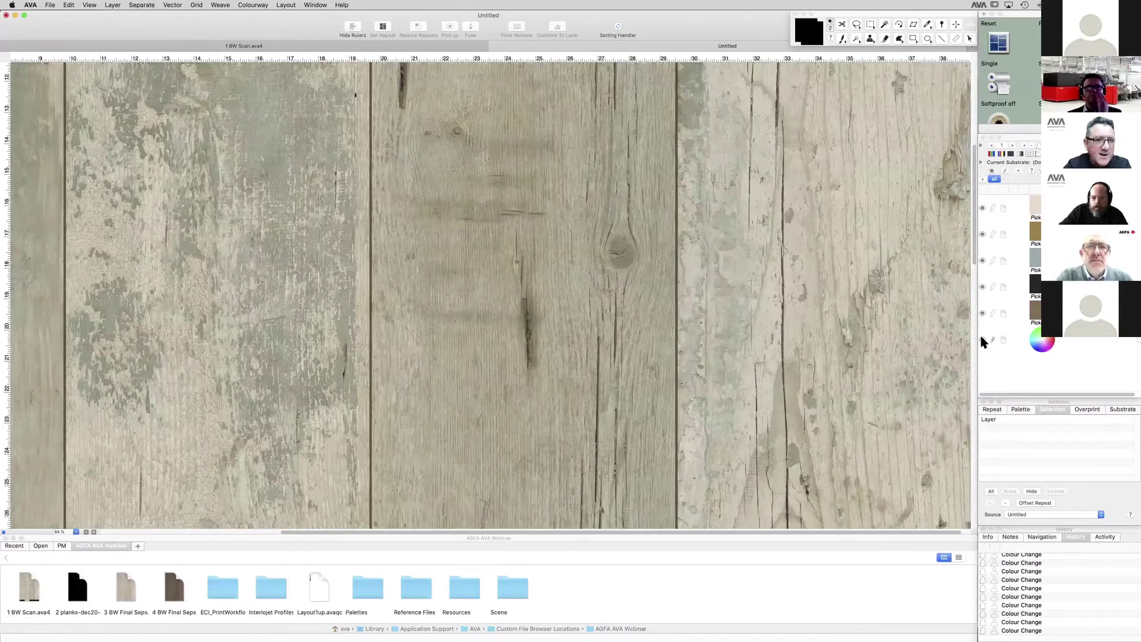
Step: Switch to the third colourway and shift its first layer to a lighter, yellower beige with a Lab lightness of about 77
{"action": "left_click", "coordinate": [1012, 145]}
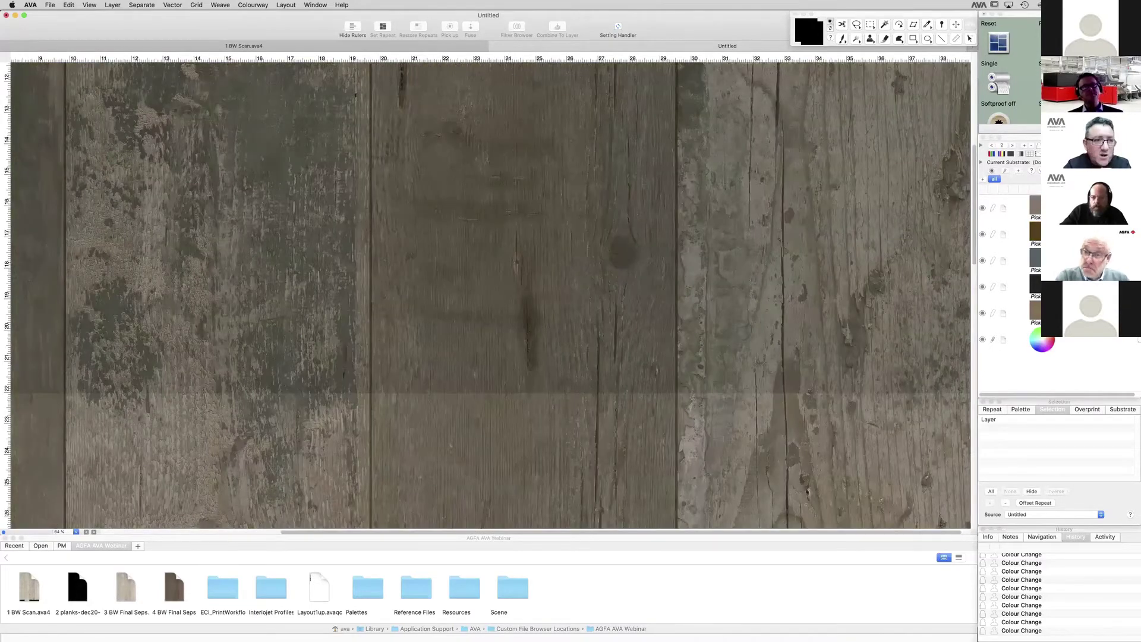
{"action": "key", "text": "Right"}
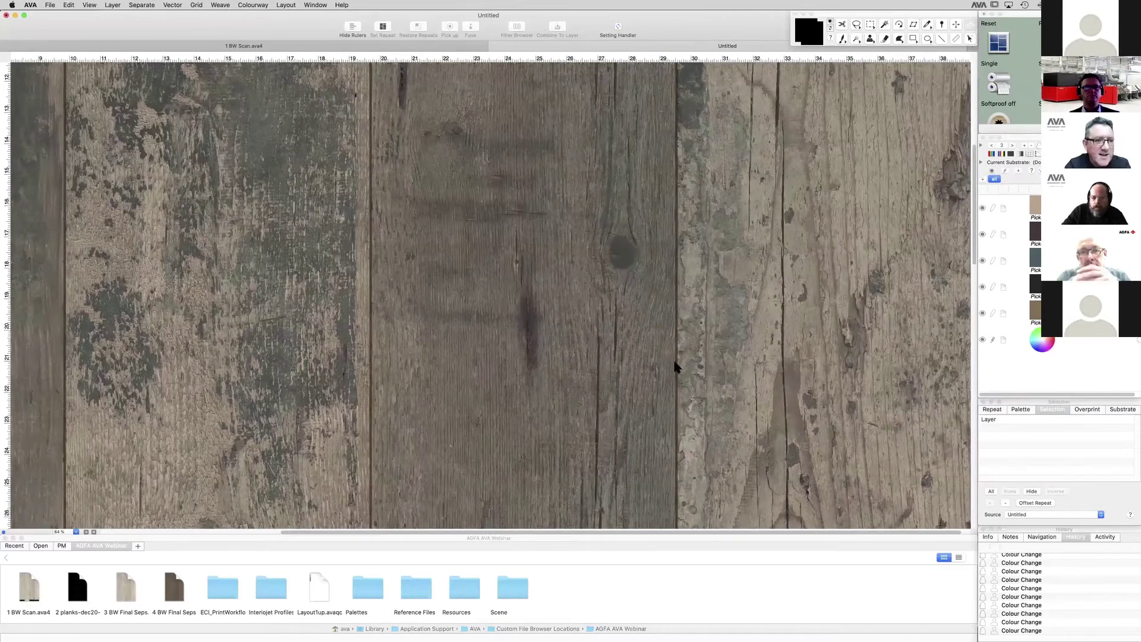
{"action": "double_click", "coordinate": [675, 365]}
{"action": "left_click_drag", "start_coordinate": [672, 365], "coordinate": [672, 361]}
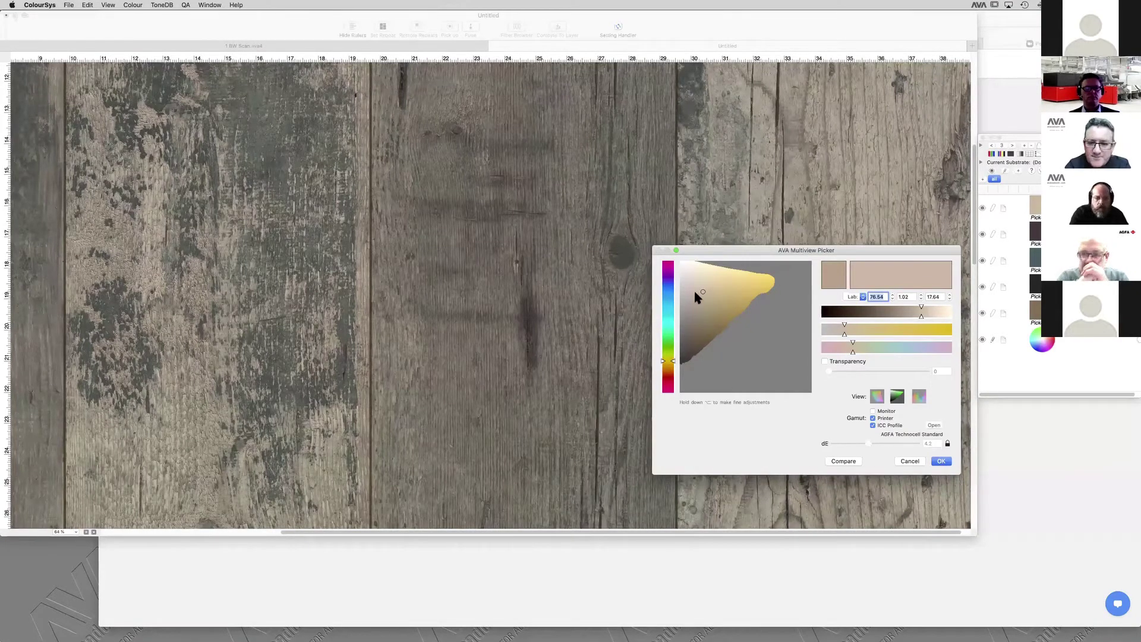
{"action": "scroll", "coordinate": [695, 292], "scroll_direction": "down", "scroll_amount": 2}
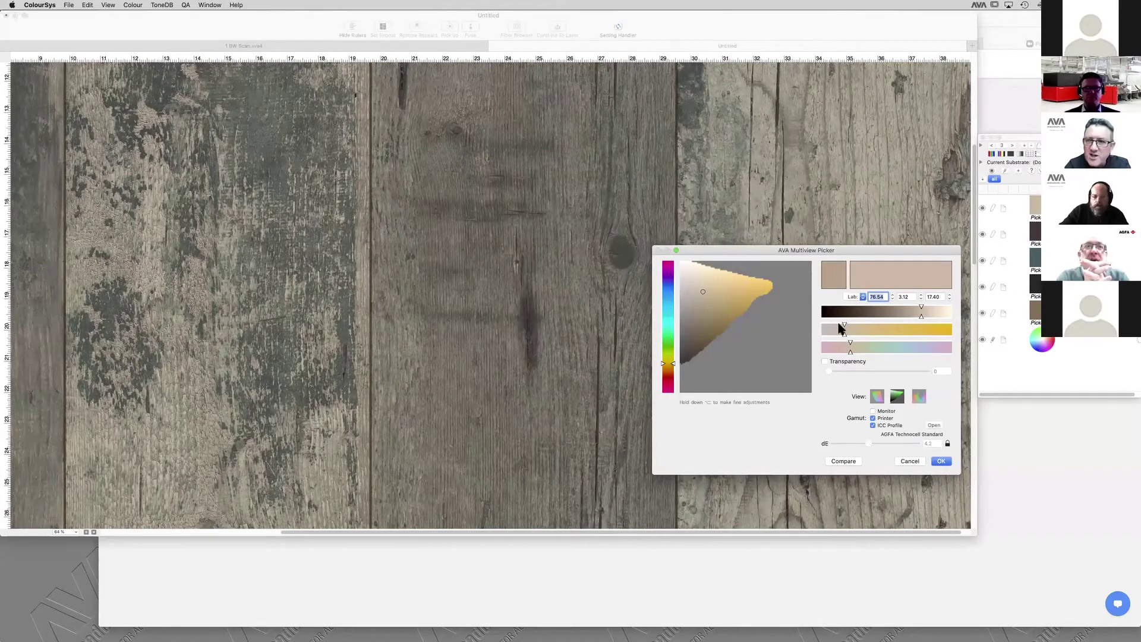
{"action": "key", "text": "Return"}
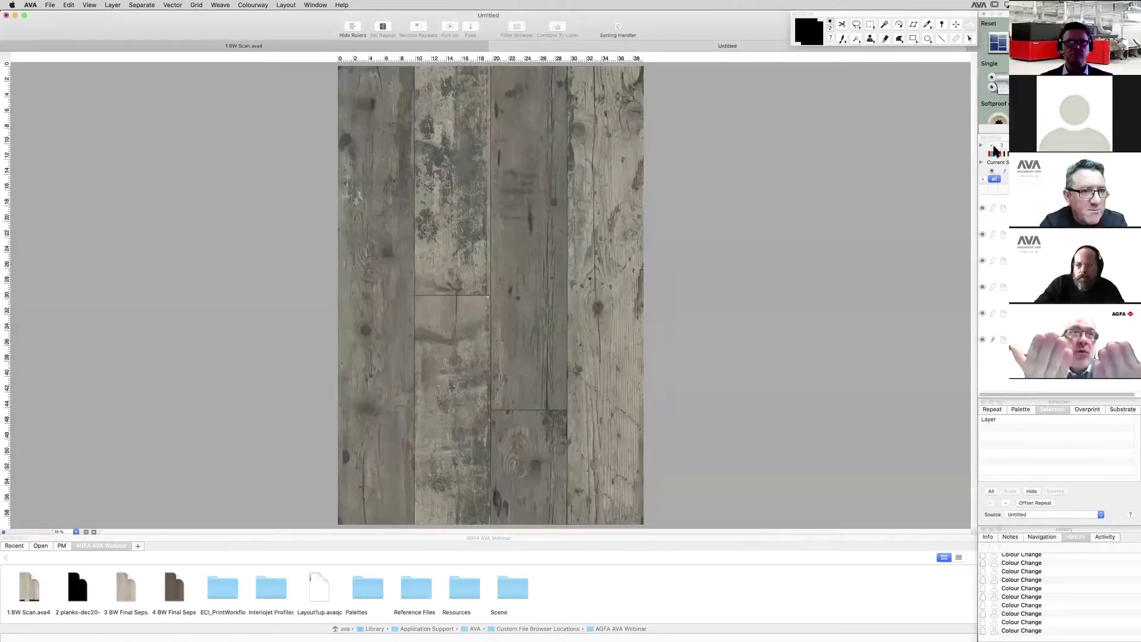
Step: Return to the first colourway with the full-colour layer removed, and create a new blank layout
{"action": "left_click", "coordinate": [992, 146]}
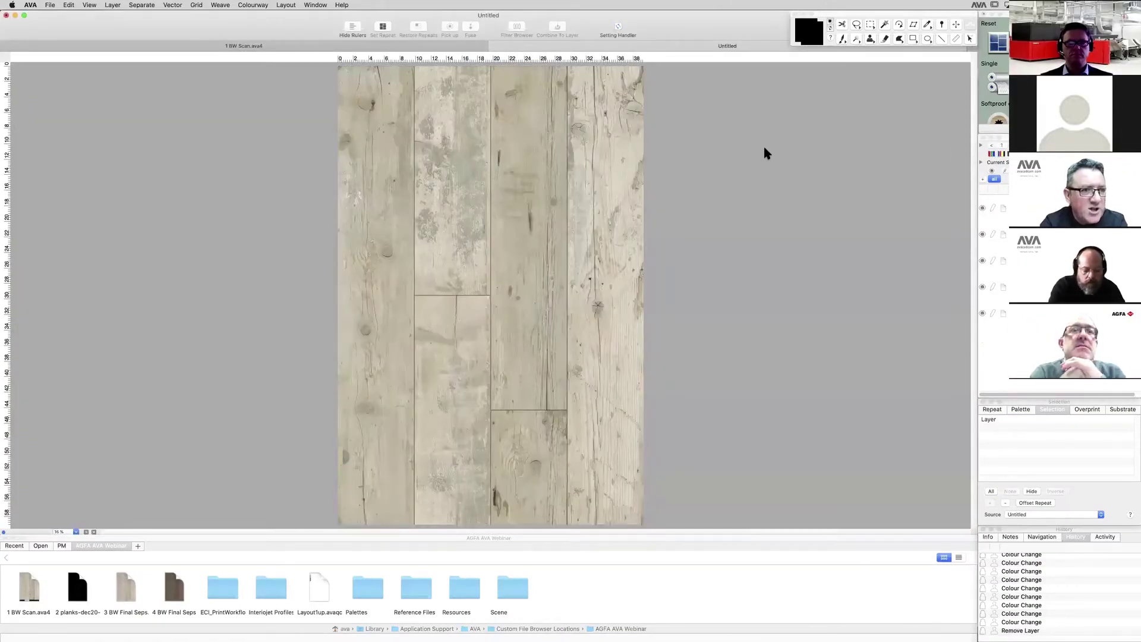
{"action": "key", "text": "super+l"}
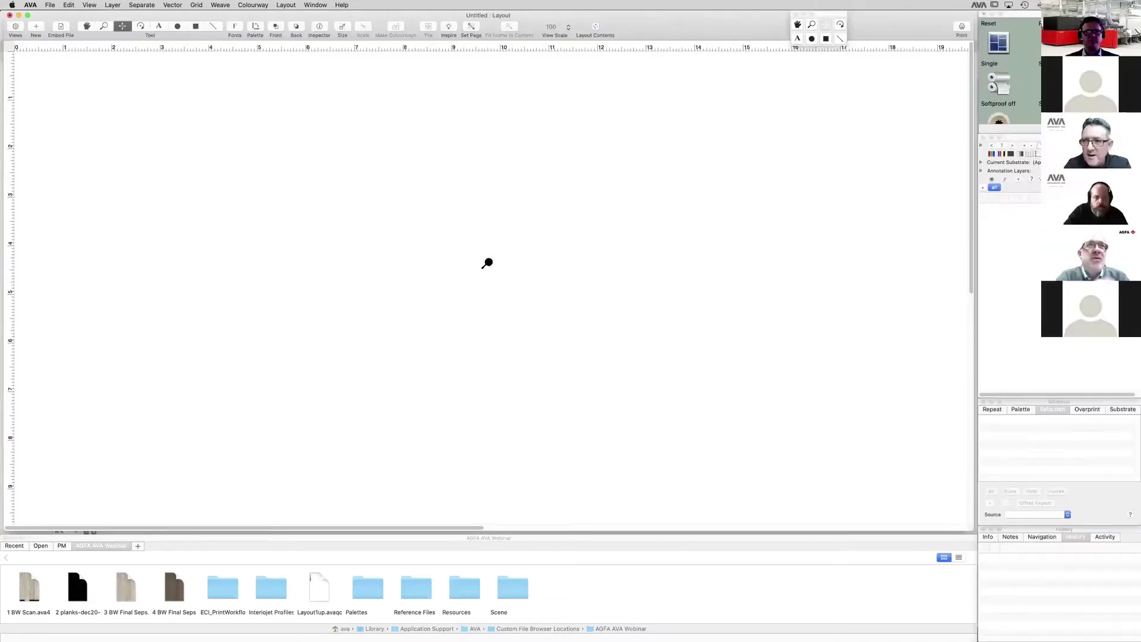
{"action": "left_click", "coordinate": [495, 265]}
{"action": "left_click", "coordinate": [394, 182]}
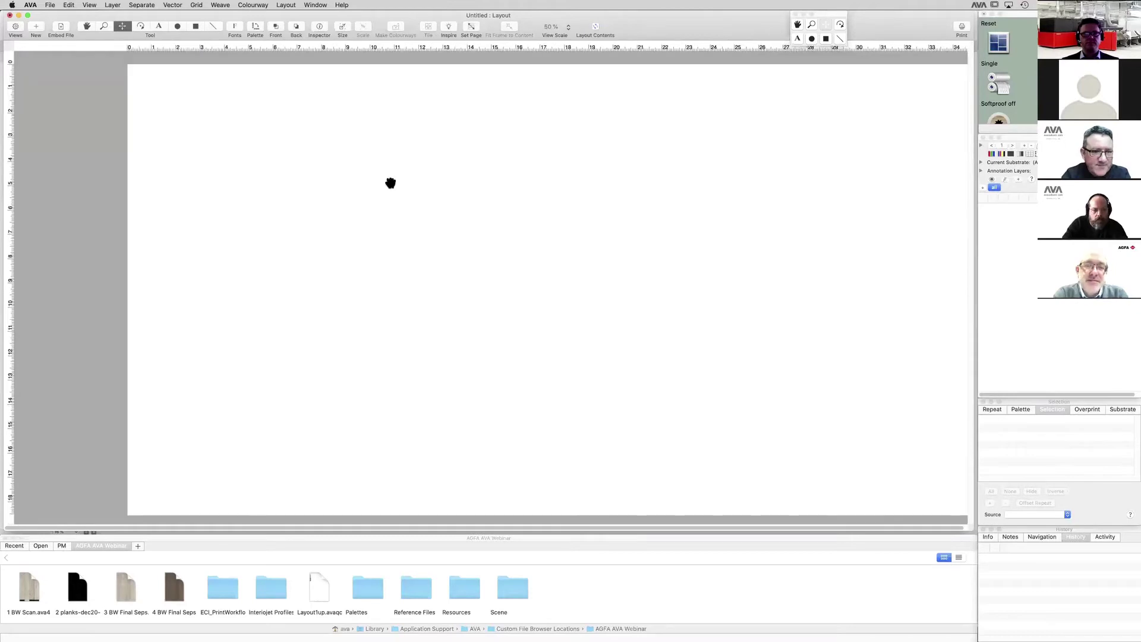
{"action": "left_click_drag", "start_coordinate": [399, 184], "coordinate": [298, 186]}
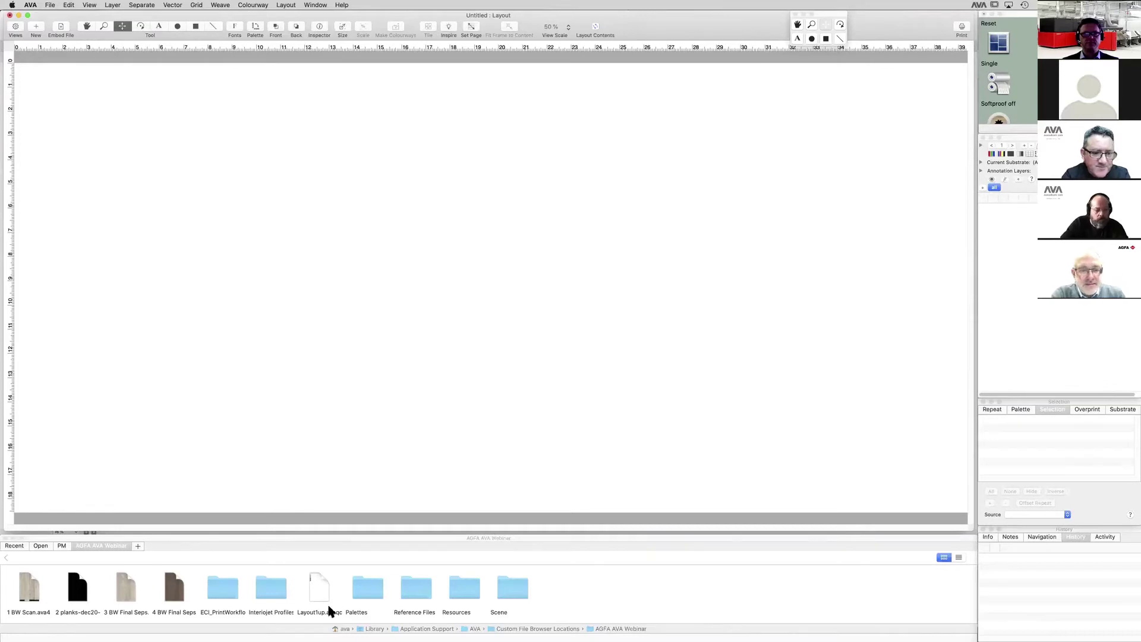
Step: Place the plank design in the layout using the Layout1up template and fit the page to it
{"action": "left_click_drag", "start_coordinate": [326, 604], "coordinate": [236, 162]}
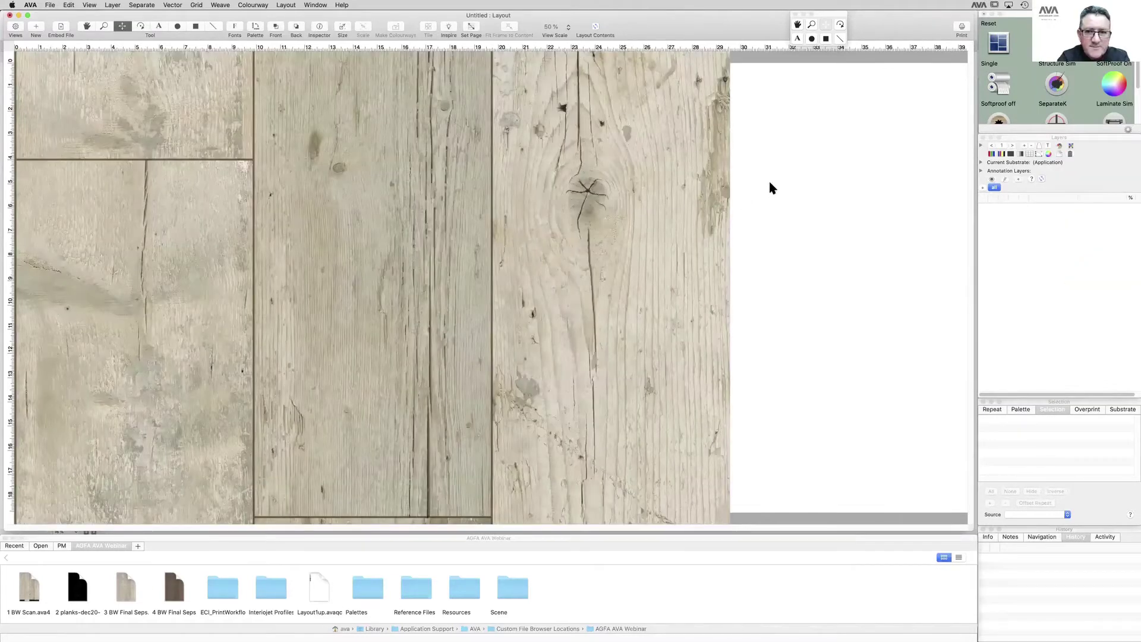
{"action": "left_click", "coordinate": [472, 27]}
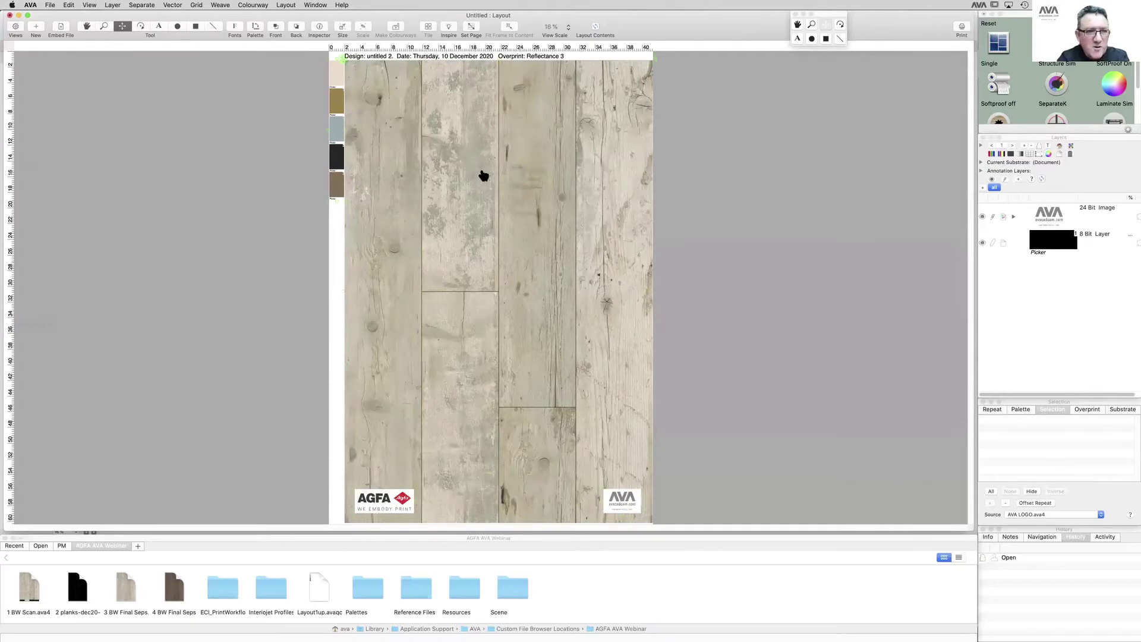
Step: Tile the placed design three across with three objects in total, fitting all the colourways side by side in the layout
{"action": "left_click_drag", "start_coordinate": [675, 130], "coordinate": [440, 56]}
{"action": "left_click", "coordinate": [428, 26]}
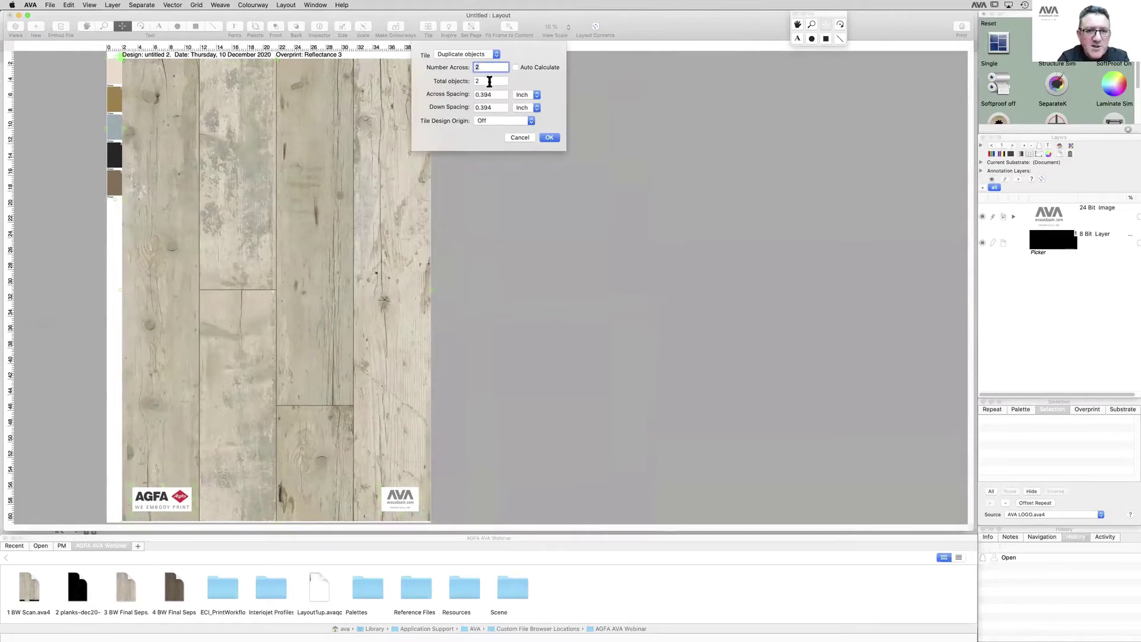
{"action": "type", "text": "3"}
{"action": "key", "text": "Tab"}
{"action": "type", "text": "3"}
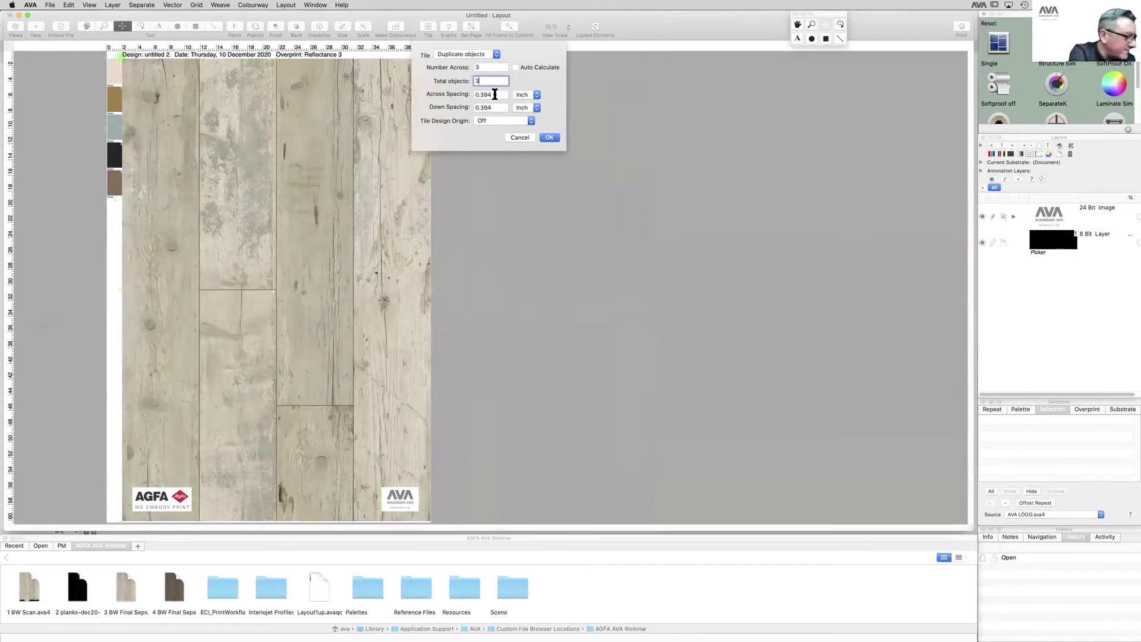
{"action": "left_click", "coordinate": [549, 138]}
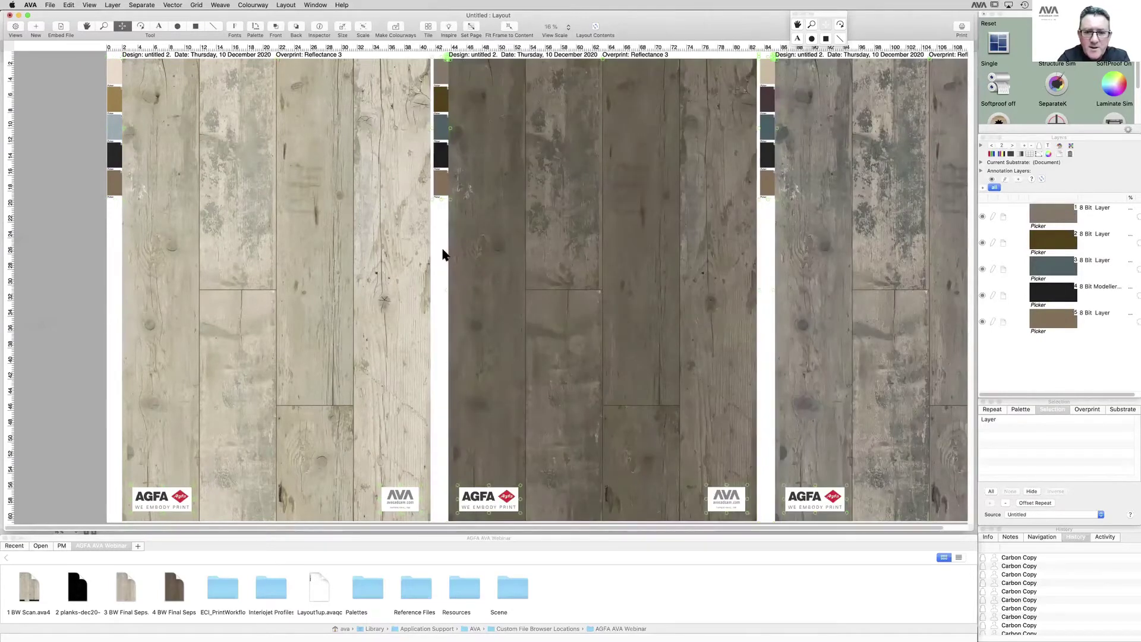
{"action": "key", "text": "super+0"}
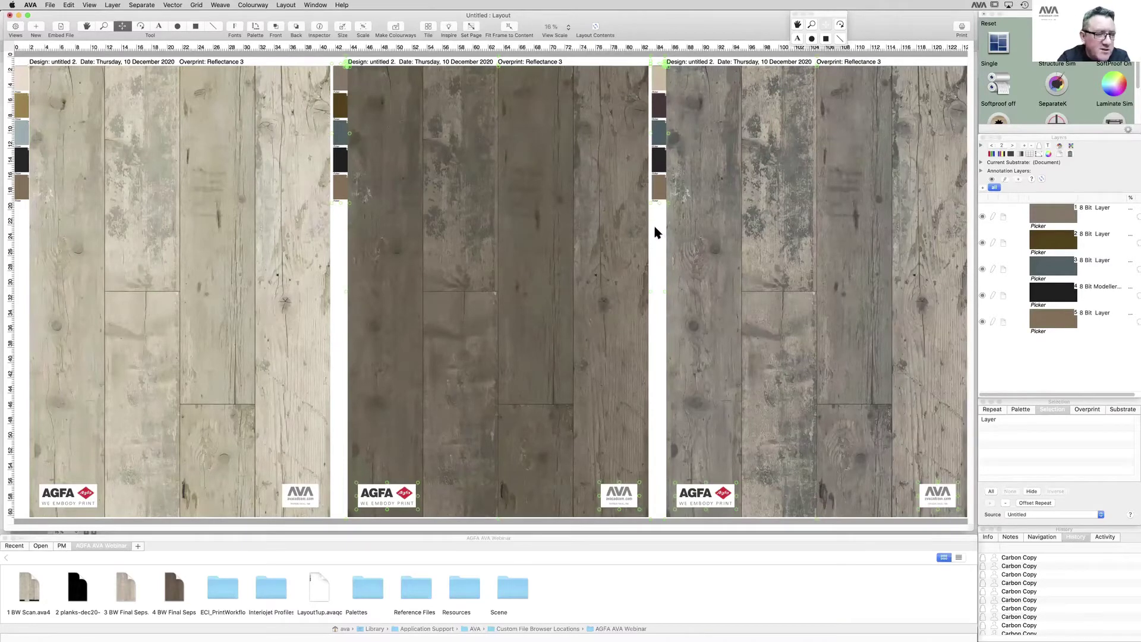
{"action": "left_click", "coordinate": [658, 59]}
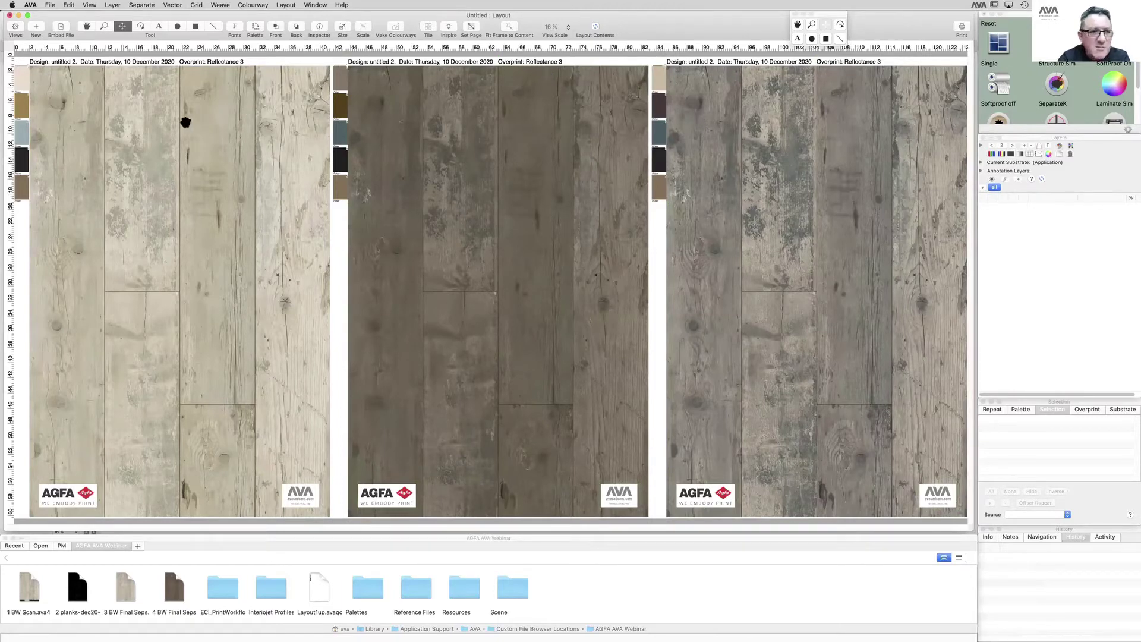
Step: Examine the three tiled colourways up close and side by side, including the plank detail and colour chips of the third one
{"action": "key", "text": "super+plus"}
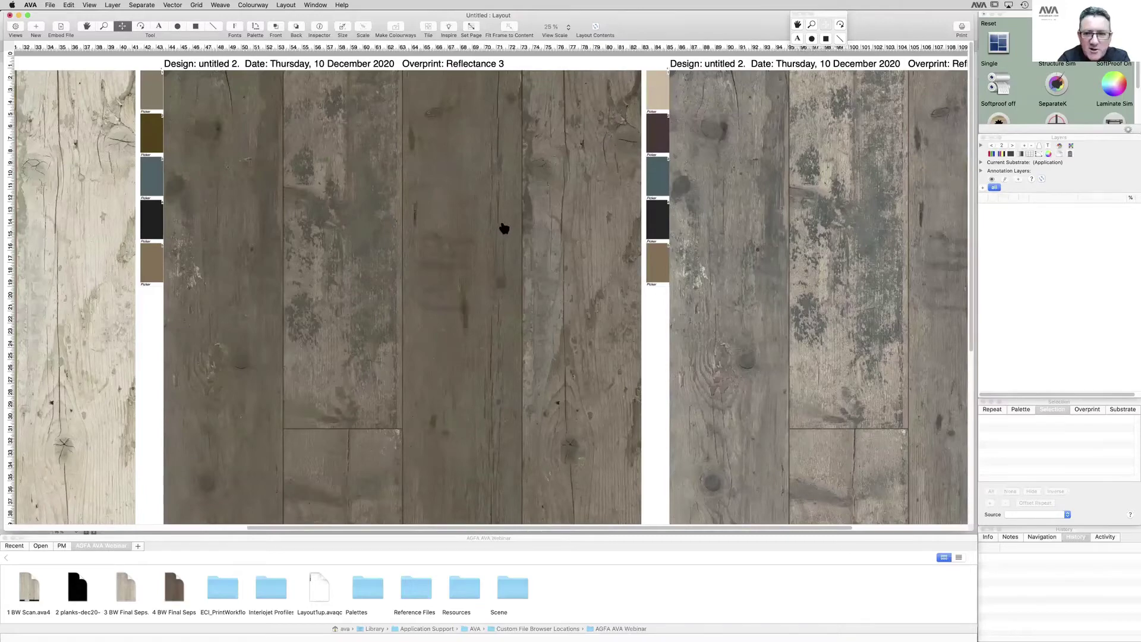
{"action": "key", "text": "super+equal"}
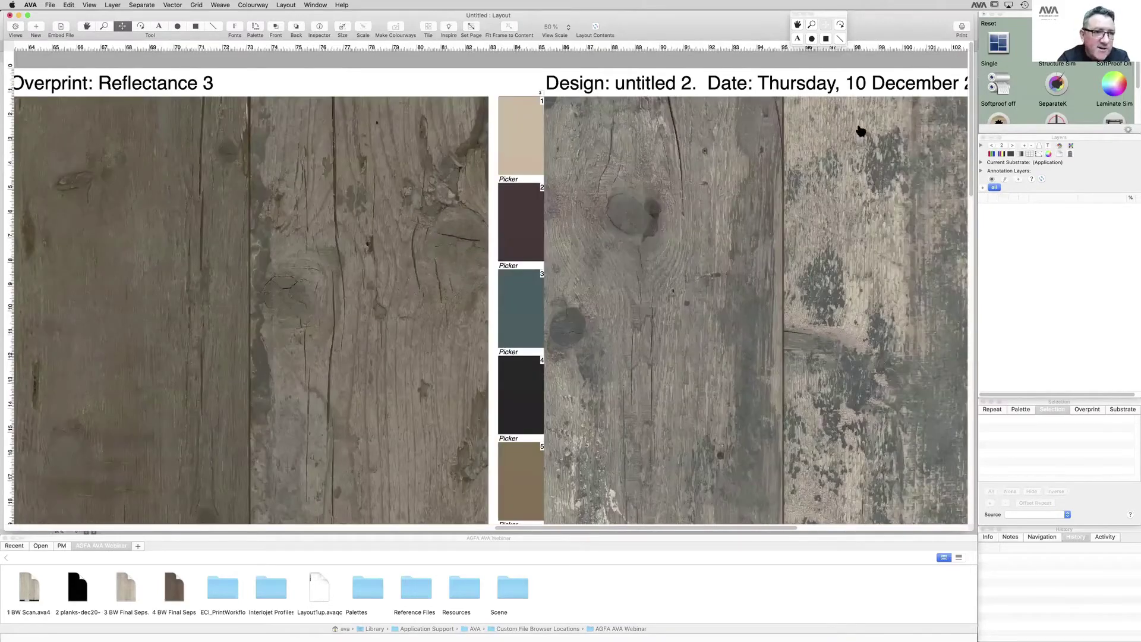
{"action": "scroll", "coordinate": [857, 128], "scroll_direction": "right", "scroll_amount": 10}
{"action": "scroll", "coordinate": [857, 128], "scroll_direction": "up", "scroll_amount": 2}
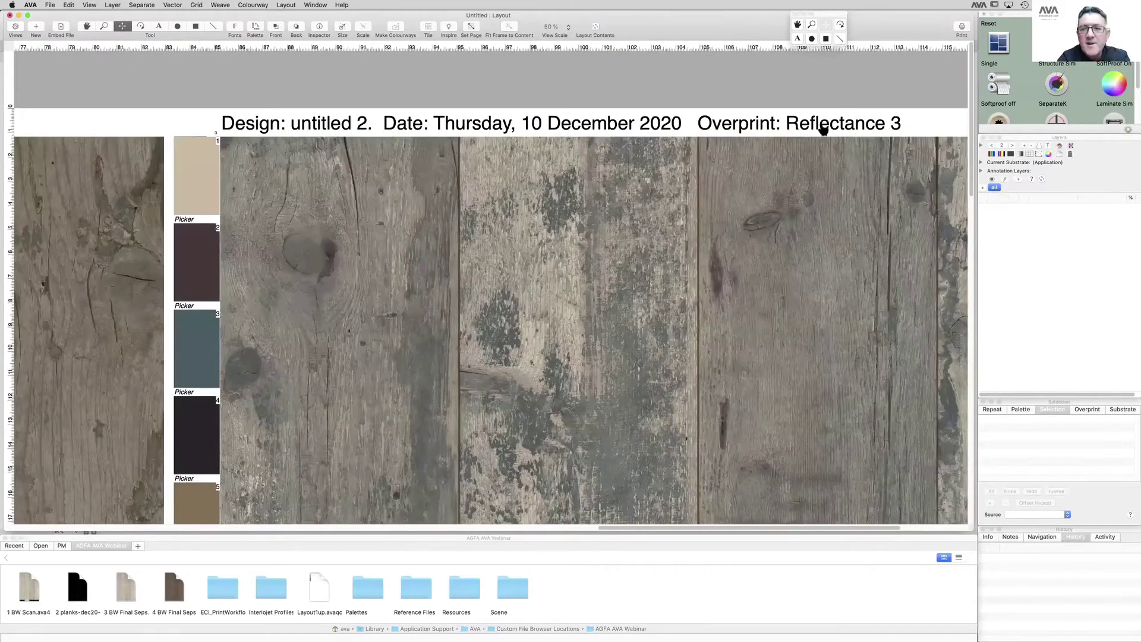
{"action": "scroll", "coordinate": [822, 130], "scroll_direction": "right", "scroll_amount": 1}
{"action": "scroll", "coordinate": [822, 131], "scroll_direction": "up", "scroll_amount": 1}
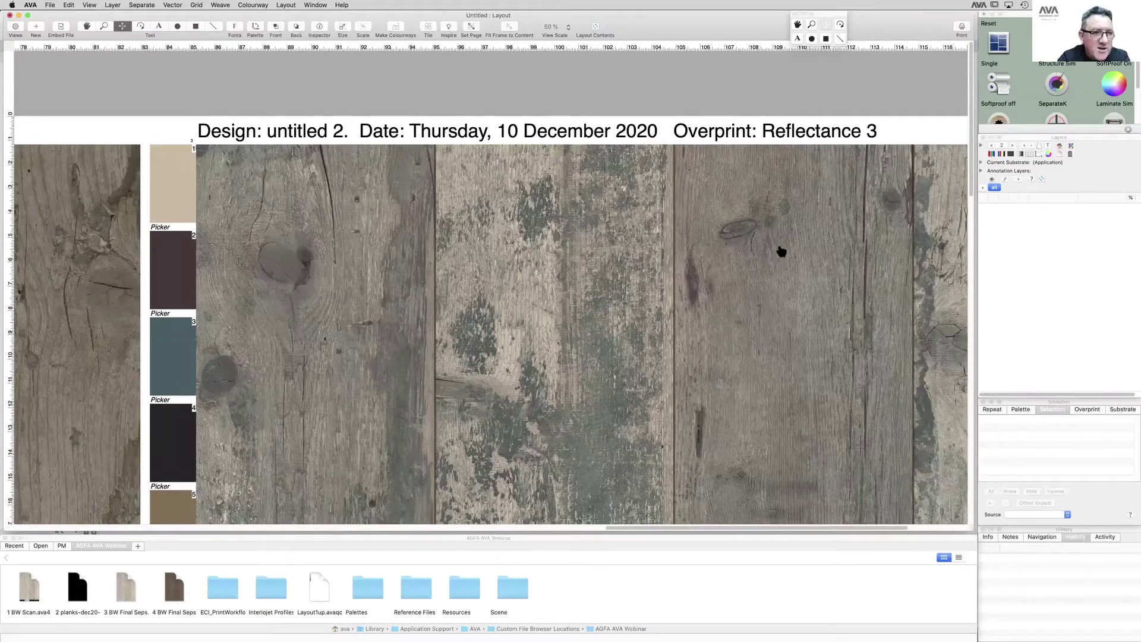
{"action": "key", "text": "super+0"}
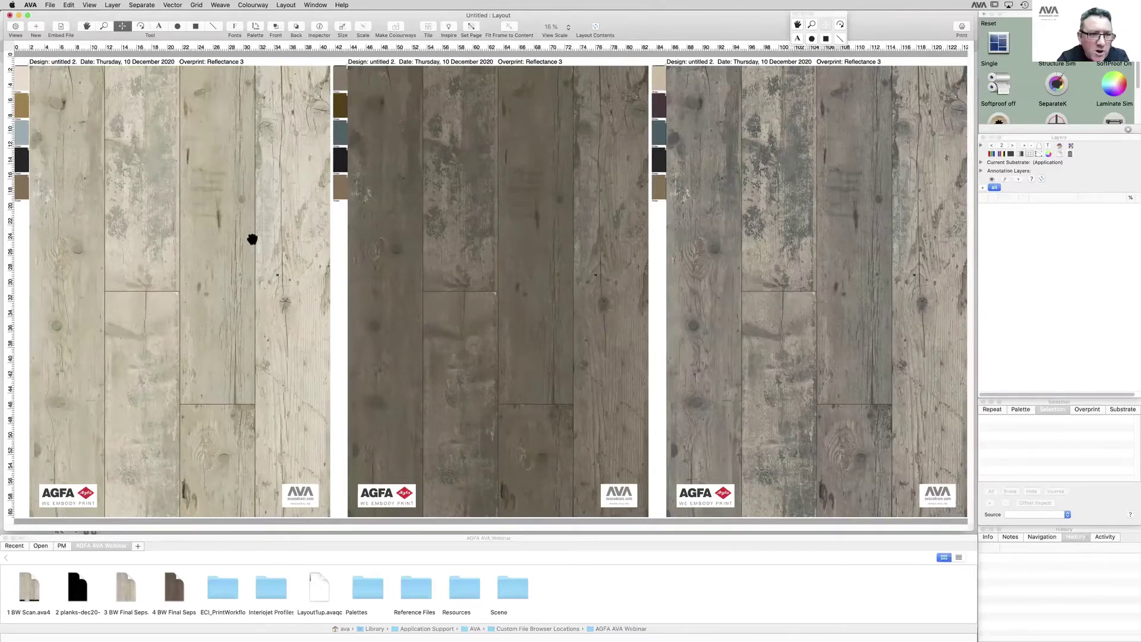
{"action": "scroll", "coordinate": [252, 239], "scroll_direction": "right", "scroll_amount": 10}
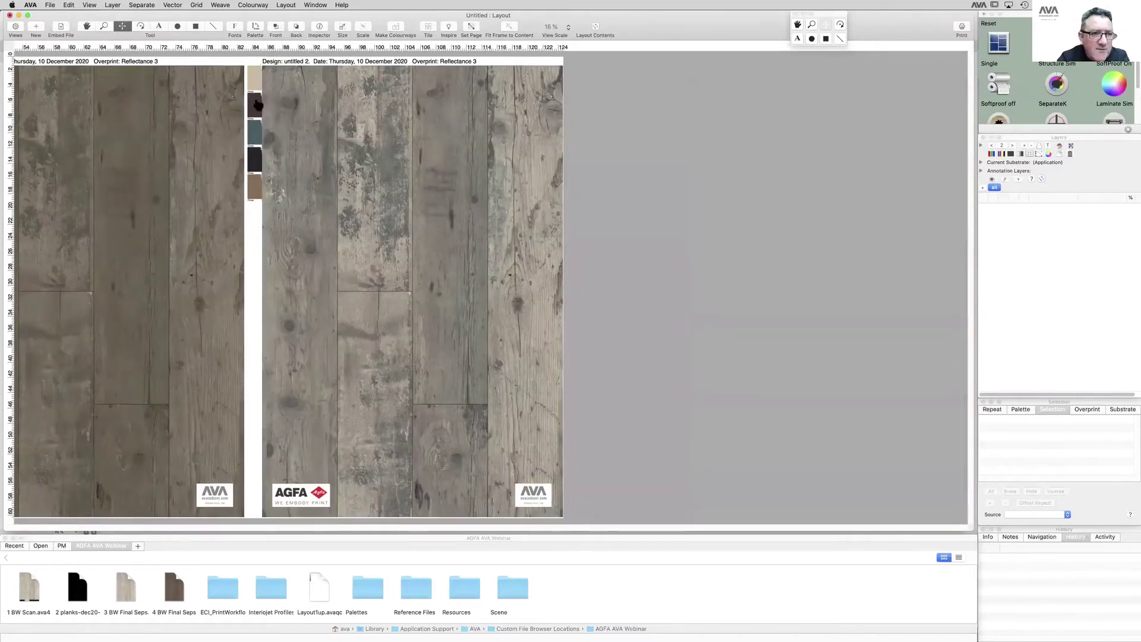
{"action": "scroll", "coordinate": [244, 95], "scroll_direction": "left", "scroll_amount": 2}
{"action": "scroll", "coordinate": [540, 208], "scroll_direction": "left", "scroll_amount": 8}
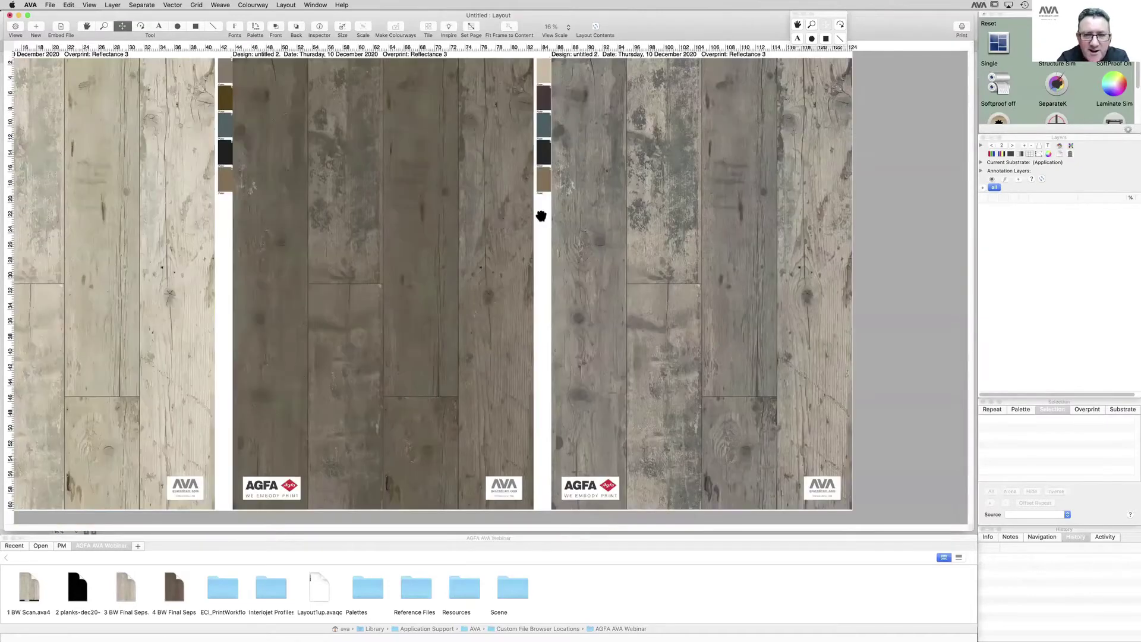
{"action": "scroll", "coordinate": [302, 218], "scroll_direction": "right", "scroll_amount": 5}
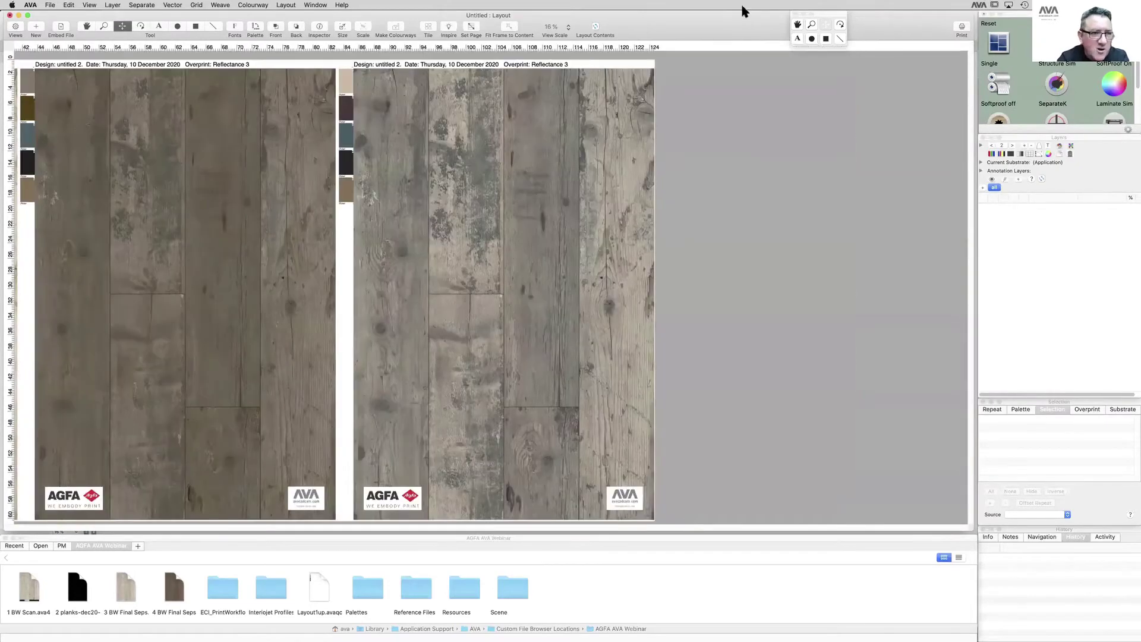
{"action": "scroll", "coordinate": [683, 79], "scroll_direction": "right", "scroll_amount": 1}
Step: Select the third tiled design and make one additional colourway
{"action": "left_click", "coordinate": [308, 58]}
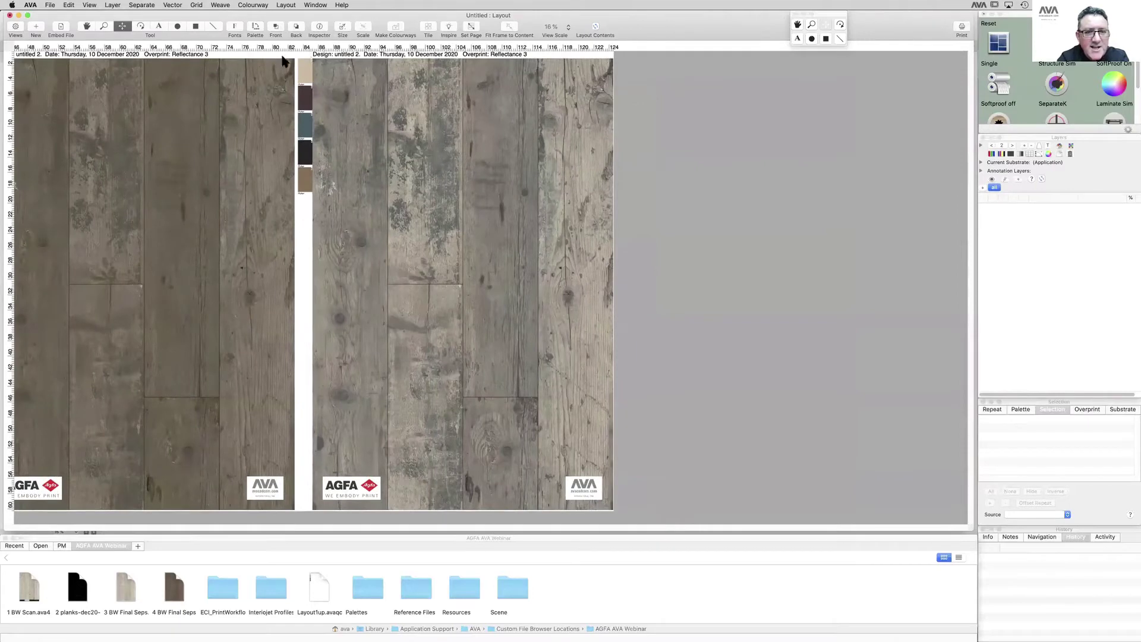
{"action": "left_click", "coordinate": [252, 4]}
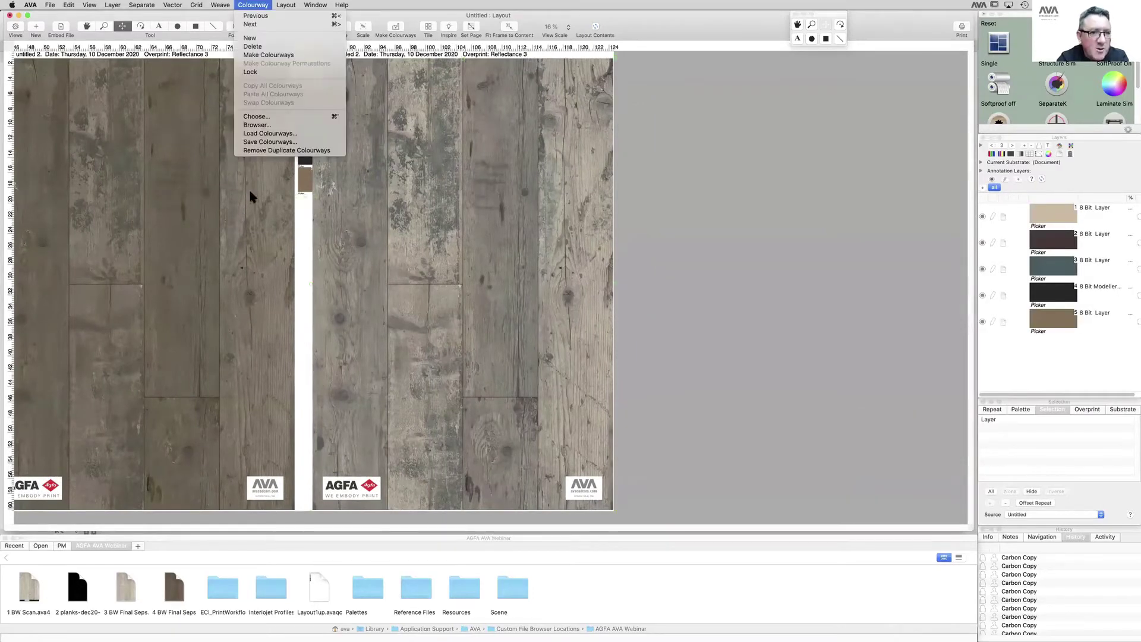
{"action": "left_click", "coordinate": [268, 54]}
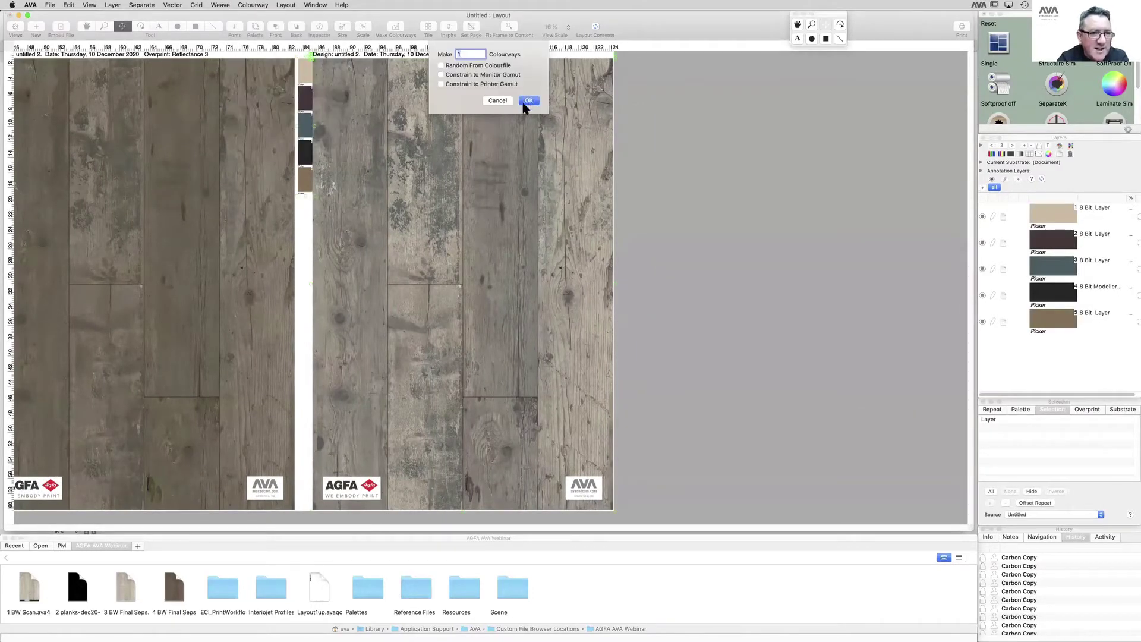
{"action": "left_click", "coordinate": [527, 101]}
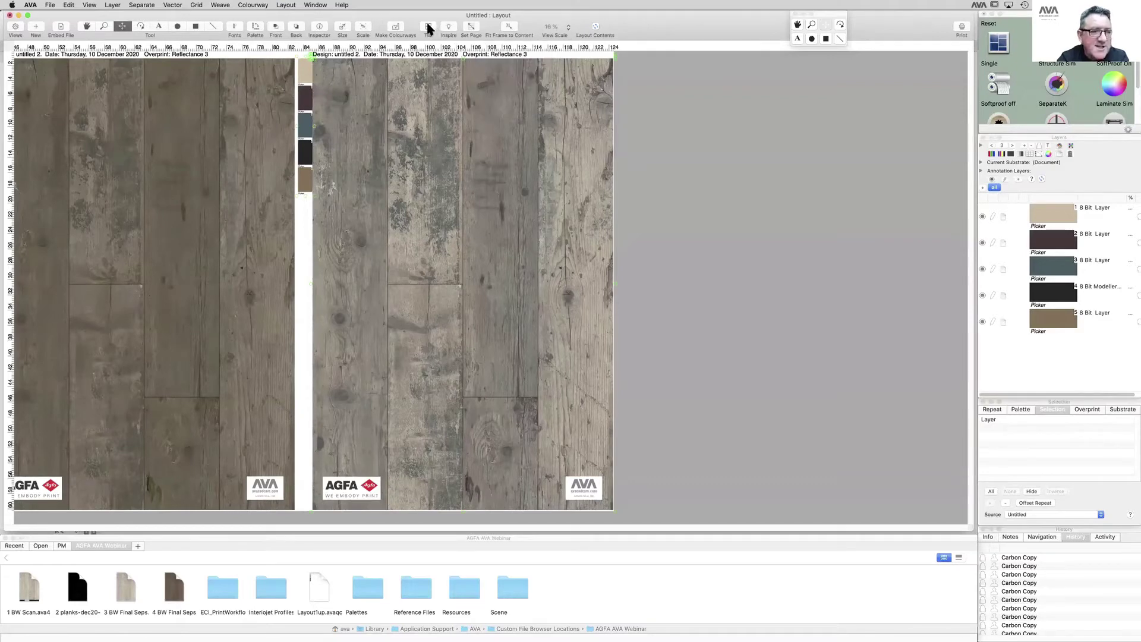
Step: Tile the third design two across with two objects in total to place the new colourway beside it
{"action": "left_click", "coordinate": [428, 28]}
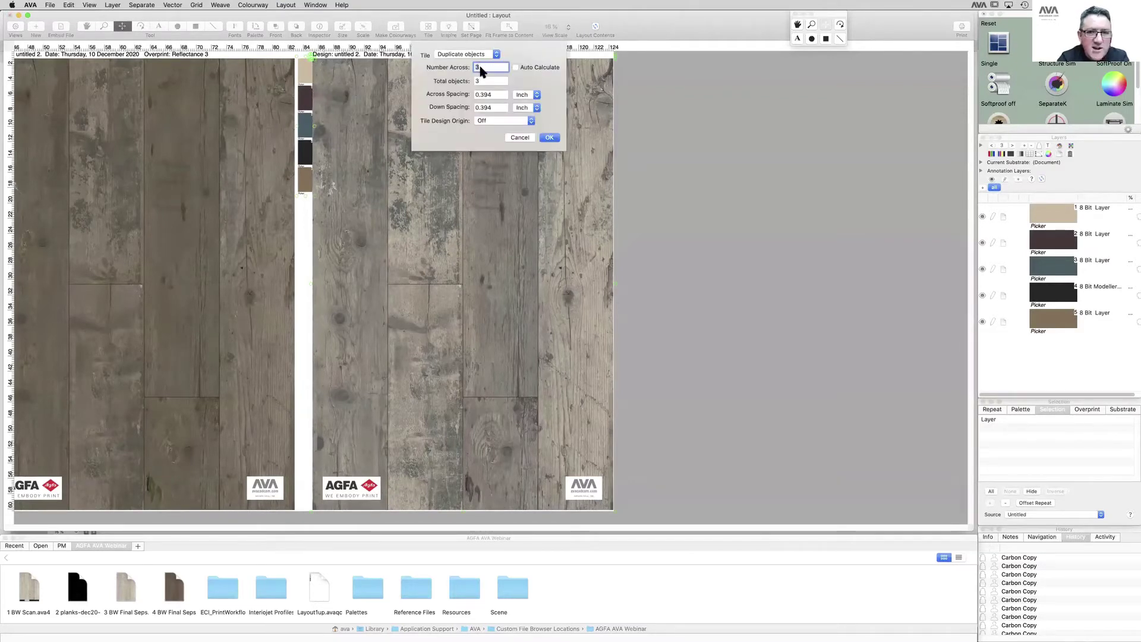
{"action": "type", "text": "2"}
{"action": "key", "text": "Tab"}
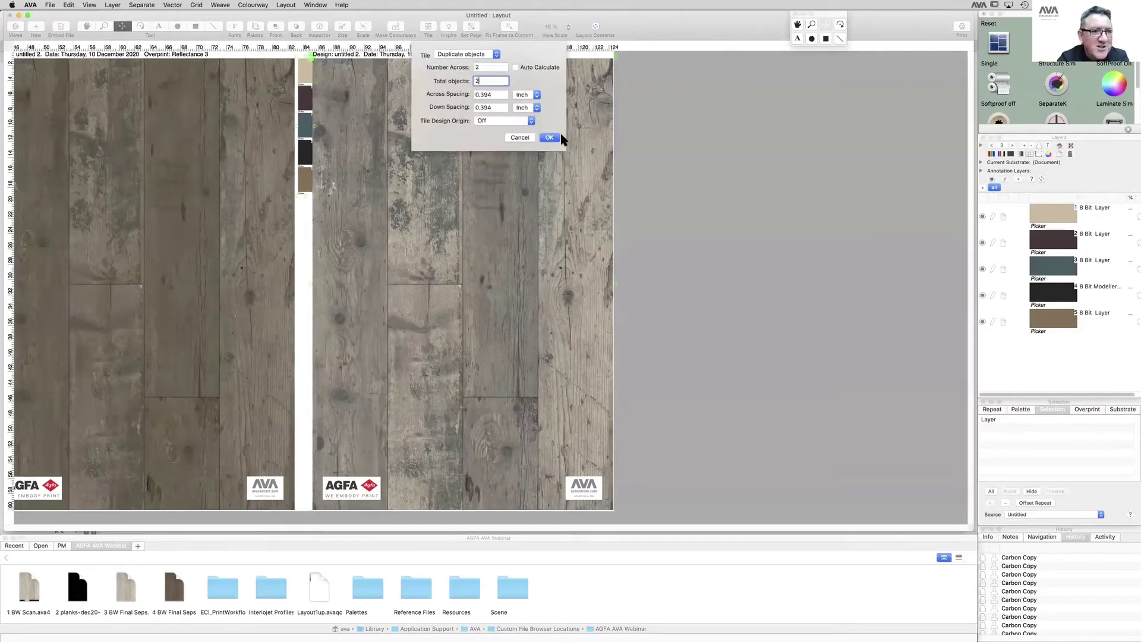
{"action": "left_click", "coordinate": [550, 138]}
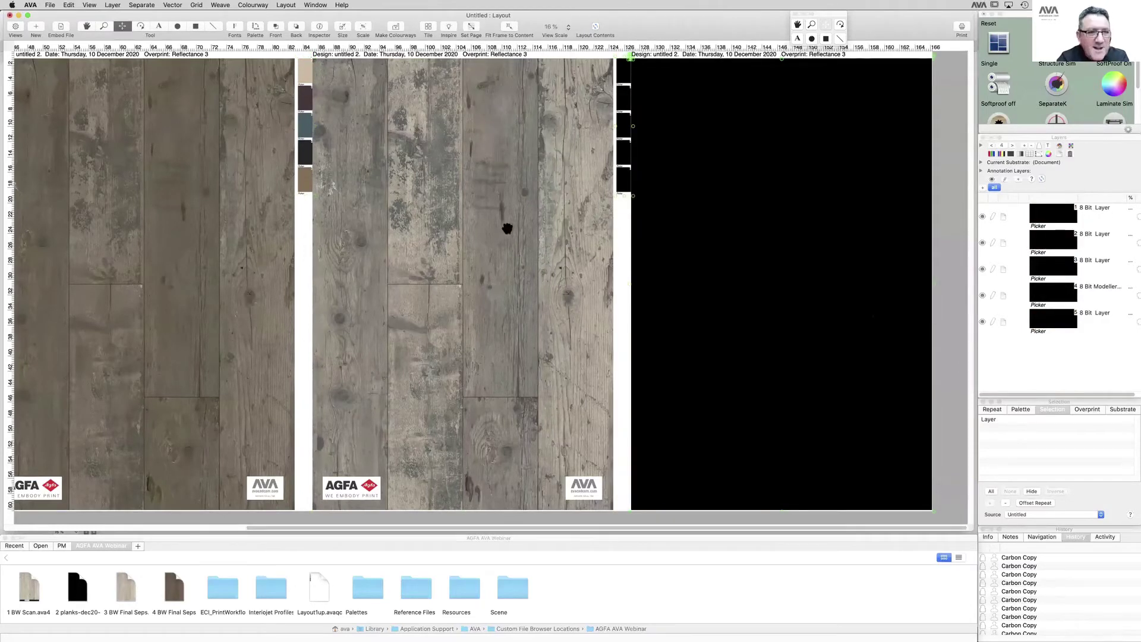
Step: Set up an automatic colourway for the new tile with H, C and L at 0 and the ColourFile constraint off
{"action": "scroll", "coordinate": [491, 229], "scroll_direction": "right", "scroll_amount": 5}
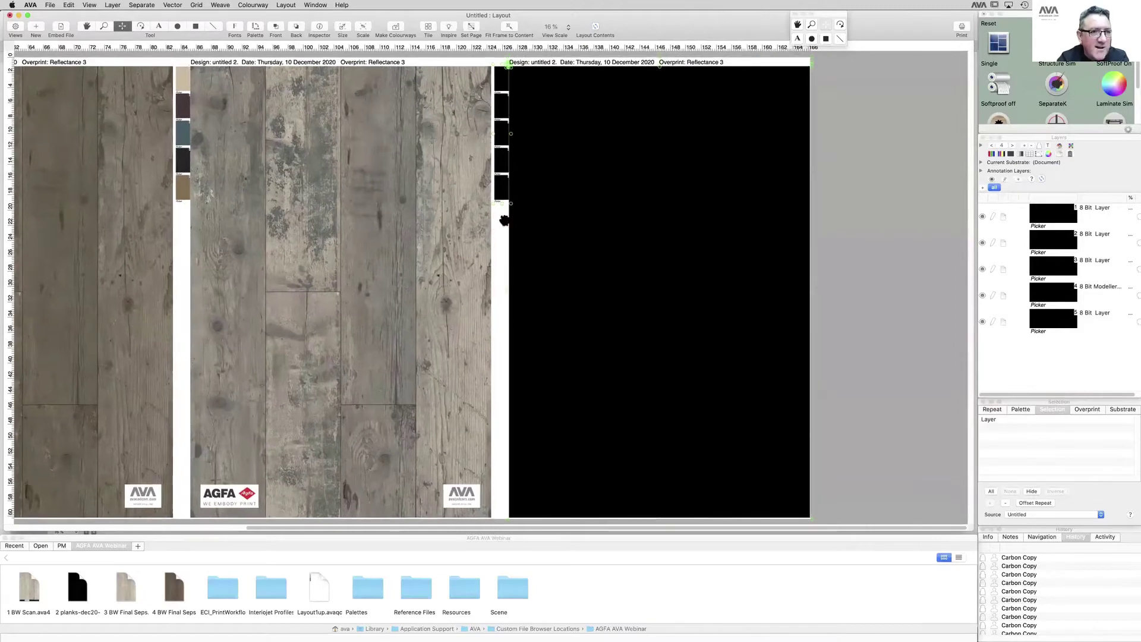
{"action": "left_click_drag", "start_coordinate": [504, 221], "coordinate": [497, 220]}
{"action": "left_click", "coordinate": [449, 26]}
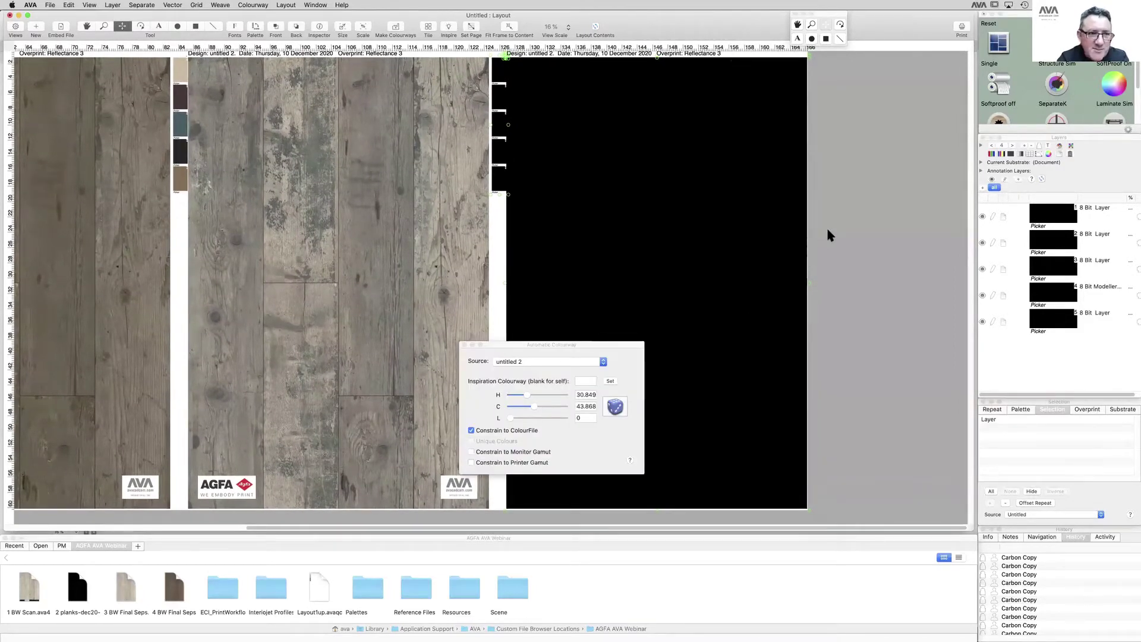
{"action": "left_click_drag", "start_coordinate": [501, 345], "coordinate": [828, 230]}
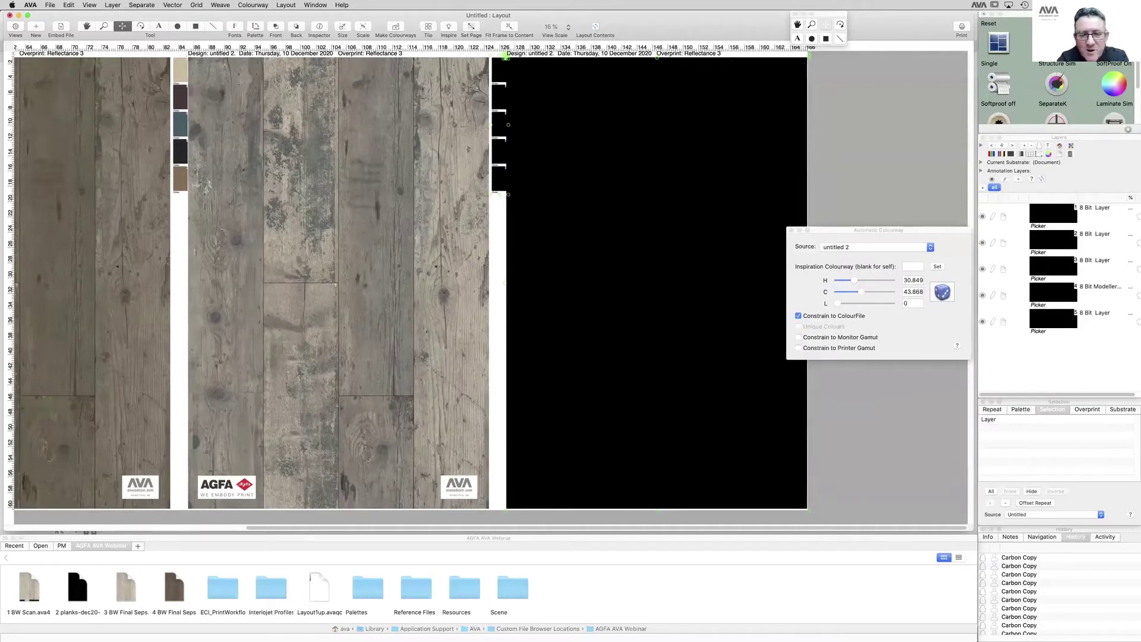
{"action": "scroll", "coordinate": [856, 266], "scroll_direction": "right", "scroll_amount": 2}
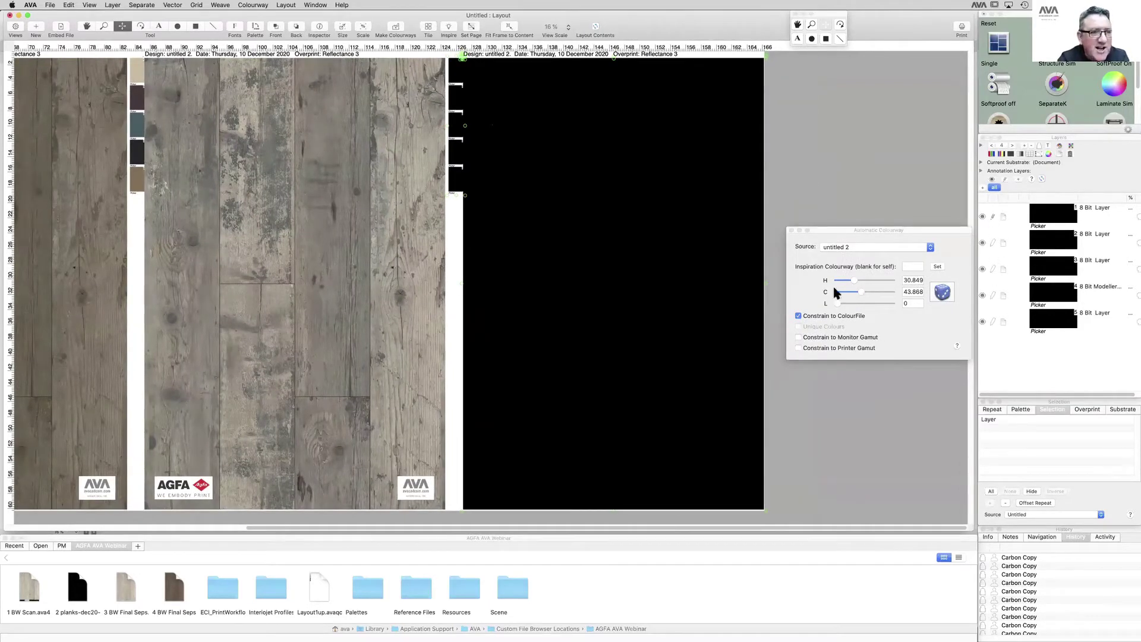
{"action": "left_click_drag", "start_coordinate": [852, 280], "coordinate": [832, 280]}
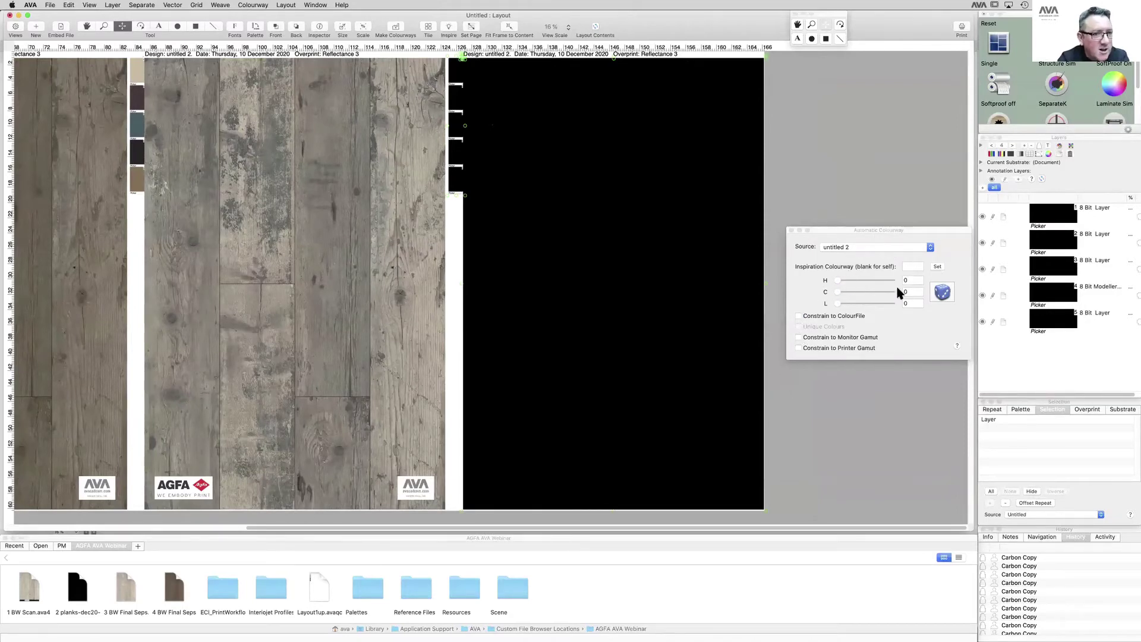
Step: Set the inspiration colourway to 1 and generate the new colourway from it
{"action": "left_click", "coordinate": [913, 267]}
{"action": "type", "text": "1"}
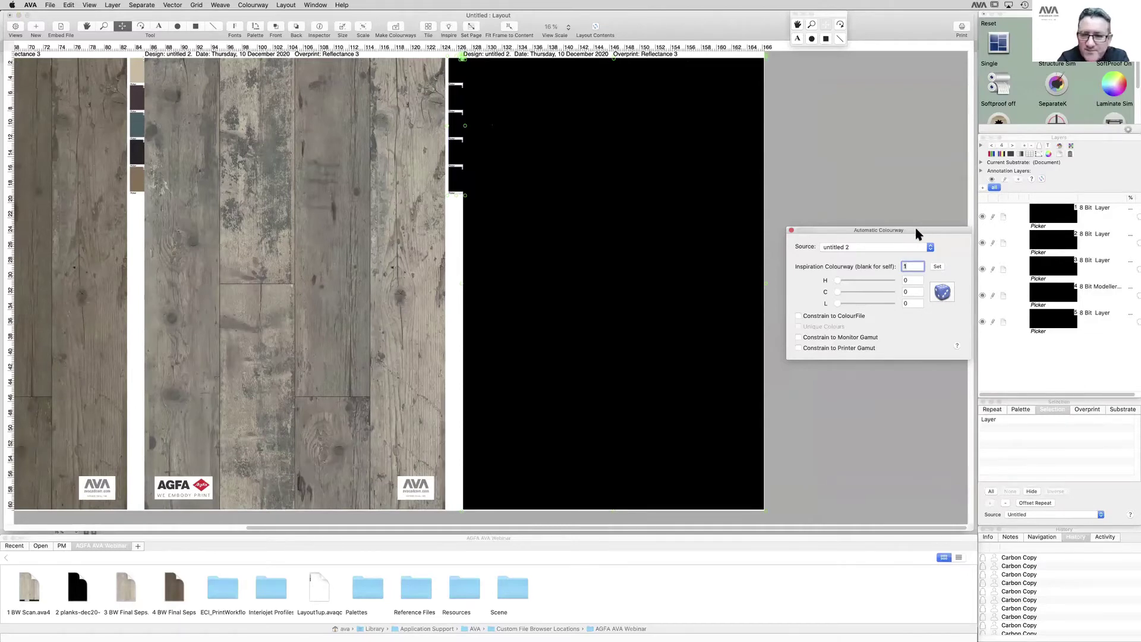
{"action": "left_click_drag", "start_coordinate": [928, 291], "coordinate": [914, 293]}
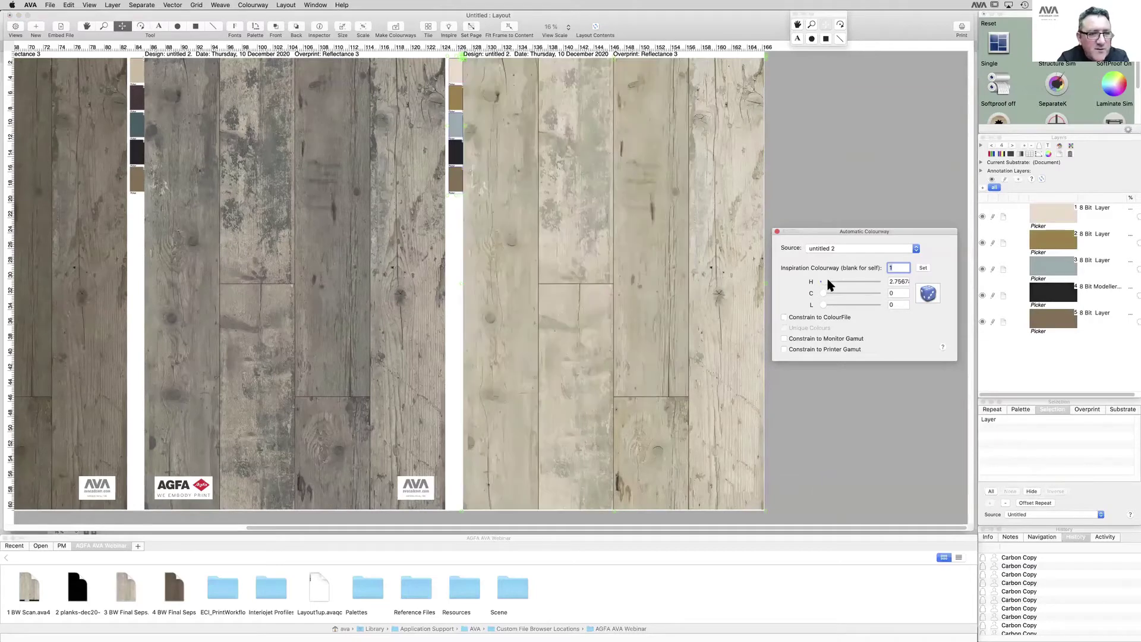
Step: Try random hue variations of the new colourway with H at about 42.9, and return H to 0
{"action": "left_click_drag", "start_coordinate": [829, 281], "coordinate": [849, 281]}
{"action": "left_click", "coordinate": [929, 295]}
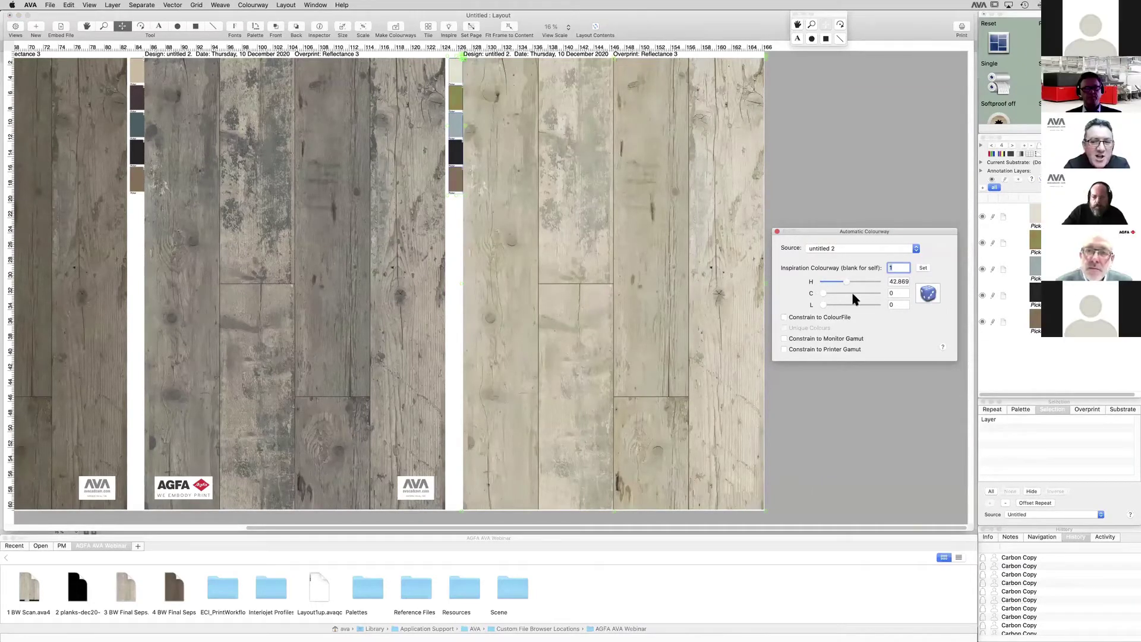
{"action": "left_click", "coordinate": [929, 297]}
{"action": "left_click_drag", "start_coordinate": [846, 281], "coordinate": [807, 285]}
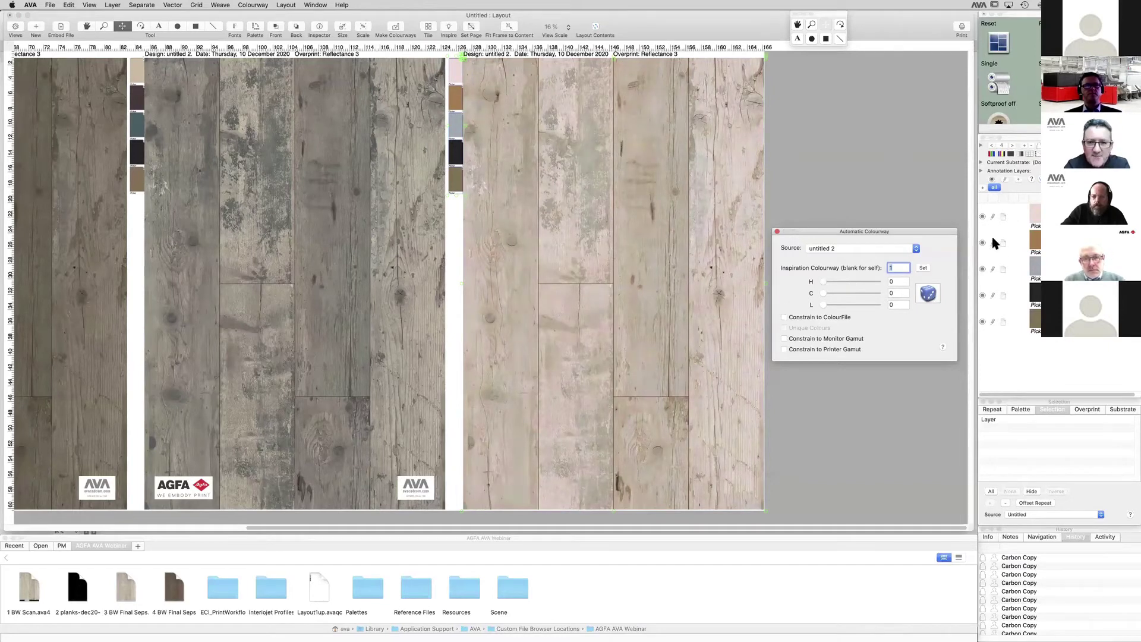
Step: Generate random hue variations of the new colourway with H at about 36.9
{"action": "left_click", "coordinate": [844, 282]}
{"action": "left_click", "coordinate": [928, 294]}
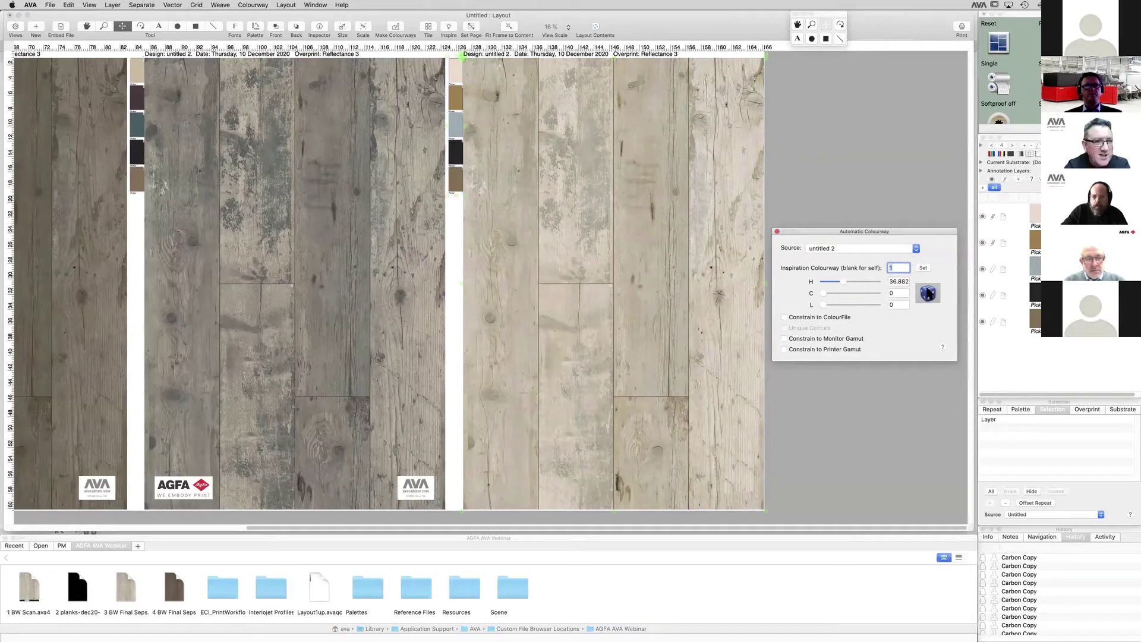
{"action": "left_click", "coordinate": [928, 295]}
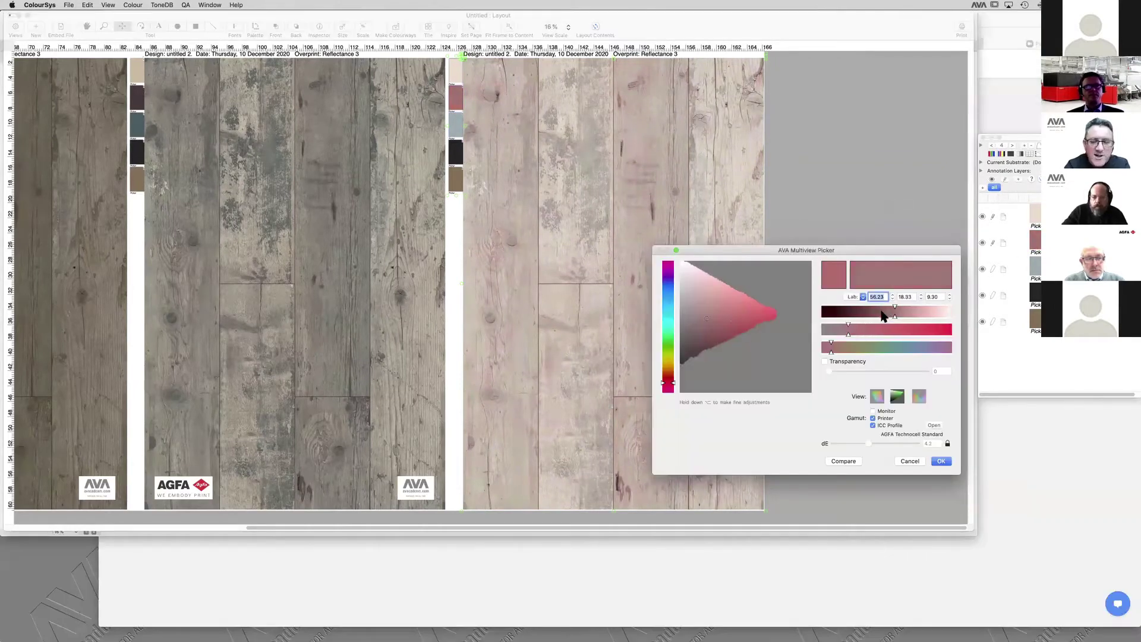
Step: Darken the red layer to lightness about 45.6 and set the cream layer's Lab to about 75.1, 0.7, 6.8
{"action": "left_click", "coordinate": [882, 312]}
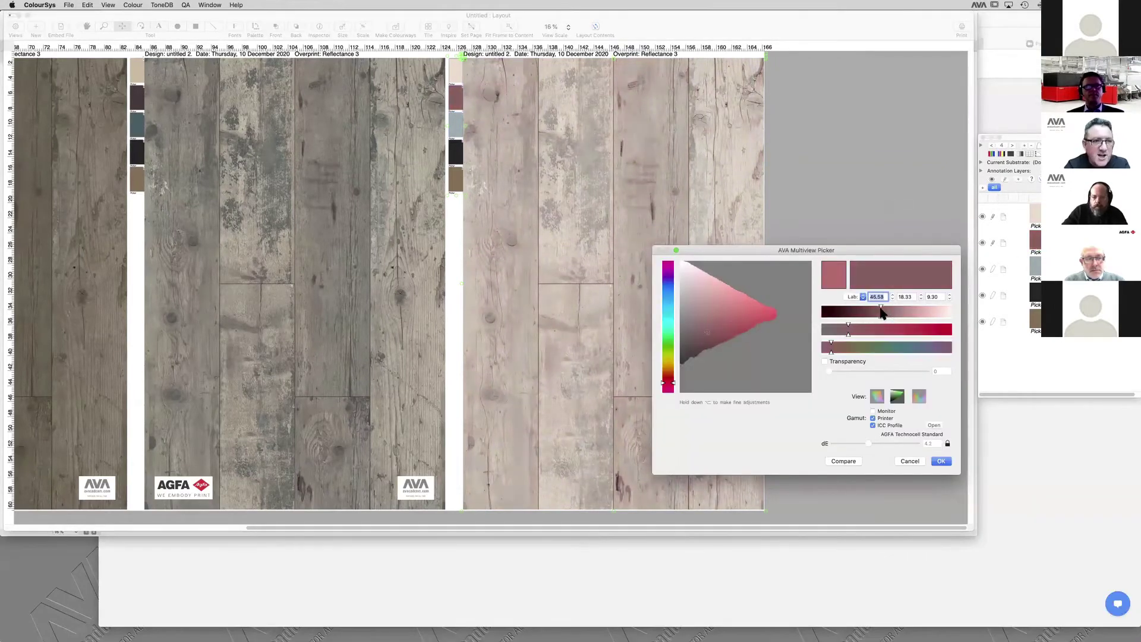
{"action": "left_click", "coordinate": [942, 461]}
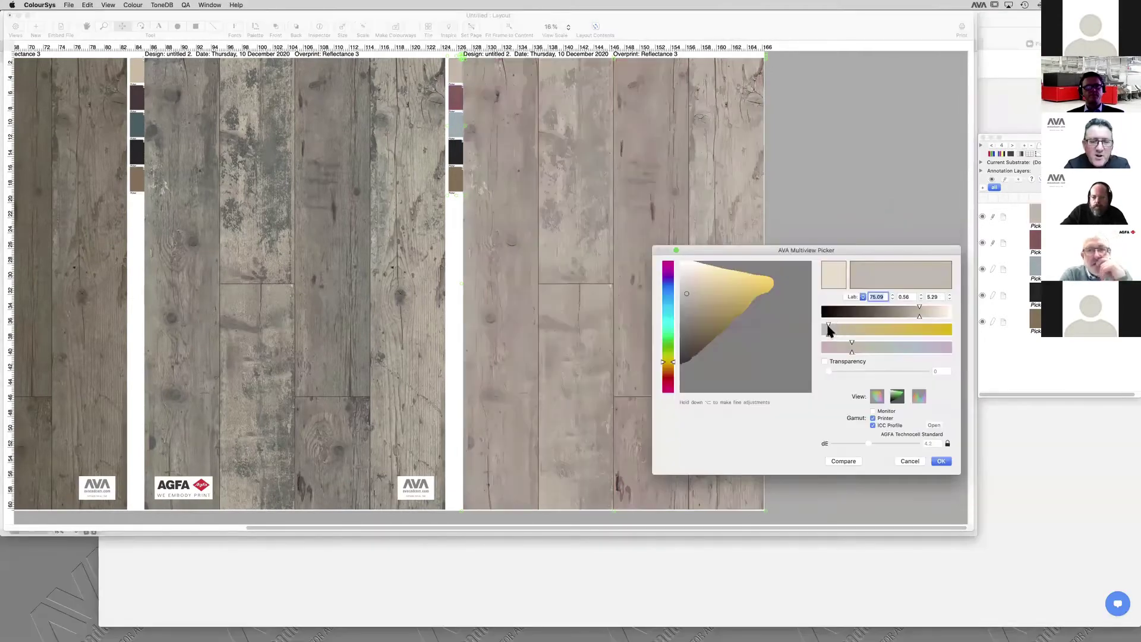
{"action": "left_click_drag", "start_coordinate": [830, 332], "coordinate": [831, 332]}
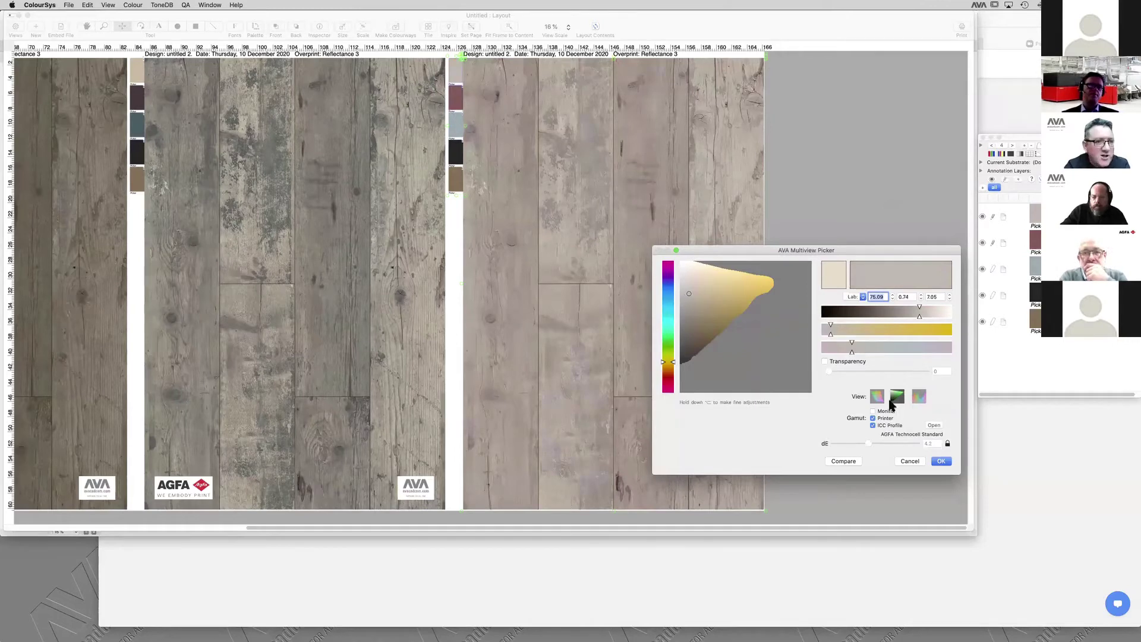
{"action": "left_click", "coordinate": [938, 463]}
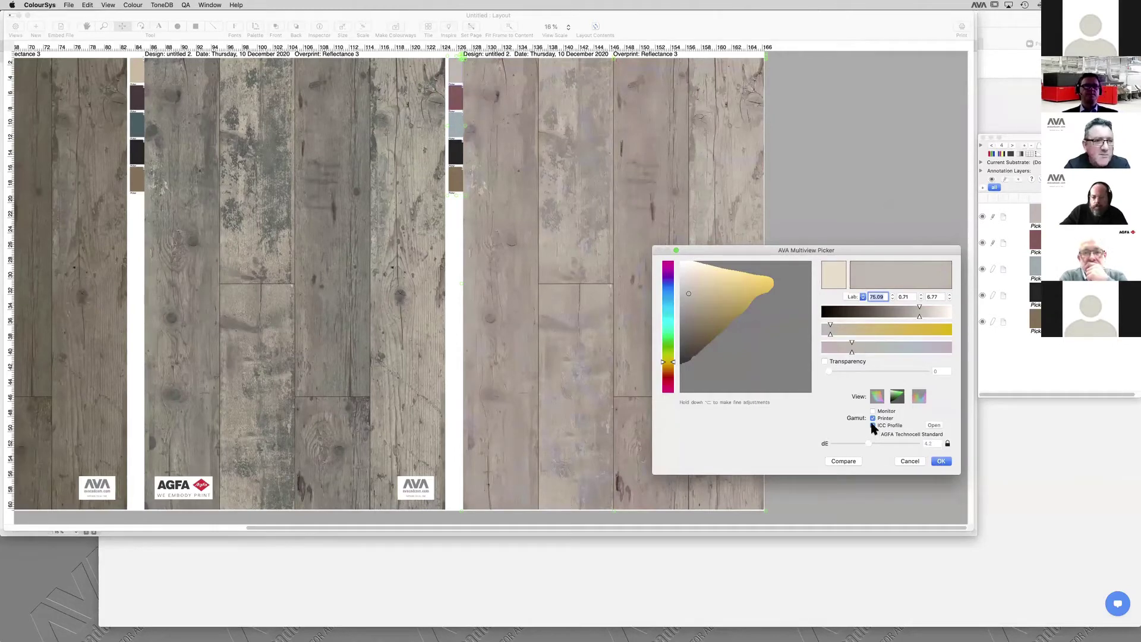
{"action": "left_click", "coordinate": [937, 463]}
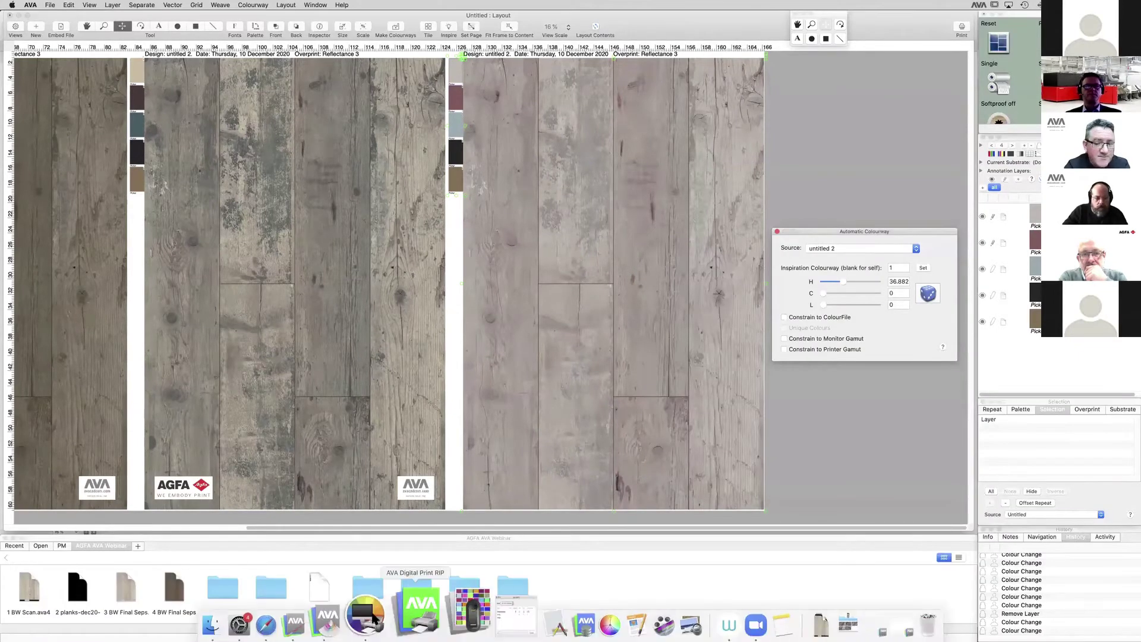
Step: View the Surfaces trends ColourFile, constrain the automatic colourway to it, and generate new colours from it
{"action": "left_click", "coordinate": [374, 619]}
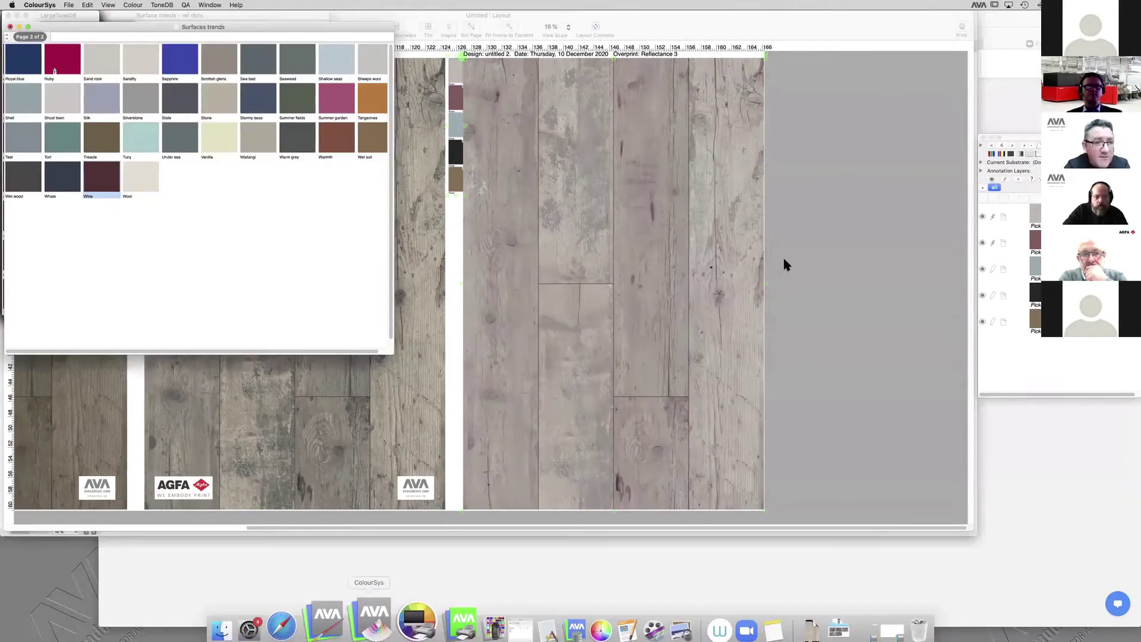
{"action": "left_click", "coordinate": [1033, 219]}
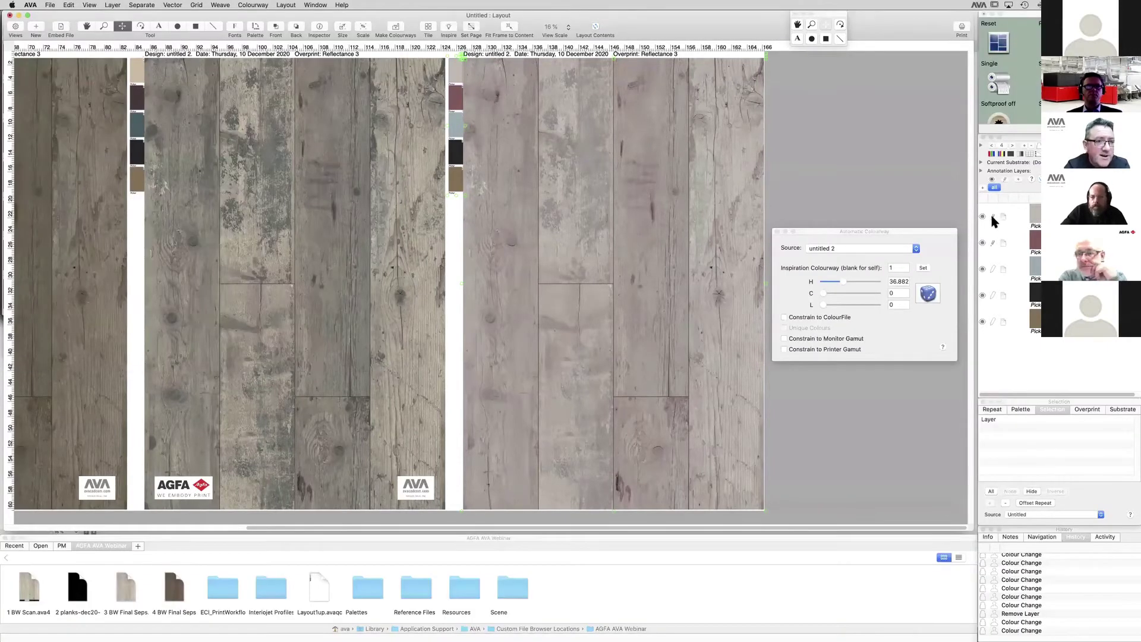
{"action": "left_click", "coordinate": [928, 294]}
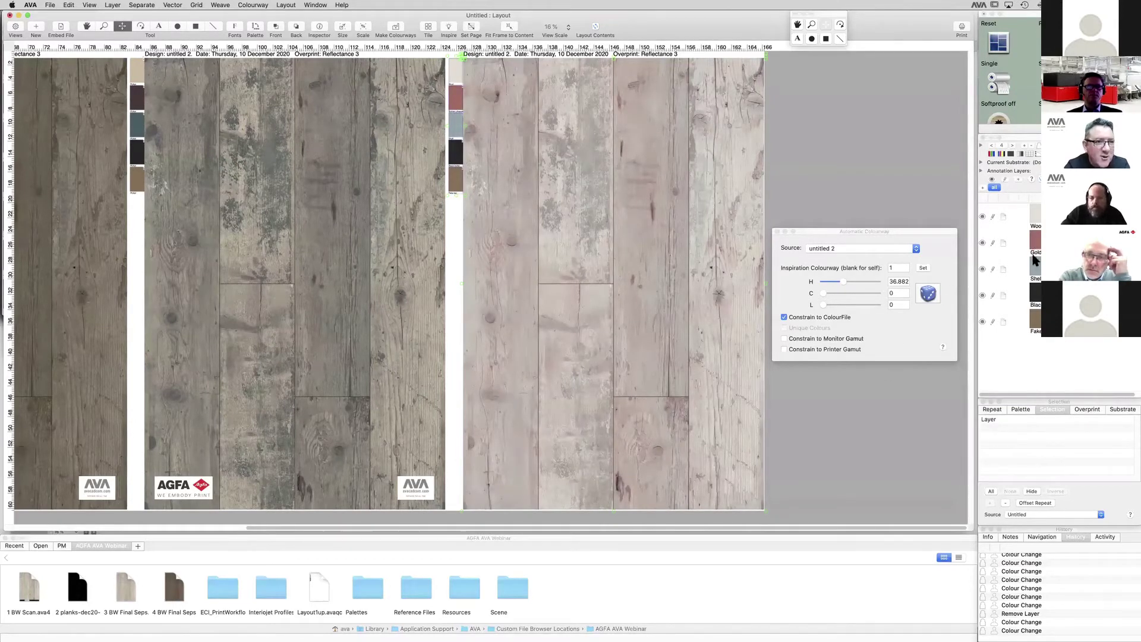
Step: Inspect individual colour layers of the new colourway in isolation, show all layers again, and close the Automatic Colourway settings
{"action": "left_click", "coordinate": [982, 214], "text": "alt"}
{"action": "left_click", "coordinate": [983, 242], "text": "alt"}
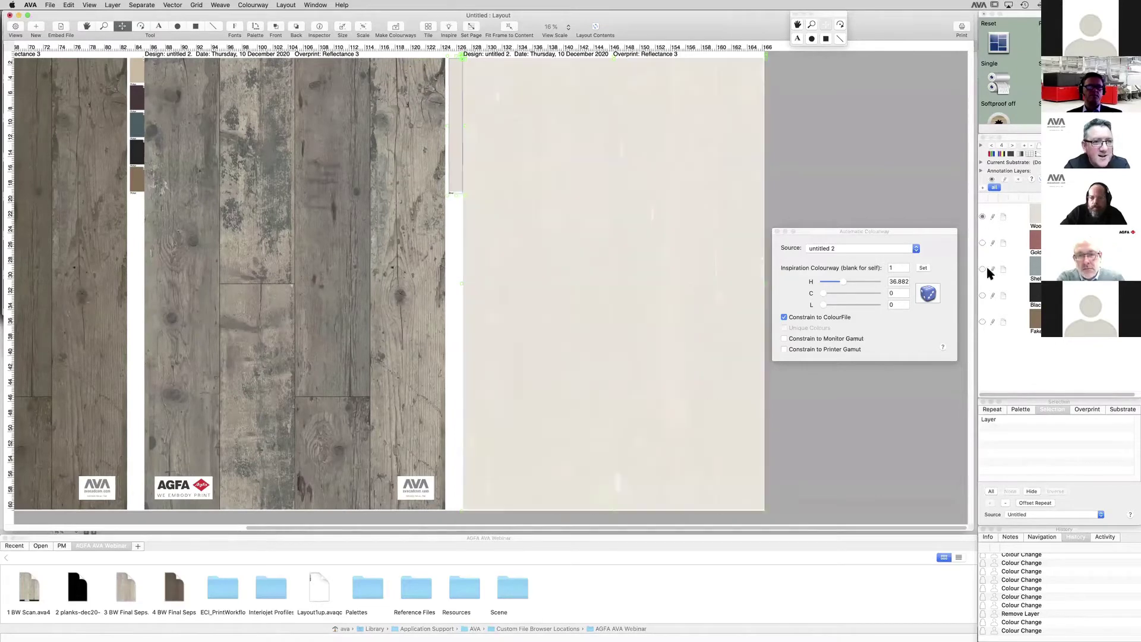
{"action": "left_click", "coordinate": [983, 322]}
{"action": "left_click", "coordinate": [983, 217]}
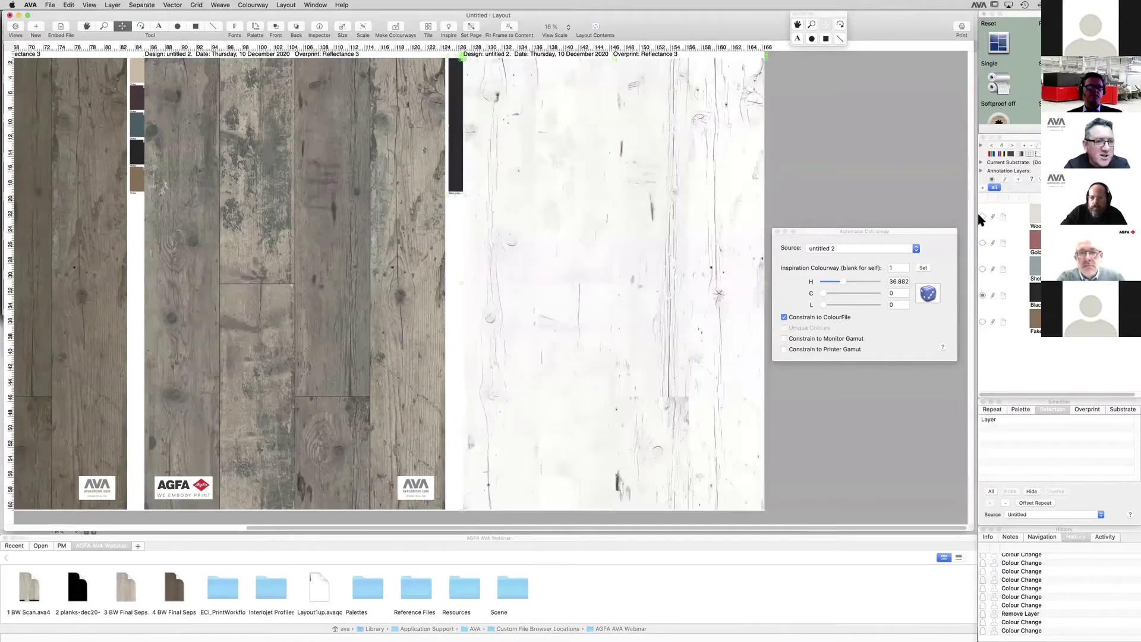
{"action": "left_click", "coordinate": [983, 269]}
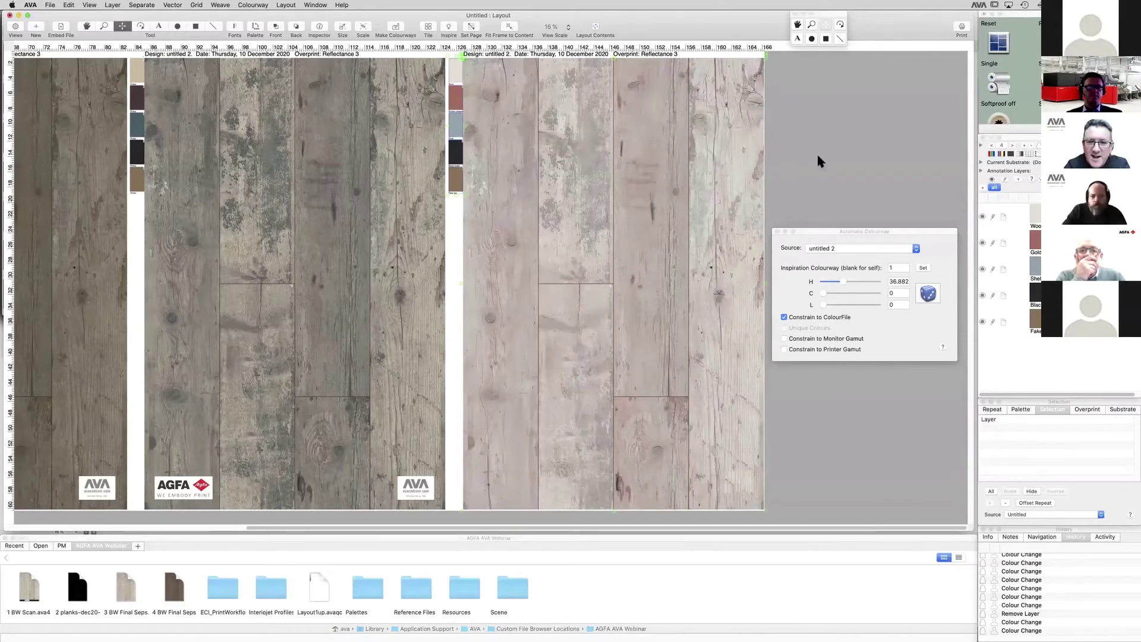
{"action": "left_click", "coordinate": [777, 233]}
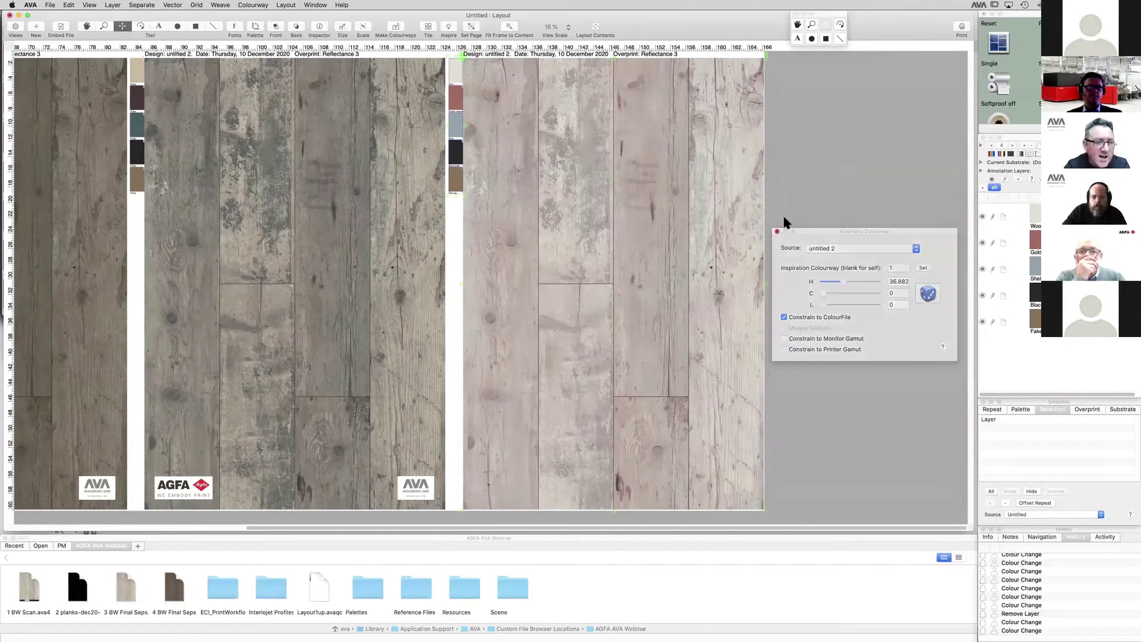
Step: Open the gamut warning settings over the full four-tile layout and select the pink colourway tile
{"action": "key", "text": "super+0"}
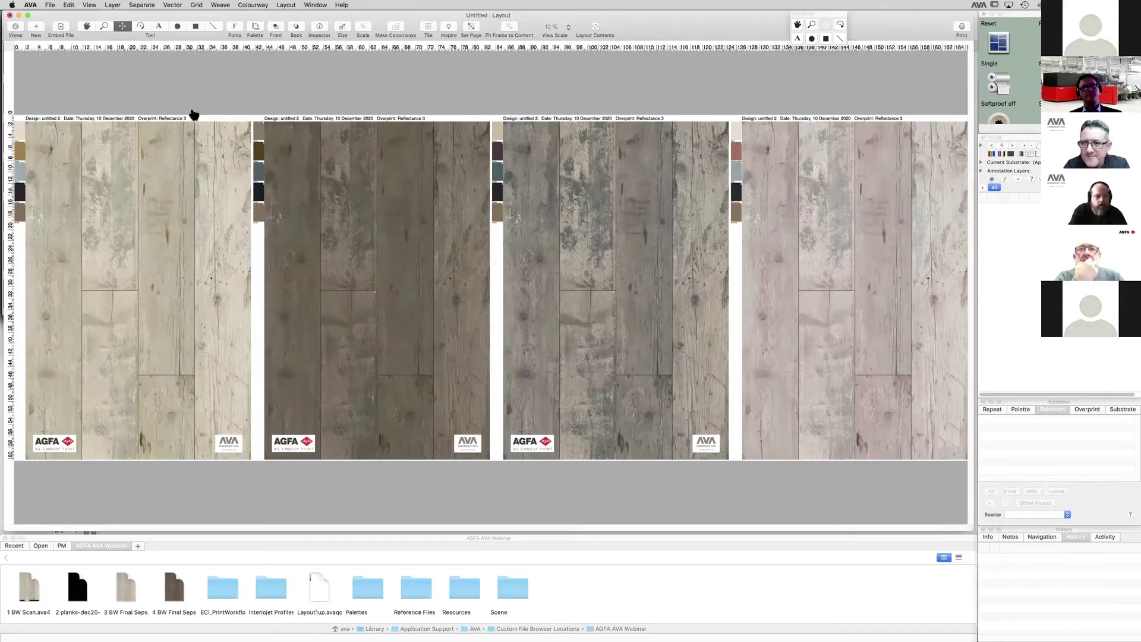
{"action": "left_click", "coordinate": [31, 5]}
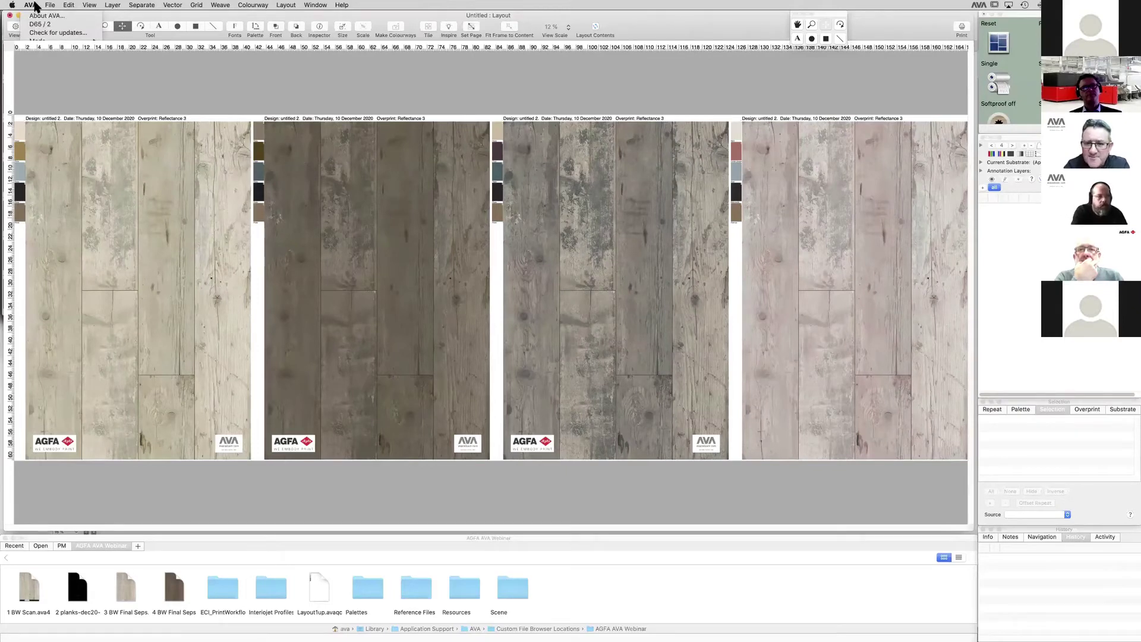
{"action": "left_click", "coordinate": [127, 72]}
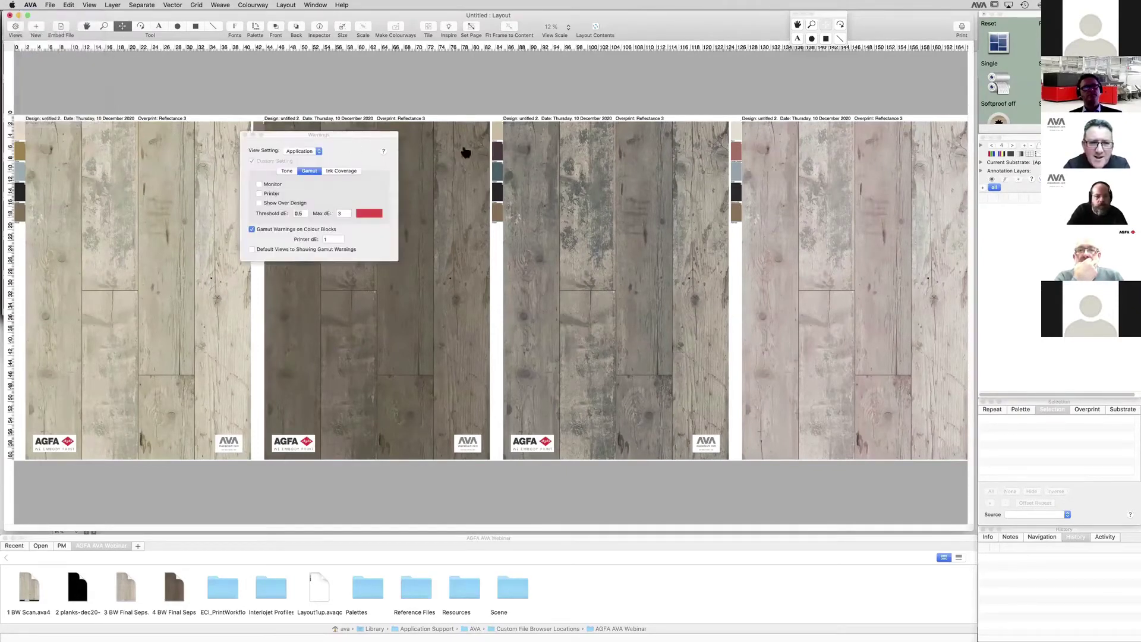
{"action": "left_click_drag", "start_coordinate": [331, 134], "coordinate": [613, 112]}
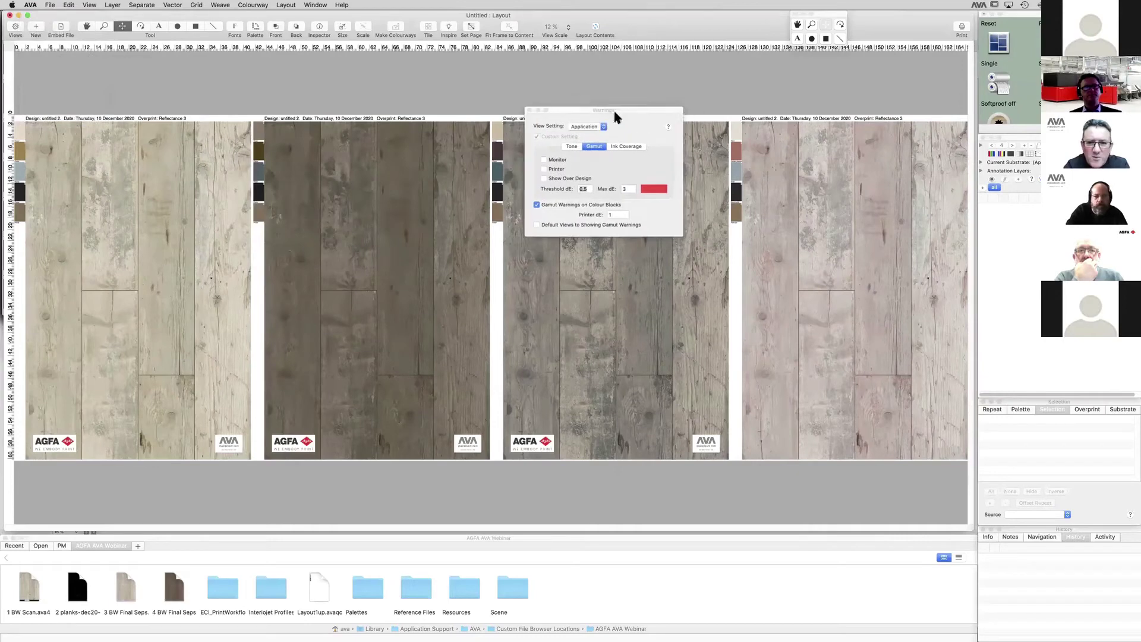
{"action": "left_click", "coordinate": [795, 180]}
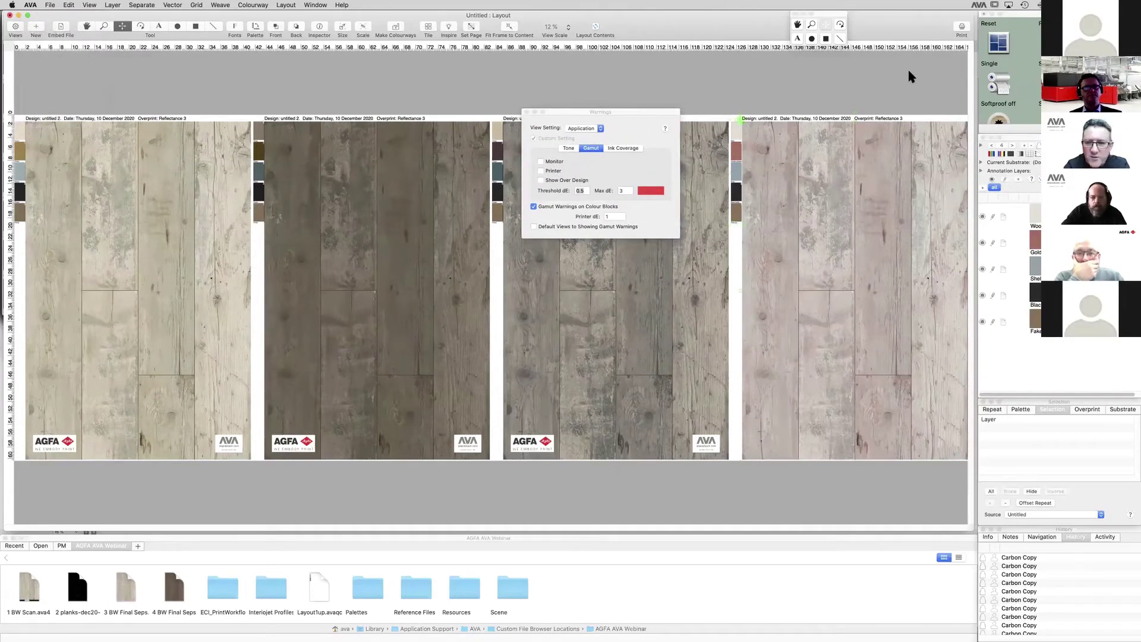
{"action": "left_click_drag", "start_coordinate": [631, 117], "coordinate": [628, 123]}
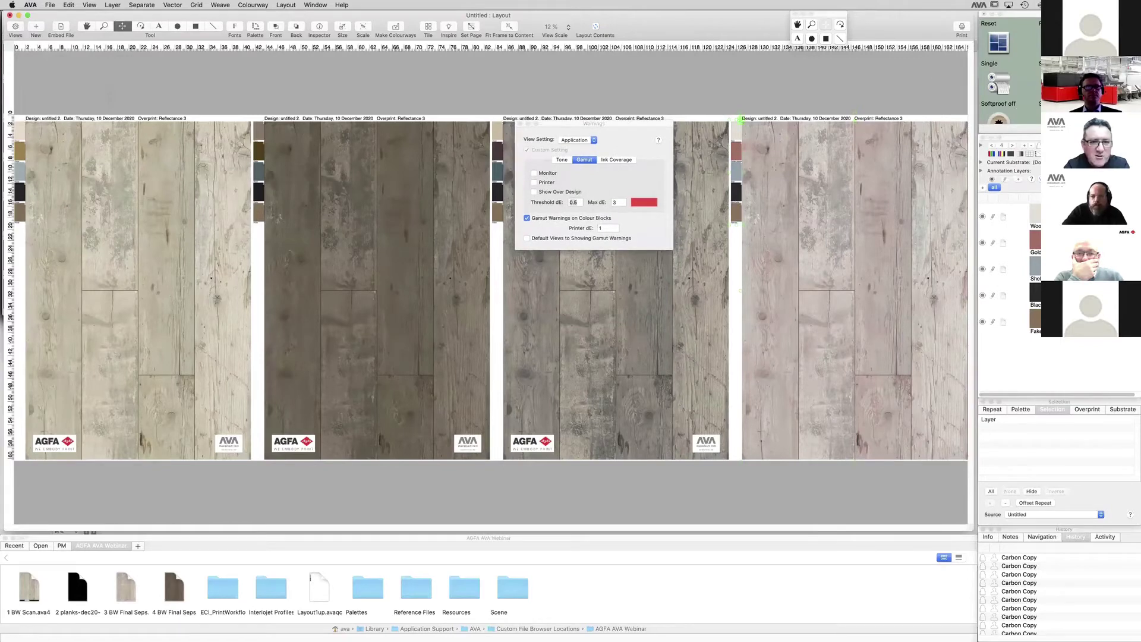
{"action": "scroll", "coordinate": [1005, 71], "scroll_direction": "down", "scroll_amount": 3}
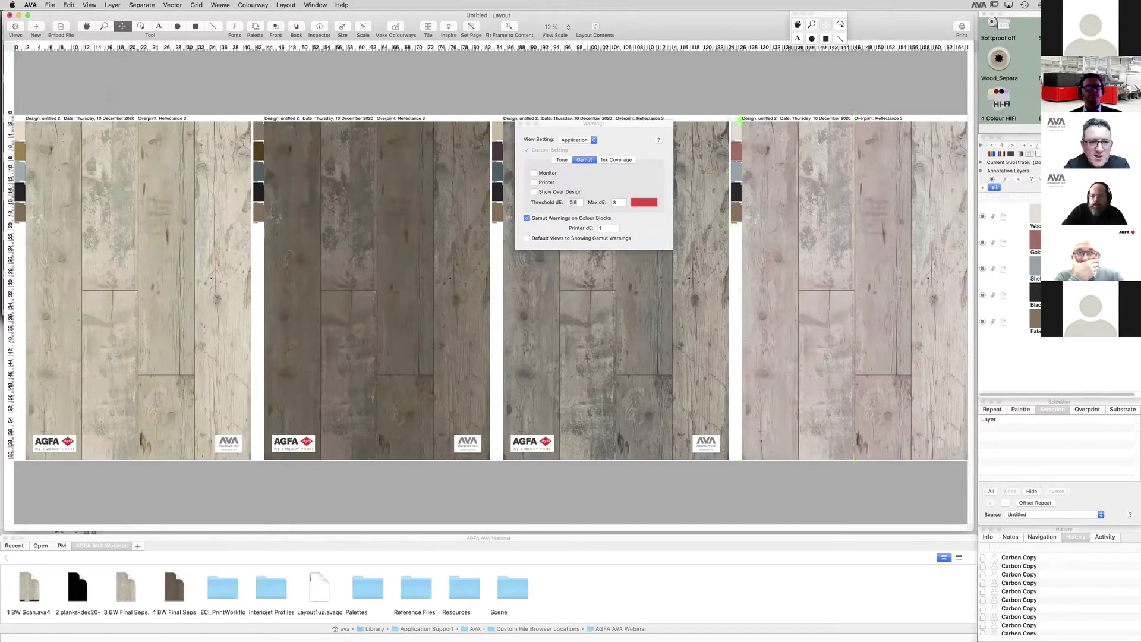
{"action": "scroll", "coordinate": [1005, 72], "scroll_direction": "up", "scroll_amount": 3}
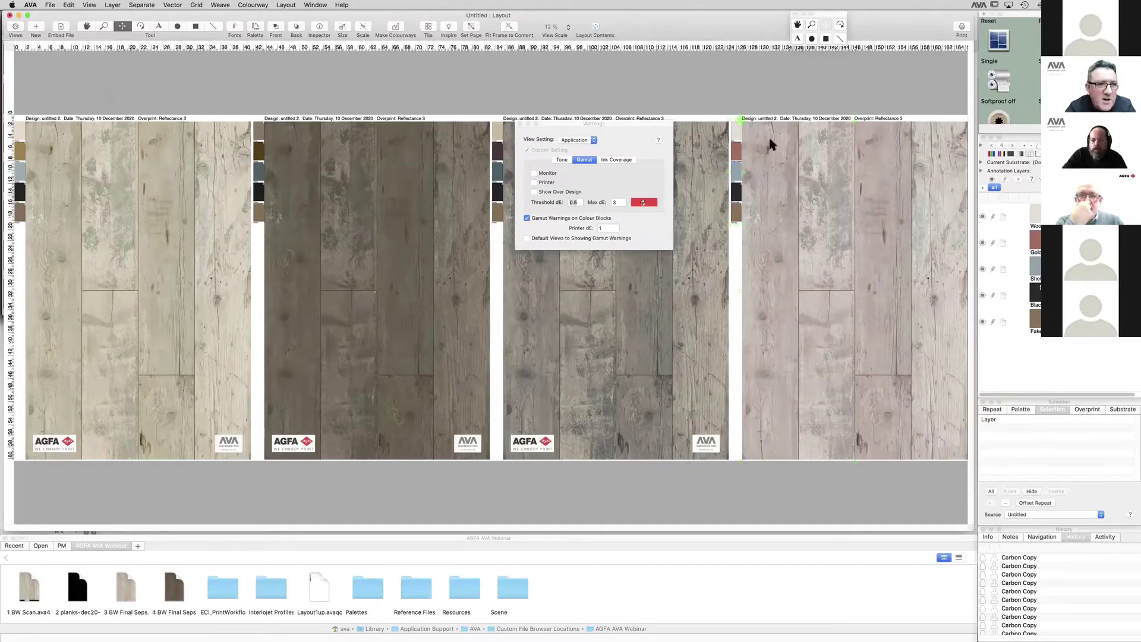
{"action": "double_click", "coordinate": [1035, 268]}
{"action": "left_click", "coordinate": [776, 304]}
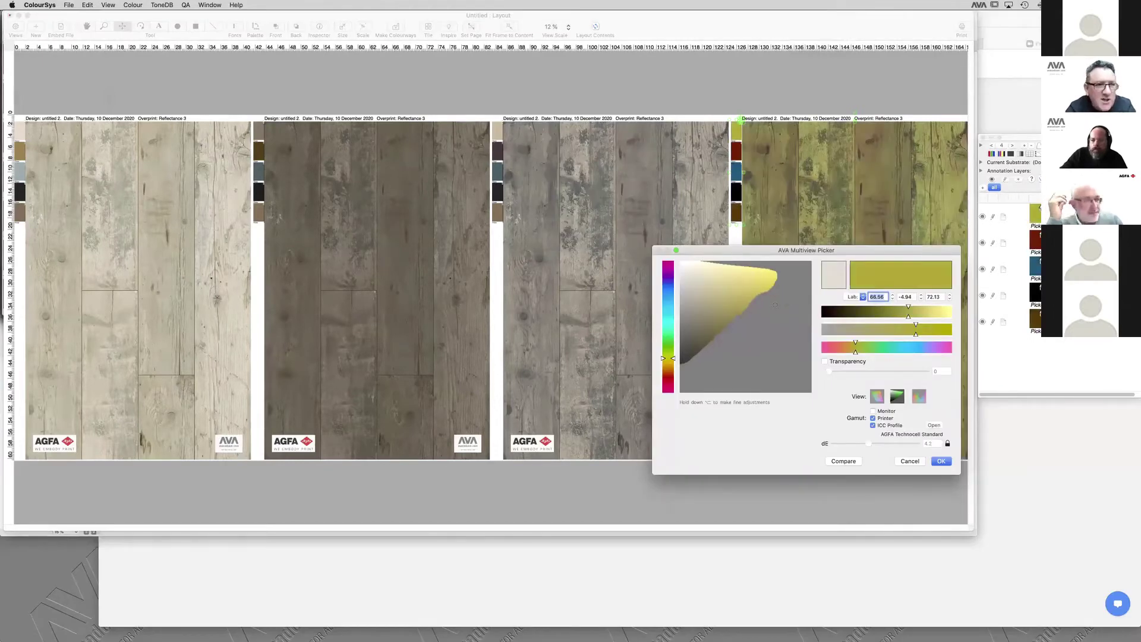
{"action": "left_click", "coordinate": [906, 462]}
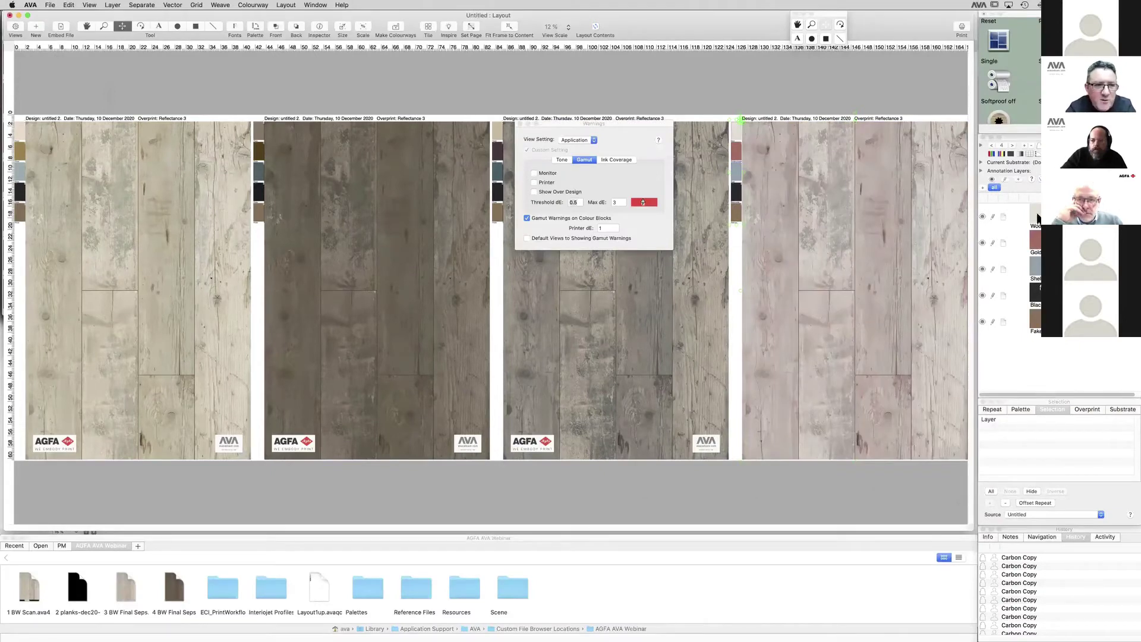
Step: Darken the pink tile's cream layer to Lab about 81.3, -0.6, 8.5
{"action": "double_click", "coordinate": [695, 276]}
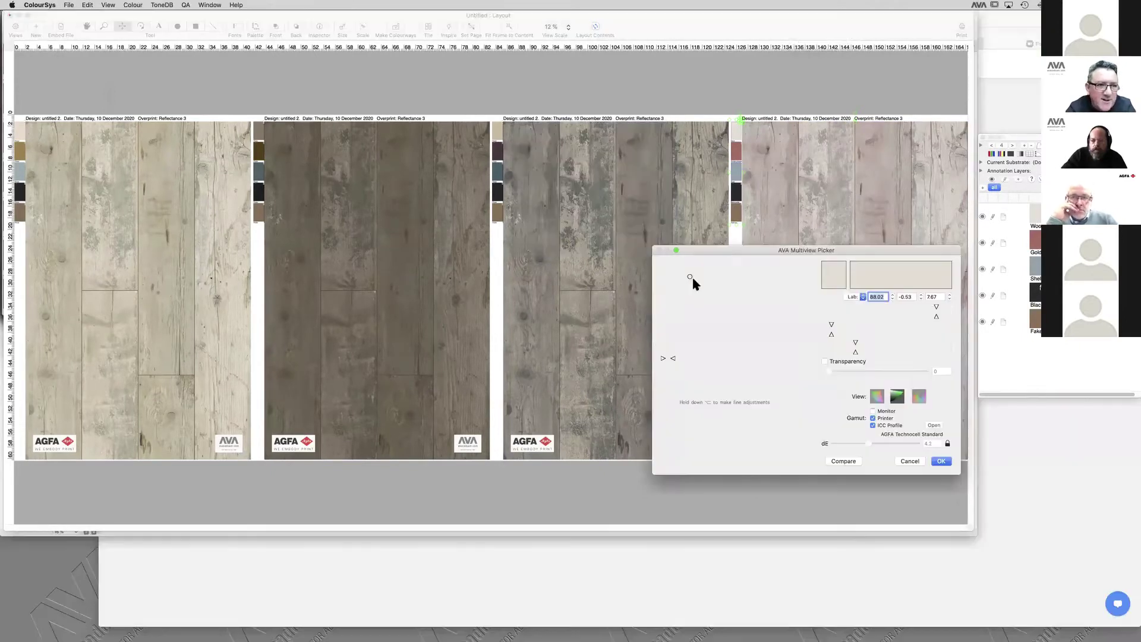
{"action": "left_click", "coordinate": [691, 285]}
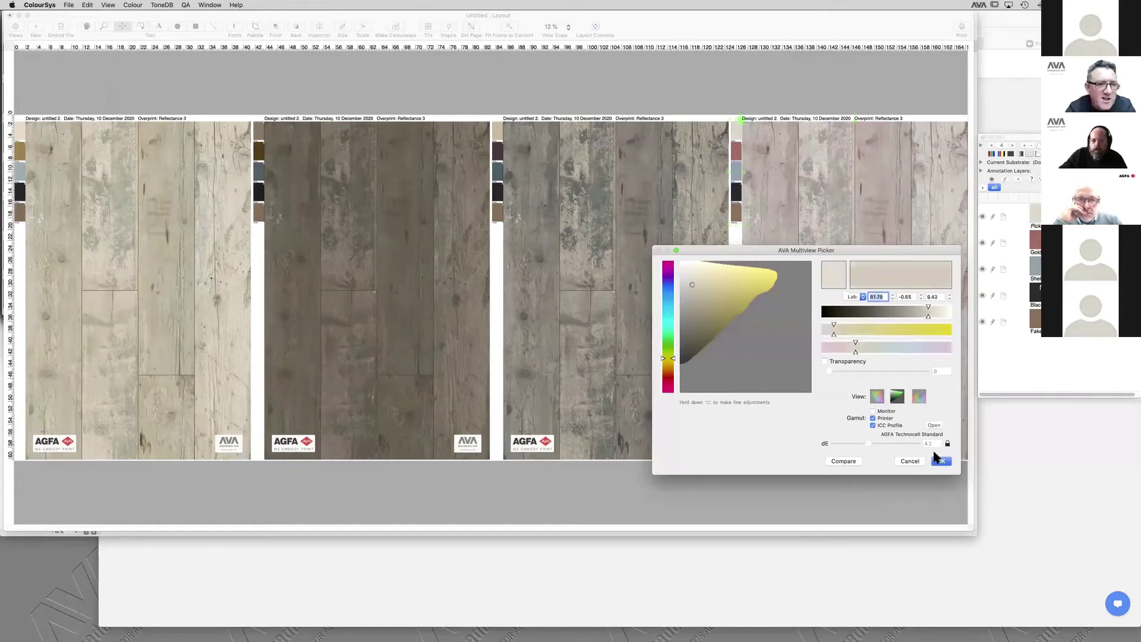
{"action": "left_click", "coordinate": [940, 462]}
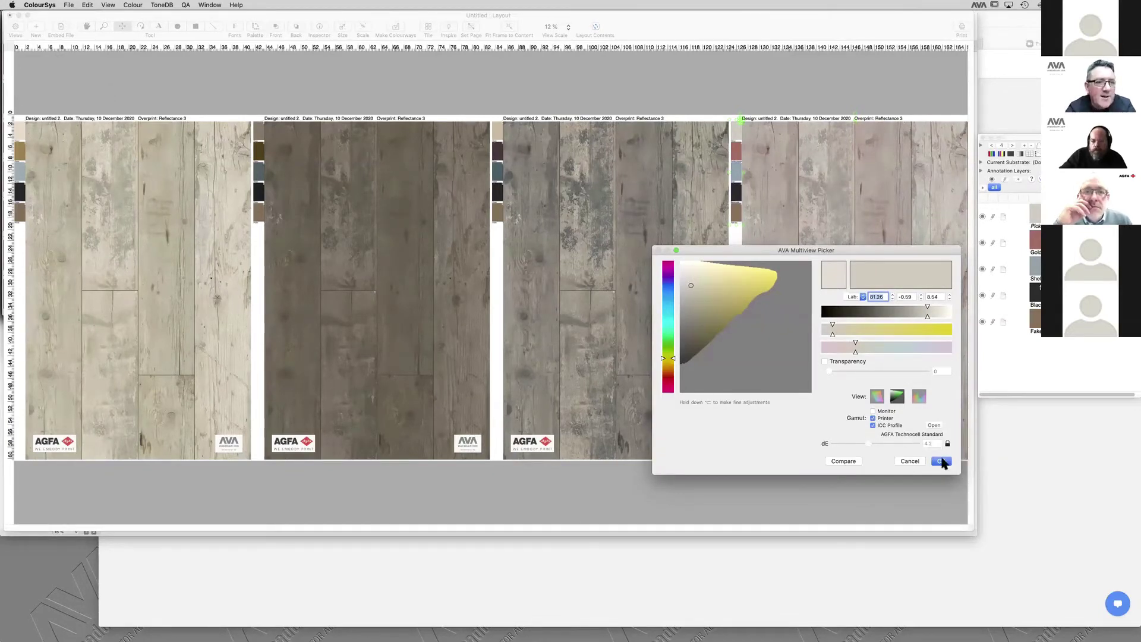
{"action": "left_click", "coordinate": [941, 462]}
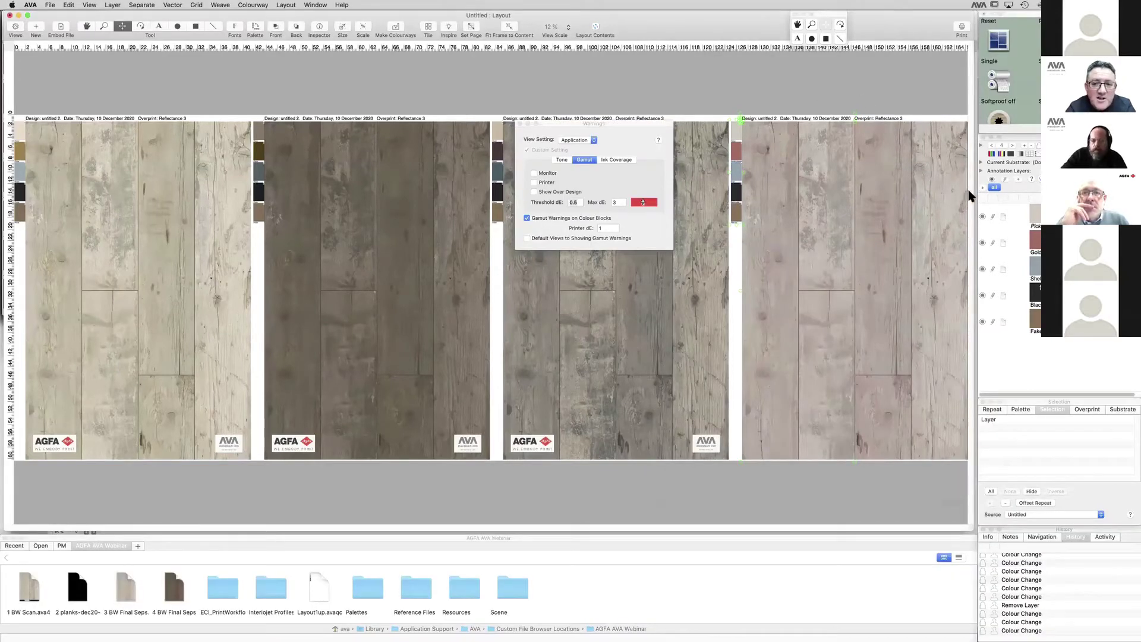
Step: Try a bright yellow at the edge of the printer gamut on the cream layer and restore its original colour
{"action": "double_click", "coordinate": [1034, 215]}
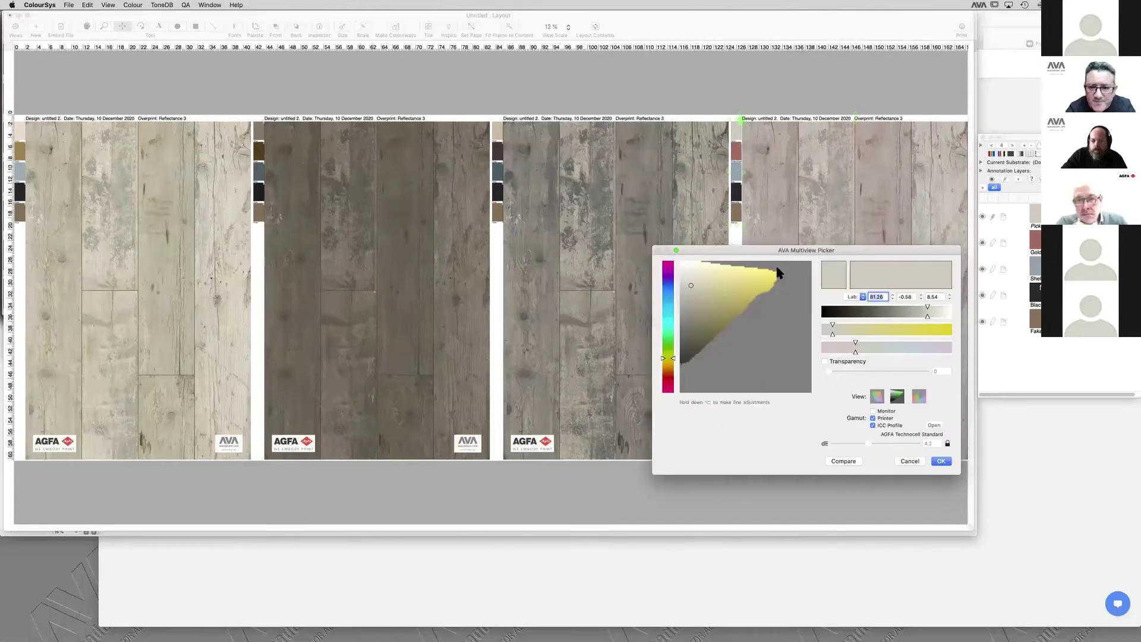
{"action": "left_click", "coordinate": [778, 271]}
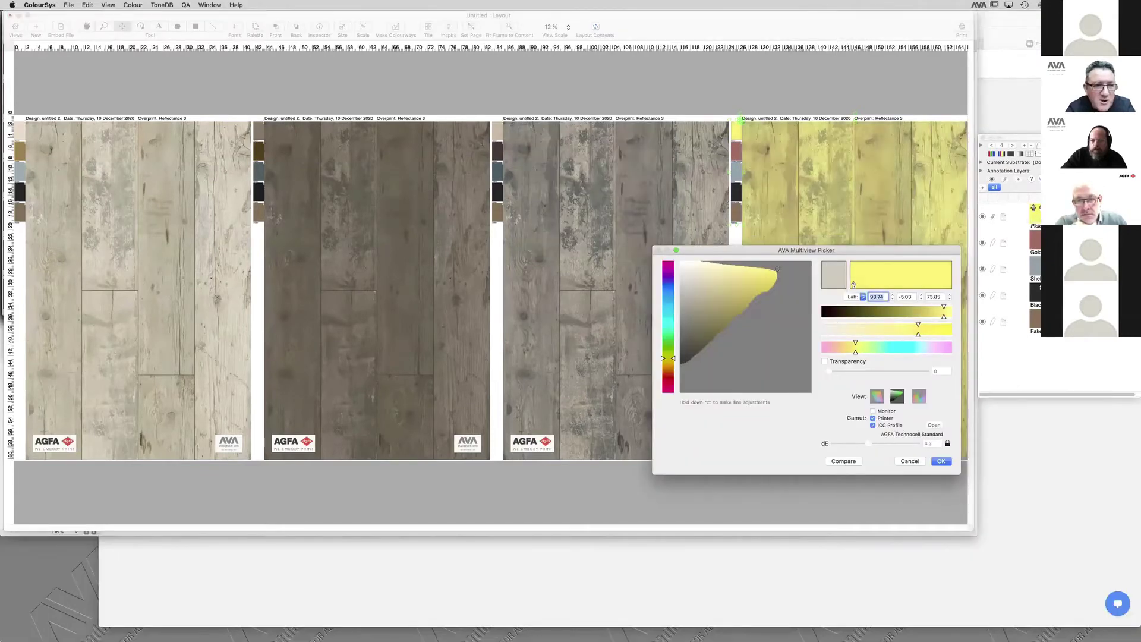
{"action": "left_click", "coordinate": [840, 275]}
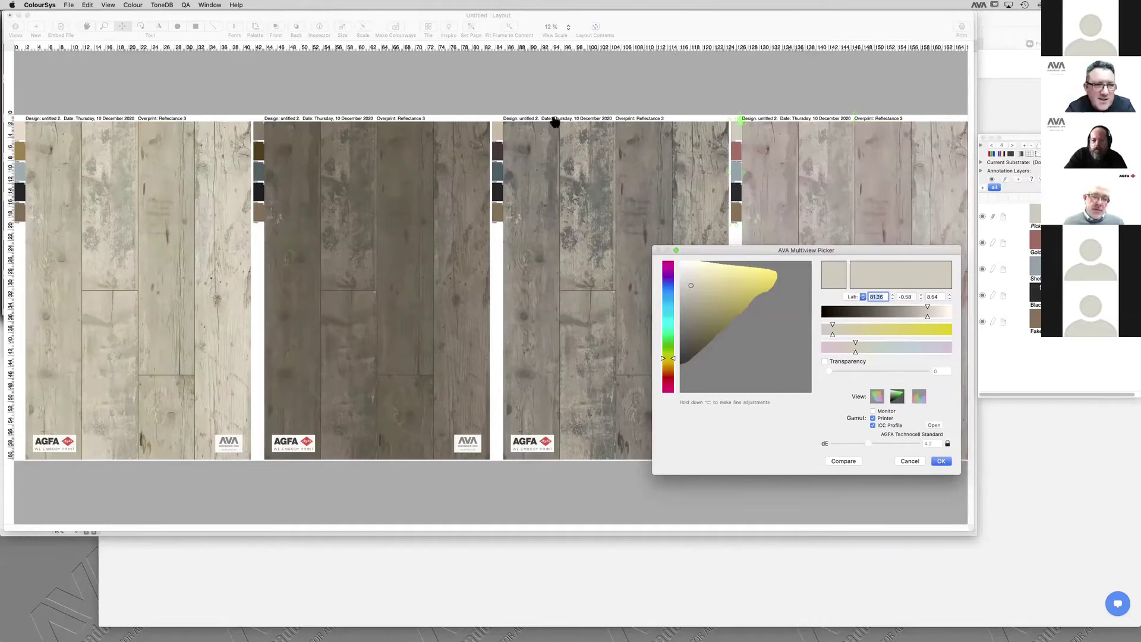
{"action": "key", "text": "Return"}
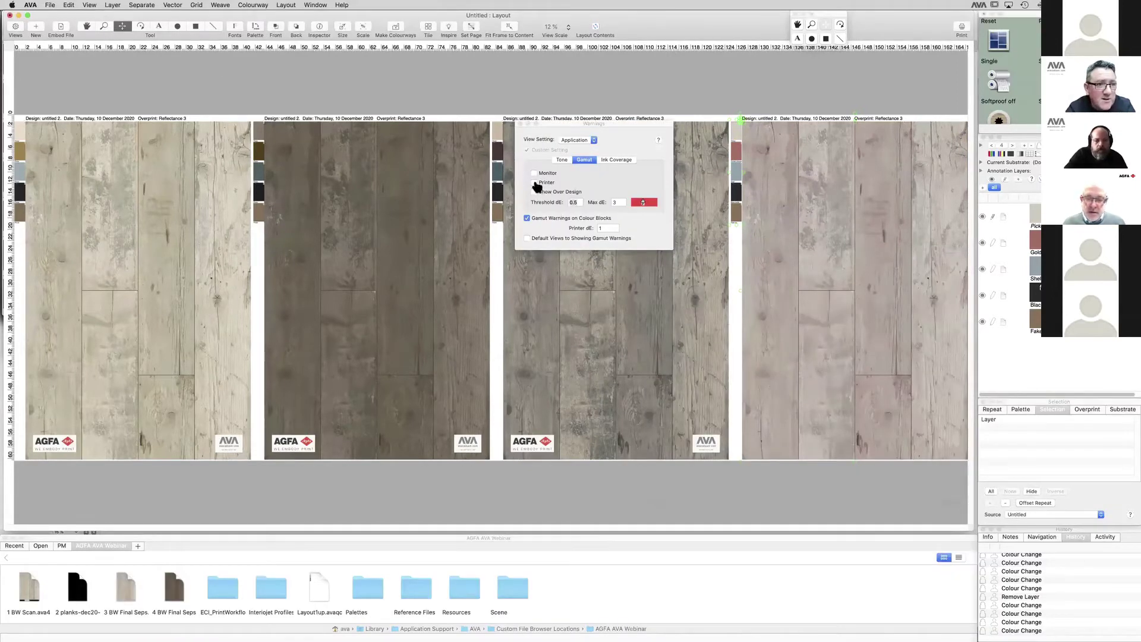
Step: Examine the pink tile with the printer gamut warning on, turn the warning off, and close the Warnings settings
{"action": "left_click", "coordinate": [537, 189]}
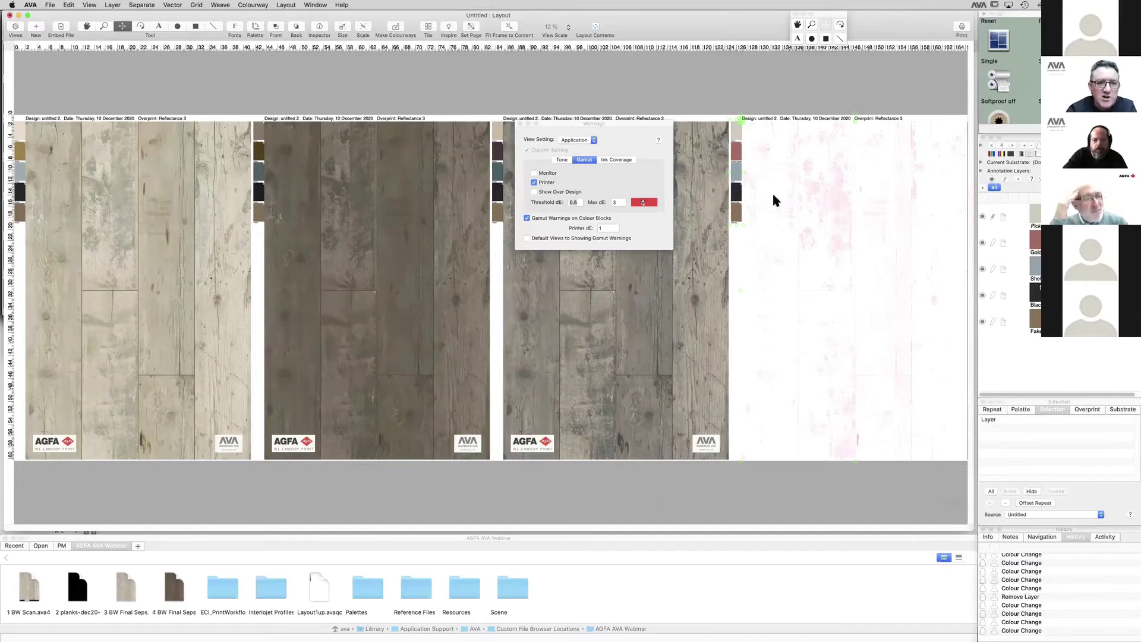
{"action": "scroll", "coordinate": [822, 245], "scroll_direction": "up", "scroll_amount": 1}
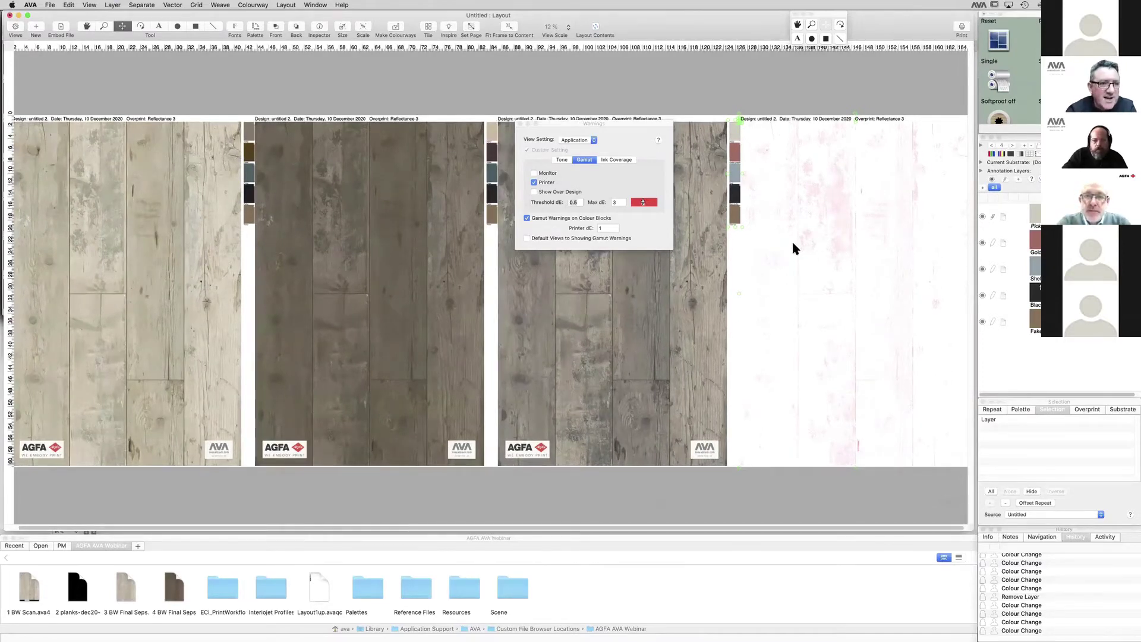
{"action": "scroll", "coordinate": [792, 240], "scroll_direction": "up", "scroll_amount": 2}
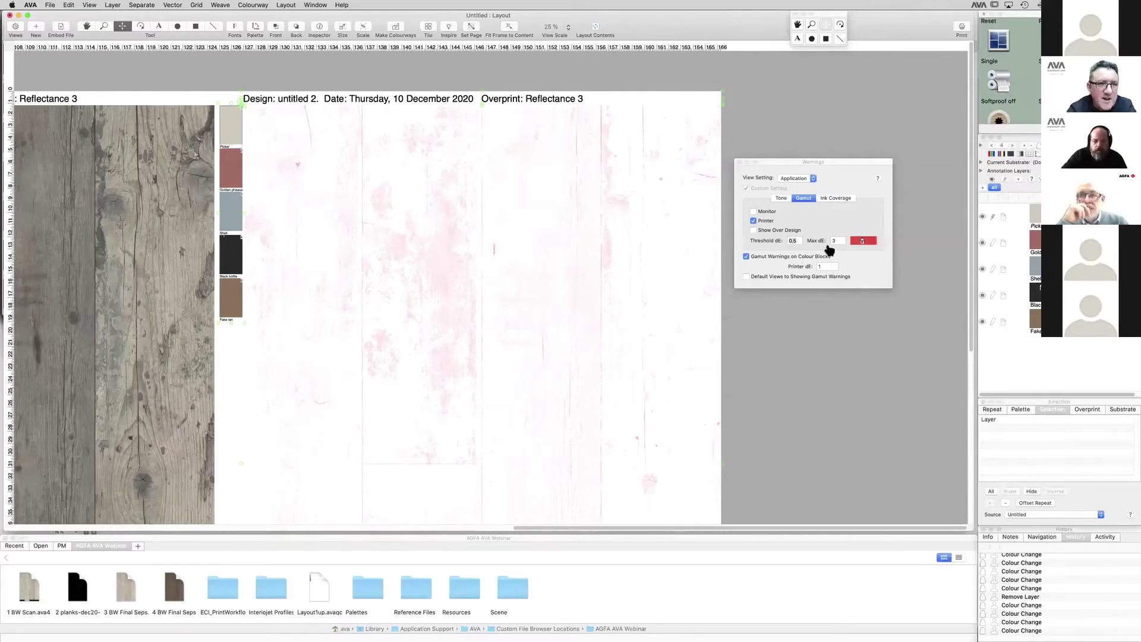
{"action": "left_click", "coordinate": [754, 220]}
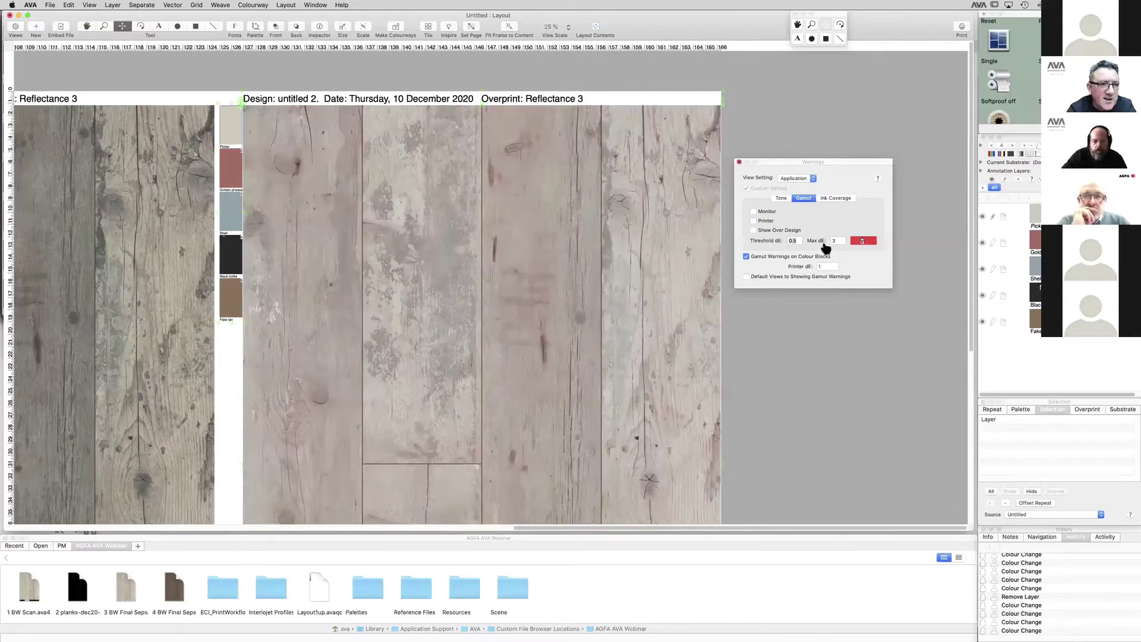
{"action": "key", "text": "super+w"}
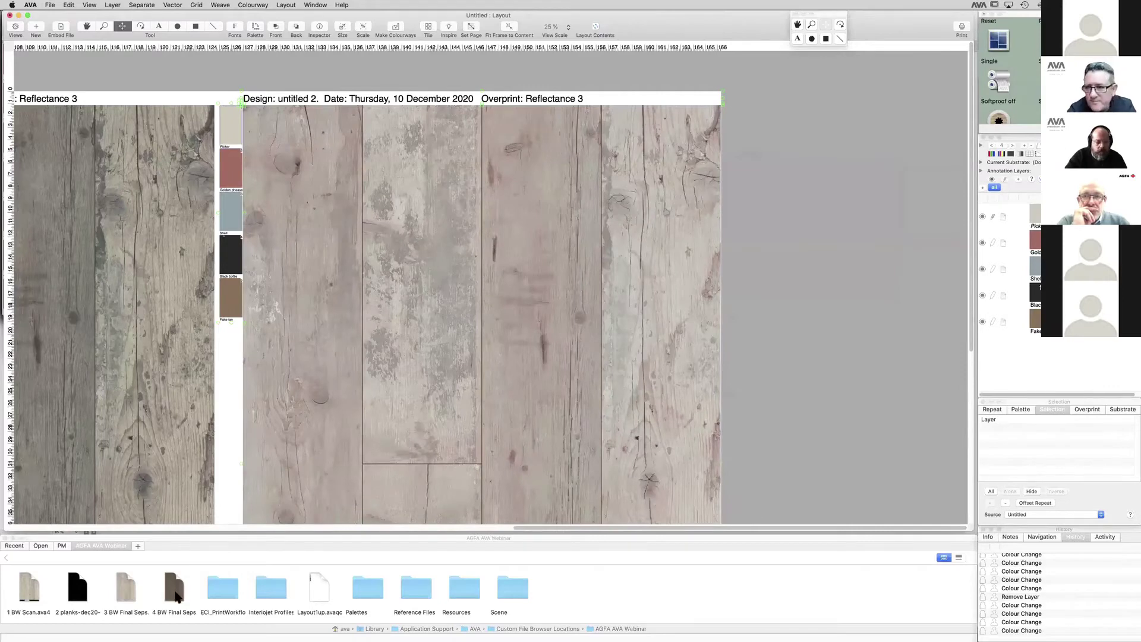
Step: Close the four-tile layout and display the overprint settings of 4 BW Final Seps cways.ava4
{"action": "key", "text": "super+0"}
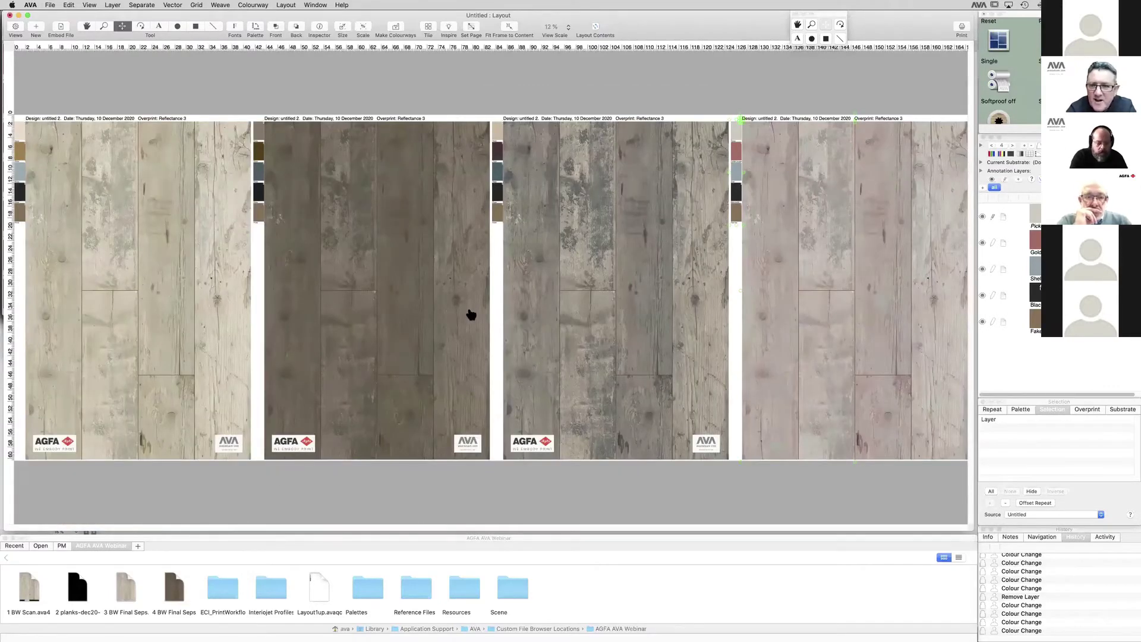
{"action": "key", "text": "super+w"}
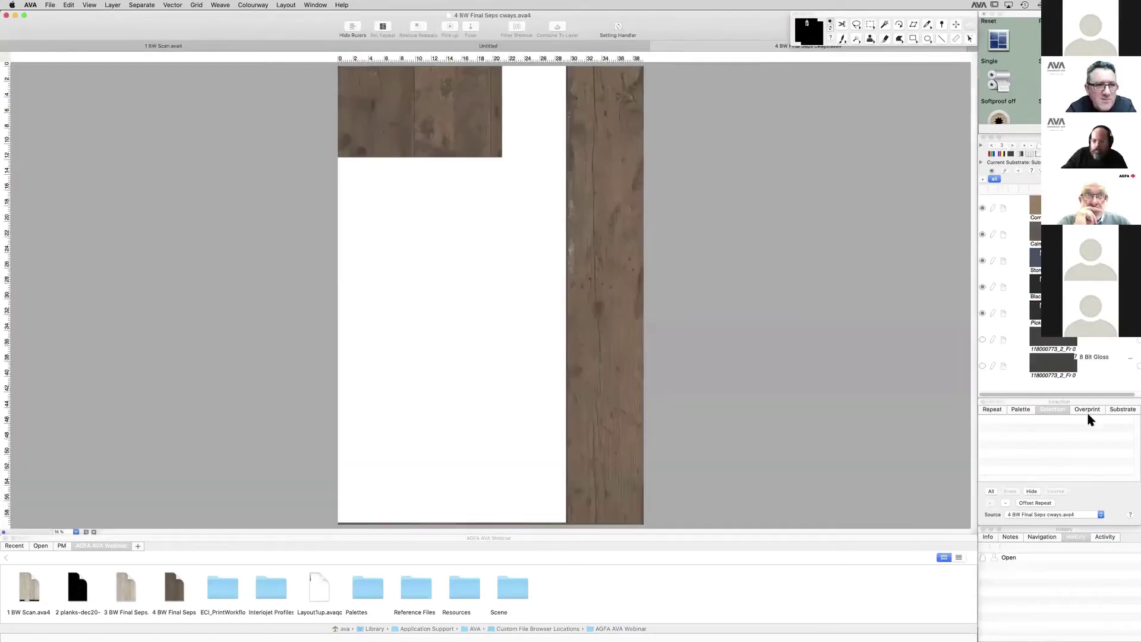
{"action": "left_click", "coordinate": [1087, 410]}
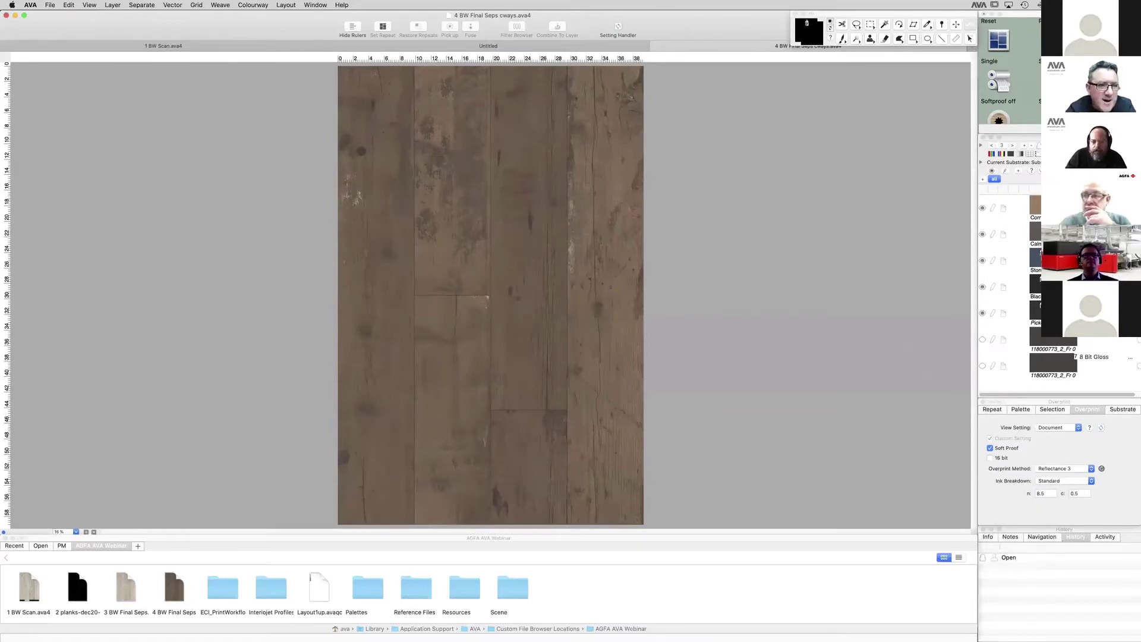
Step: Switch the plank design to the pale beige colourway and make its cream layer less yellow
{"action": "left_click", "coordinate": [992, 146]}
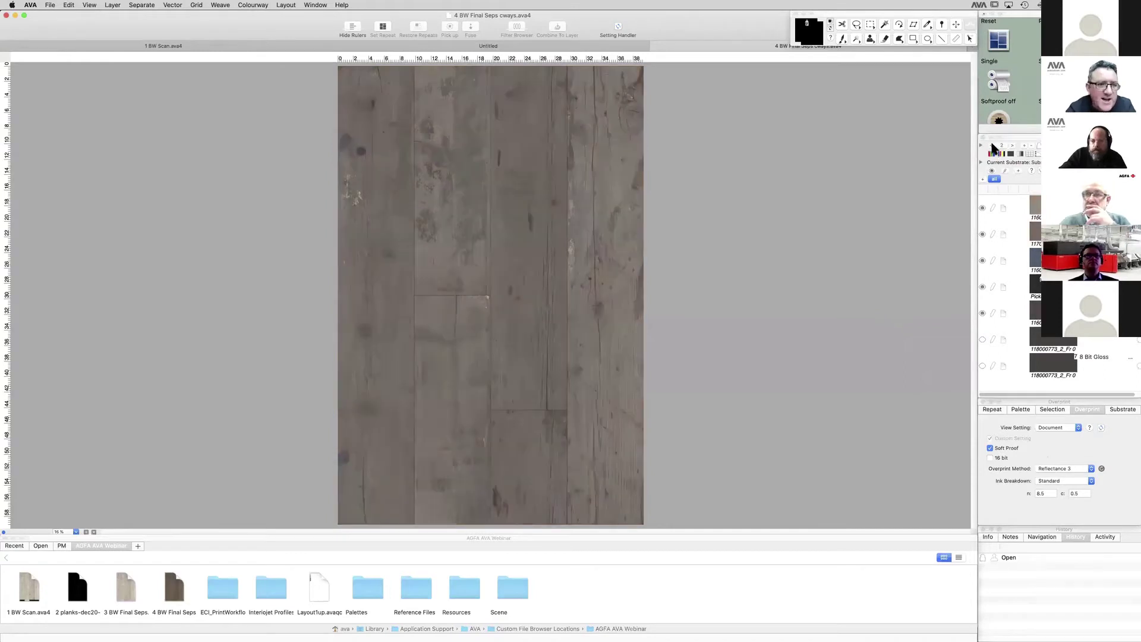
{"action": "left_click", "coordinate": [992, 146]}
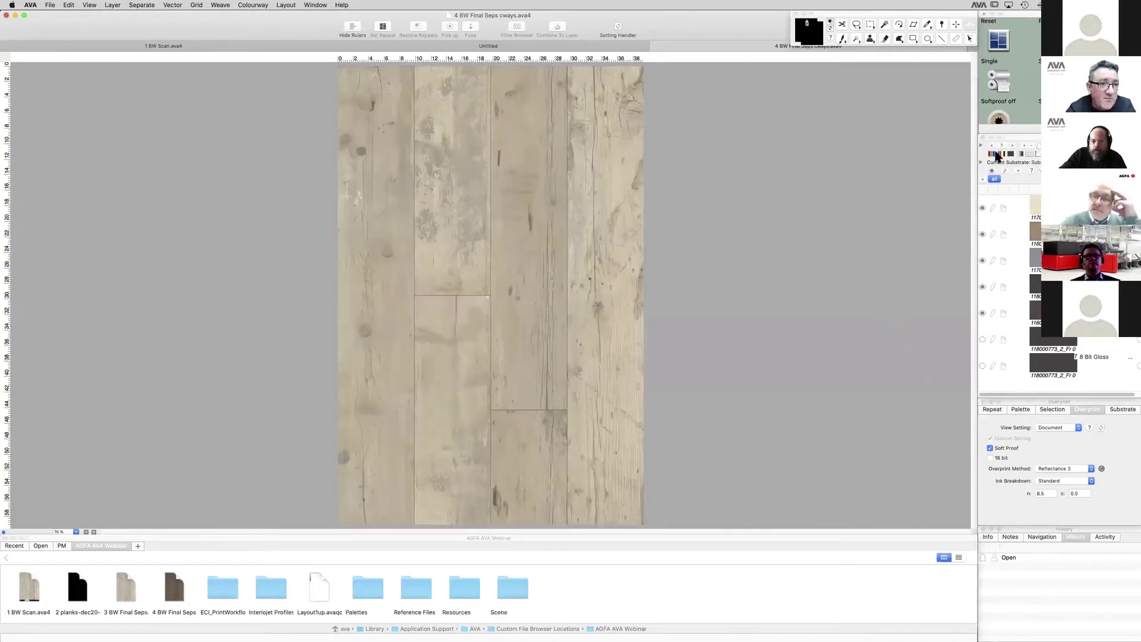
{"action": "left_click", "coordinate": [499, 160]}
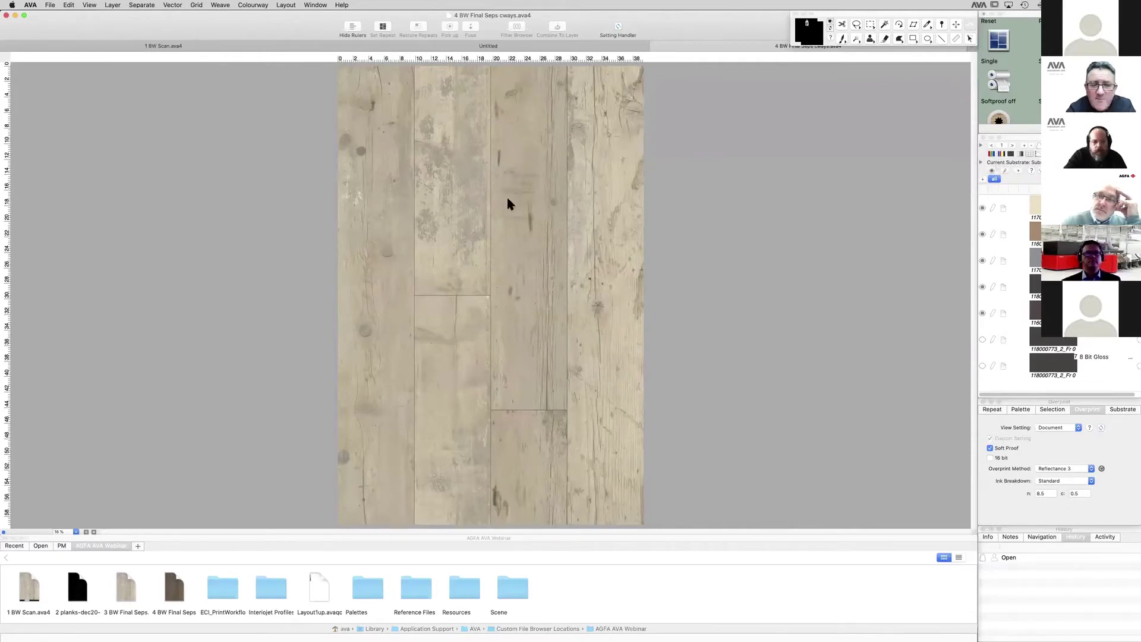
{"action": "scroll", "coordinate": [515, 263], "scroll_direction": "up", "scroll_amount": 5}
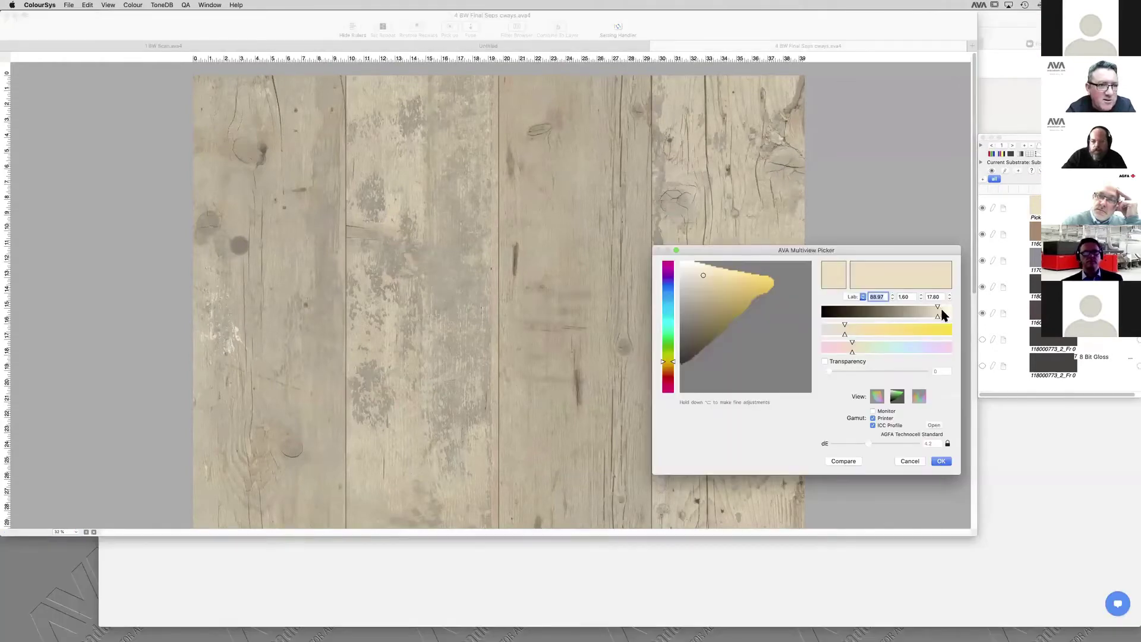
{"action": "left_click", "coordinate": [837, 331]}
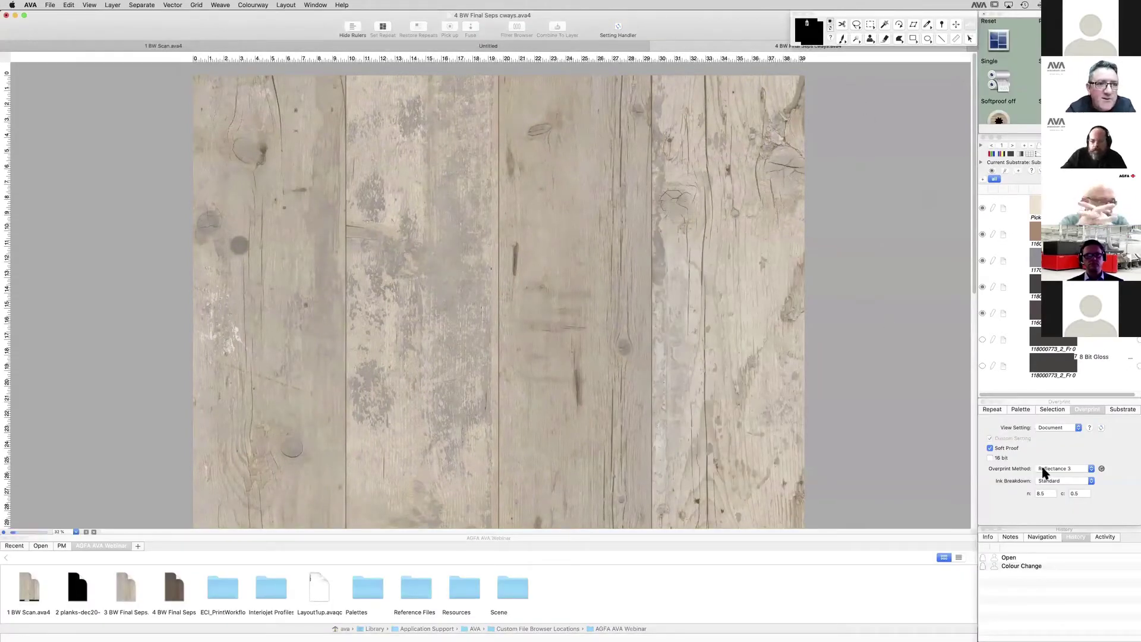
Step: Compare the planks under the Custom-gravure and Reflectance 3 overprint methods, finishing on Reflectance 3
{"action": "left_click", "coordinate": [1003, 473]}
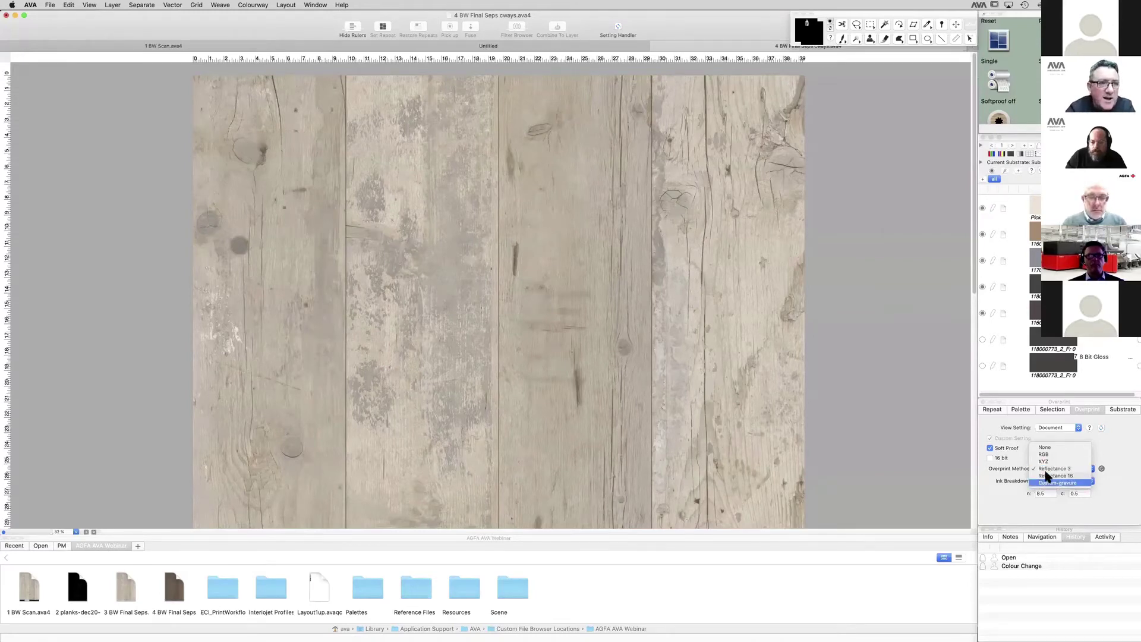
{"action": "left_click", "coordinate": [1052, 482]}
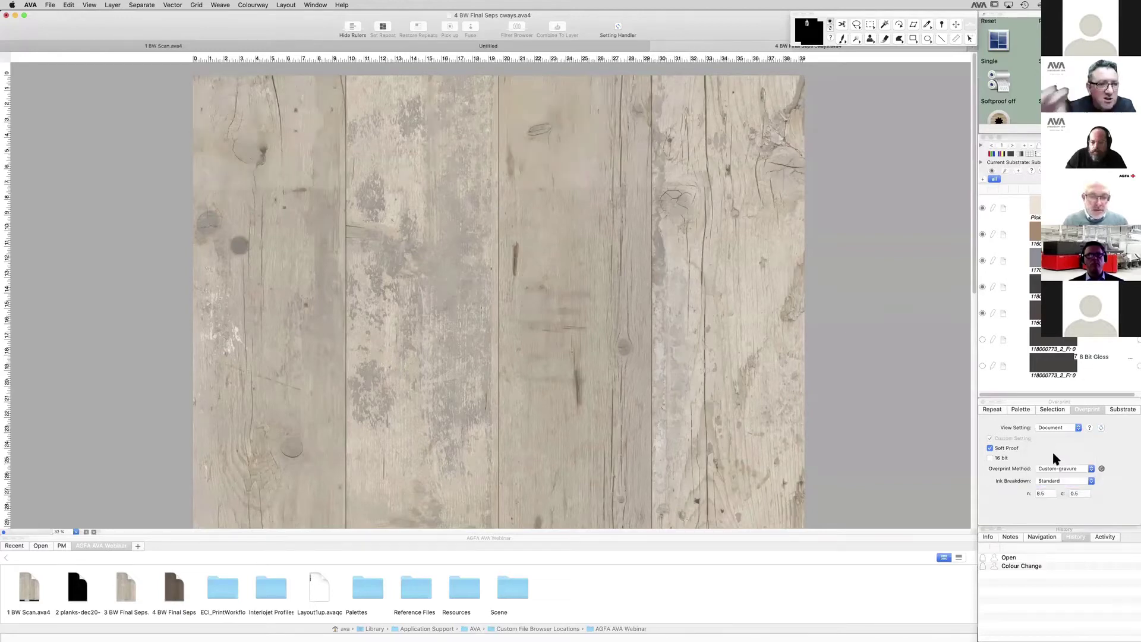
{"action": "left_click", "coordinate": [1052, 468]}
{"action": "left_click", "coordinate": [1050, 455]}
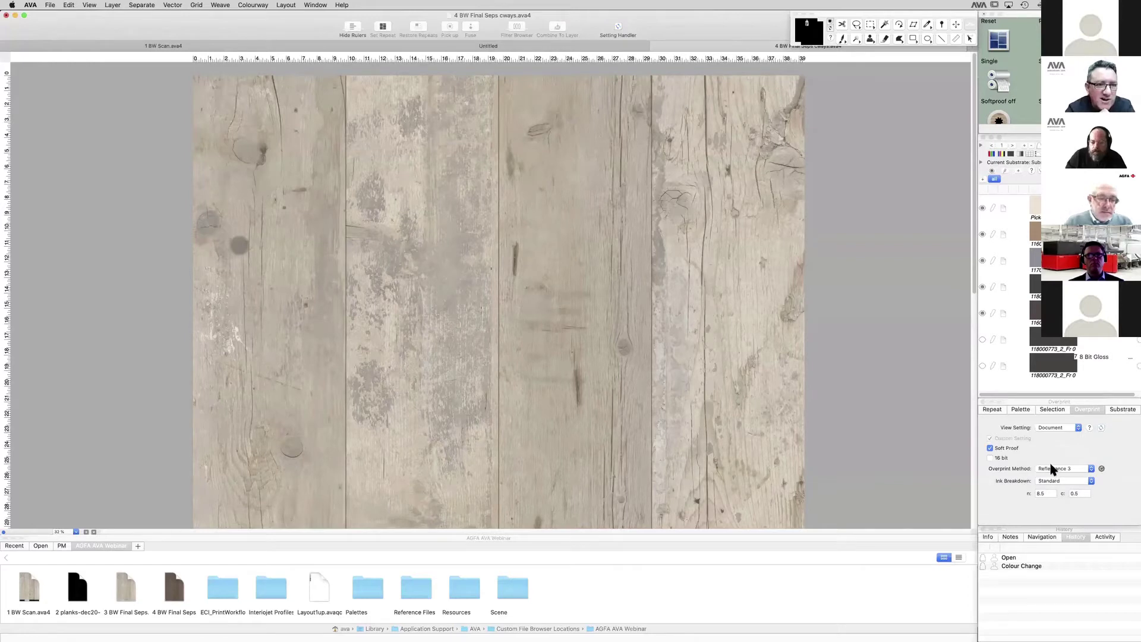
{"action": "left_click", "coordinate": [1055, 467]}
{"action": "left_click", "coordinate": [1052, 484]}
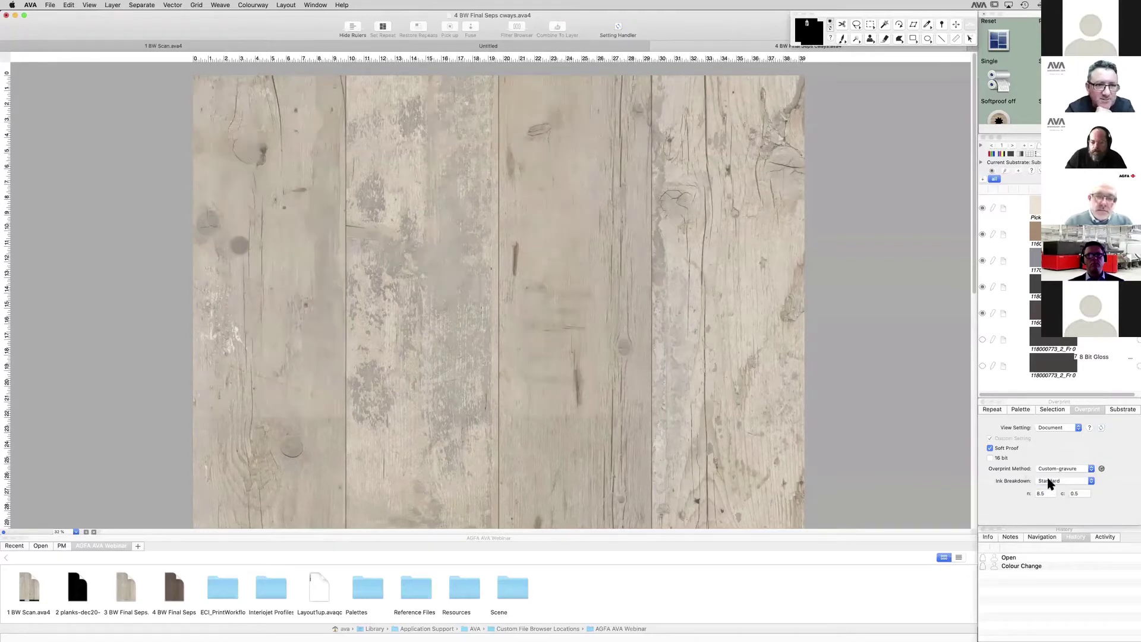
{"action": "left_click", "coordinate": [1051, 469]}
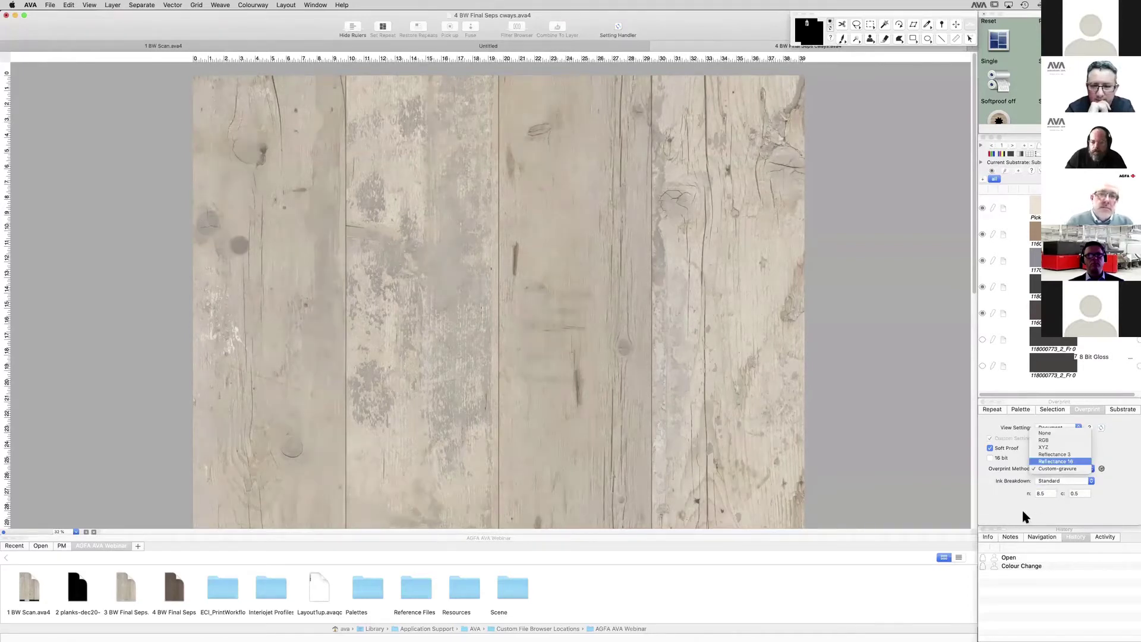
{"action": "left_click", "coordinate": [1023, 514]}
Step: Try the Production Tone DB ink breakdown with Reflectance 3 and return the breakdown to Standard
{"action": "left_click", "coordinate": [1052, 481]}
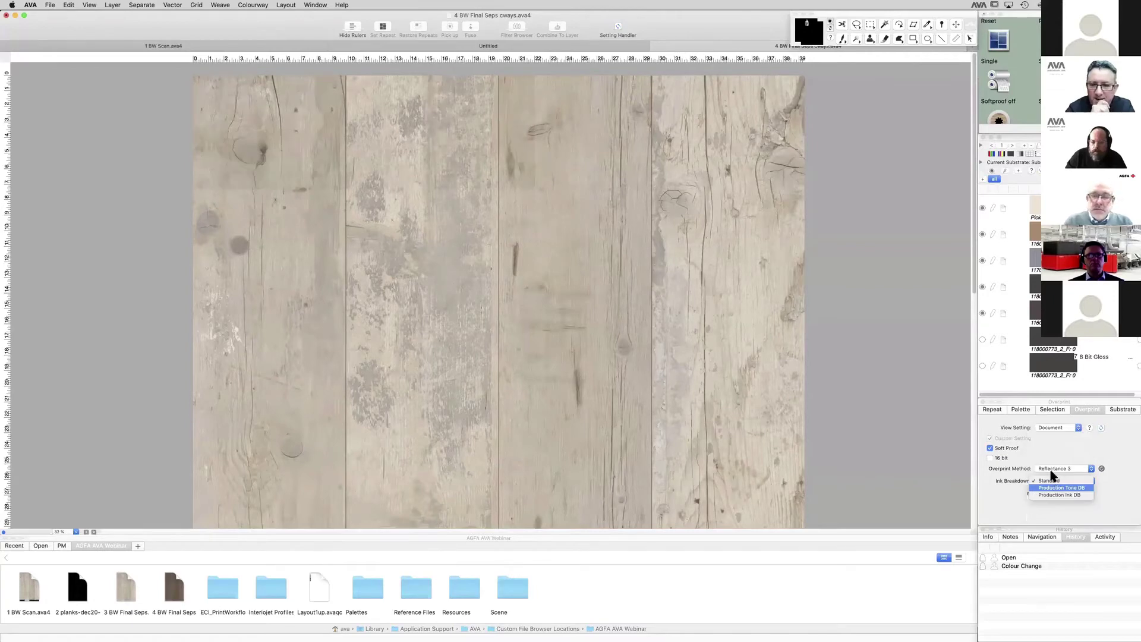
{"action": "left_click", "coordinate": [1032, 490]}
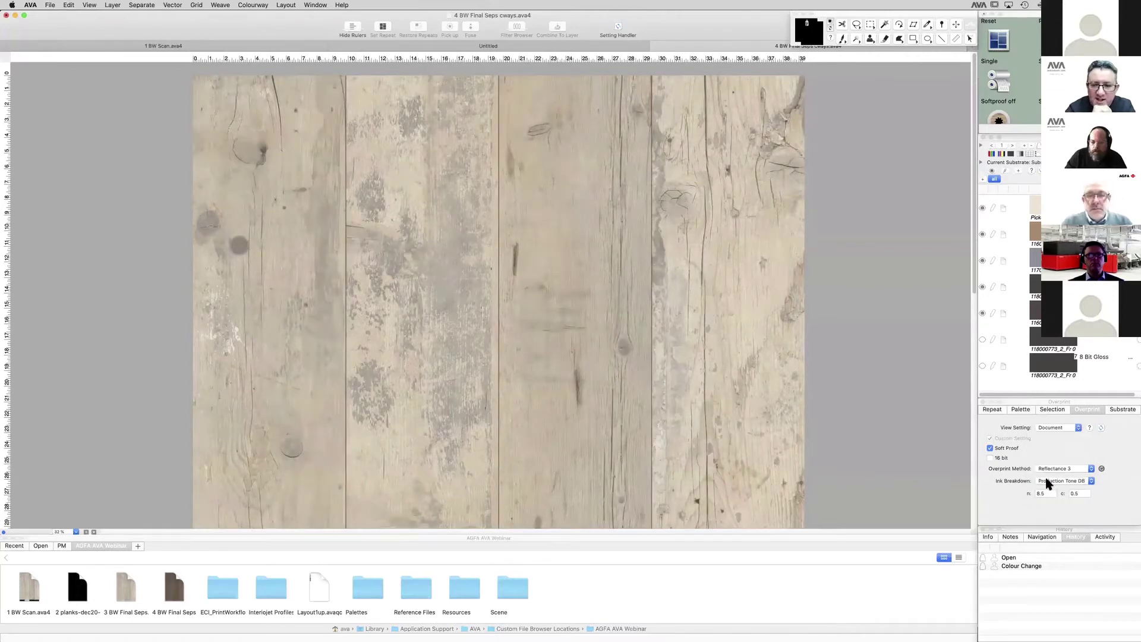
{"action": "left_click", "coordinate": [1048, 480]}
{"action": "left_click", "coordinate": [1048, 469]}
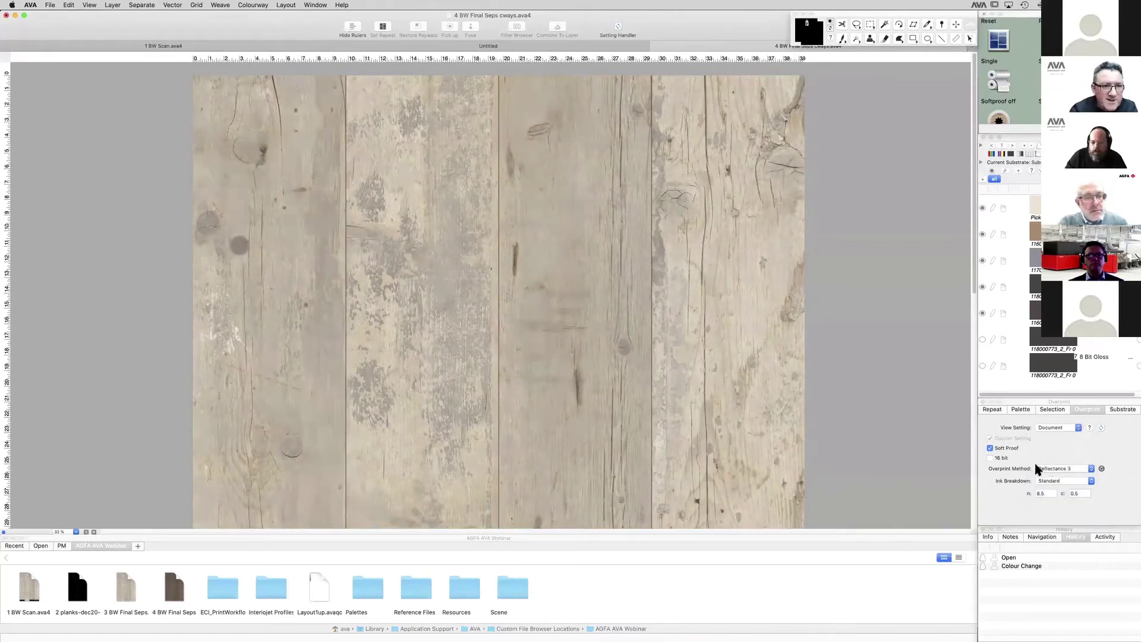
Step: Try the Custom-gravure overprint method combined with the Production Tone DB ink breakdown
{"action": "left_click", "coordinate": [1050, 469]}
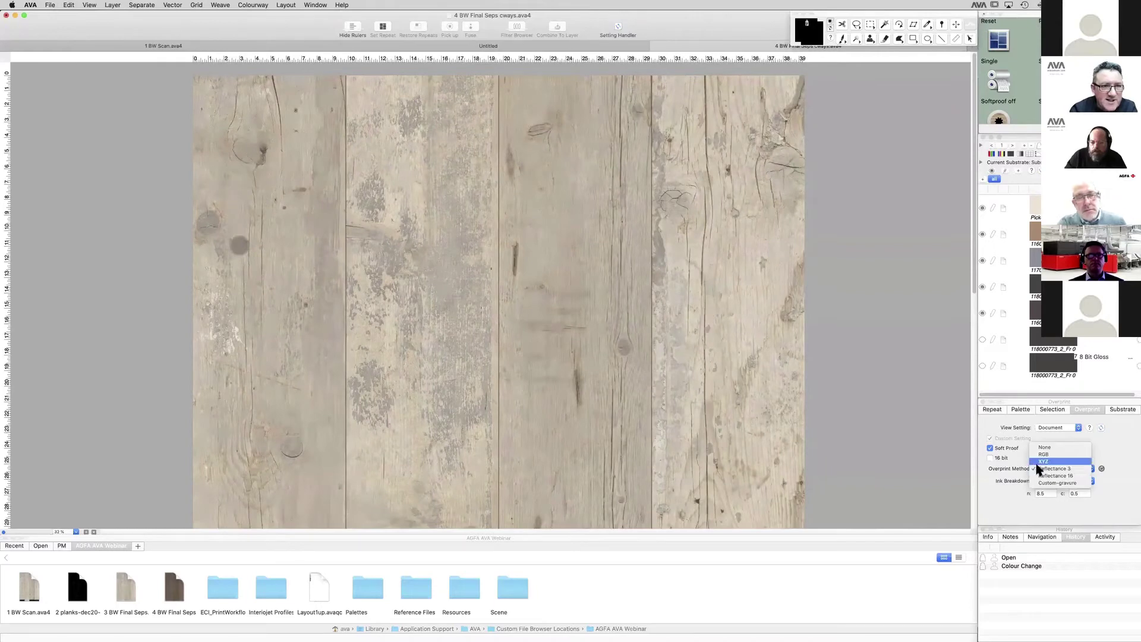
{"action": "left_click", "coordinate": [1064, 485]}
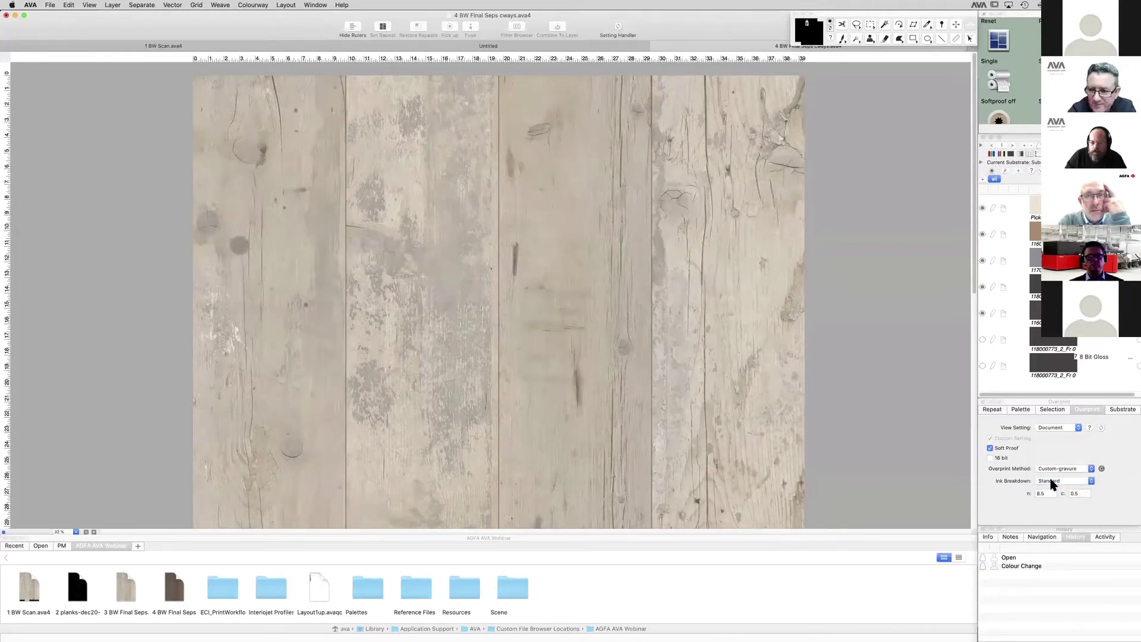
{"action": "left_click", "coordinate": [1052, 482]}
{"action": "key", "text": "Down"}
{"action": "key", "text": "Return"}
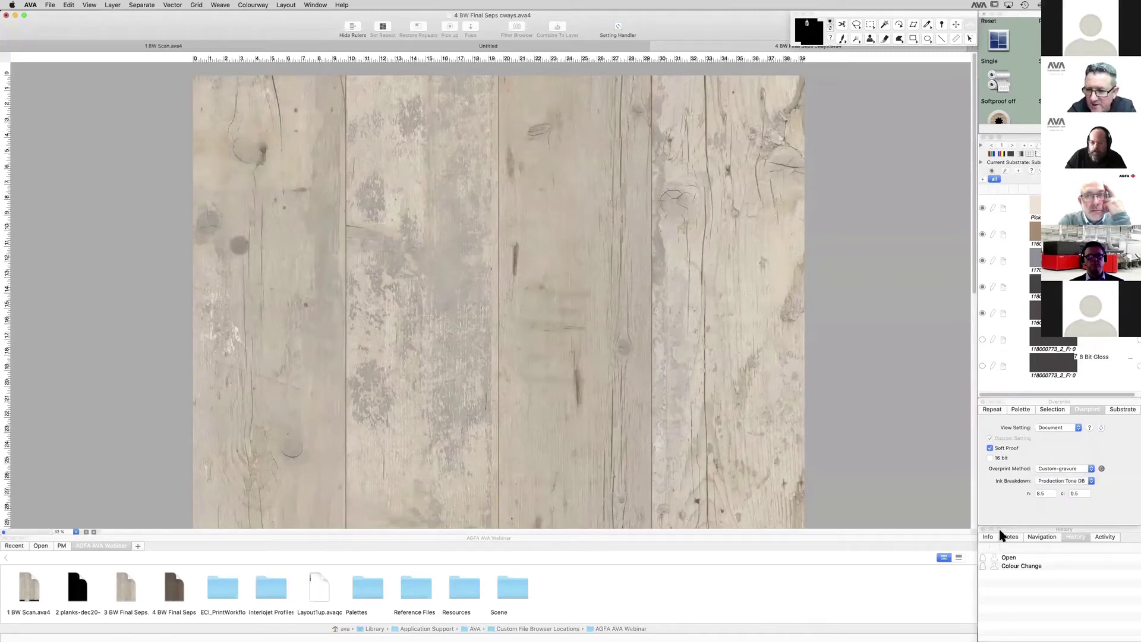
Step: Restore the Reflectance 3 overprint method and the Standard ink breakdown
{"action": "left_click", "coordinate": [1053, 469]}
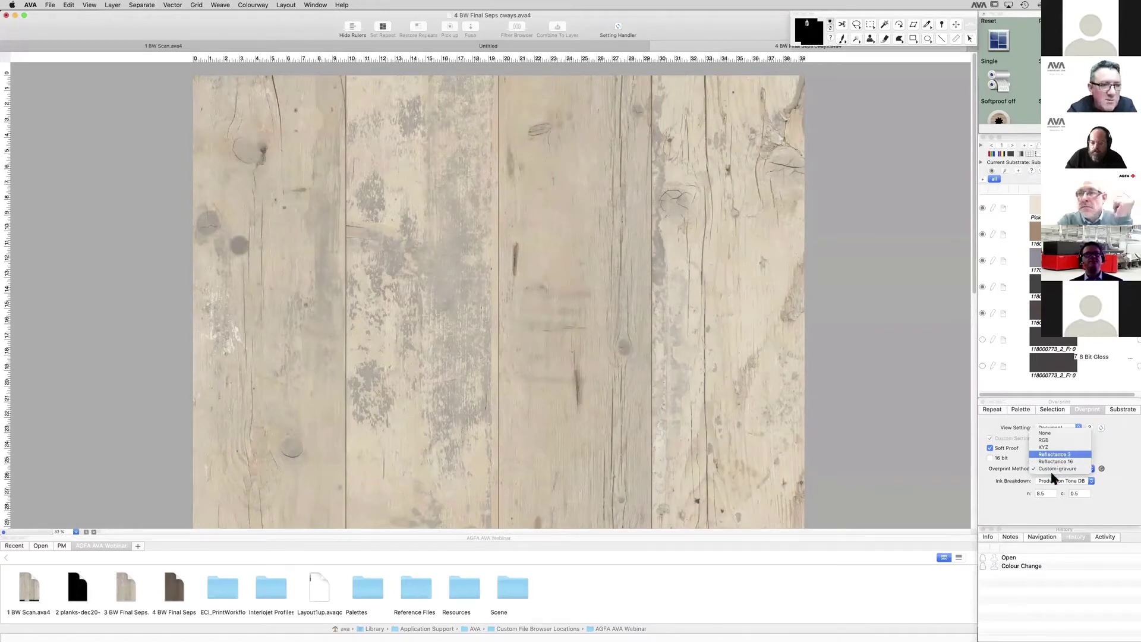
{"action": "left_click", "coordinate": [1053, 456]}
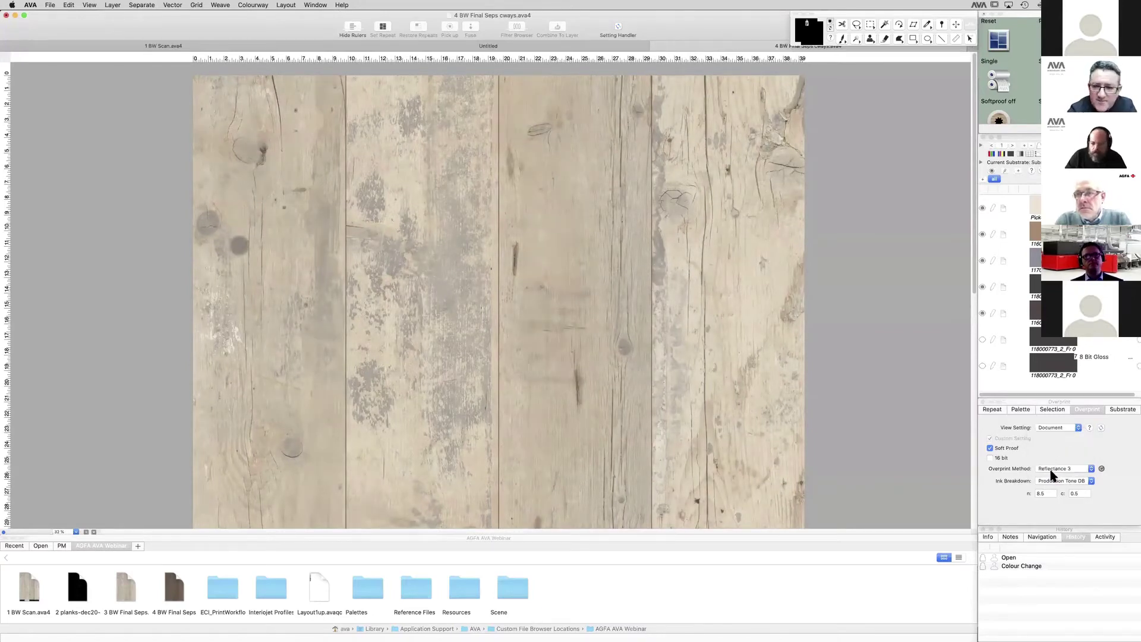
{"action": "left_click", "coordinate": [1055, 479]}
{"action": "left_click", "coordinate": [1047, 484]}
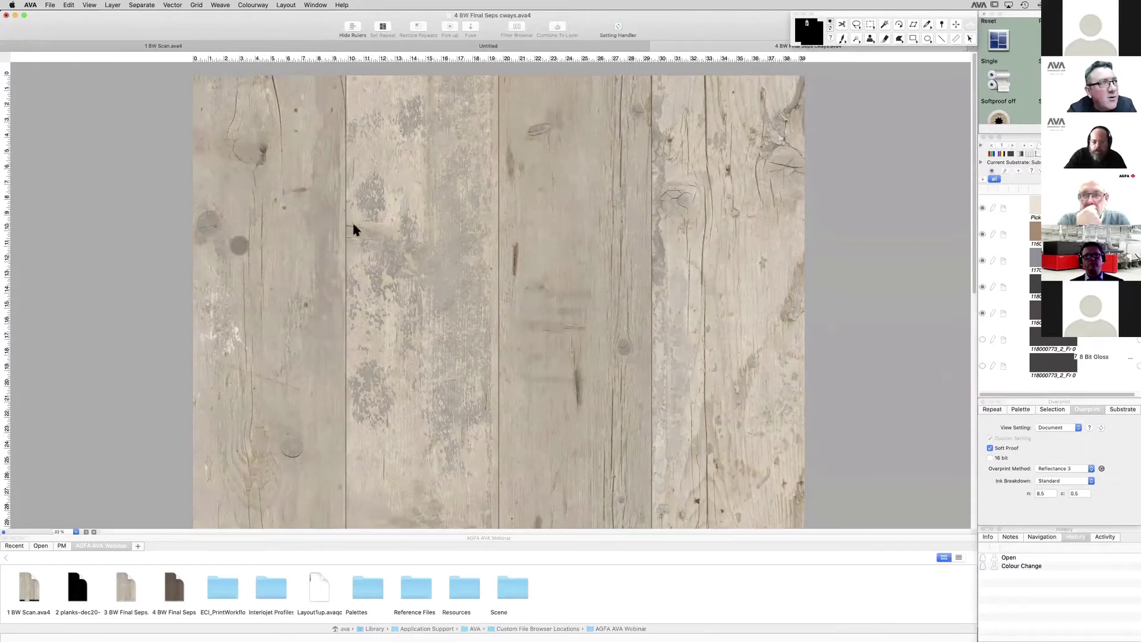
Step: Open the page setup for the AVA TIFF Printer and set the custom page to 1000 by 1500 mm
{"action": "left_click", "coordinate": [57, 7]}
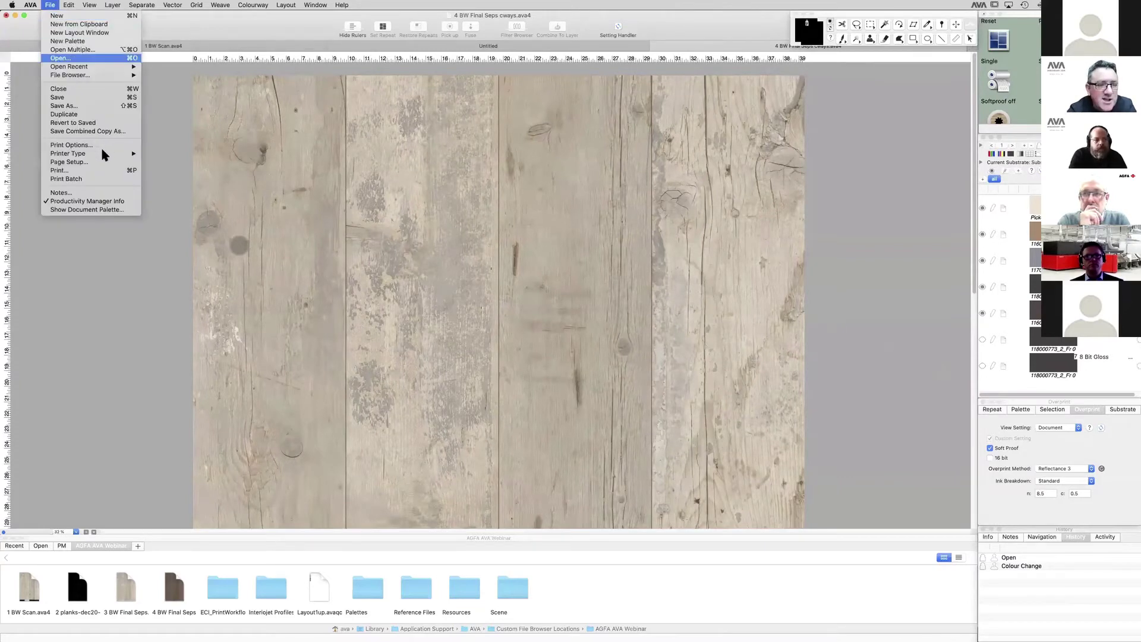
{"action": "left_click", "coordinate": [52, 4]}
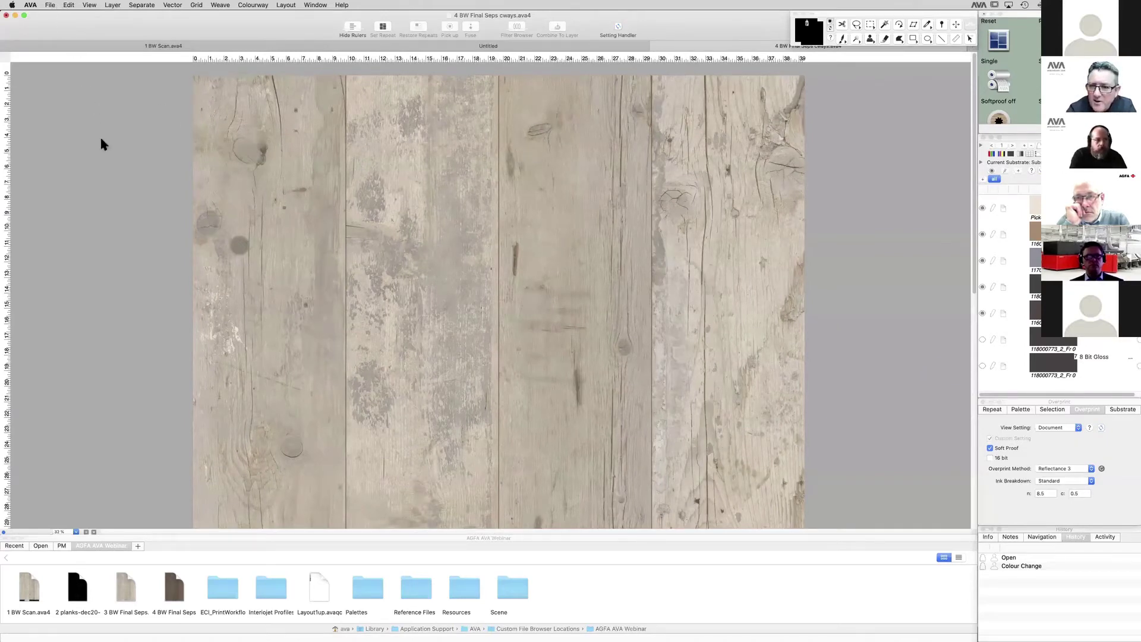
{"action": "left_click", "coordinate": [63, 5]}
{"action": "mouse_move", "coordinate": [50, 6]}
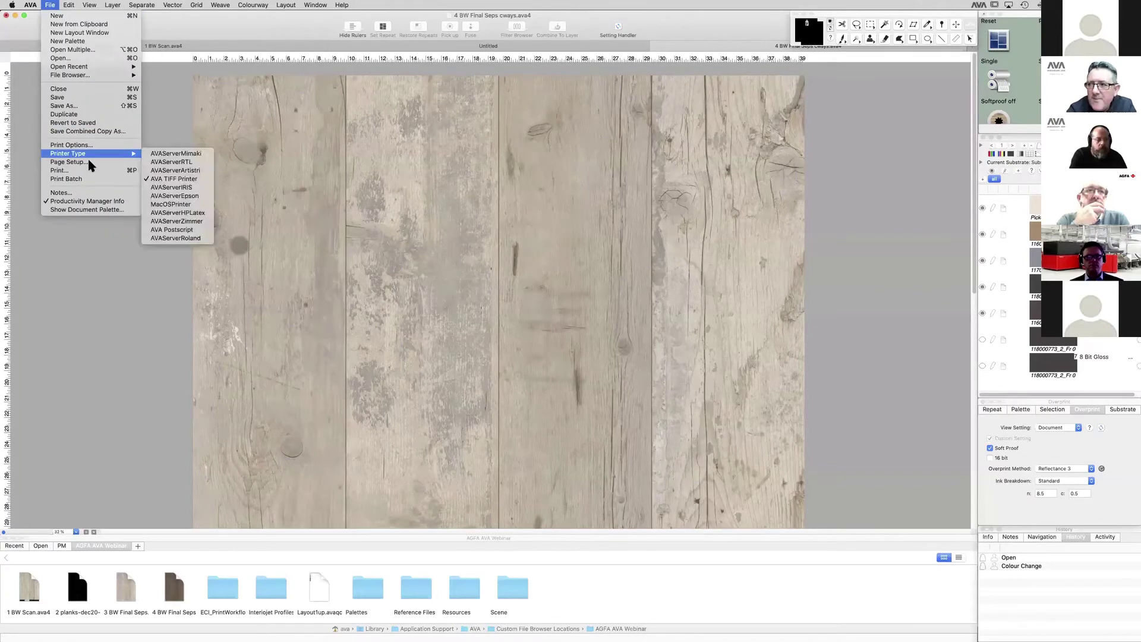
{"action": "left_click", "coordinate": [89, 163]}
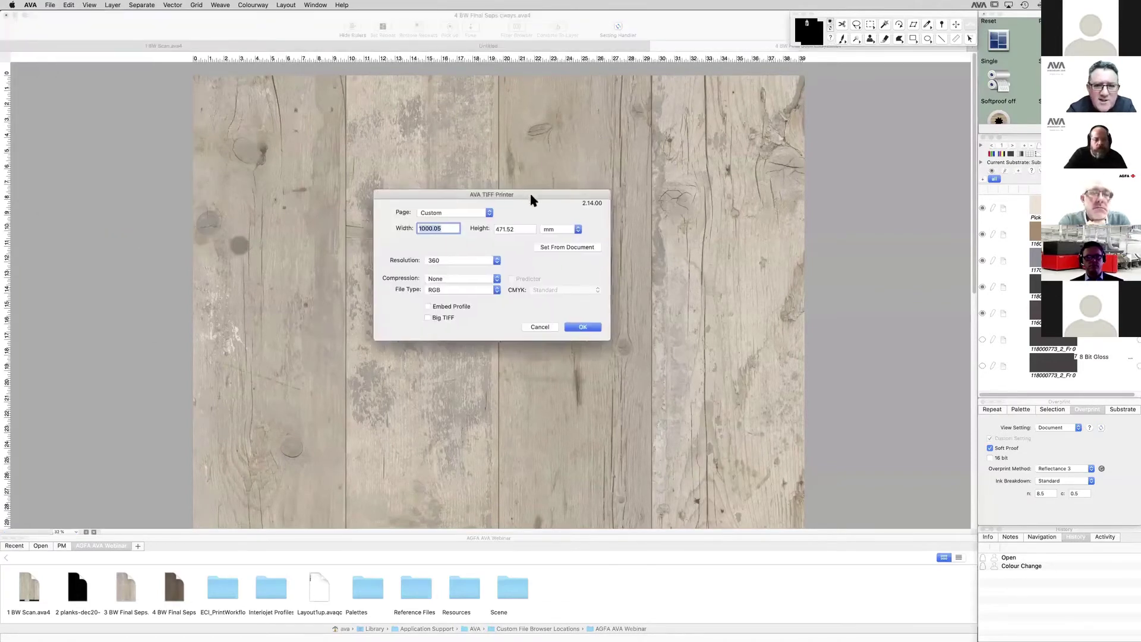
{"action": "left_click_drag", "start_coordinate": [533, 200], "coordinate": [593, 217]}
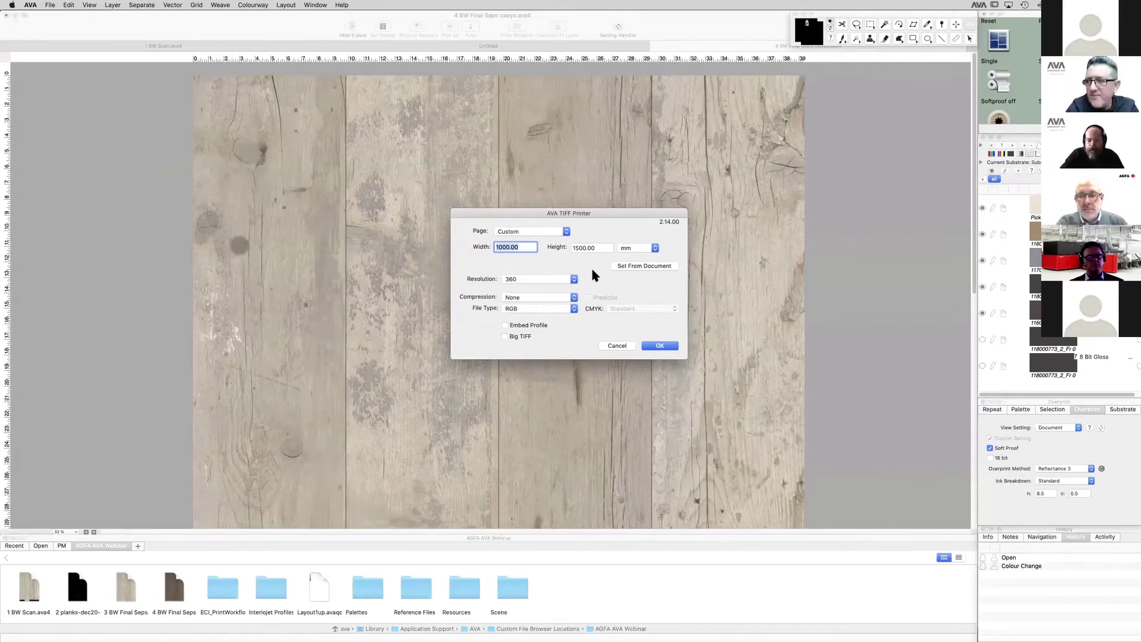
Step: Set the TIFF output to LZW compression with an embedded profile and accept the page setup
{"action": "left_click", "coordinate": [525, 297]}
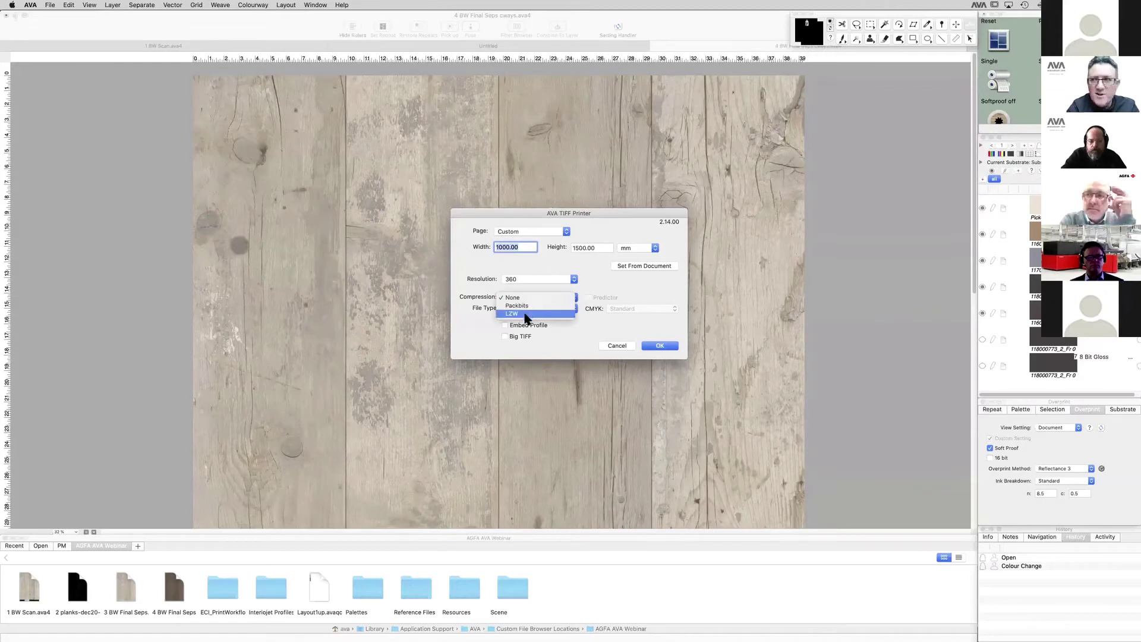
{"action": "left_click", "coordinate": [523, 318]}
{"action": "left_click", "coordinate": [506, 325]}
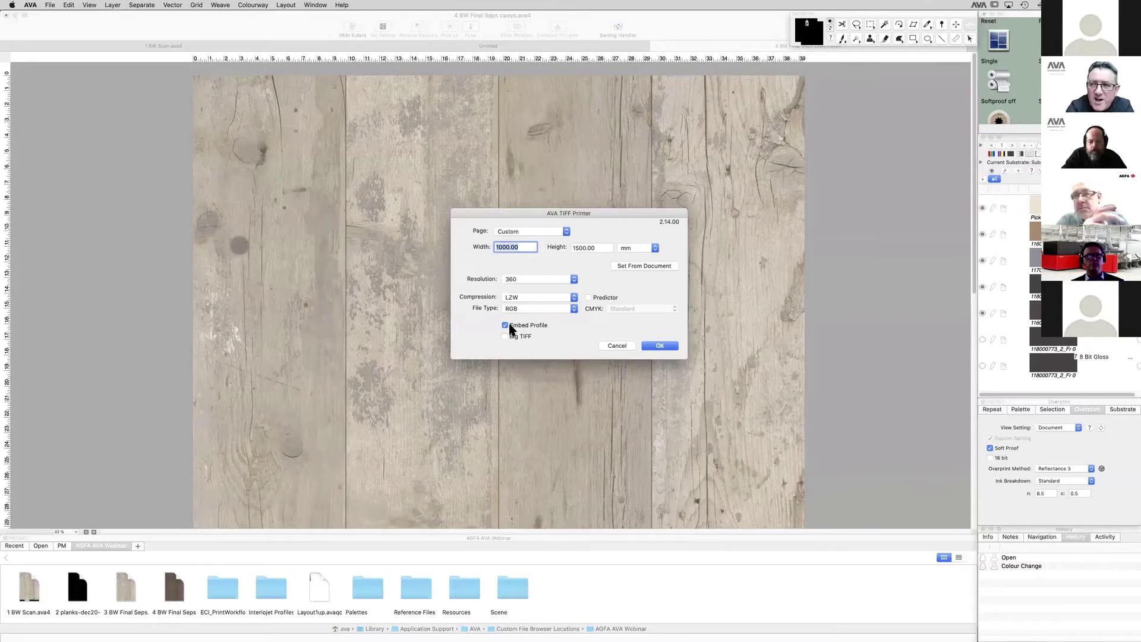
{"action": "left_click", "coordinate": [505, 326]}
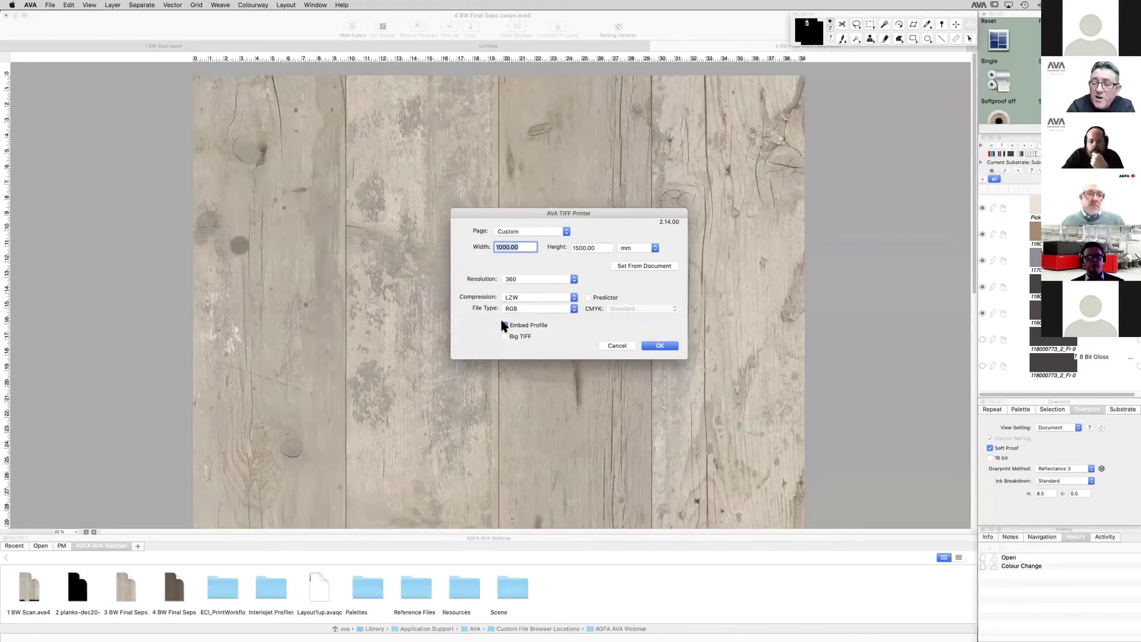
{"action": "left_click", "coordinate": [504, 326]}
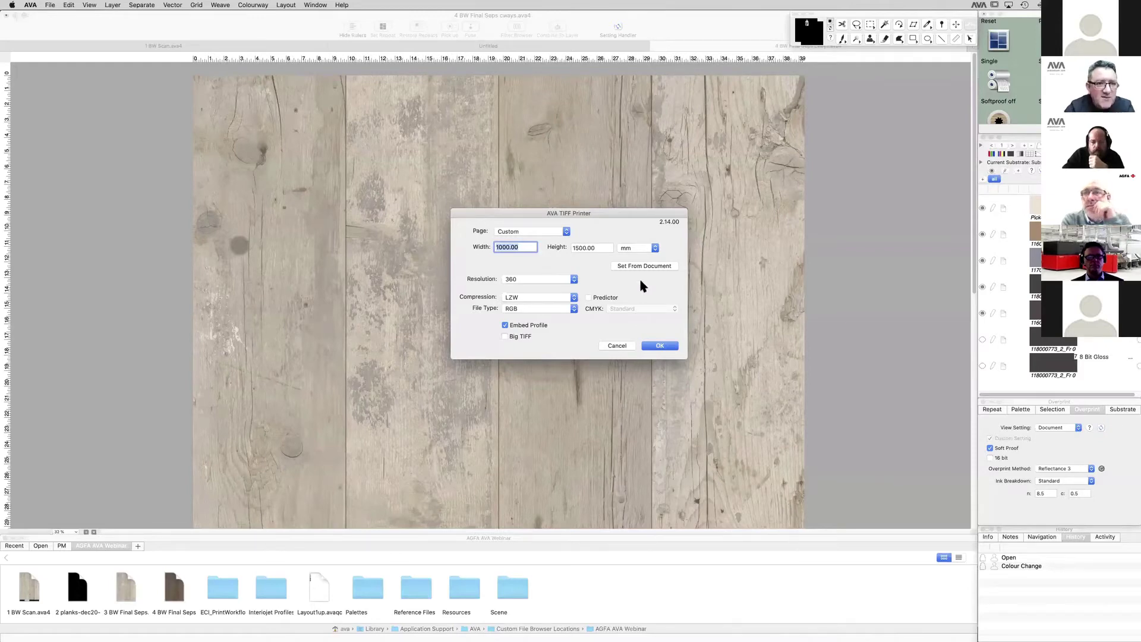
{"action": "left_click", "coordinate": [658, 345]}
Step: View the AVA TIFF Printer print options for the plank design and cancel without saving a file
{"action": "left_click", "coordinate": [51, 5]}
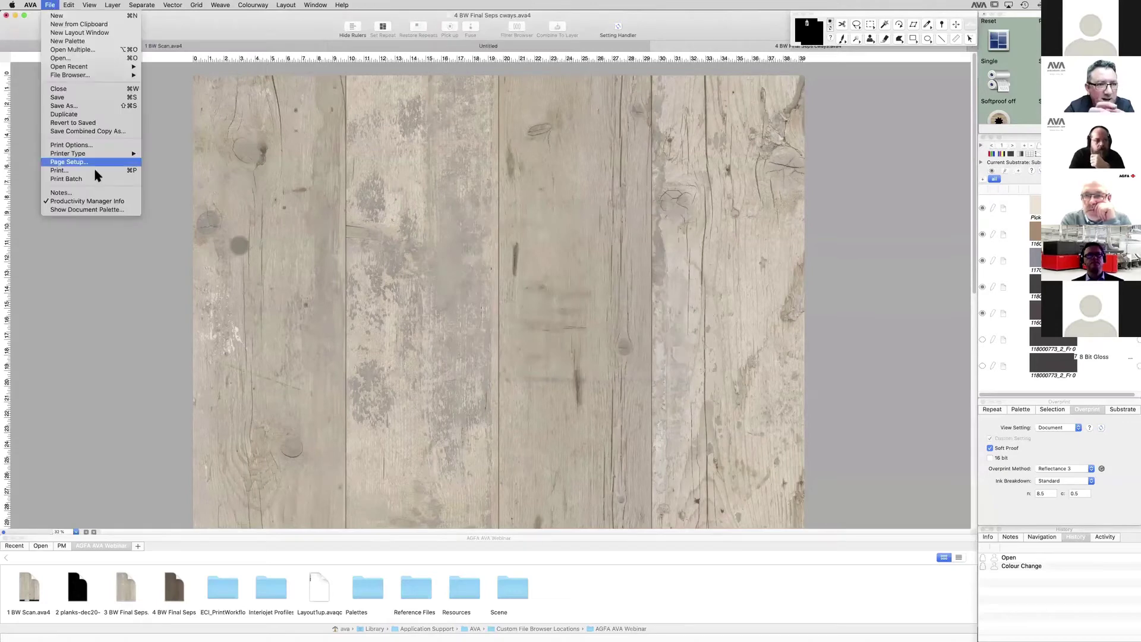
{"action": "left_click", "coordinate": [93, 167]}
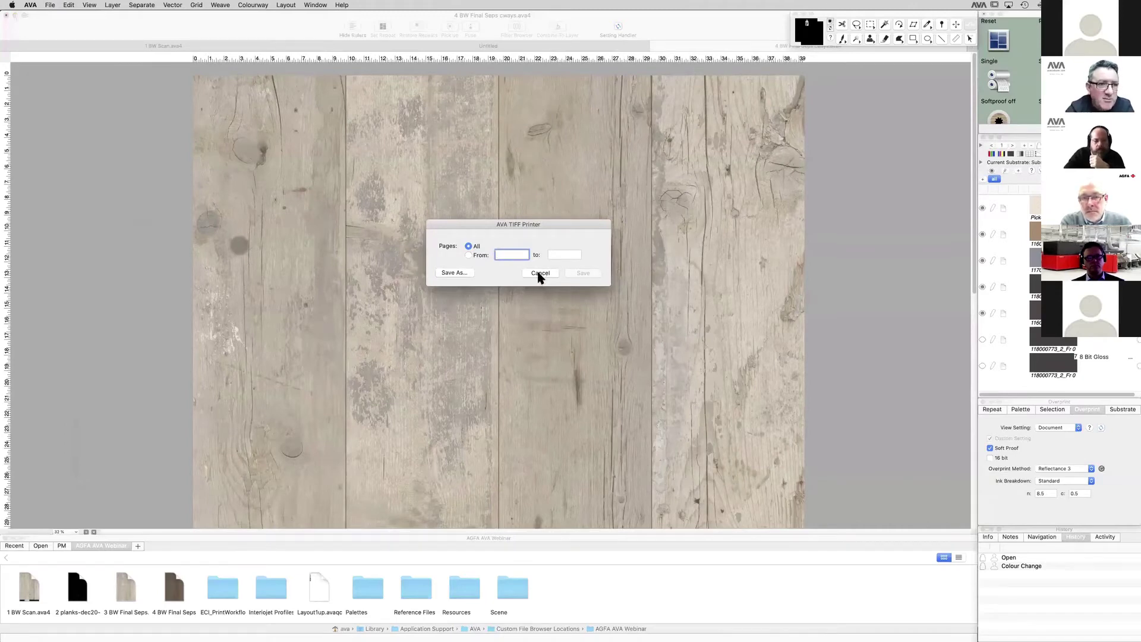
{"action": "key", "text": "Escape"}
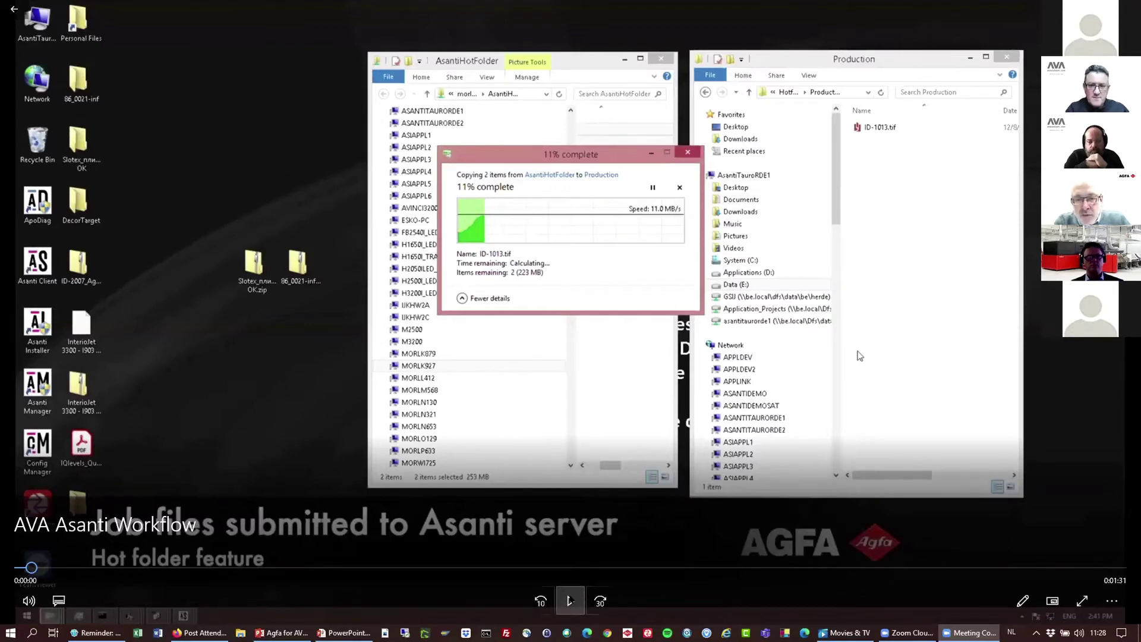
Step: Play the AVA Asanti Workflow video in Movies & TV, pausing at the AVA job's rendering and at the InterioJet 3300 Print GUI
{"action": "left_click", "coordinate": [569, 602]}
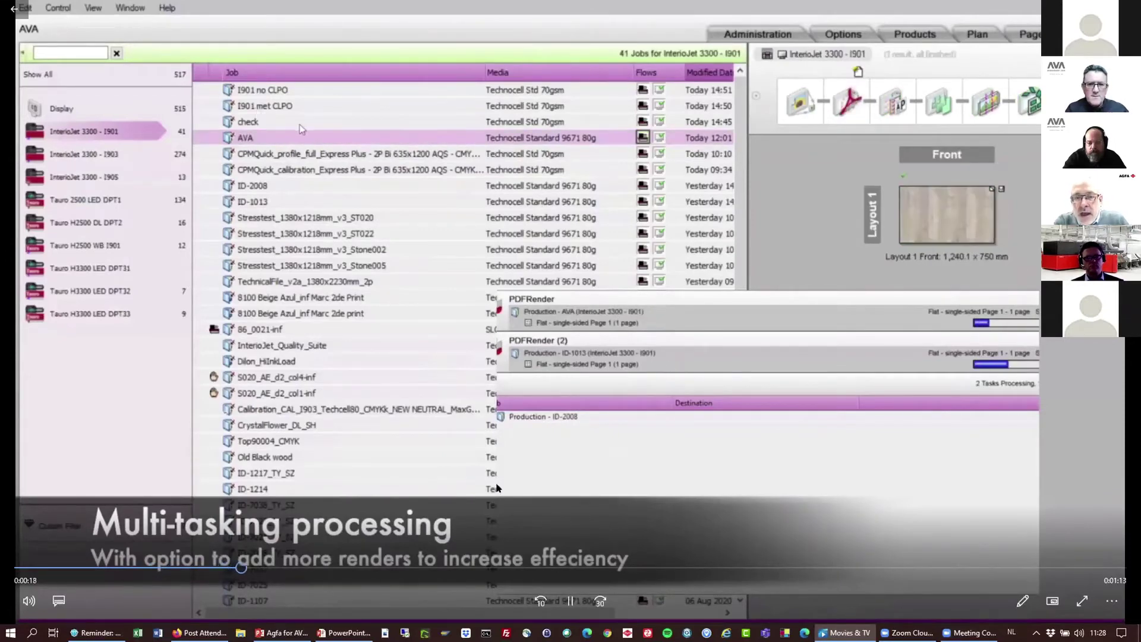
{"action": "left_click", "coordinate": [571, 601]}
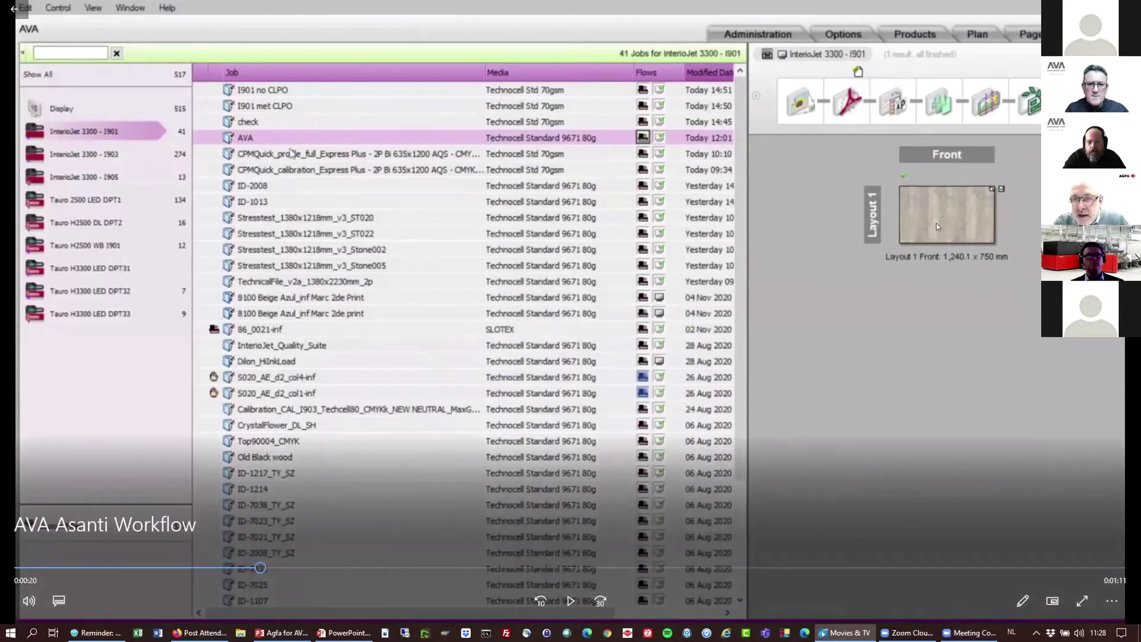
{"action": "left_click", "coordinate": [569, 601]}
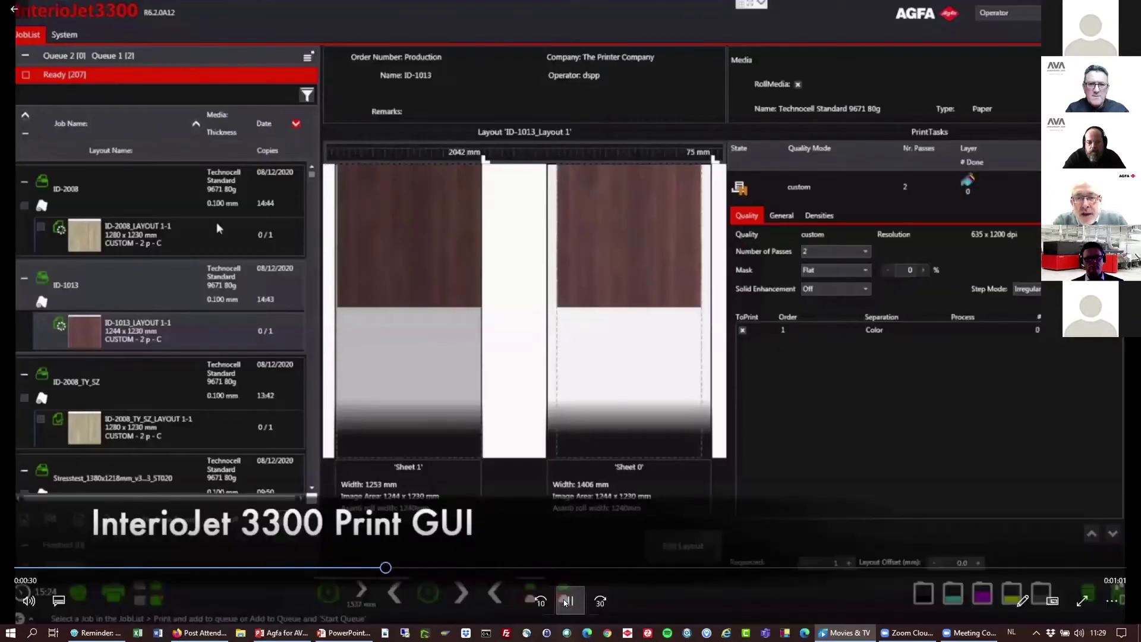
{"action": "left_click", "coordinate": [564, 601]}
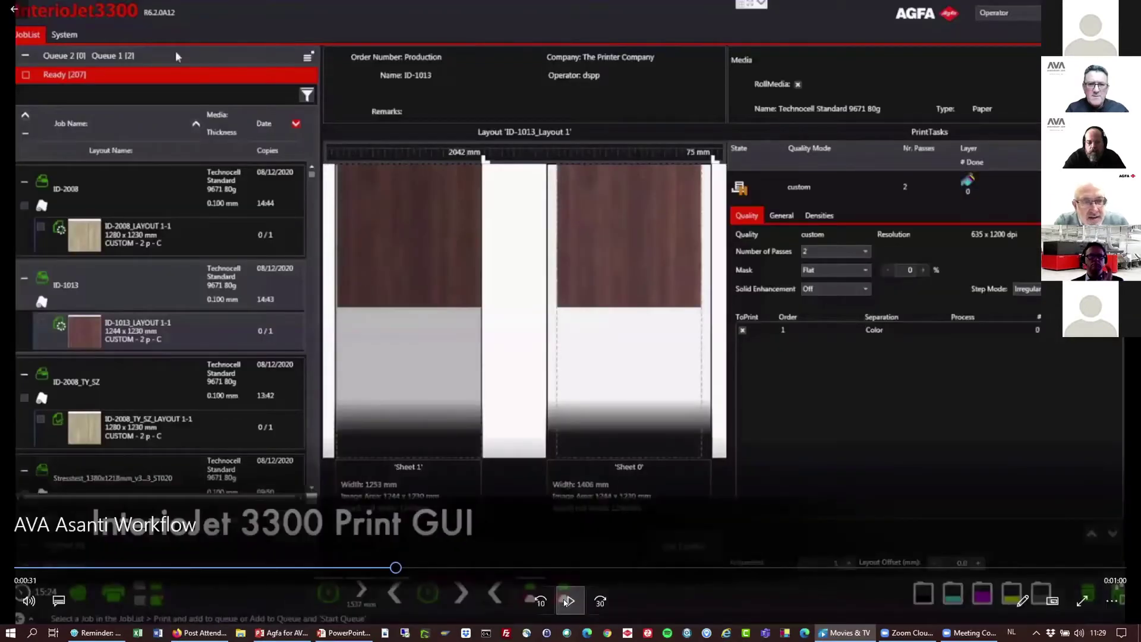